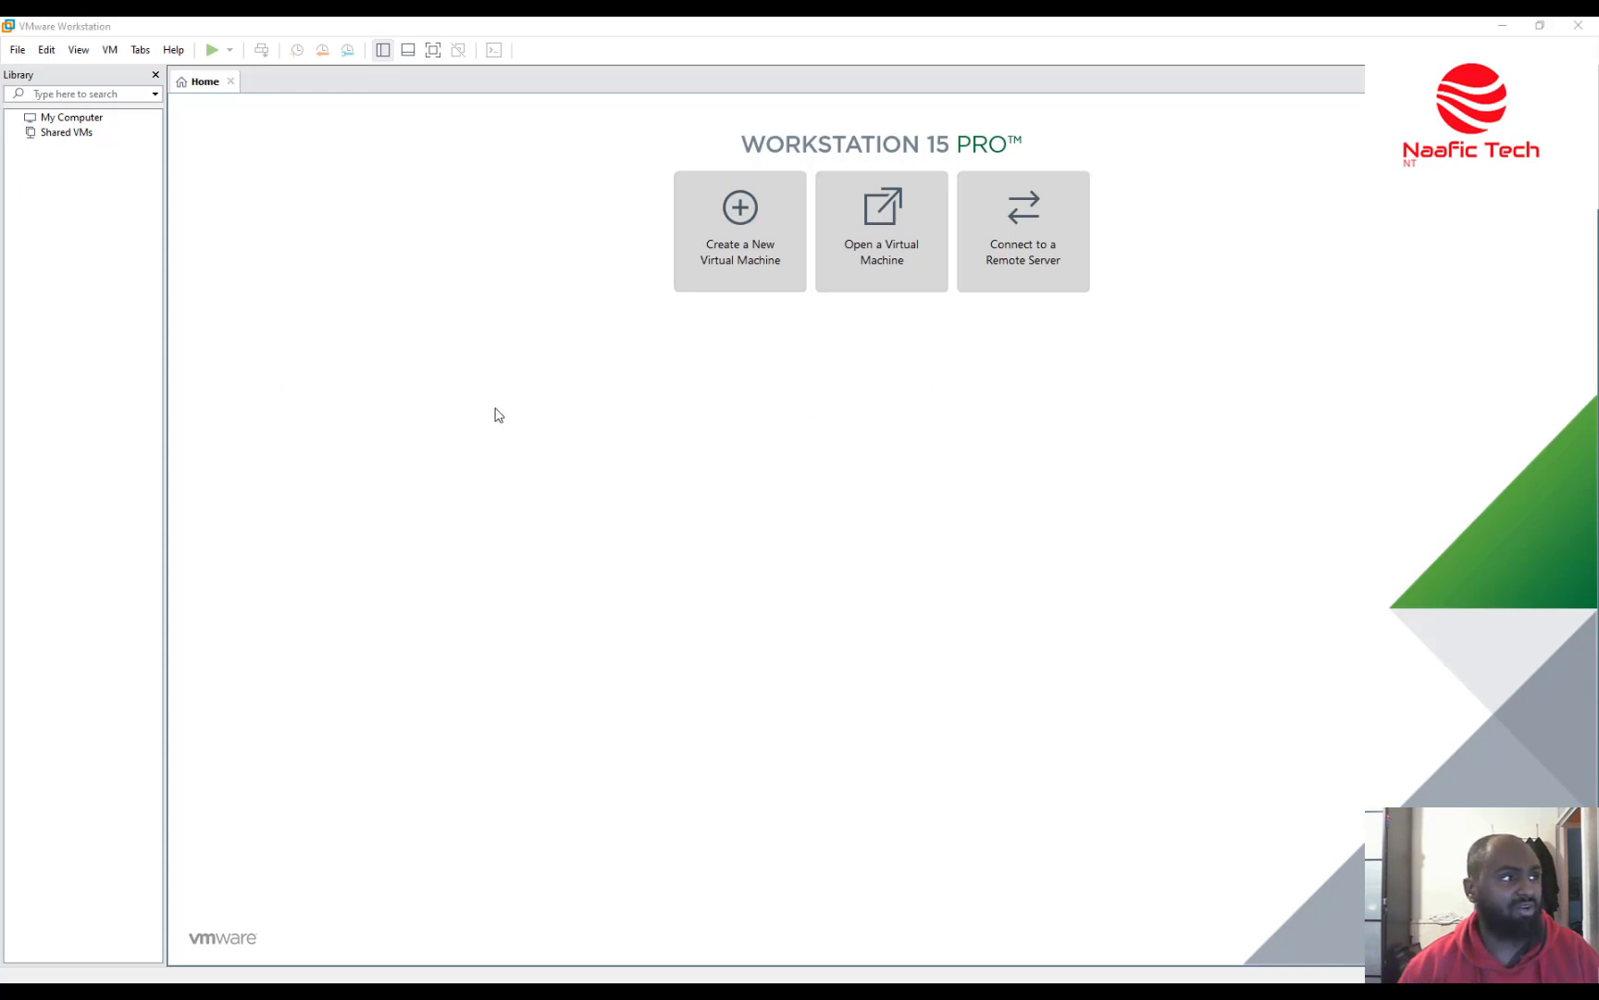
# Launch the New Virtual Machine Wizard from the File menu.
pyautogui.click(17, 49)
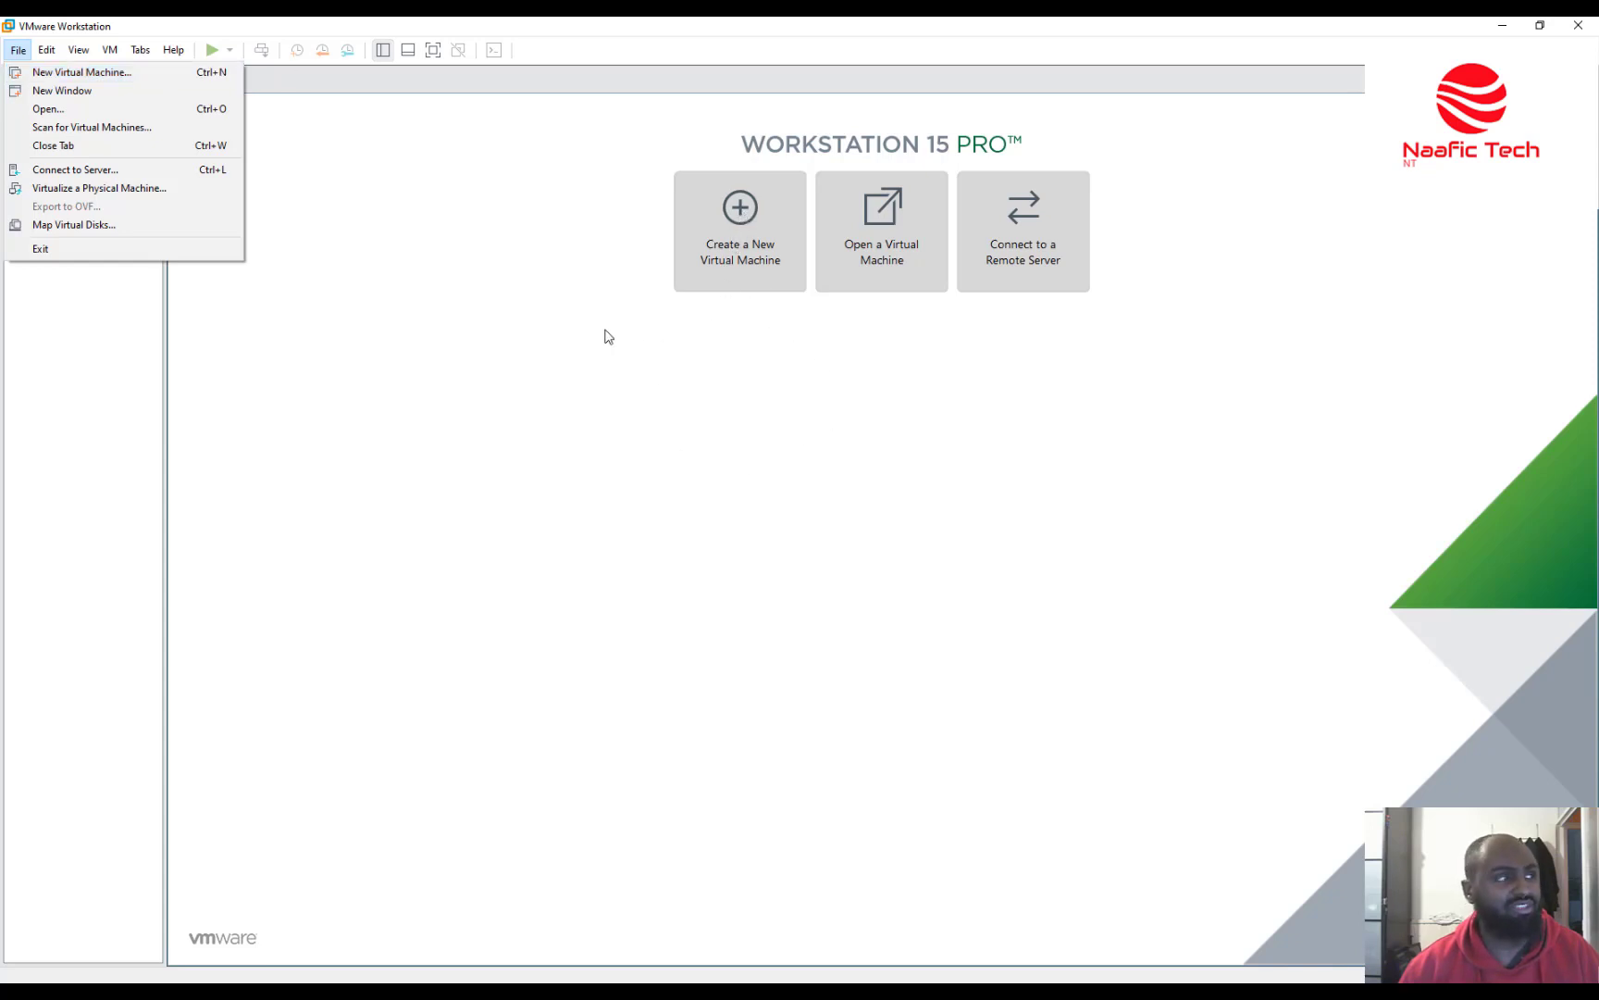
pyautogui.click(156, 78)
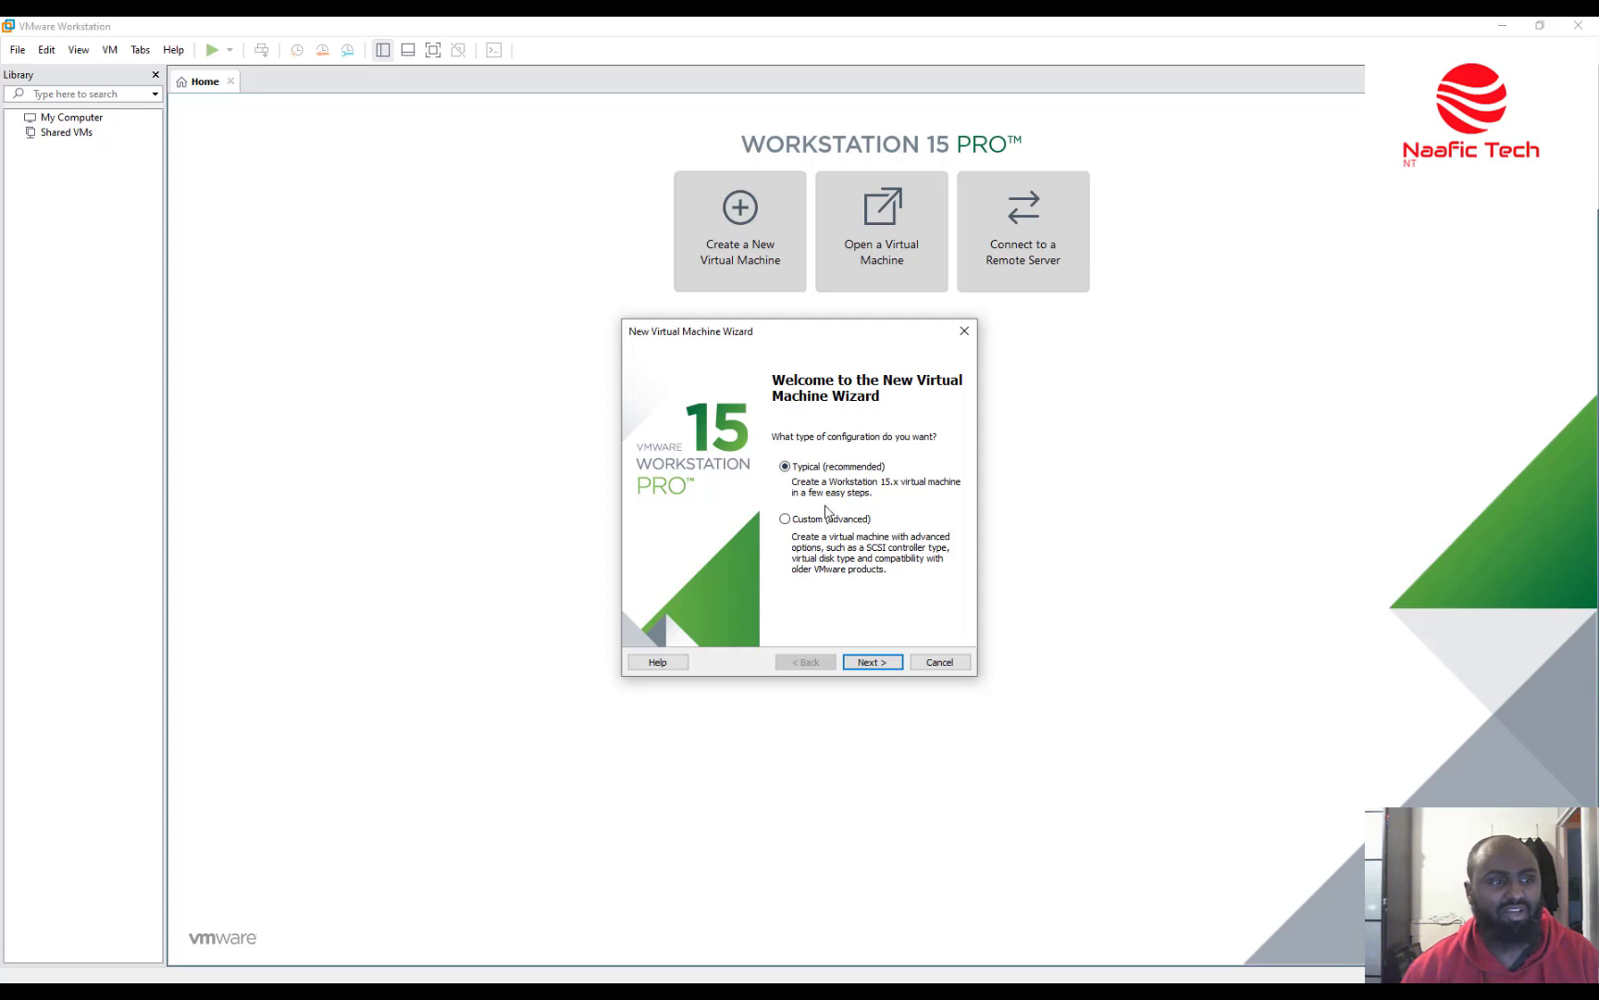
# Accept Typical configuration and use the Windows Server ISO as the installer disc image.
pyautogui.click(872, 662)
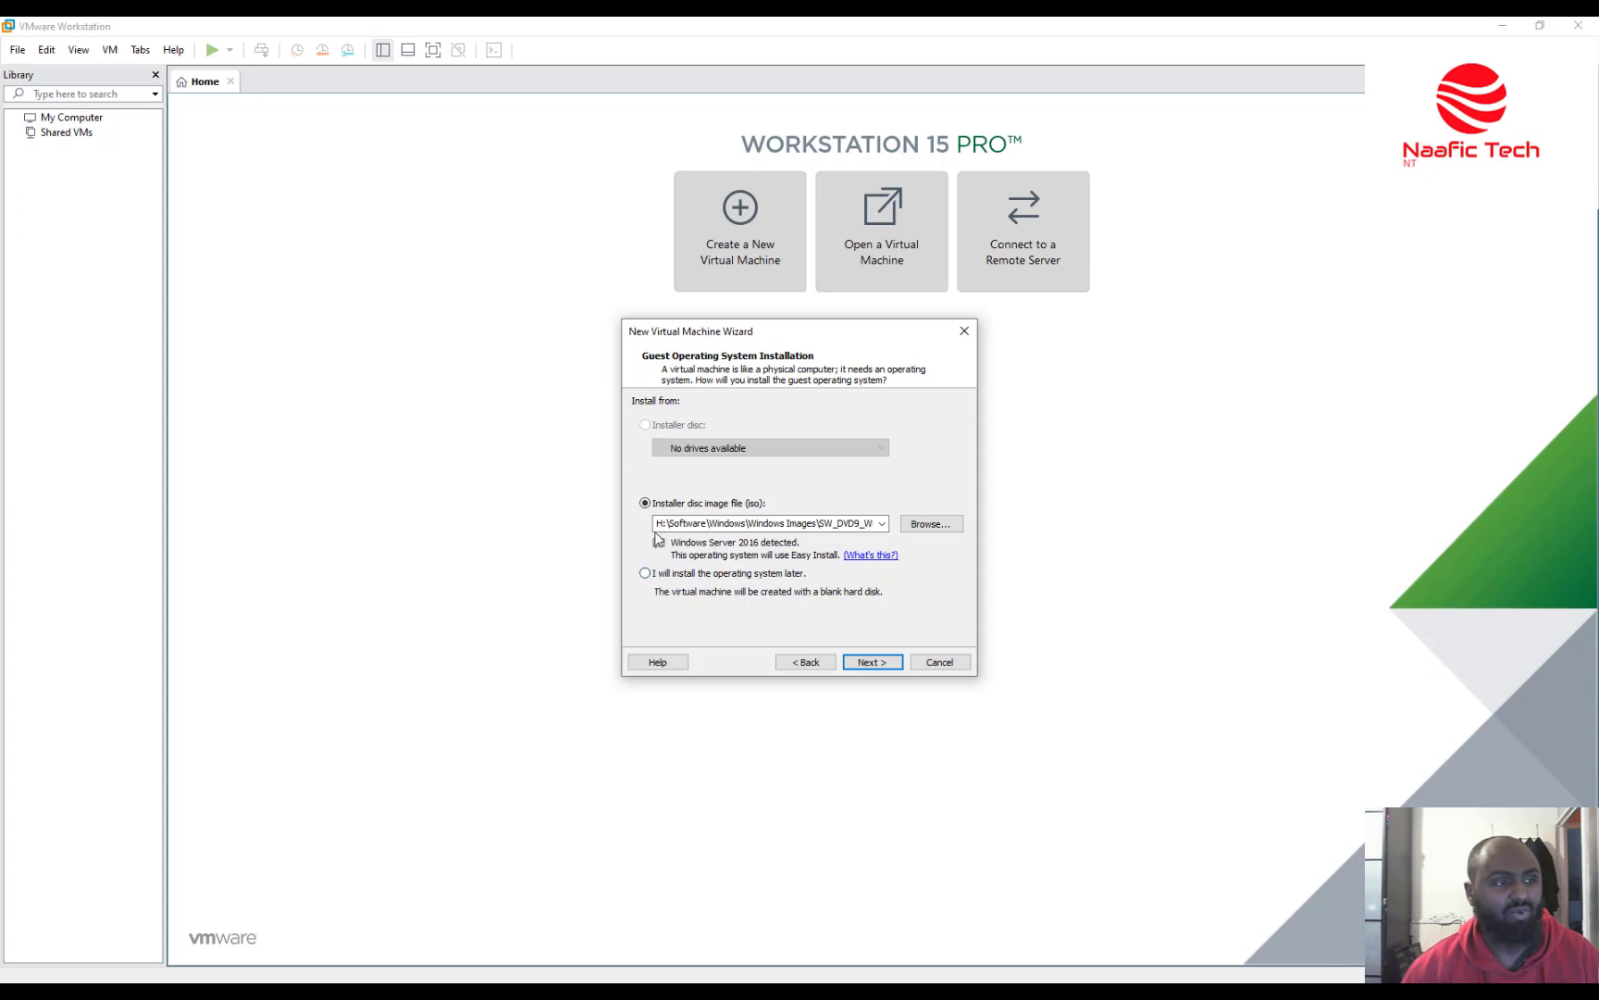
pyautogui.doubleClick(824, 524)
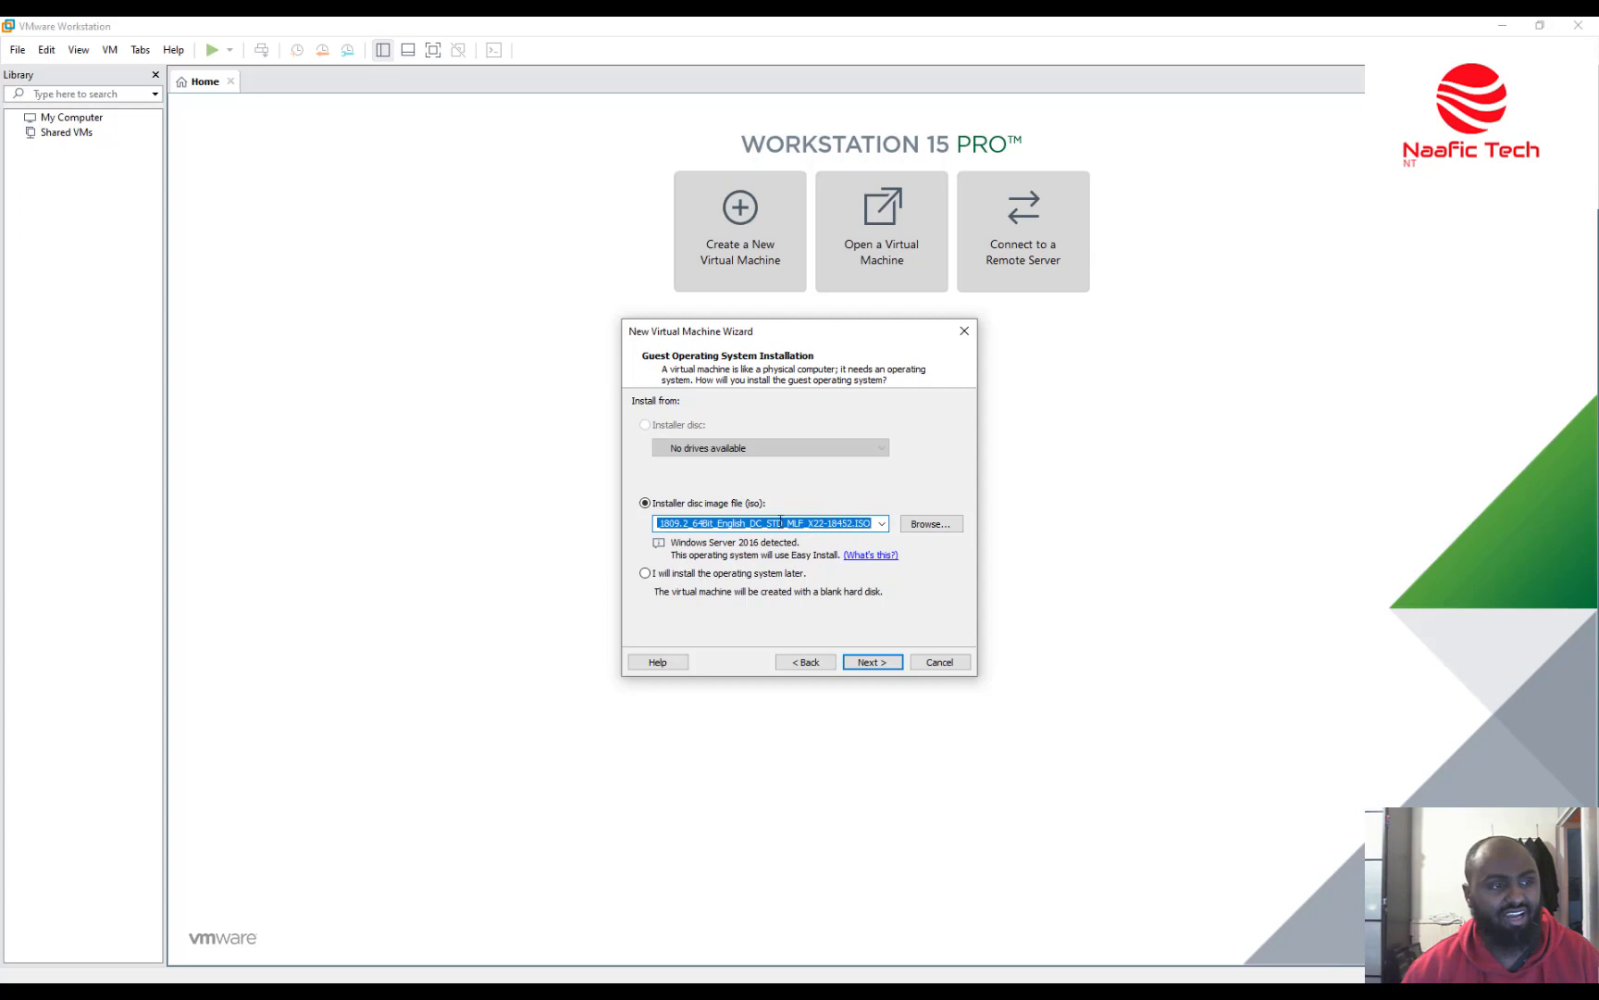
pyautogui.click(664, 524)
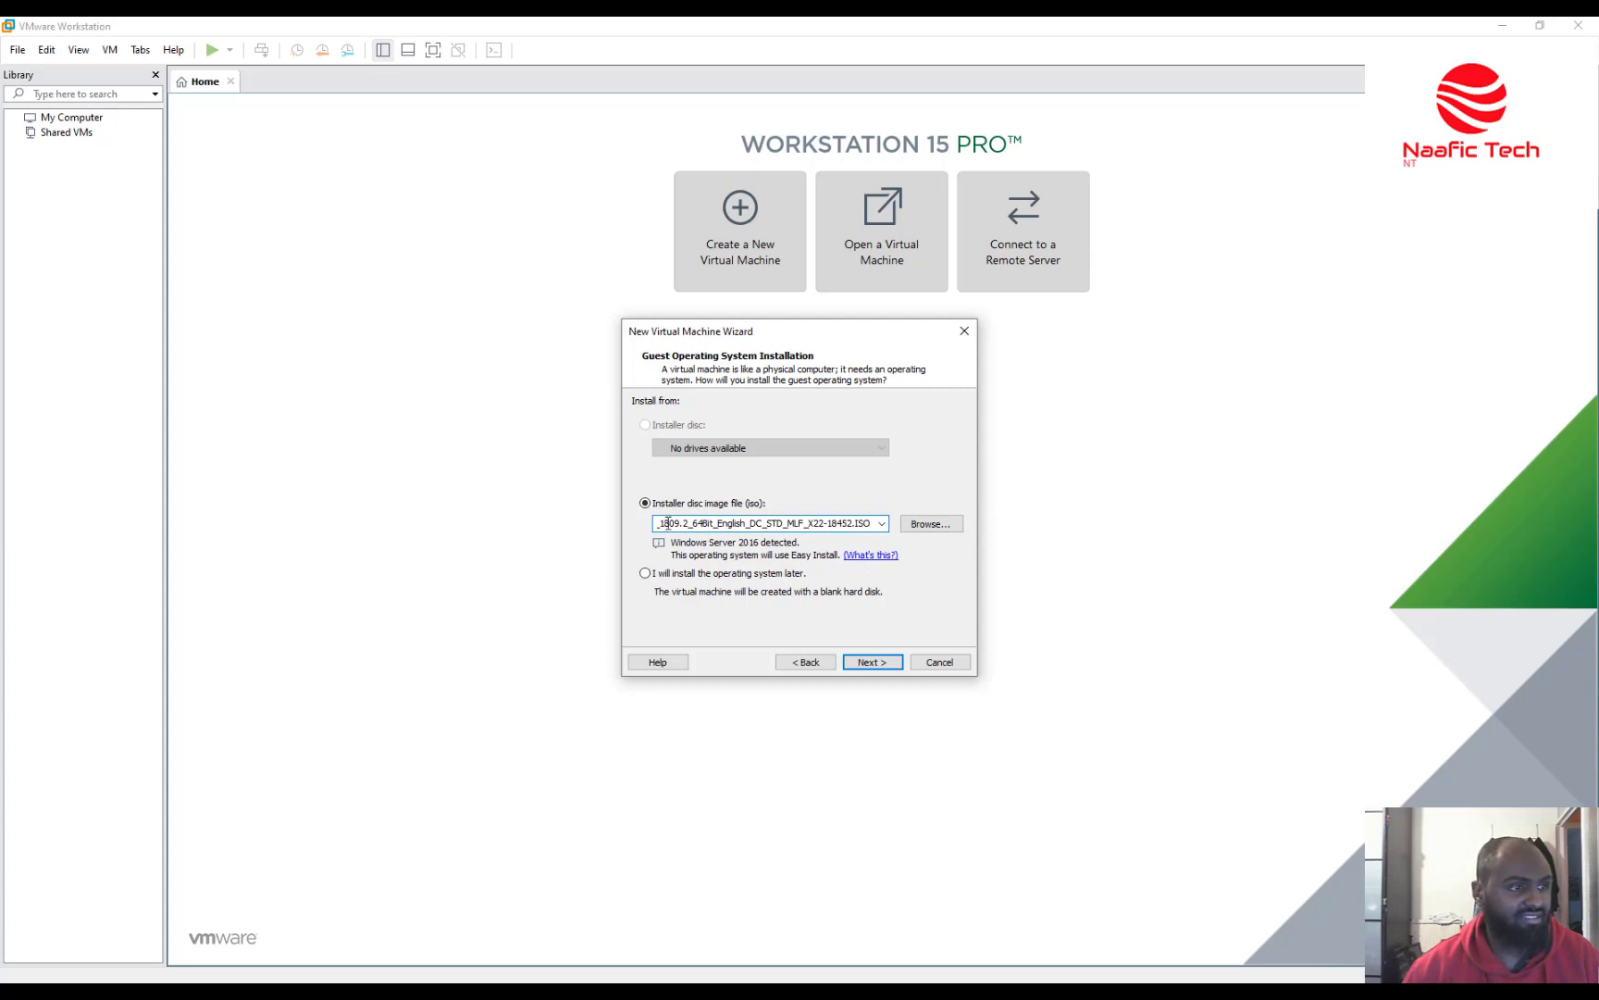
pyautogui.click(645, 576)
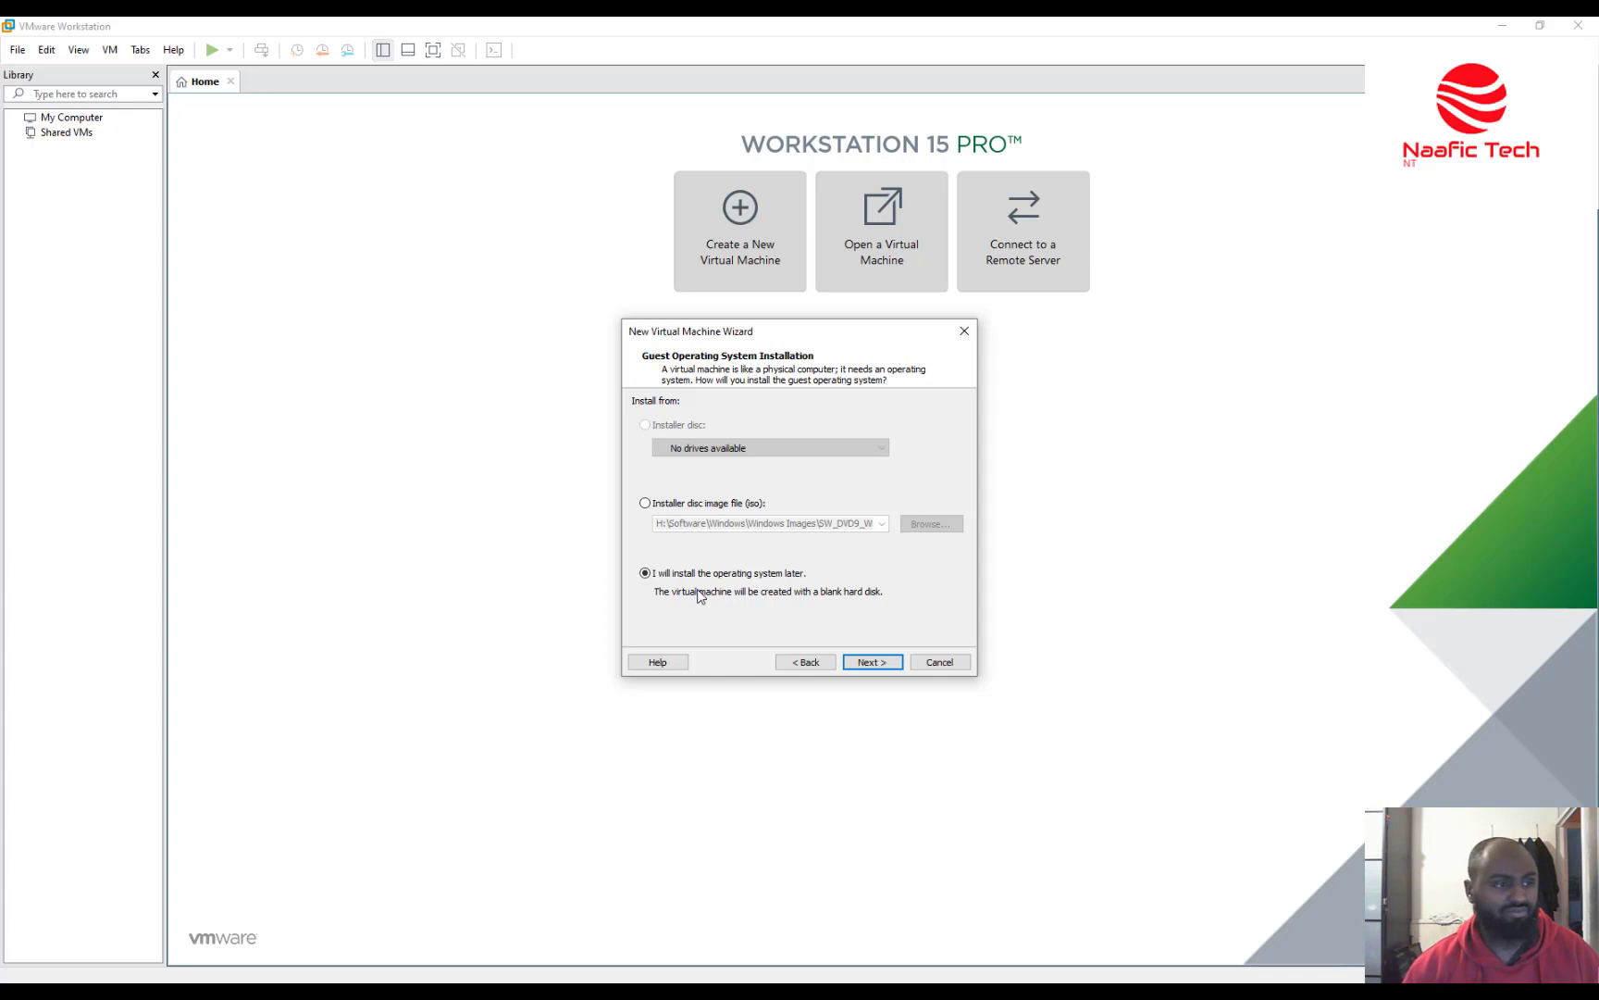
pyautogui.click(649, 505)
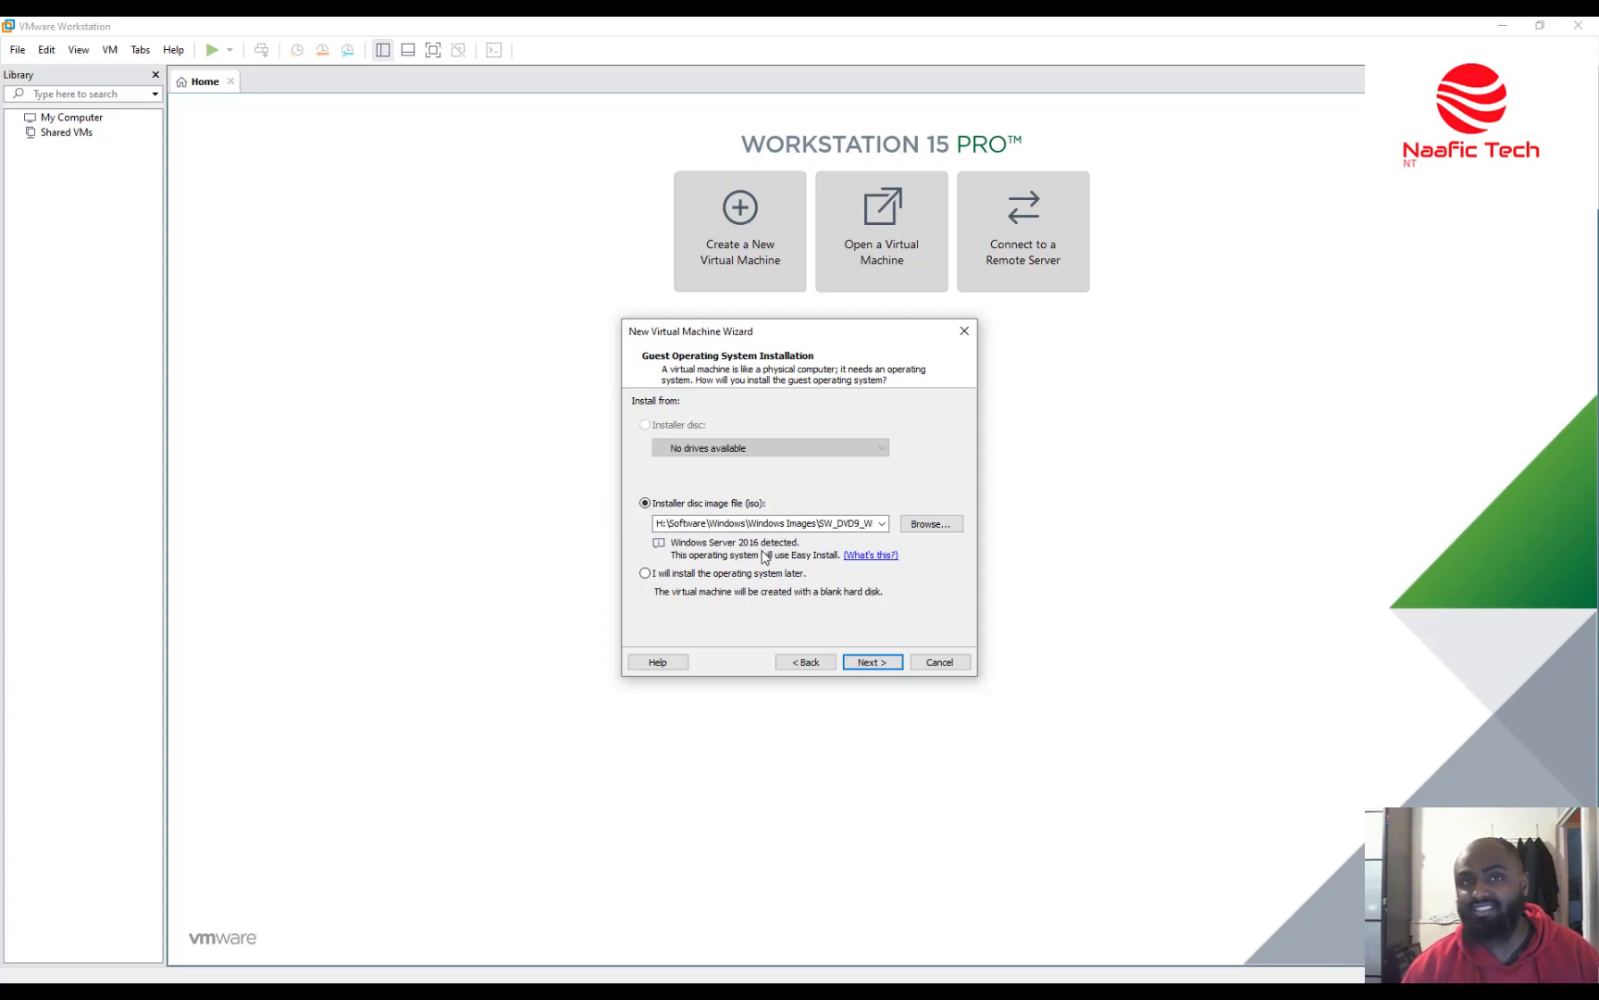
pyautogui.click(890, 662)
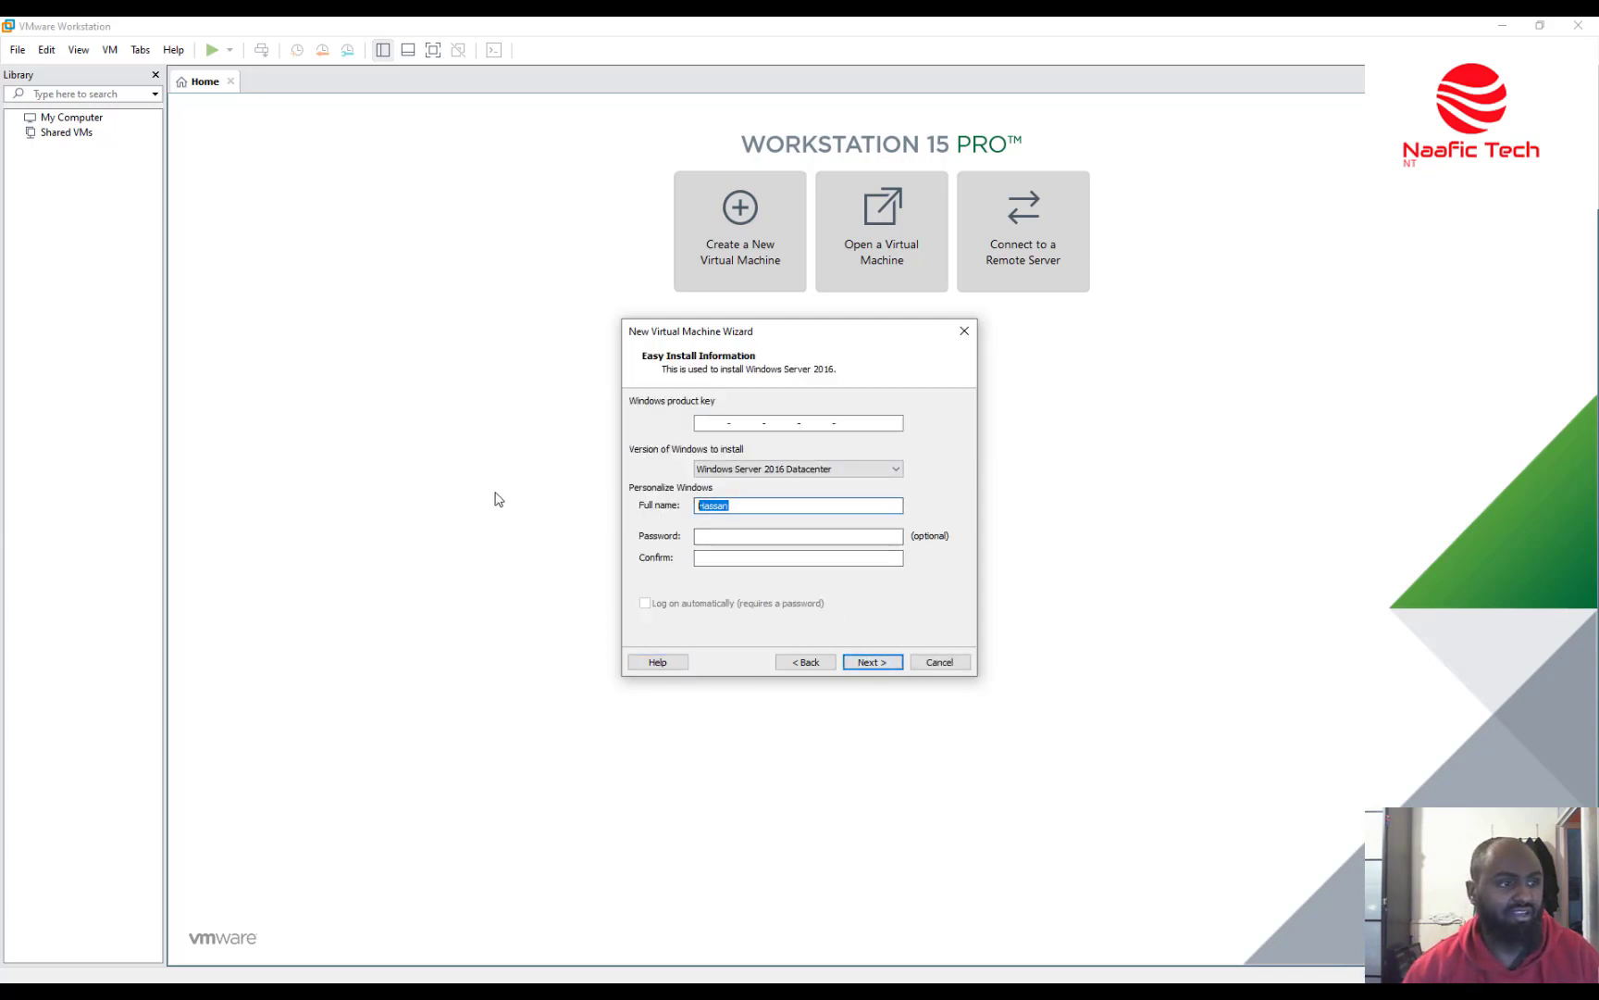
# Enter 'Naafic Tech' as full name and set and confirm the Windows password.
pyautogui.write('N')
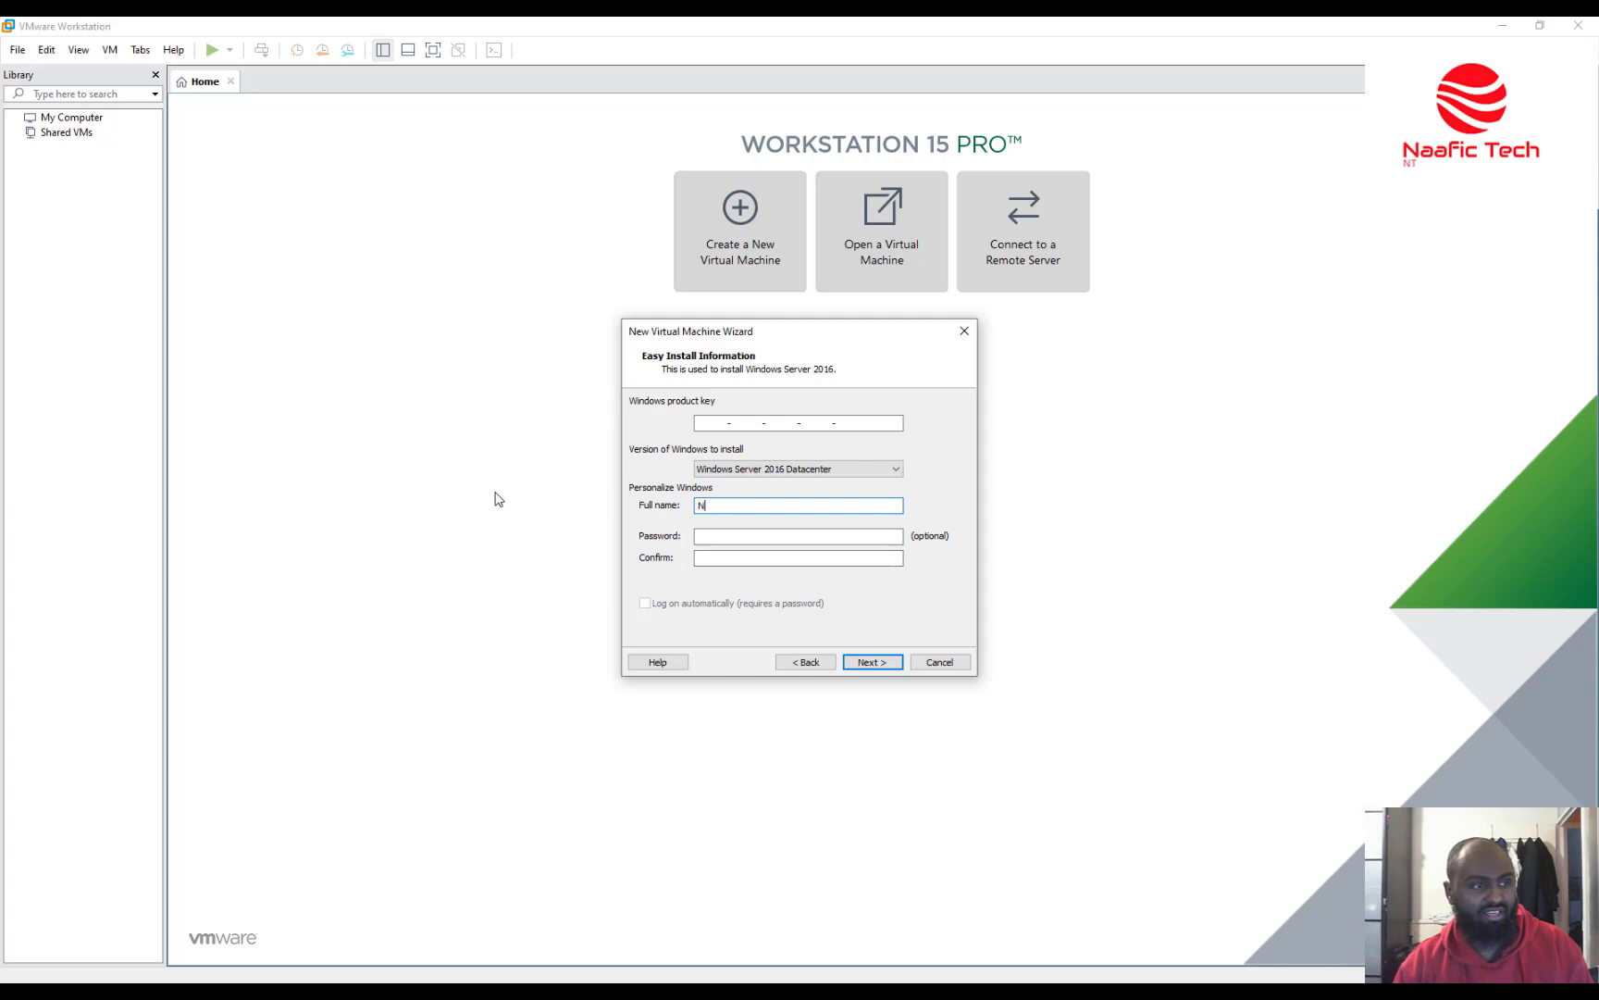
pyautogui.write('a')
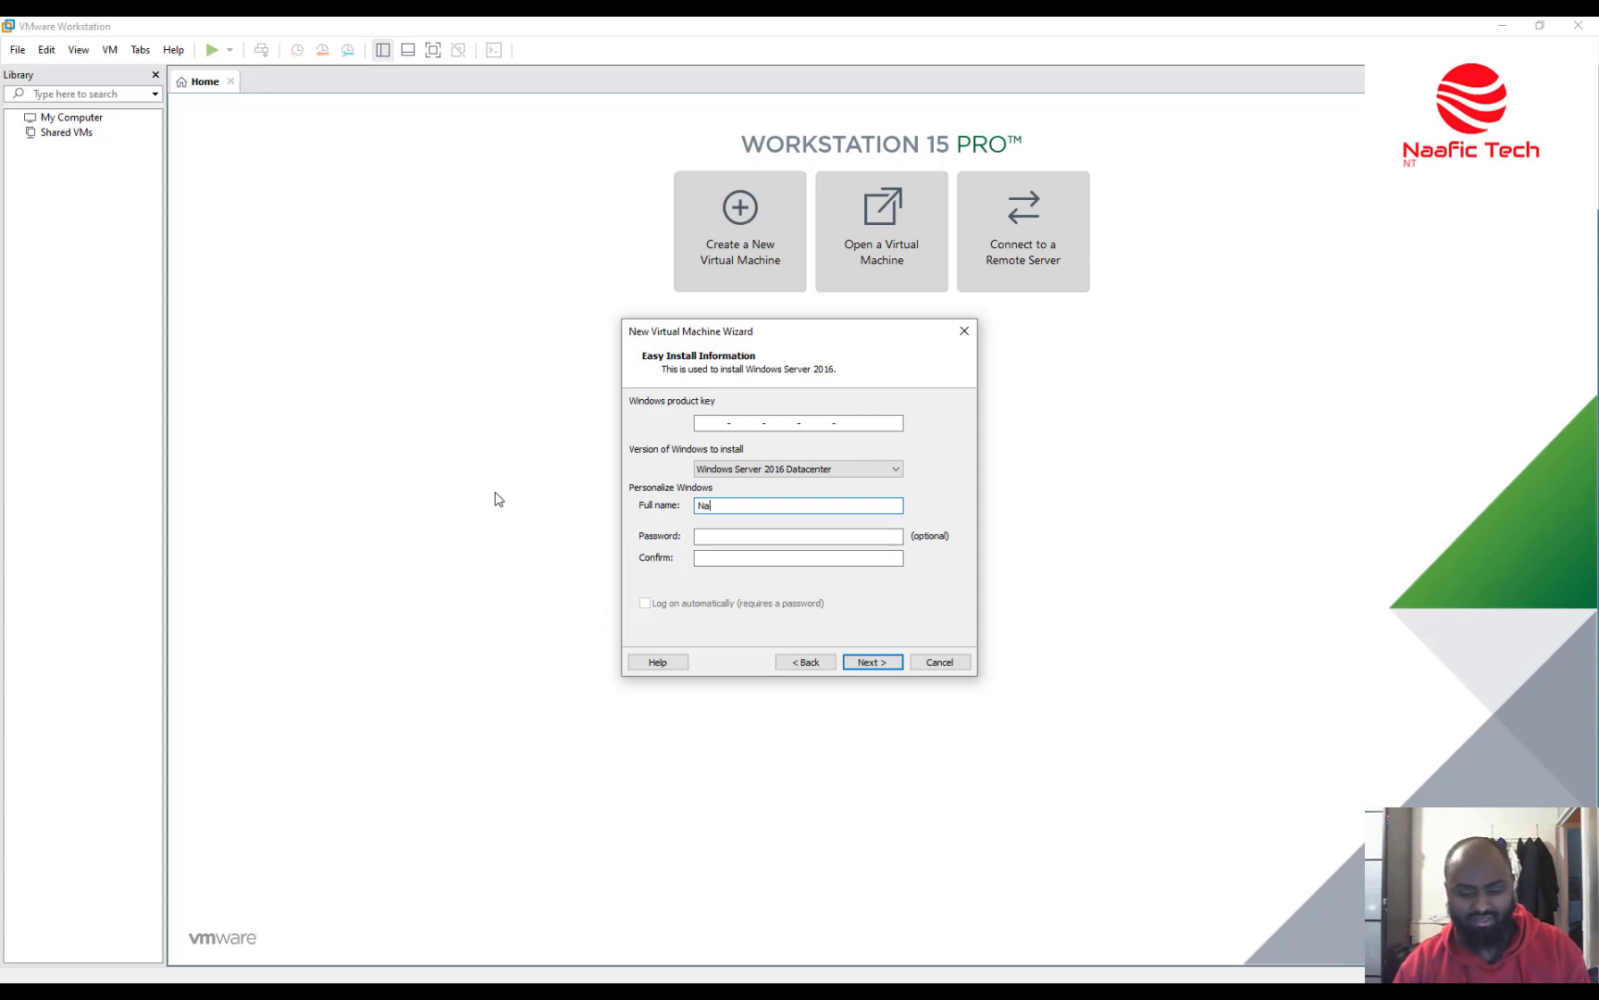
pyautogui.write('afic')
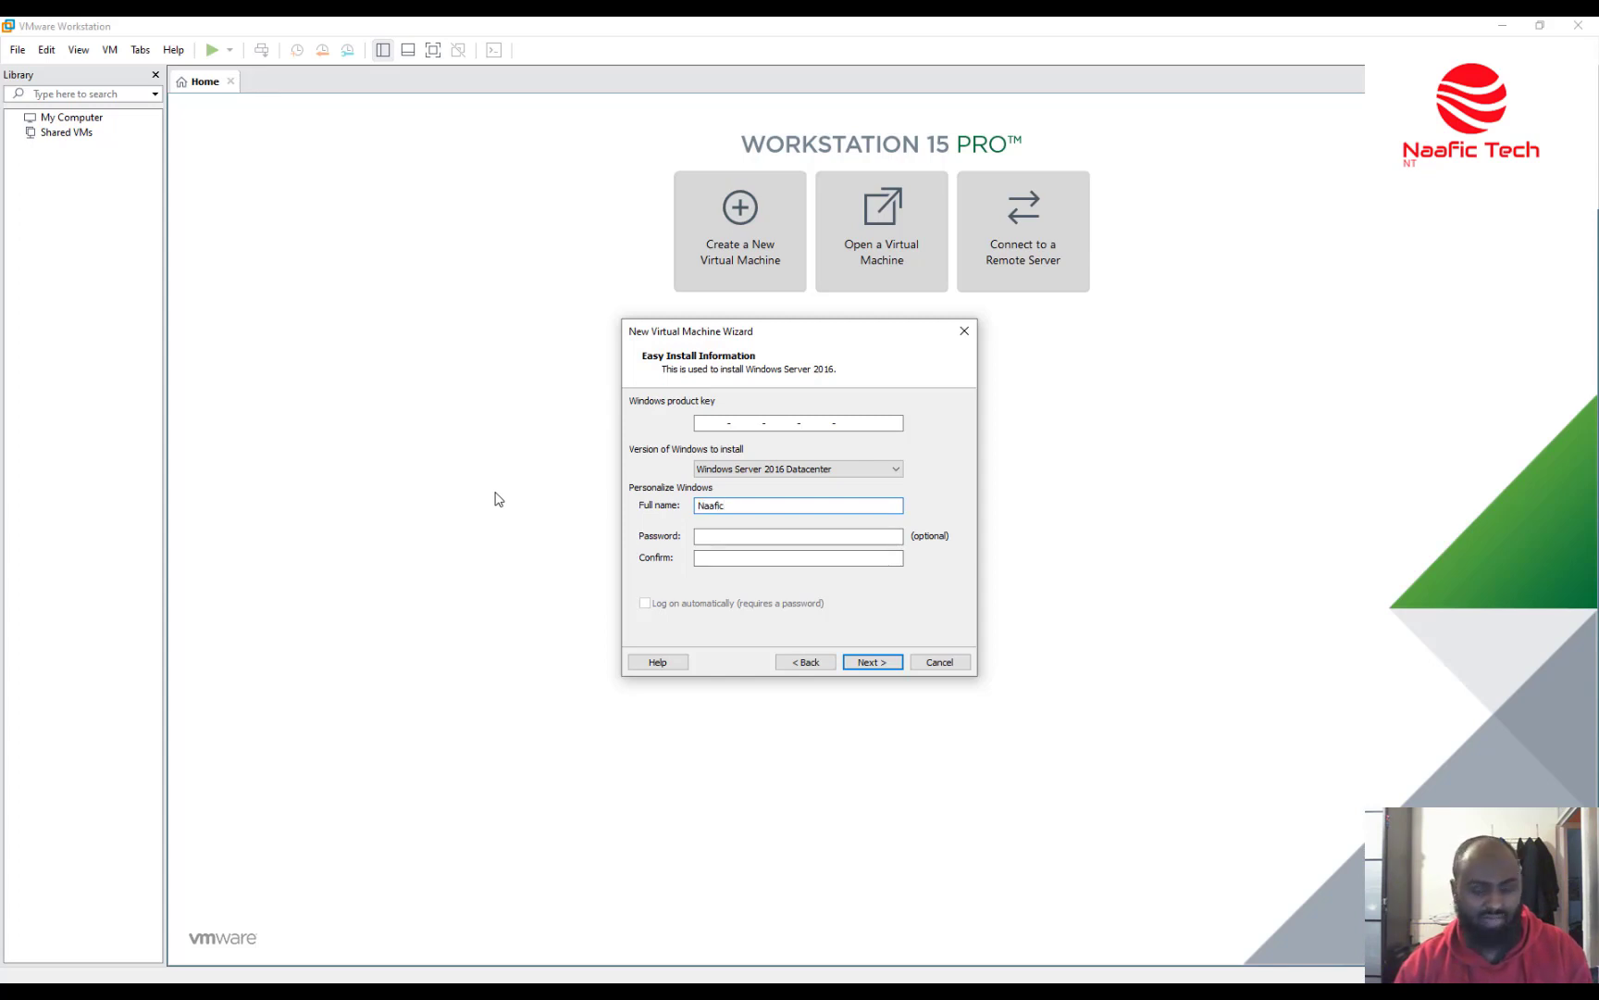
pyautogui.write(' Tec')
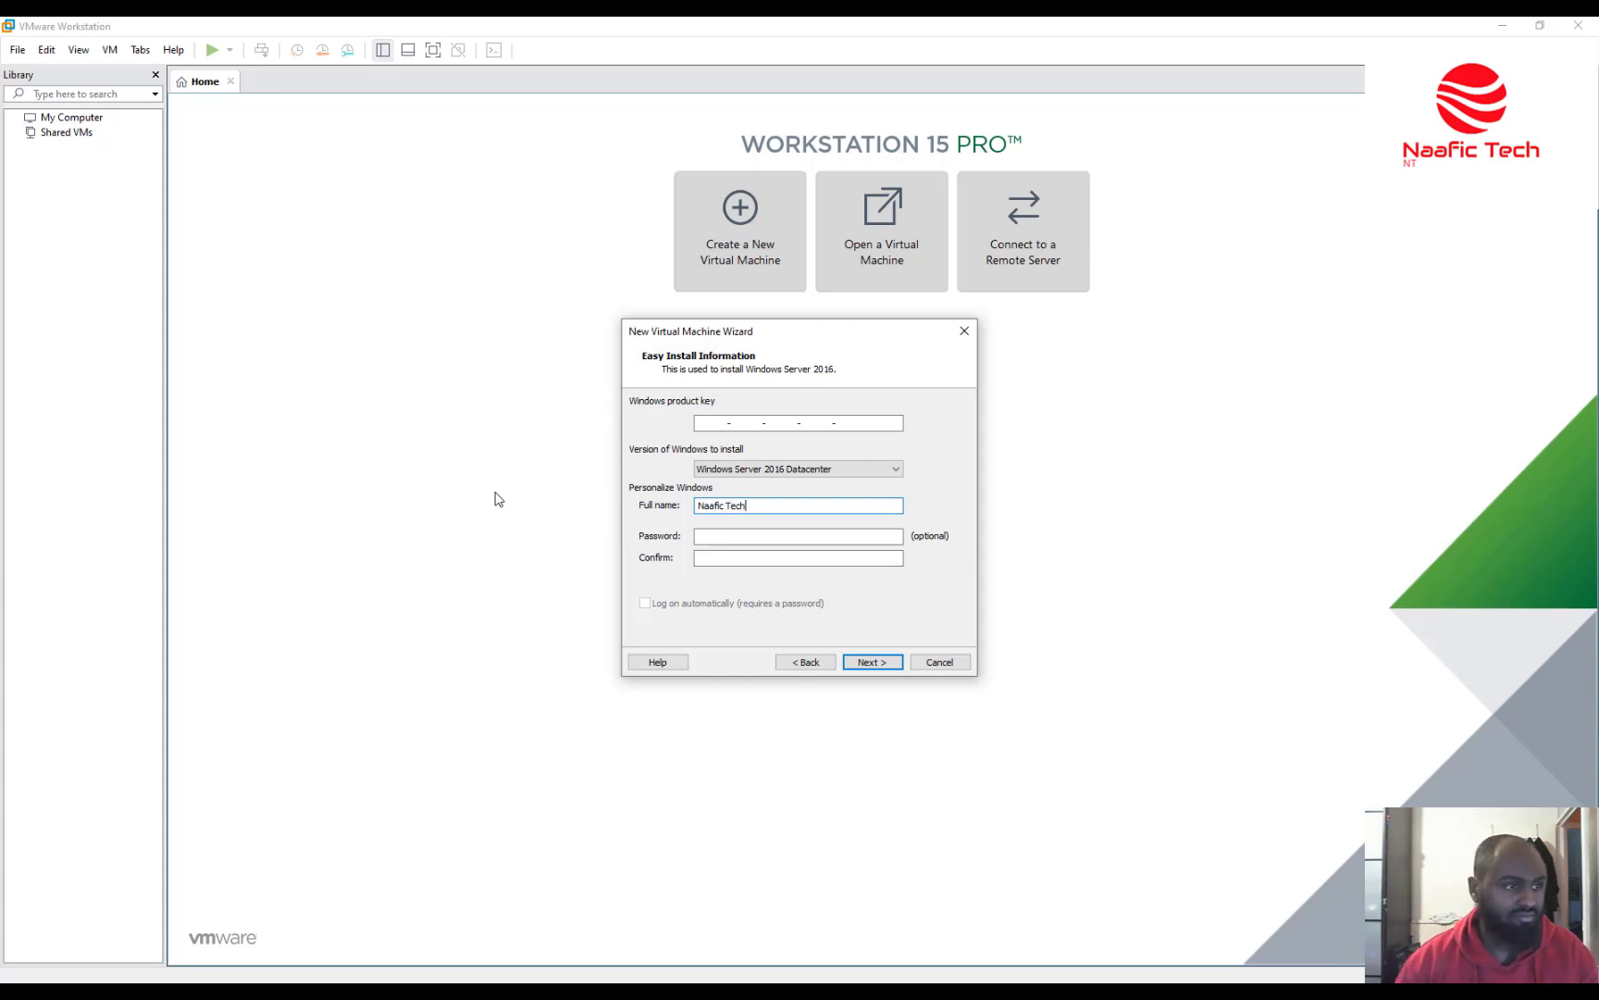
pyautogui.write('h')
pyautogui.click(840, 537)
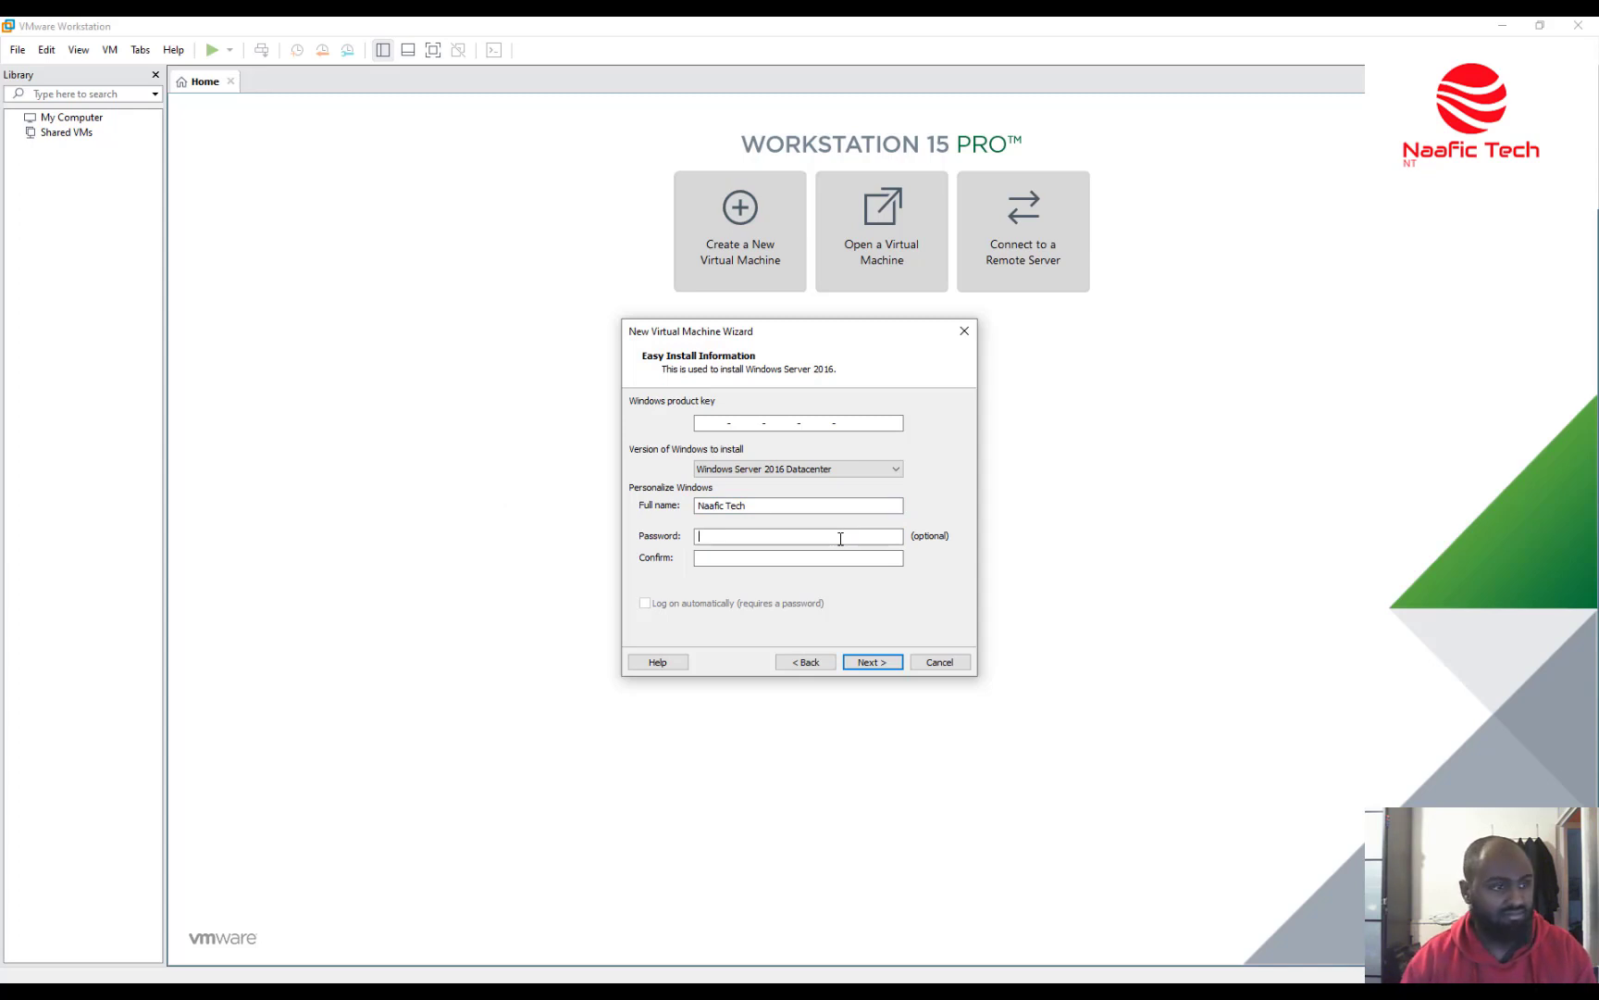
pyautogui.write('••••••••')
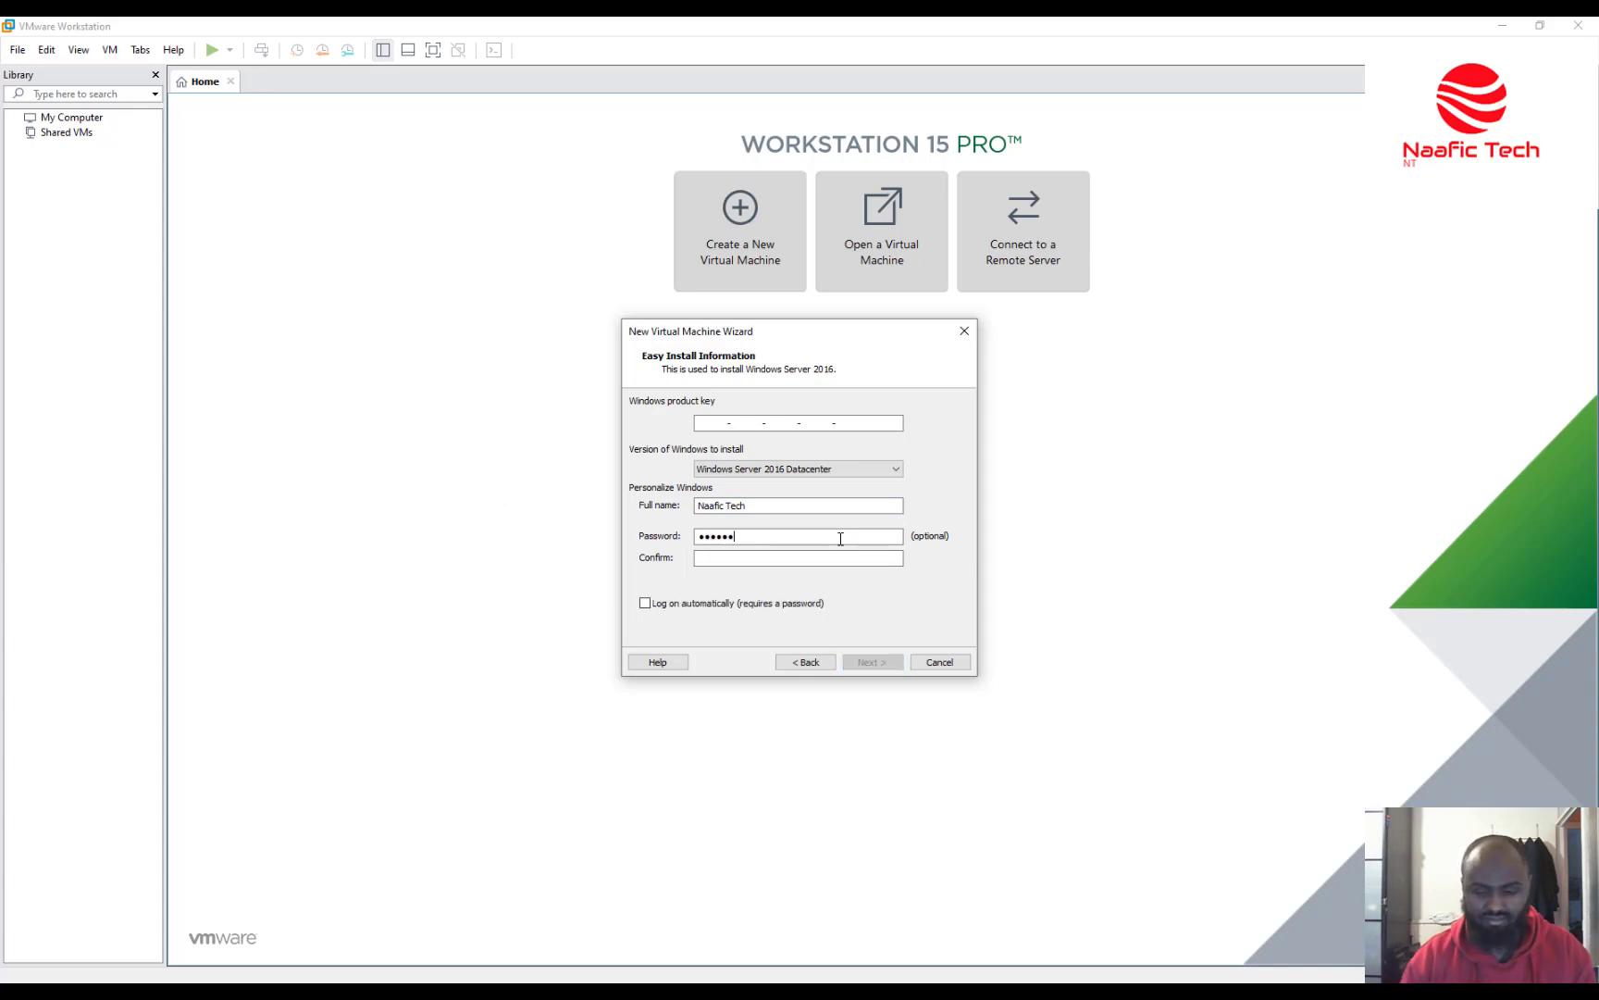
pyautogui.write('•••')
pyautogui.press('Tab')
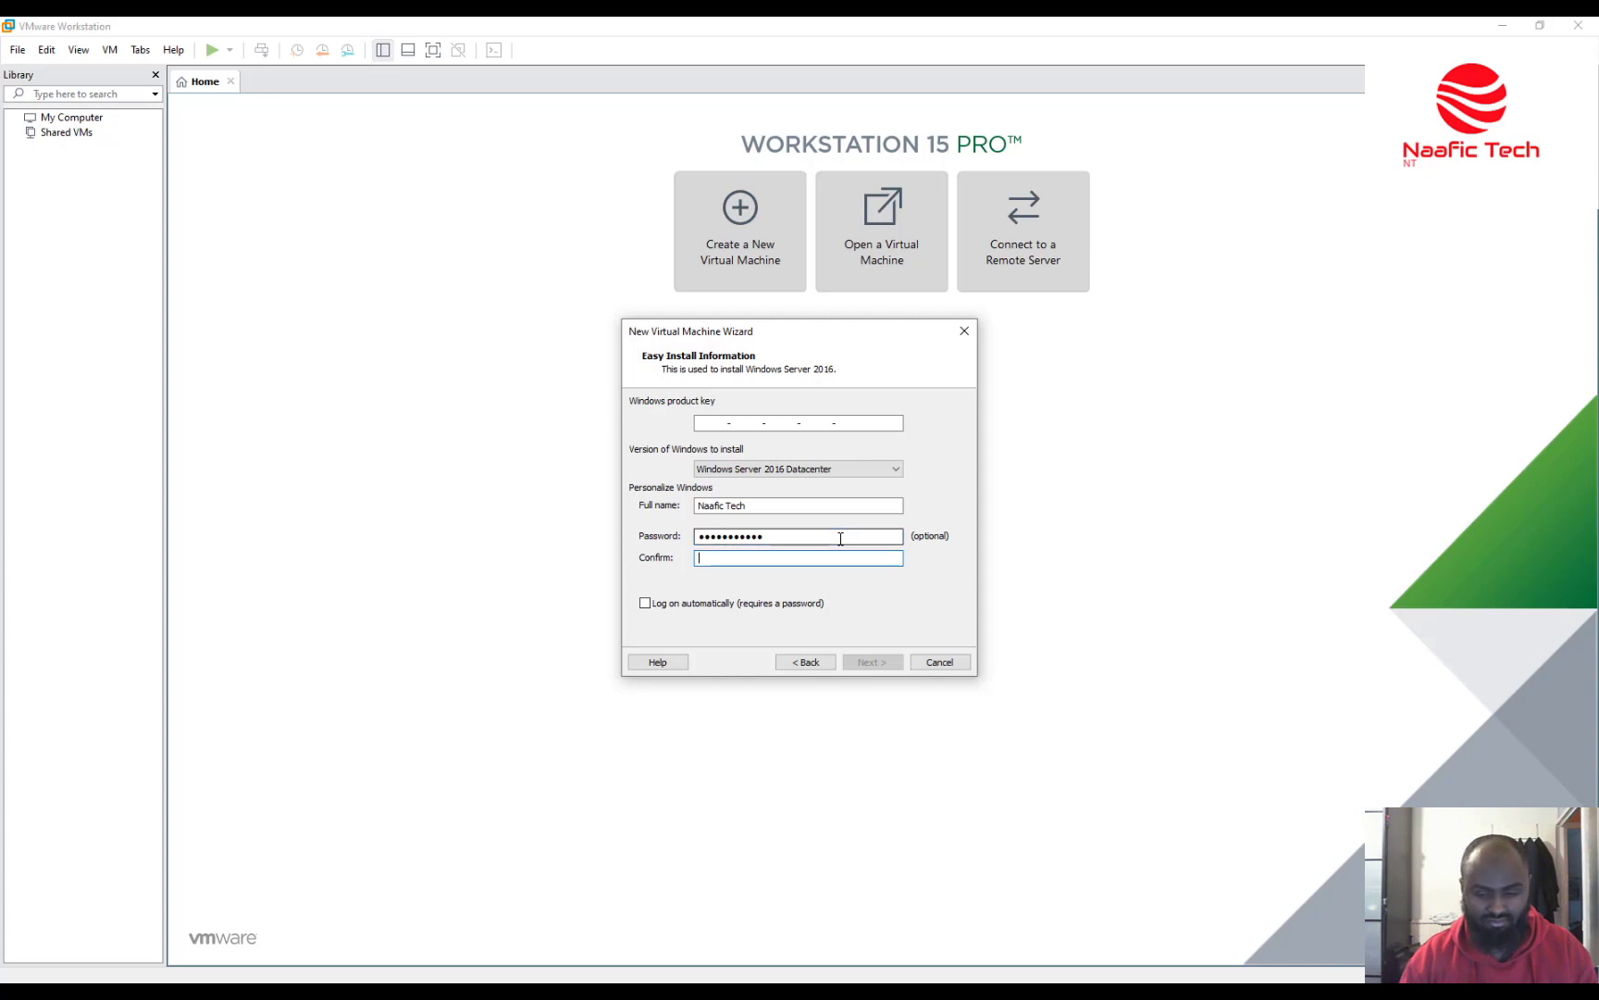
pyautogui.write('•••••••••••')
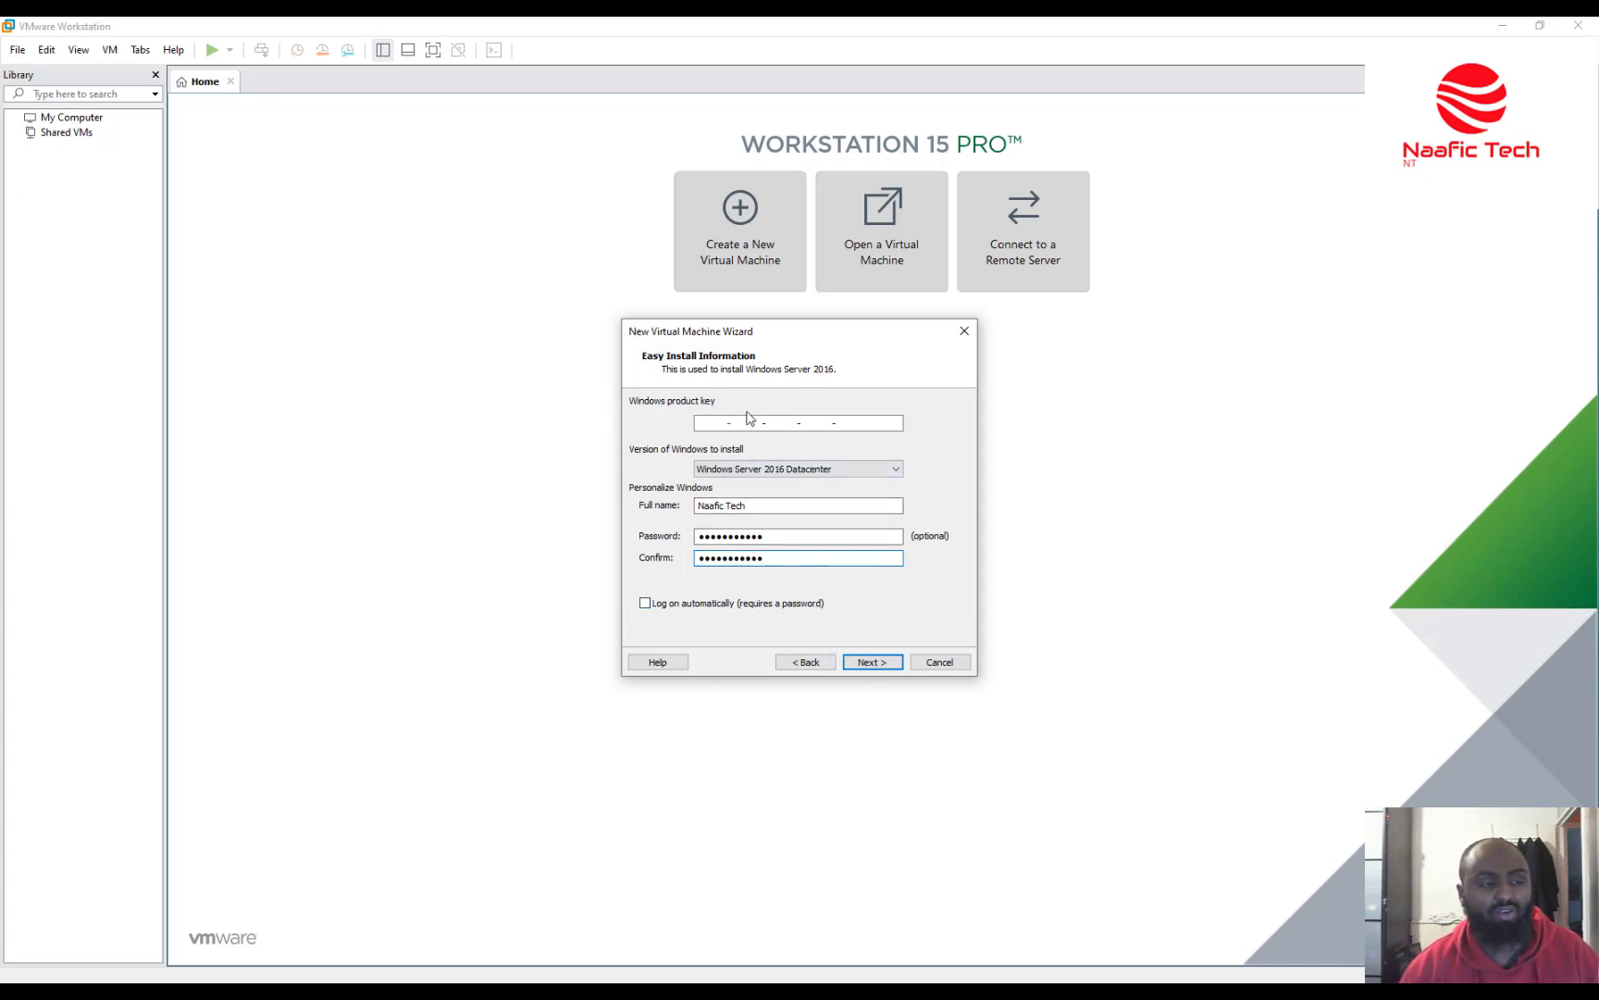
pyautogui.click(872, 663)
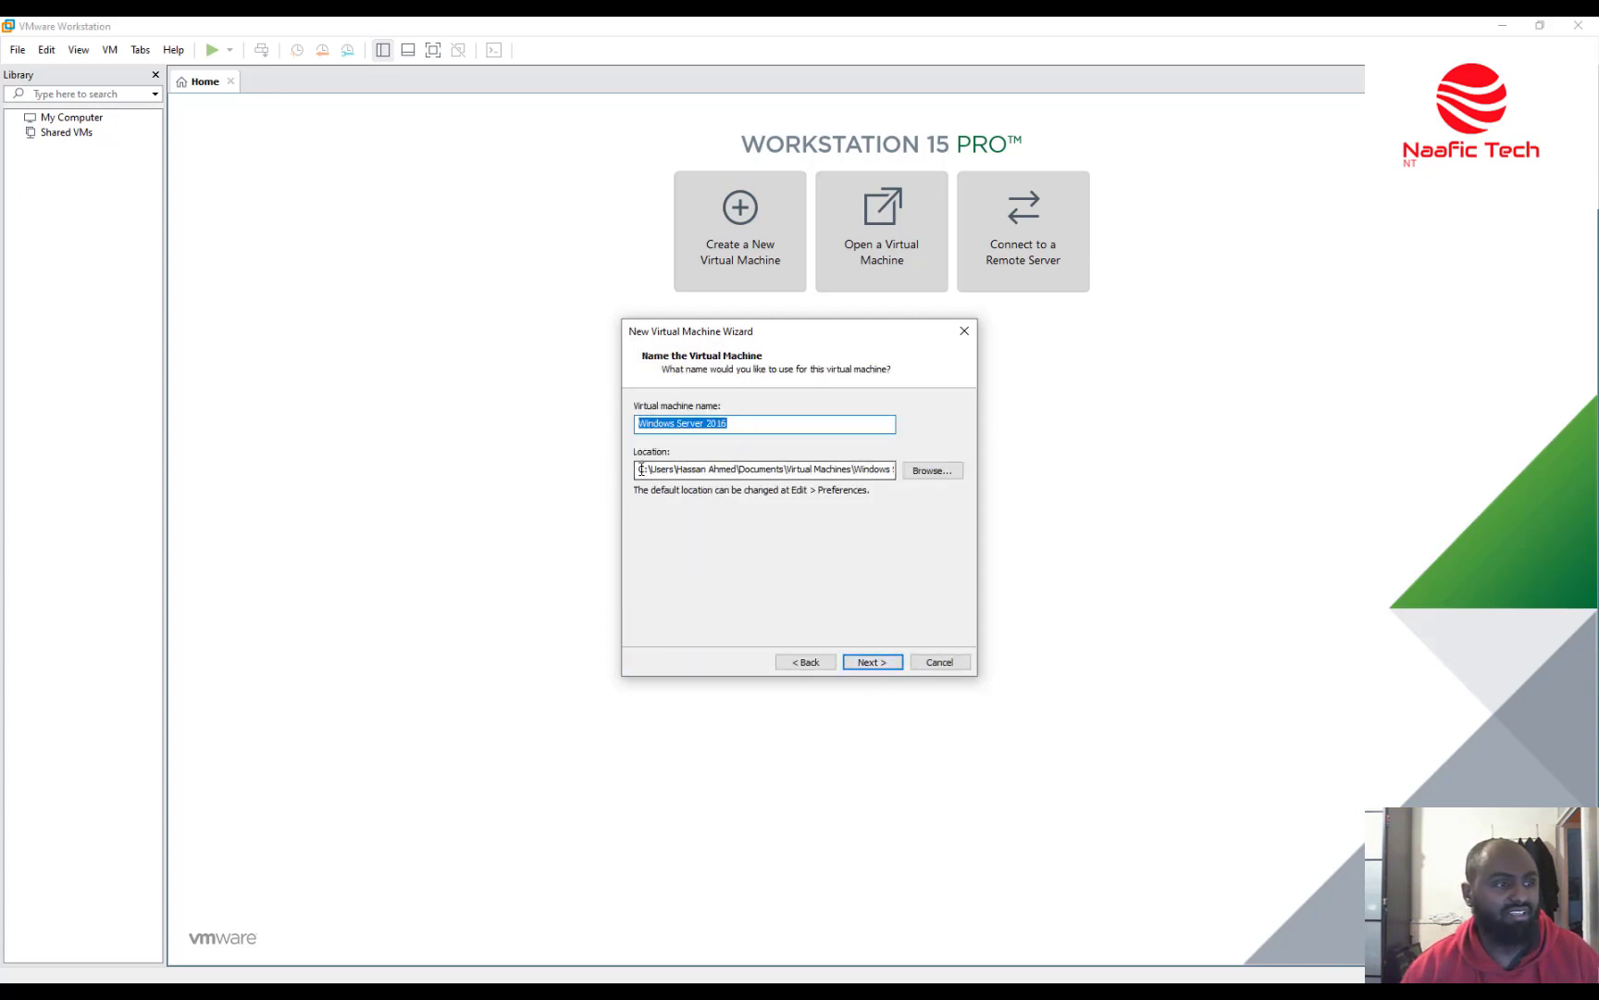
# Name the virtual machine DC1 and set its location to H:\VMs\DC1.
pyautogui.press('BackSpace')
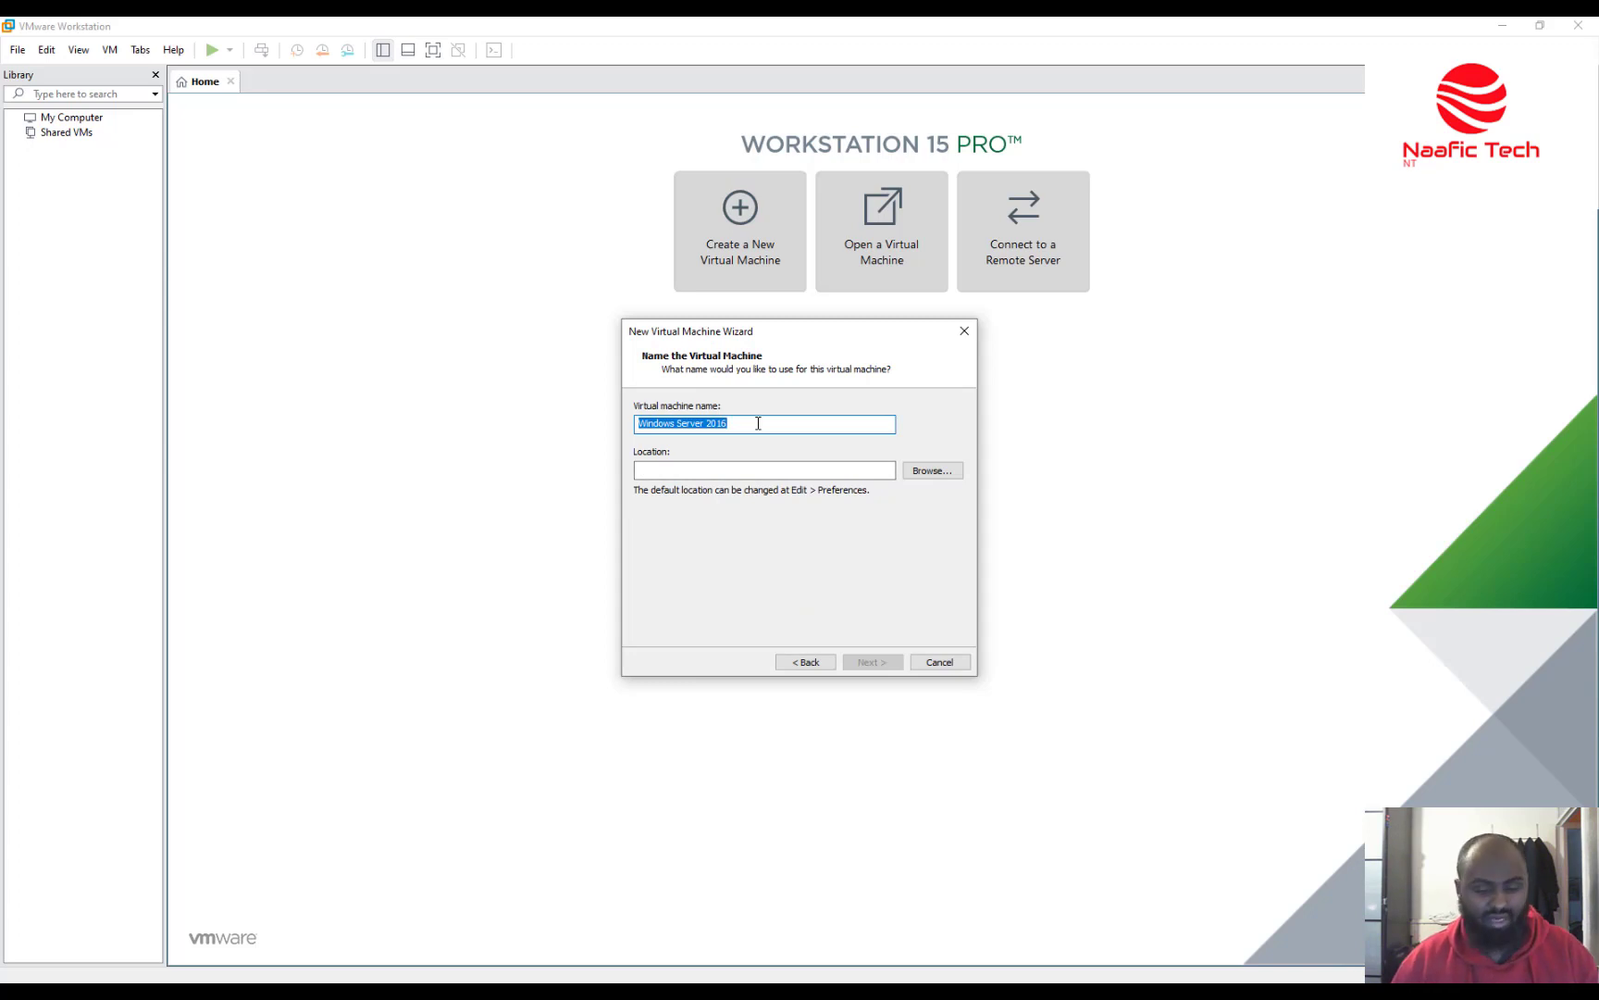
pyautogui.write('DC1')
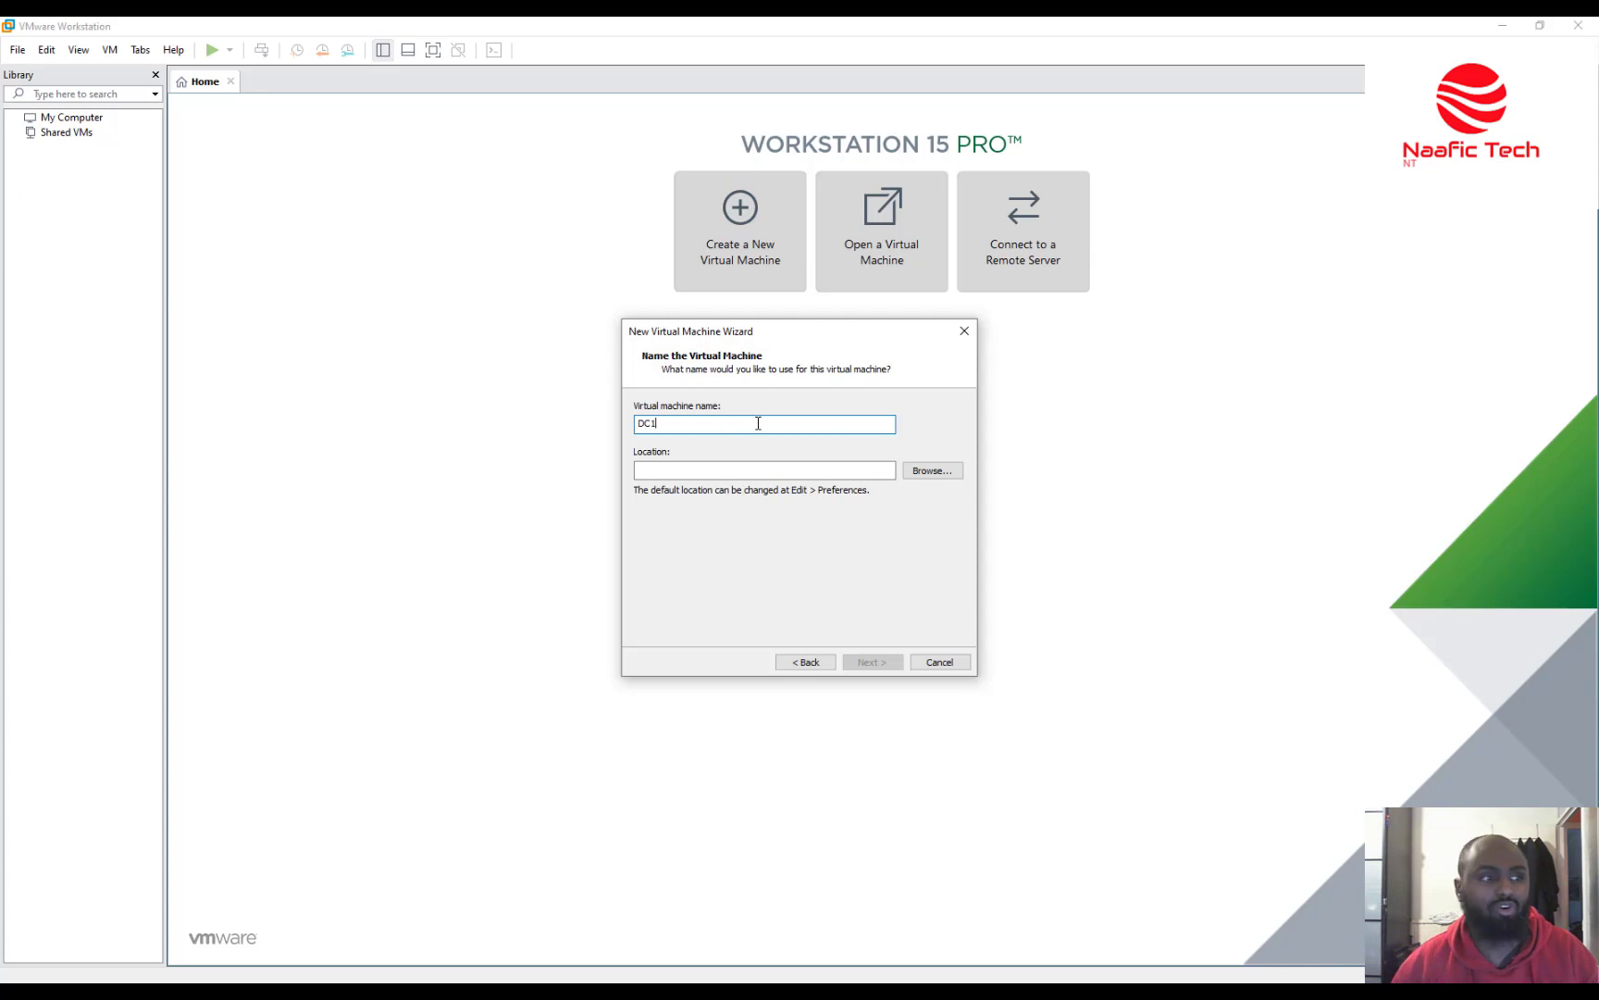
pyautogui.click(693, 472)
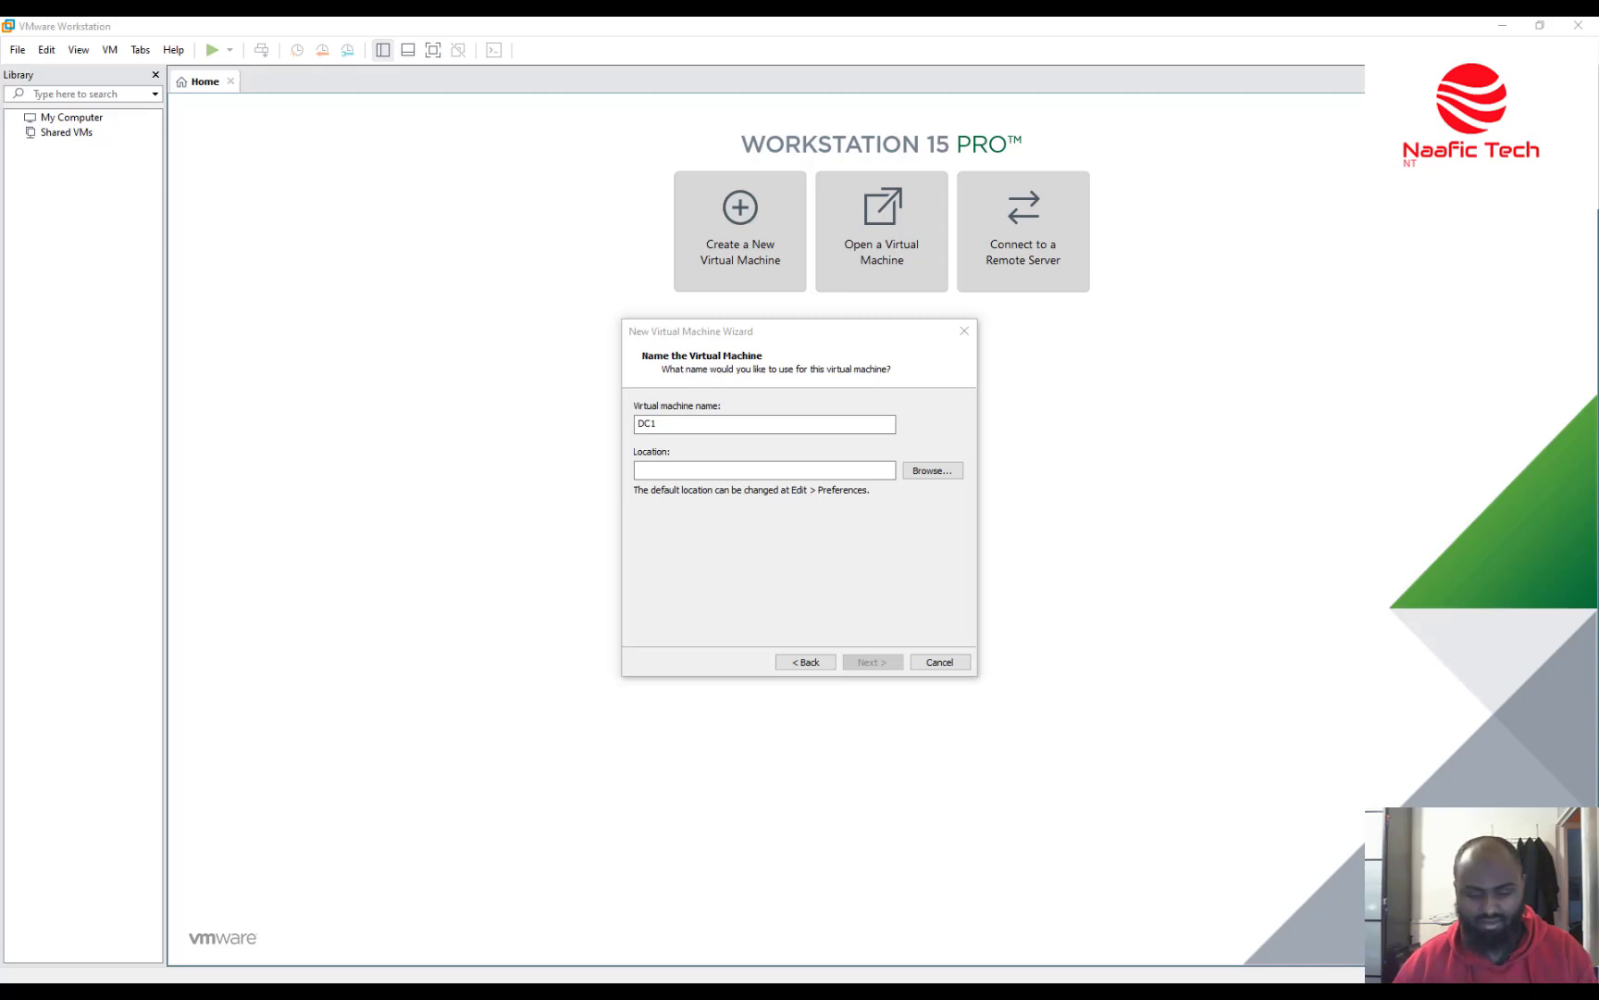
pyautogui.click(707, 474)
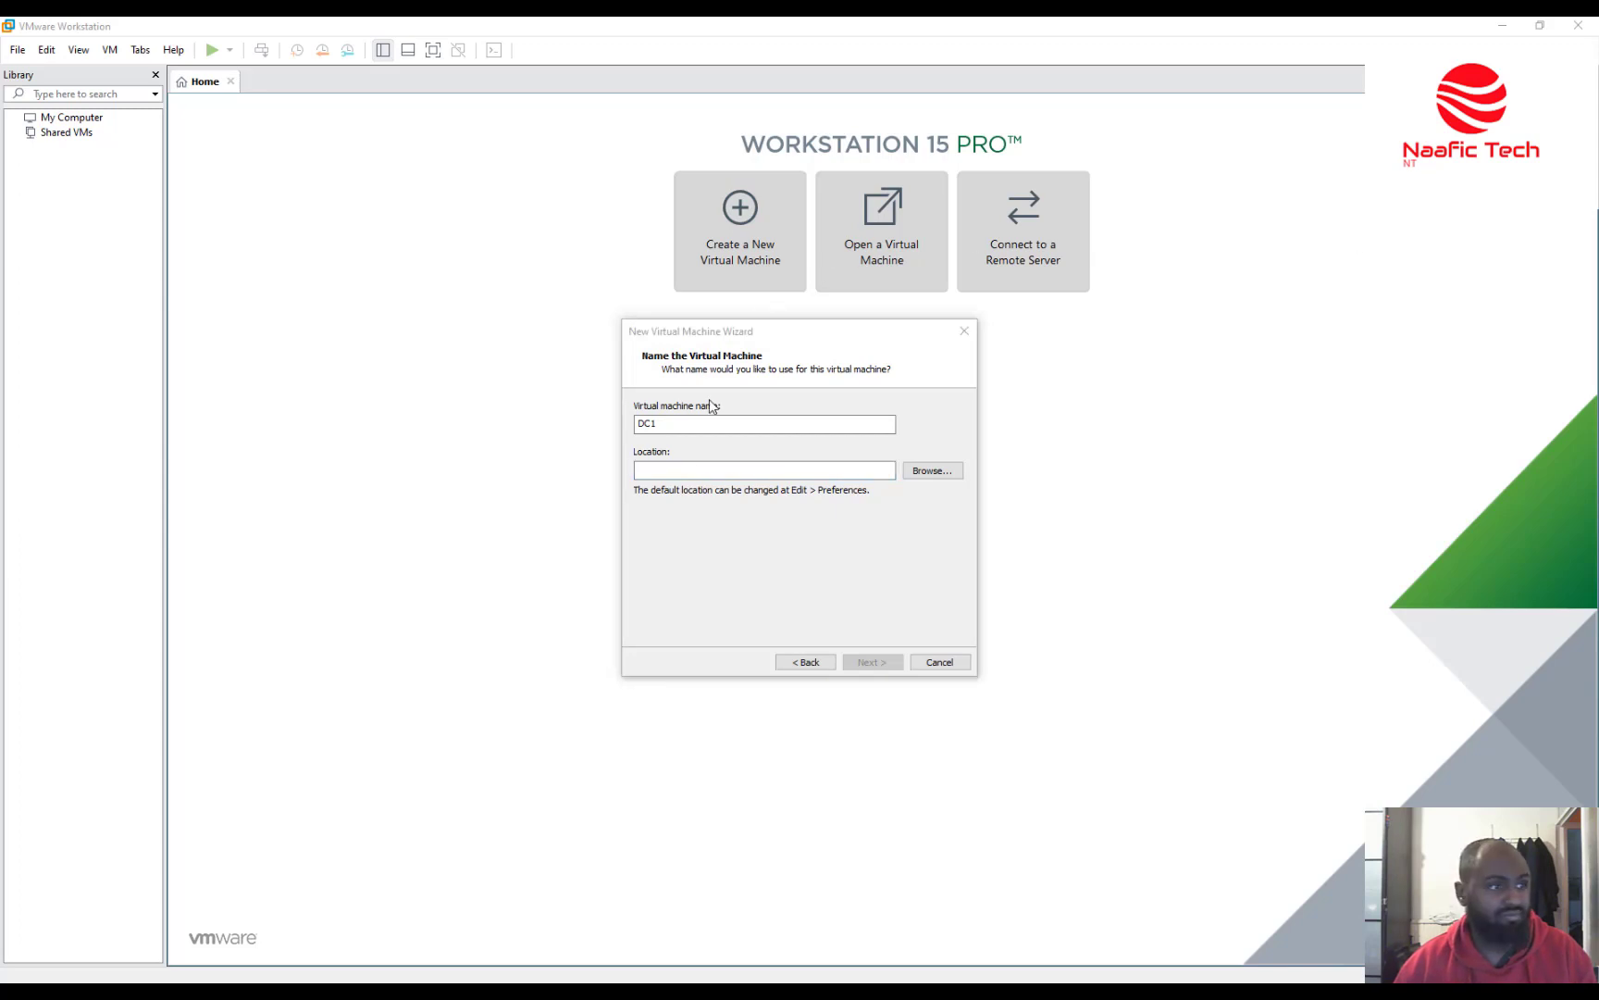
pyautogui.click(696, 467)
pyautogui.write('H:\\VMs')
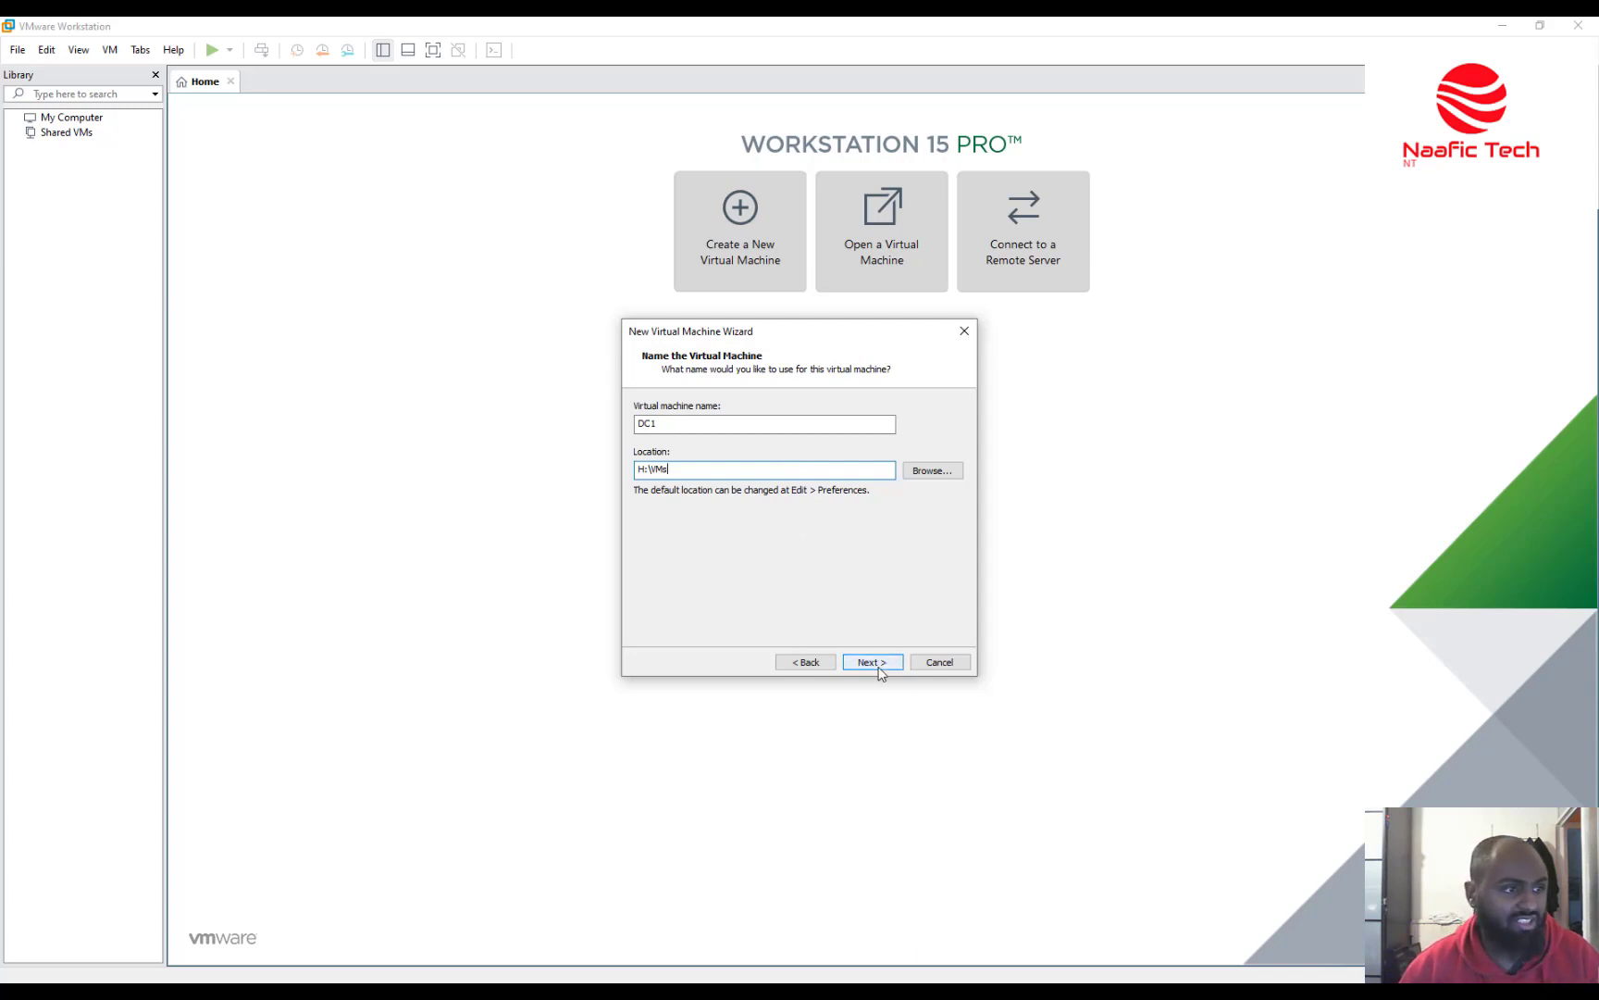
pyautogui.write('\\')
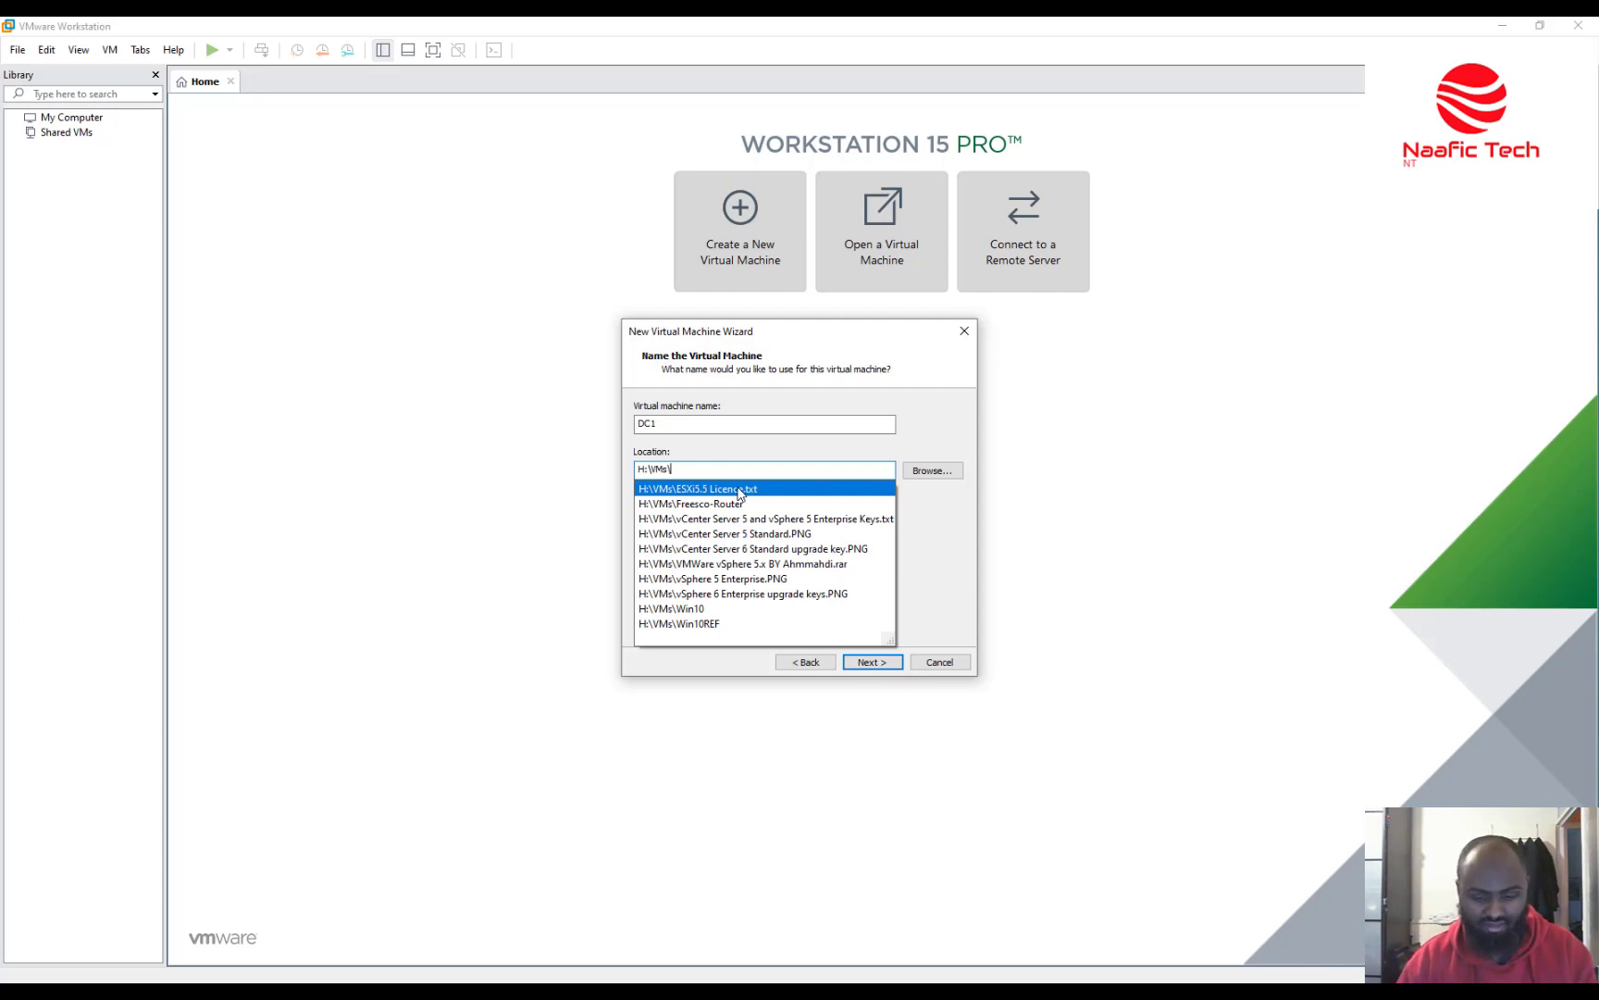
pyautogui.write('DC1')
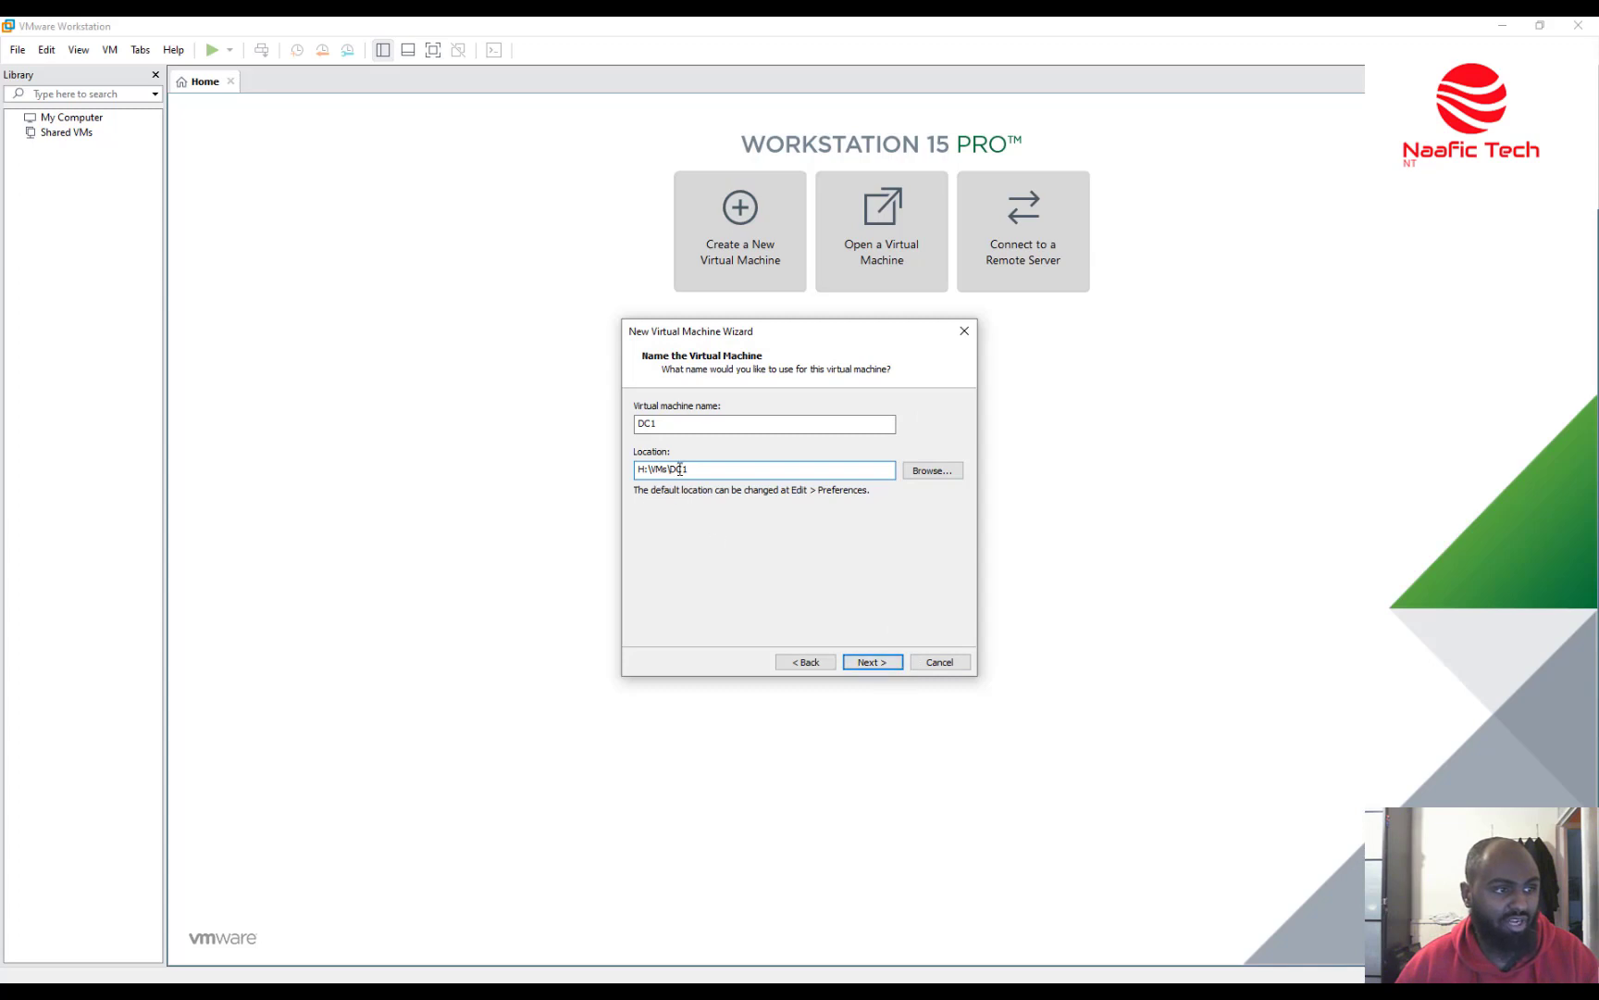
pyautogui.click(873, 661)
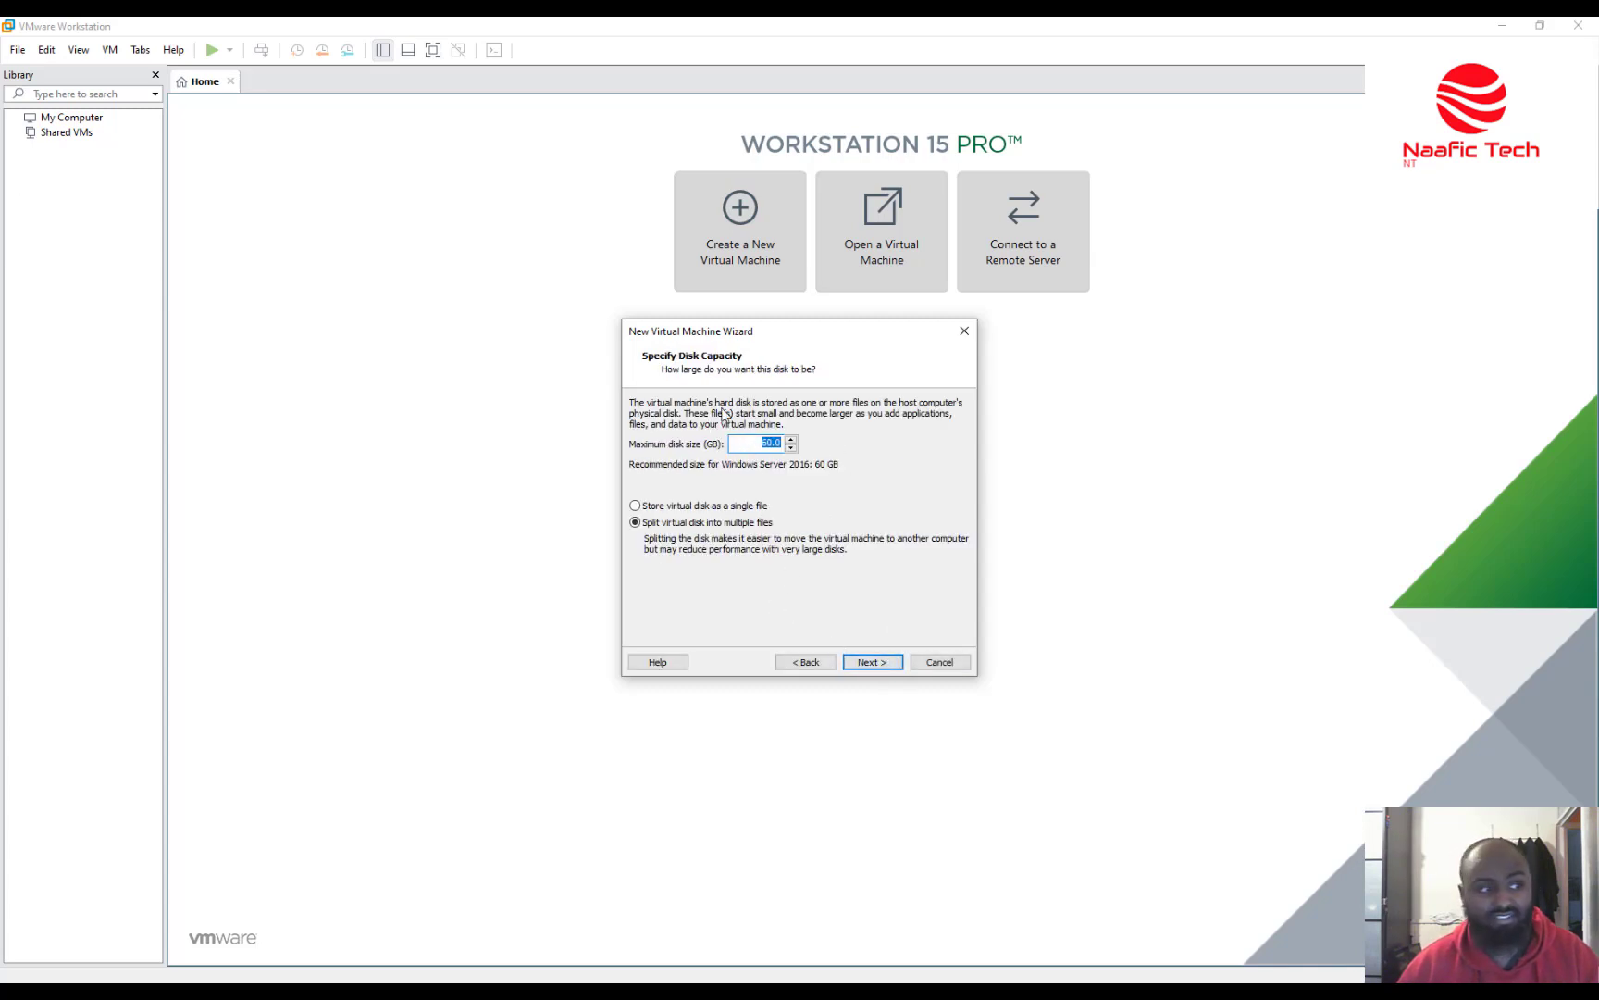
# Keep the 60 GB split disk and finish, powering on DC1 after creation.
pyautogui.click(872, 663)
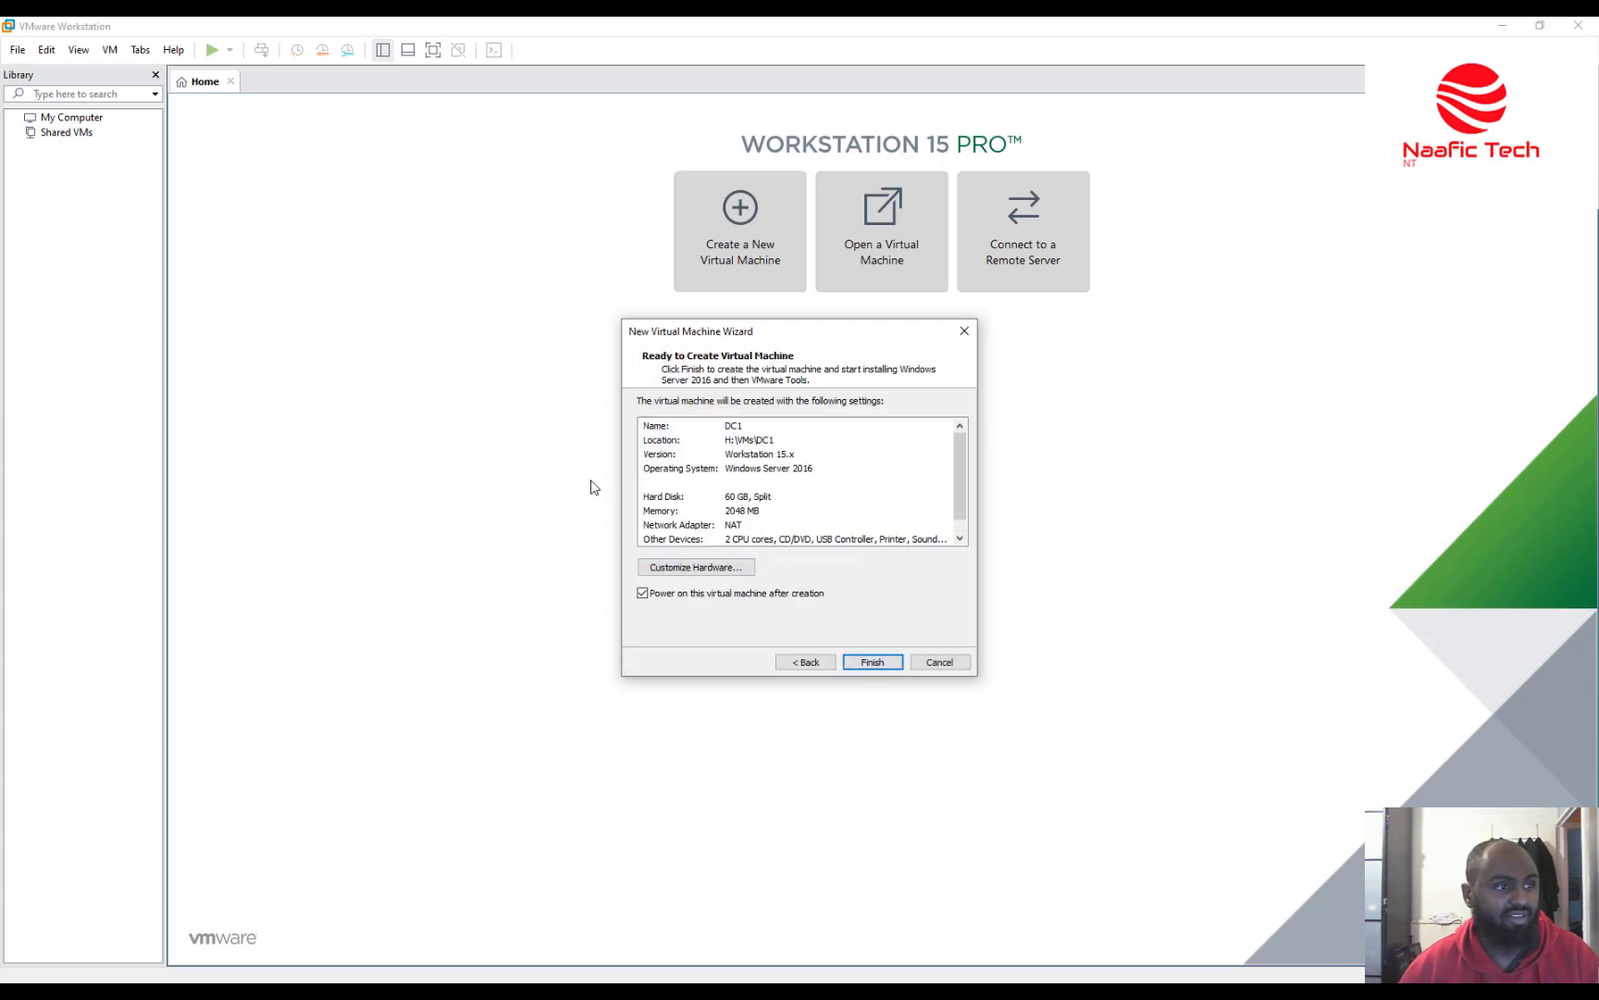
pyautogui.moveTo(966, 447)
pyautogui.mouseDown()
pyautogui.moveTo(965, 499)
pyautogui.moveTo(971, 439)
pyautogui.mouseUp()
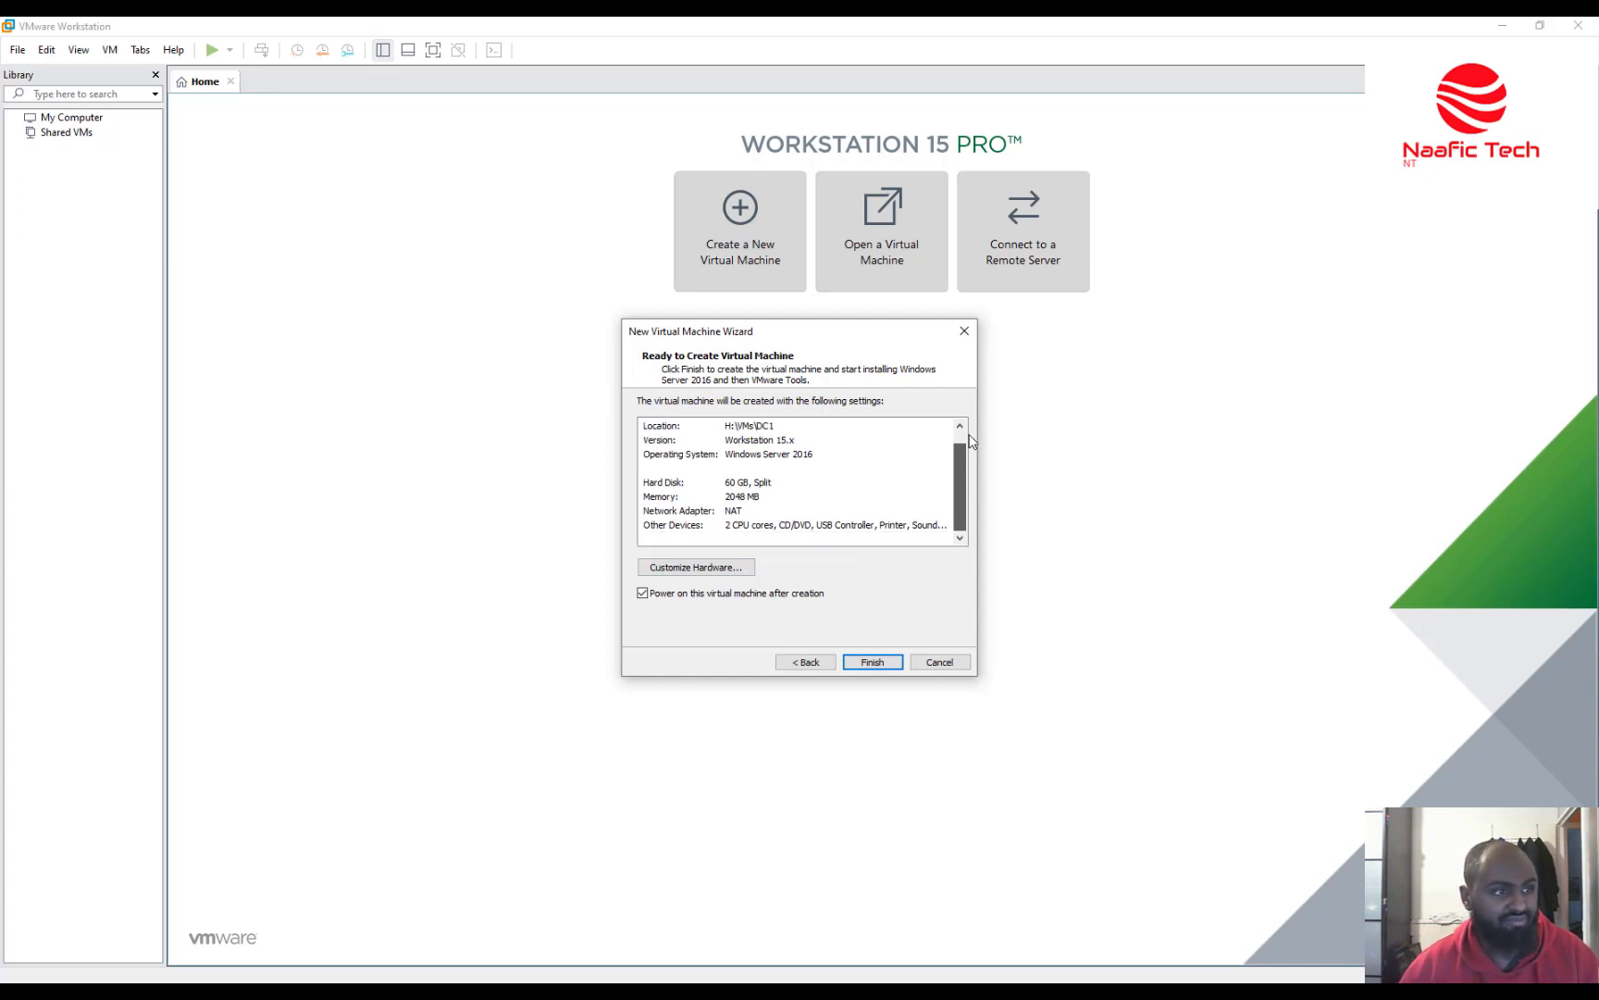
pyautogui.click(872, 661)
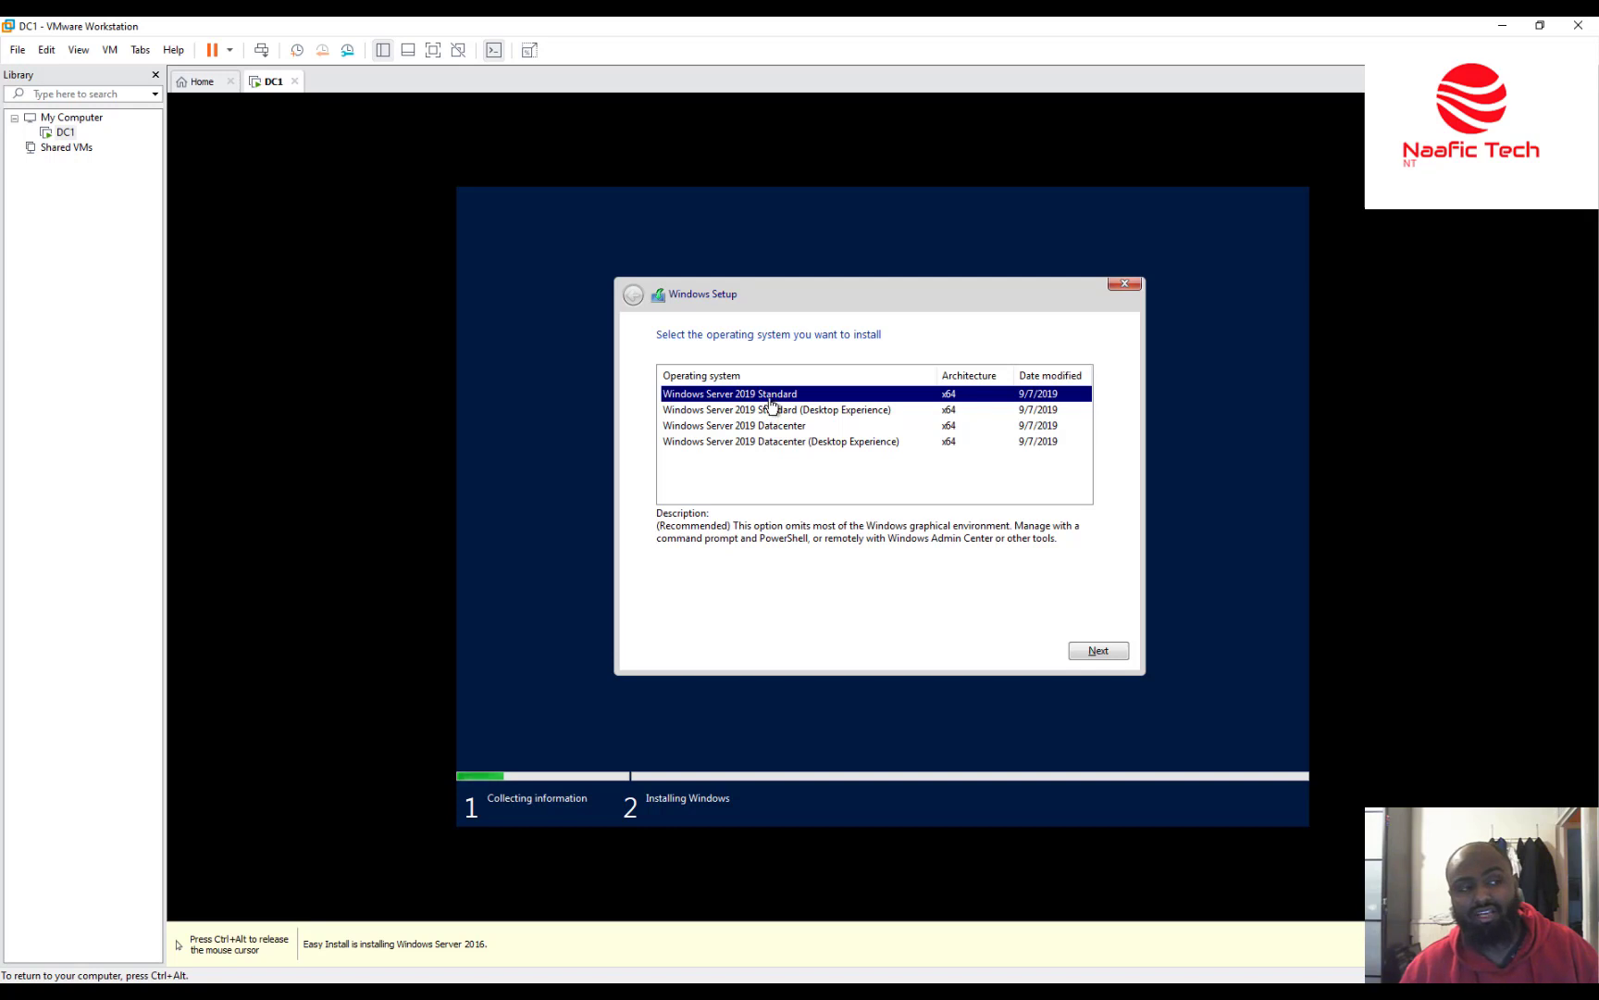
# Choose Windows Server 2019 Datacenter (Desktop Experience) and begin the installation.
pyautogui.click(836, 416)
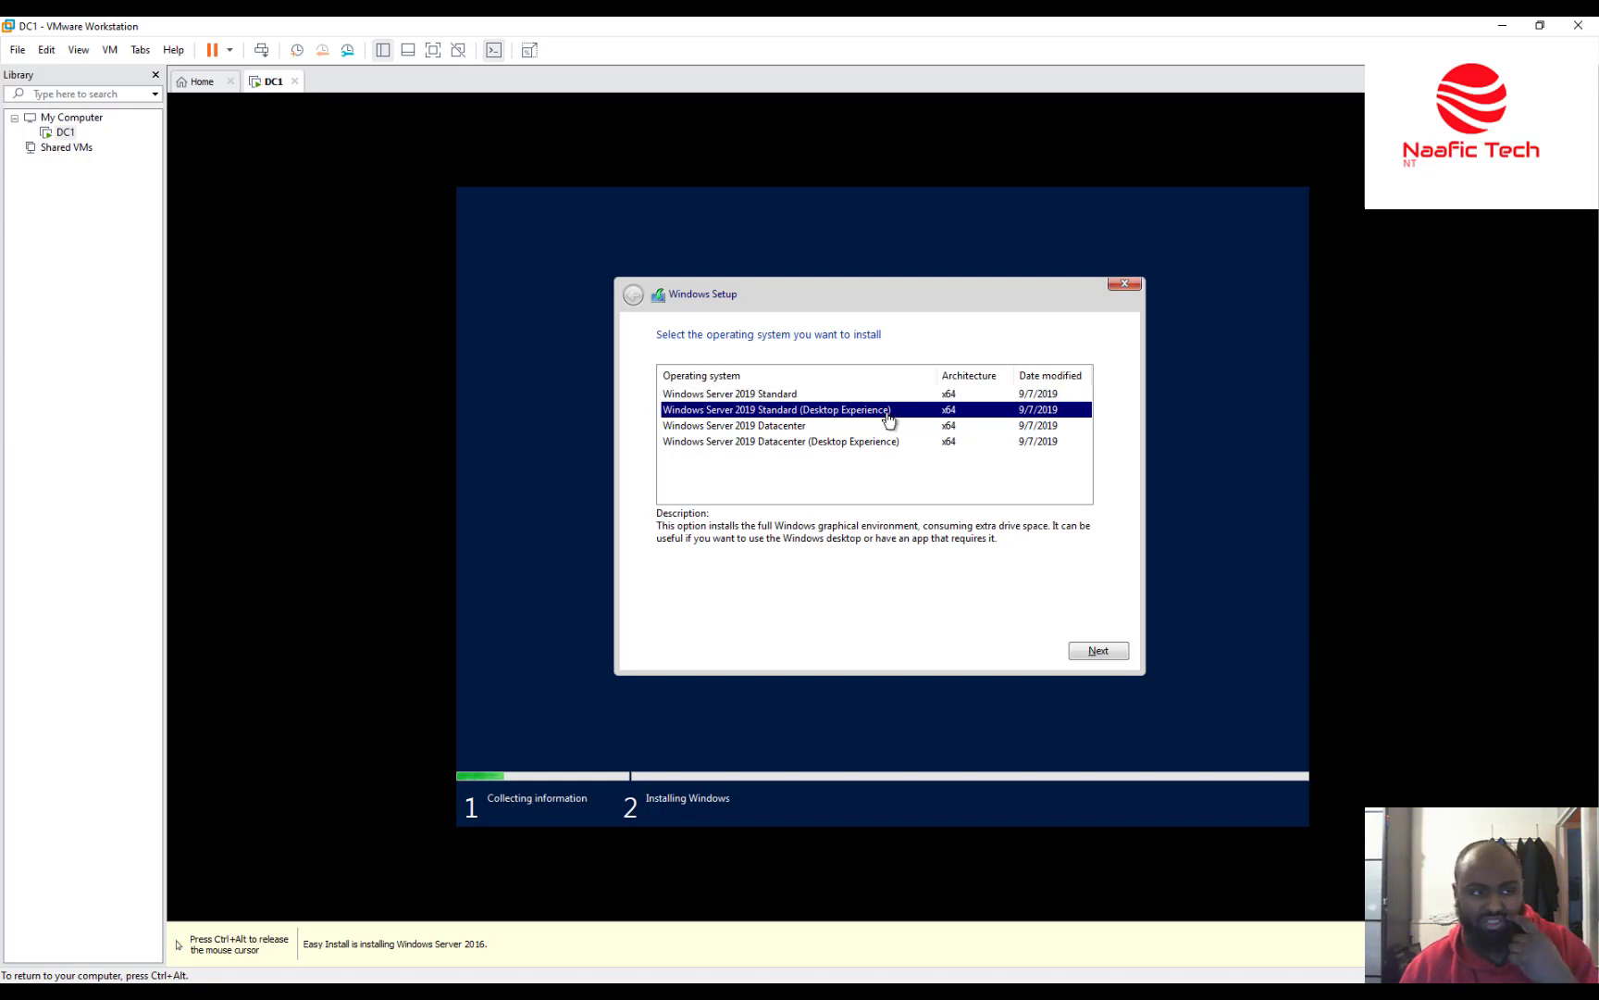
pyautogui.click(783, 444)
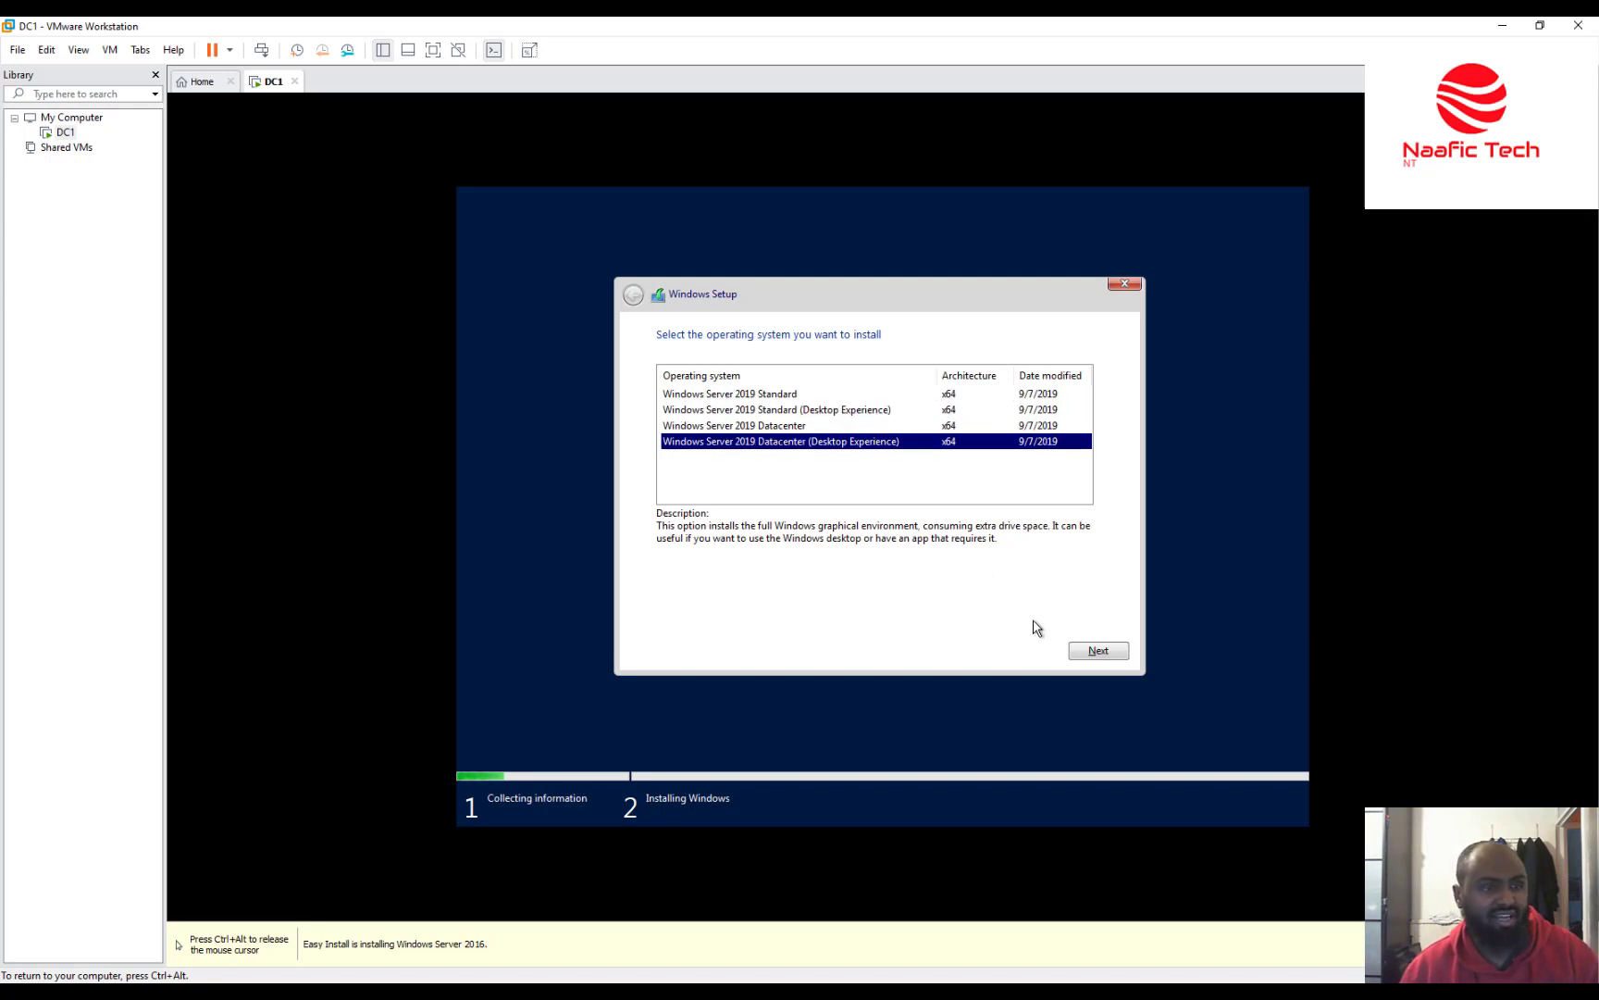
pyautogui.click(1096, 652)
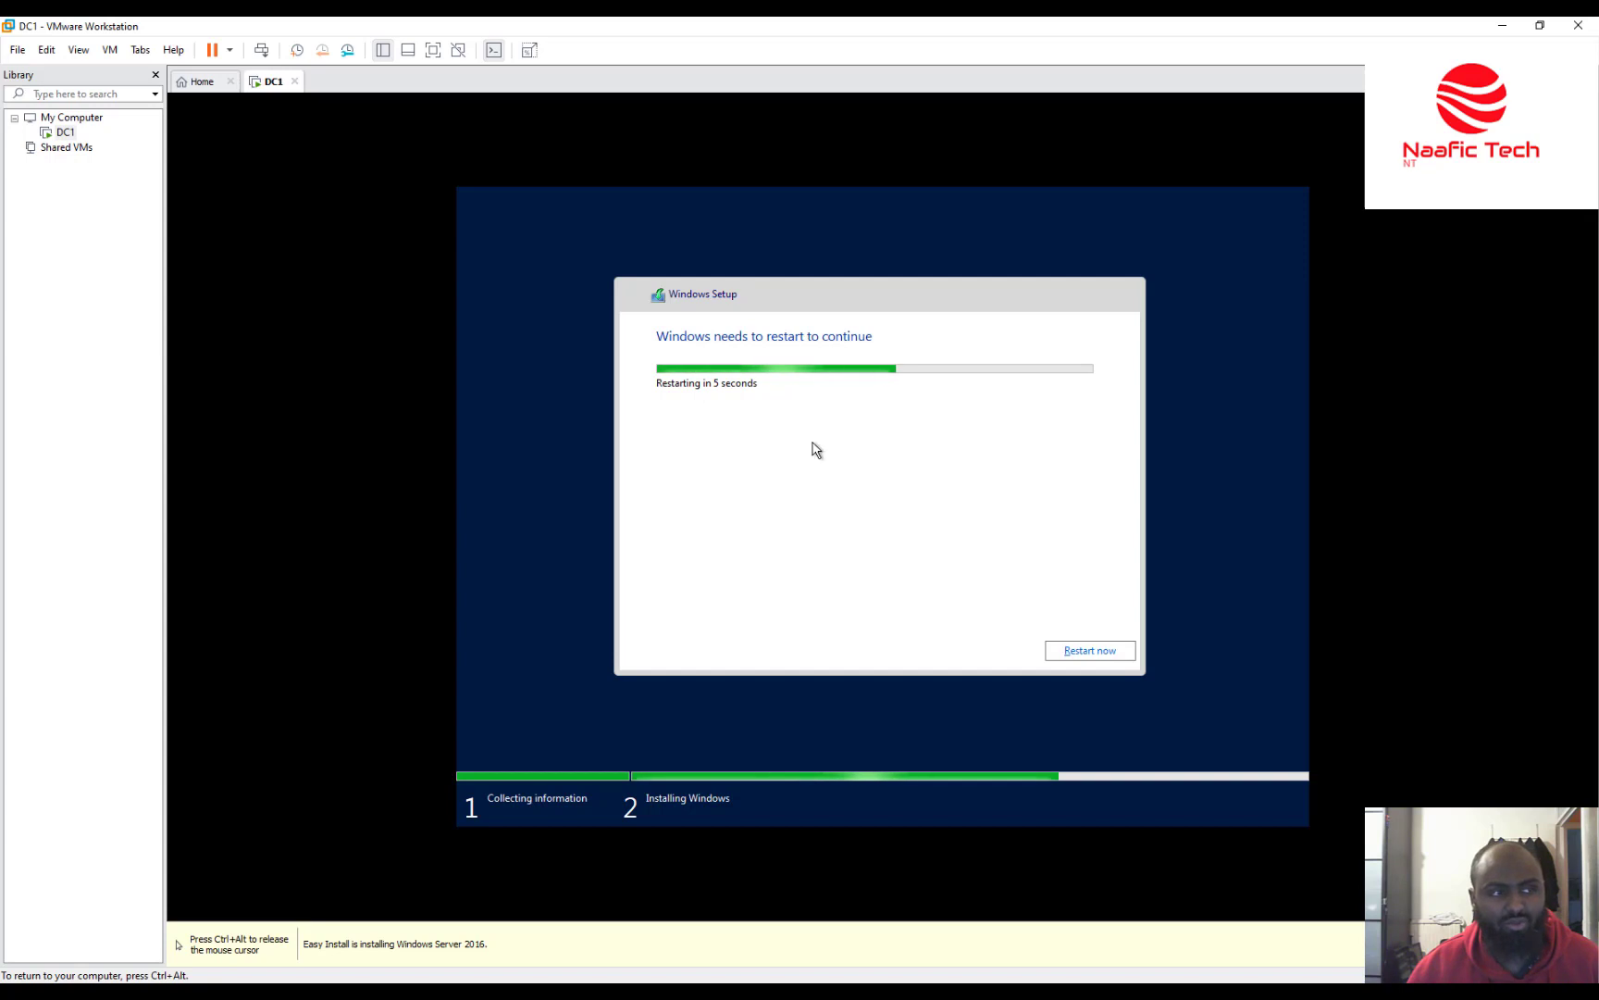
# Choose Restart now in the Windows Setup dialog to reboot DC1.
pyautogui.click(1099, 653)
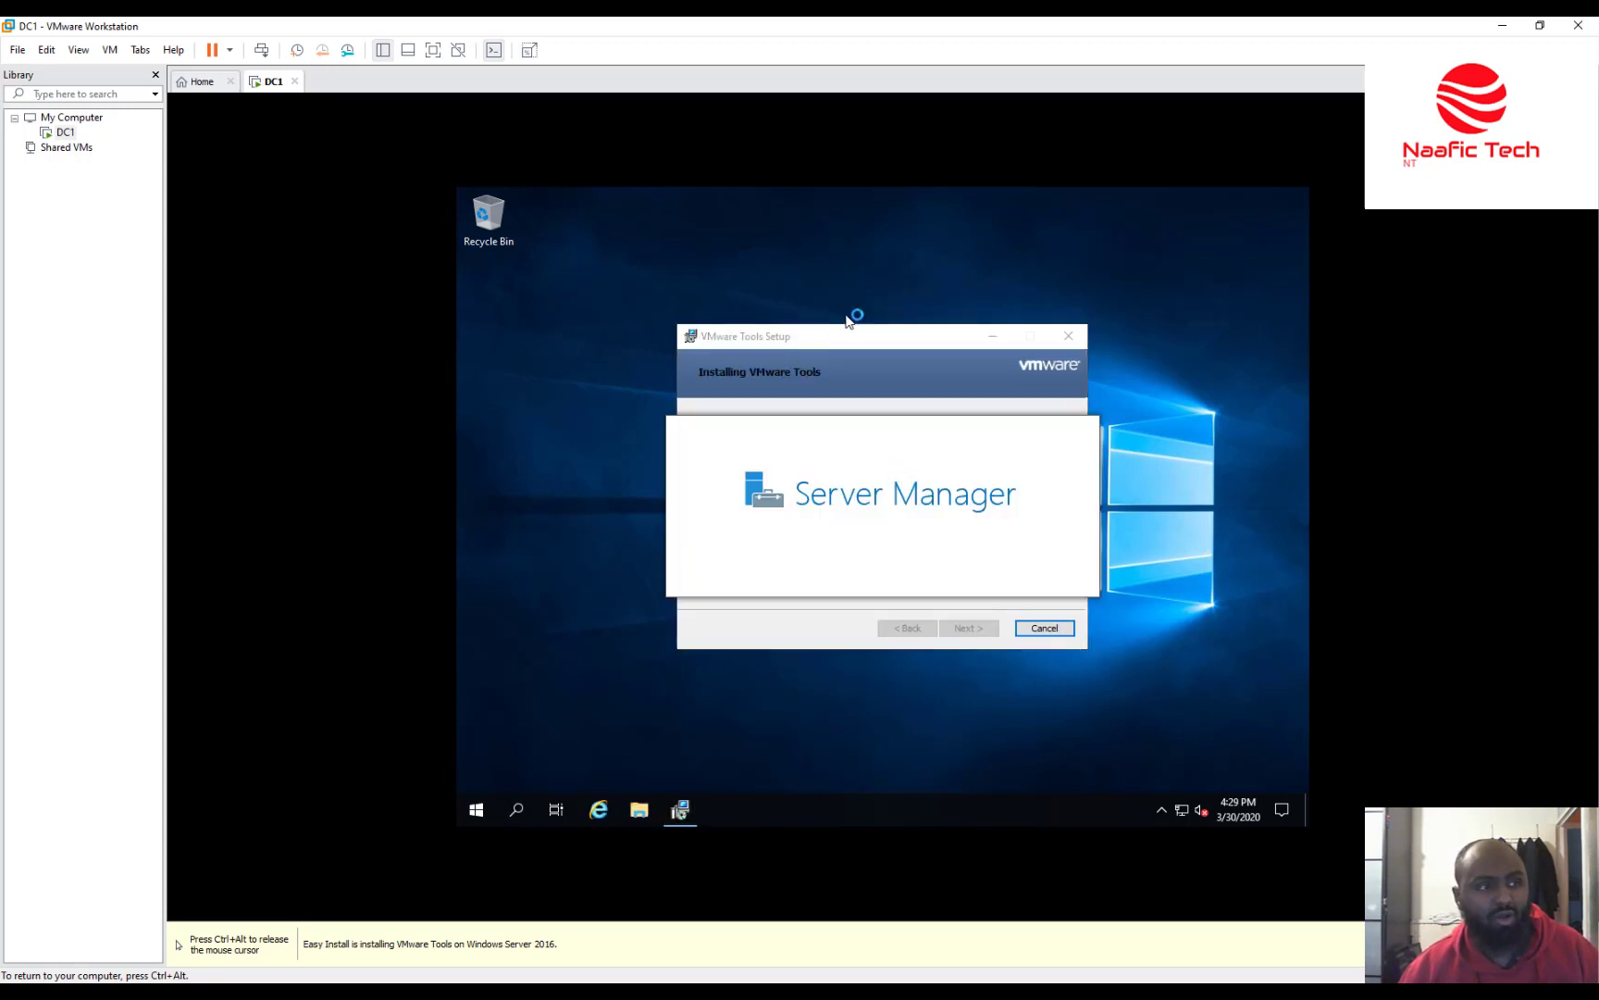
# Move the VMware Tools Setup window aside while it installs.
pyautogui.moveTo(864, 335); pyautogui.dragTo(787, 287)
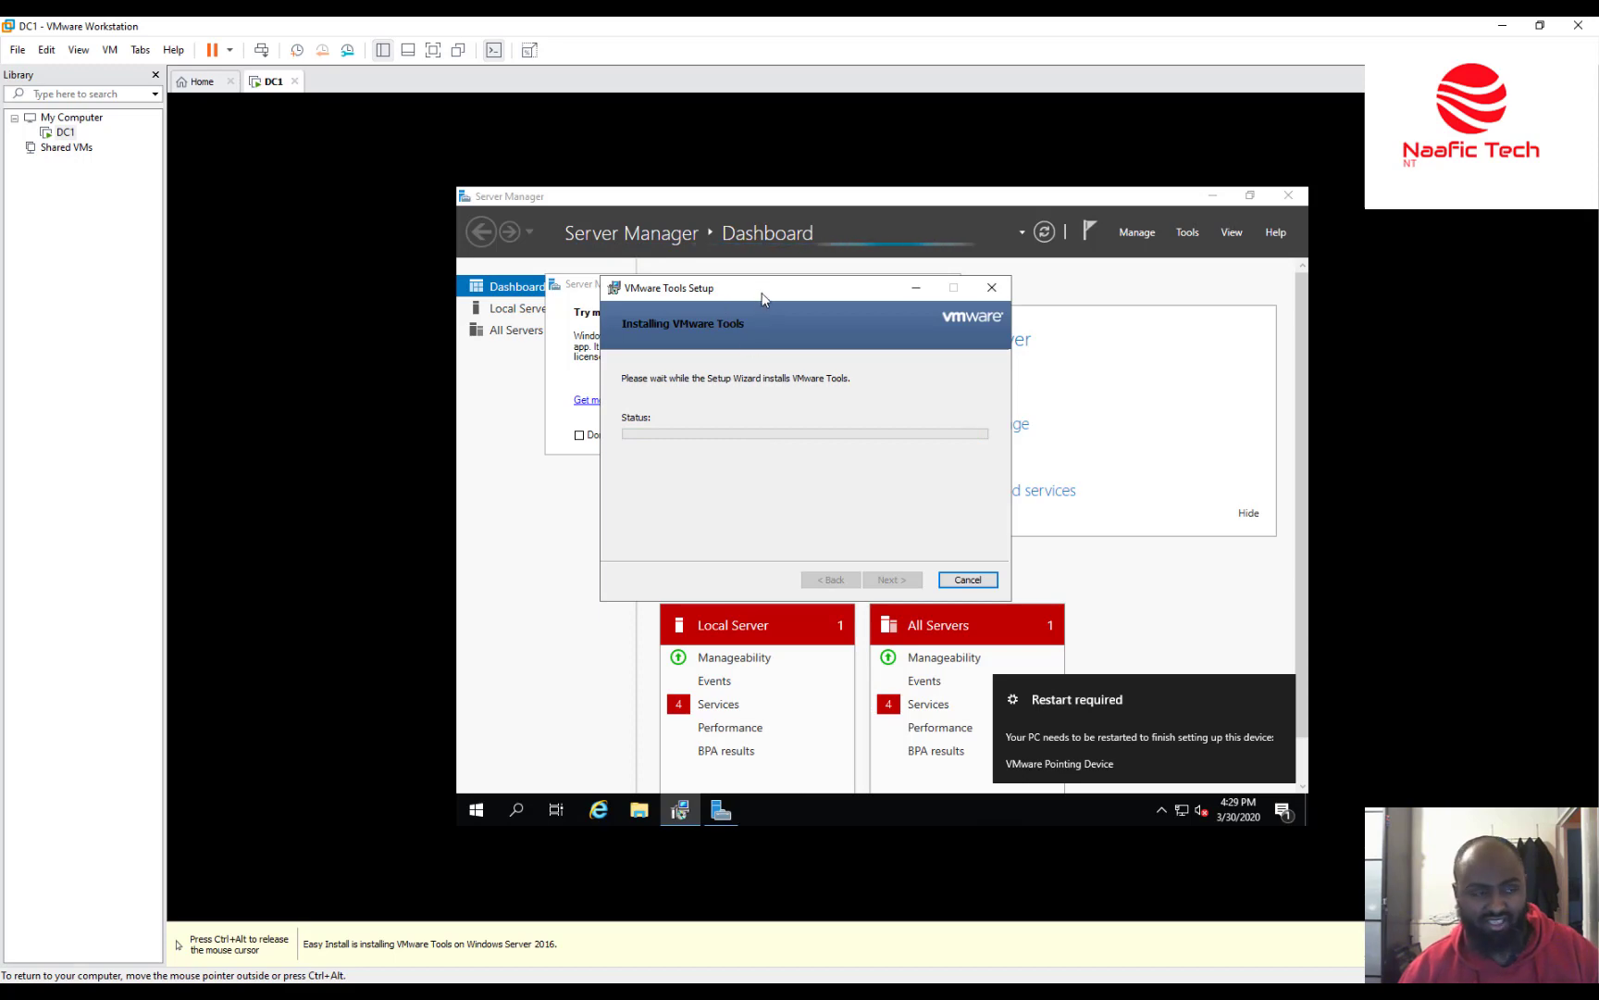
# Decline both VMware Tools restart prompts and close the Windows Admin Center popup.
pyautogui.moveTo(761, 298); pyautogui.dragTo(821, 310)
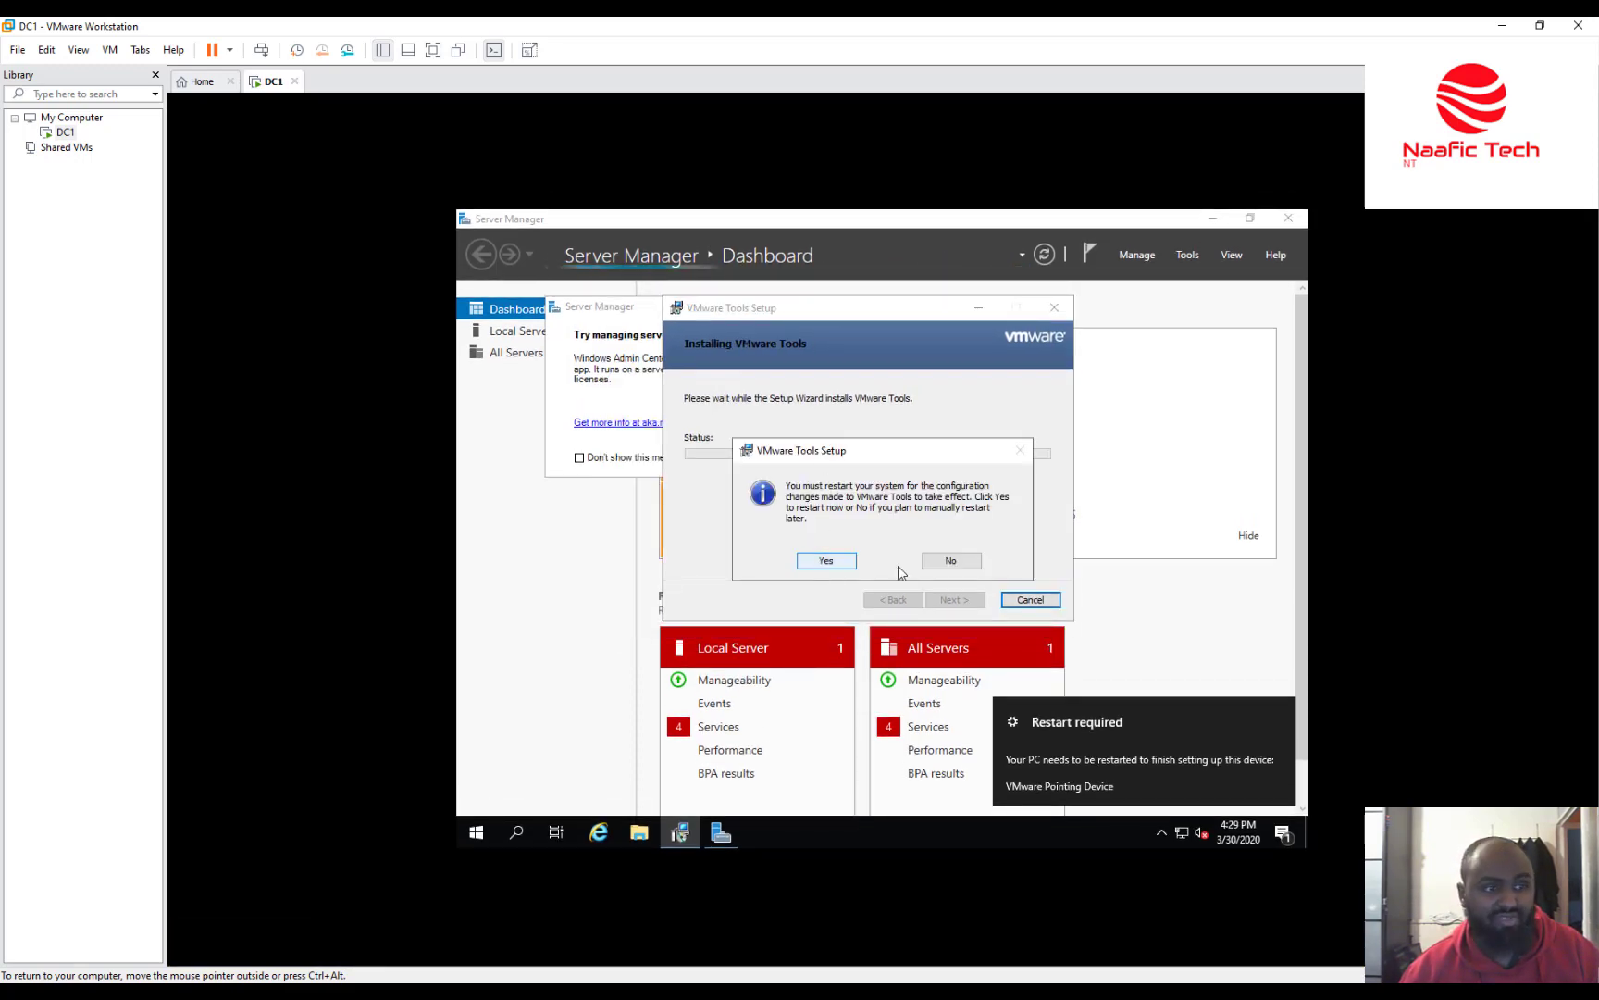
pyautogui.click(935, 561)
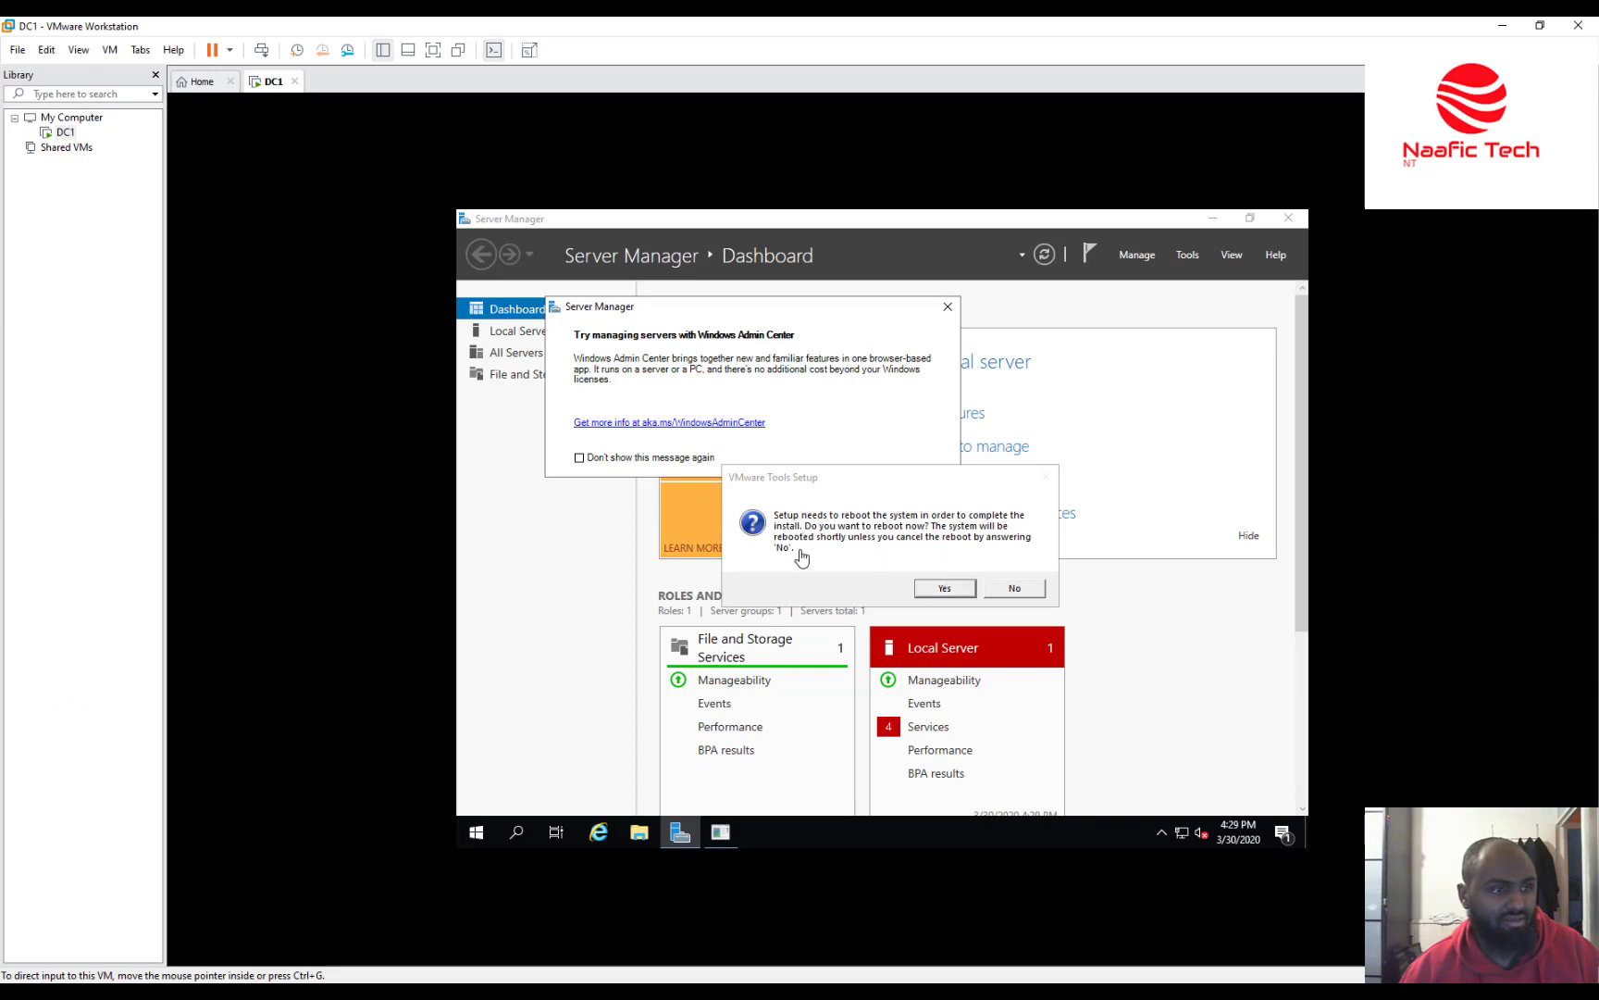
pyautogui.click(1016, 588)
pyautogui.click(947, 306)
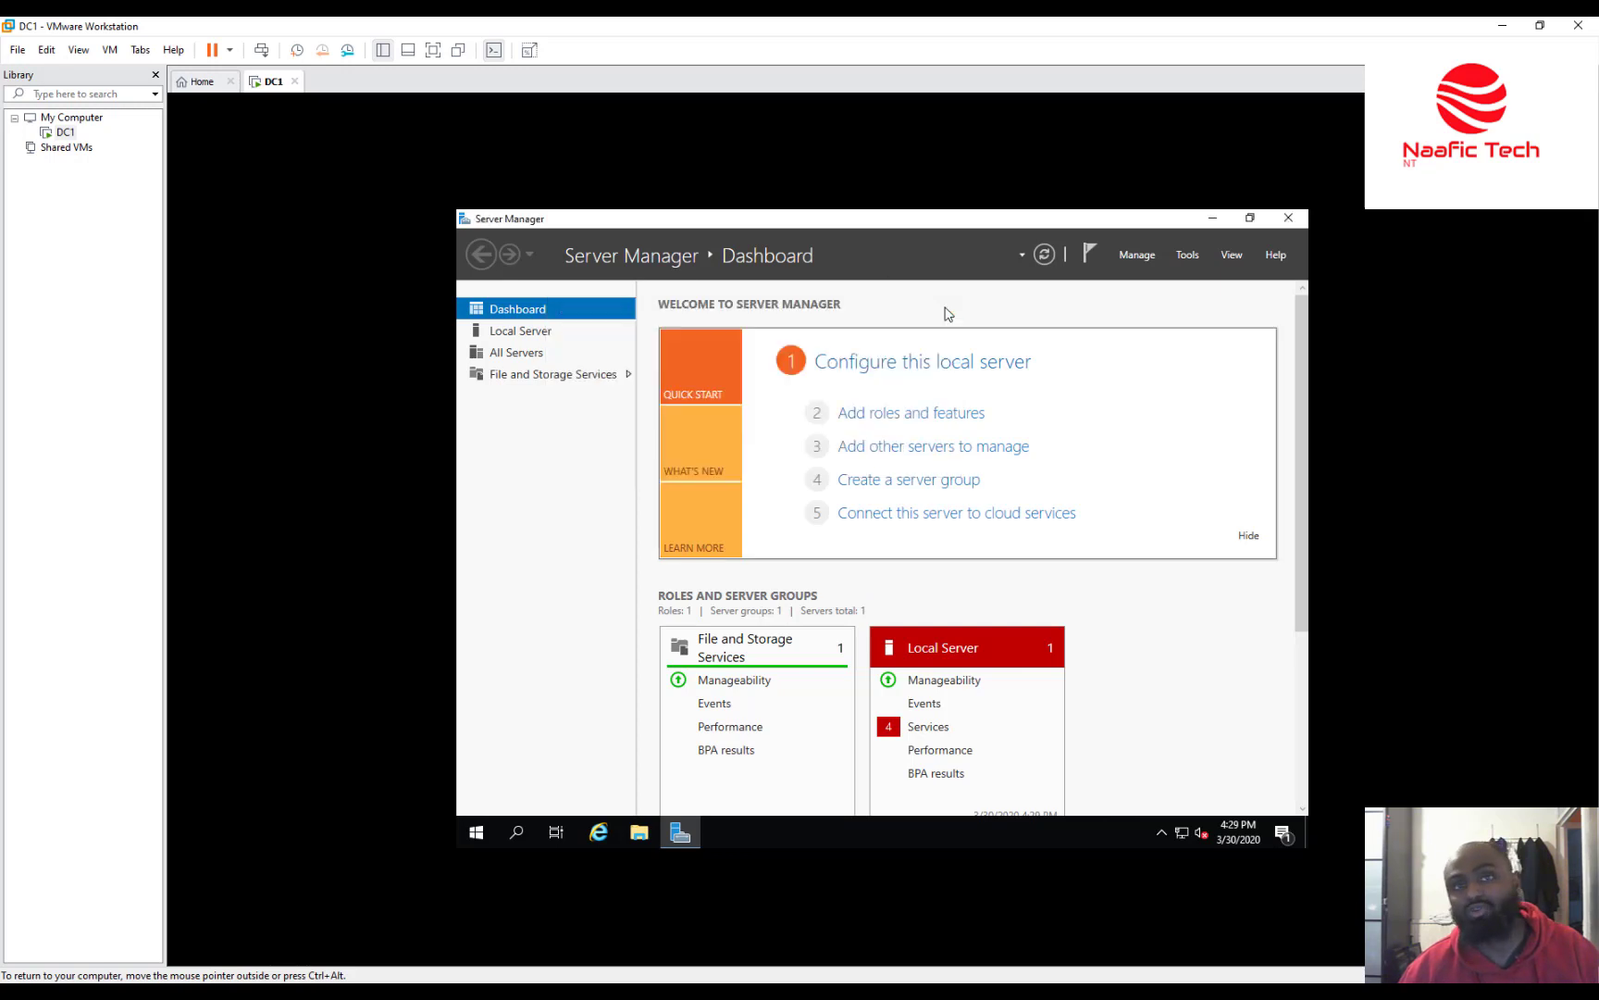
# Change the computer name to DC1 via This PC's system properties.
pyautogui.click(638, 839)
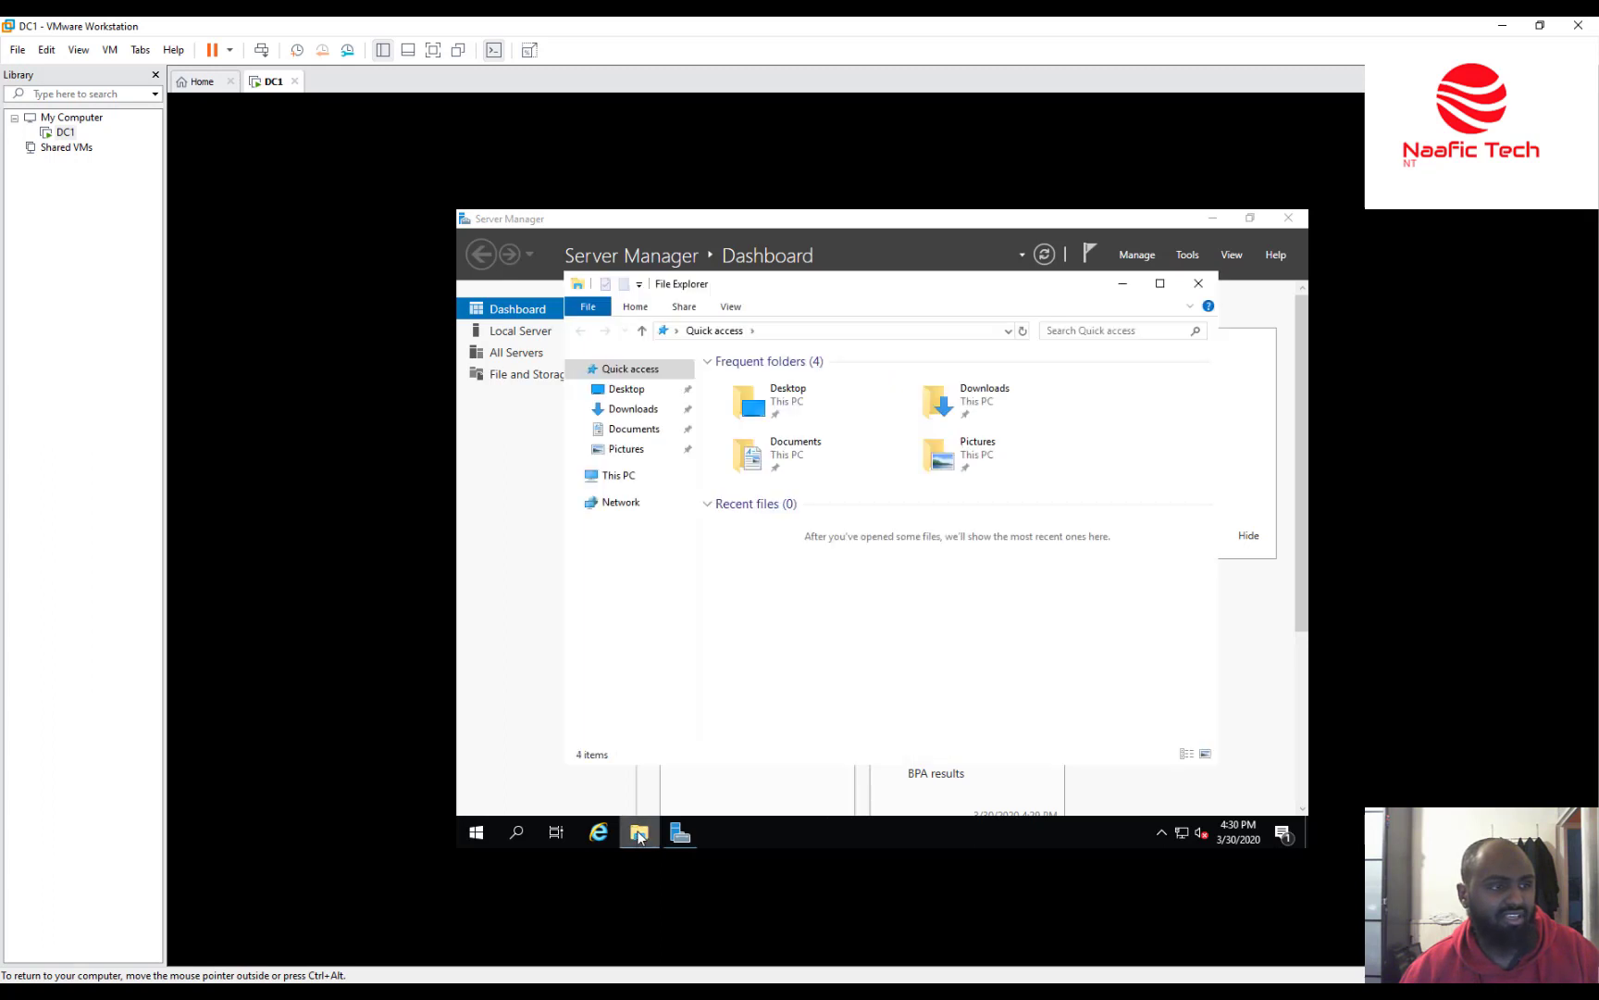
pyautogui.rightClick(612, 478)
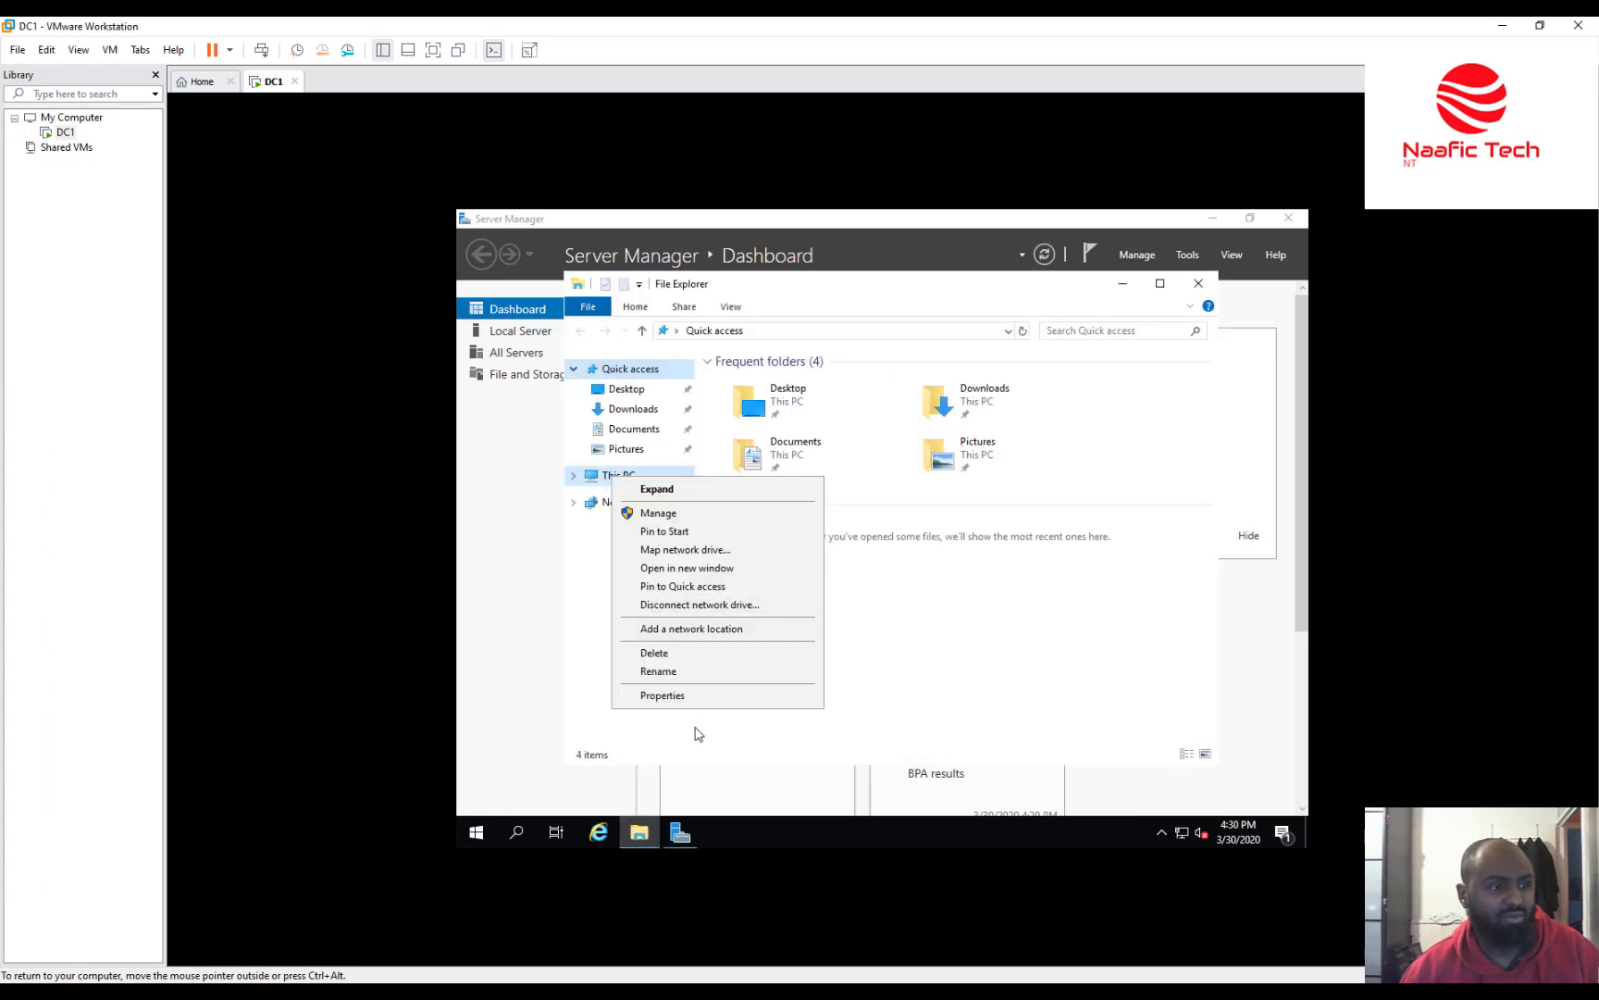
pyautogui.click(696, 696)
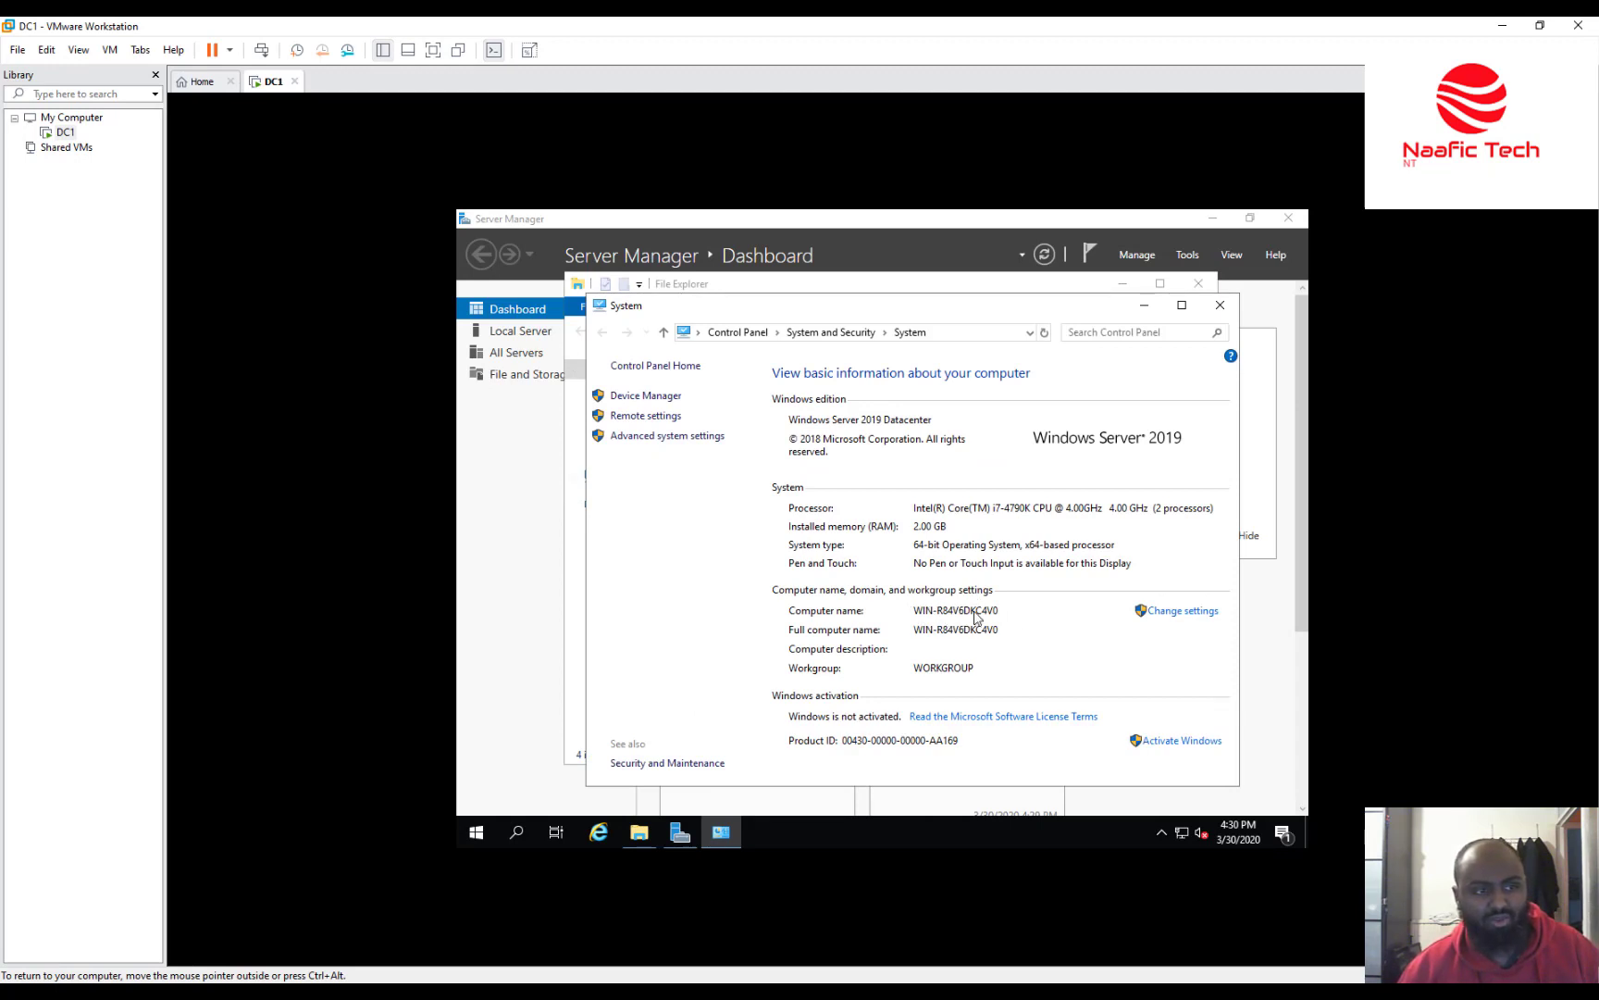
pyautogui.click(1196, 613)
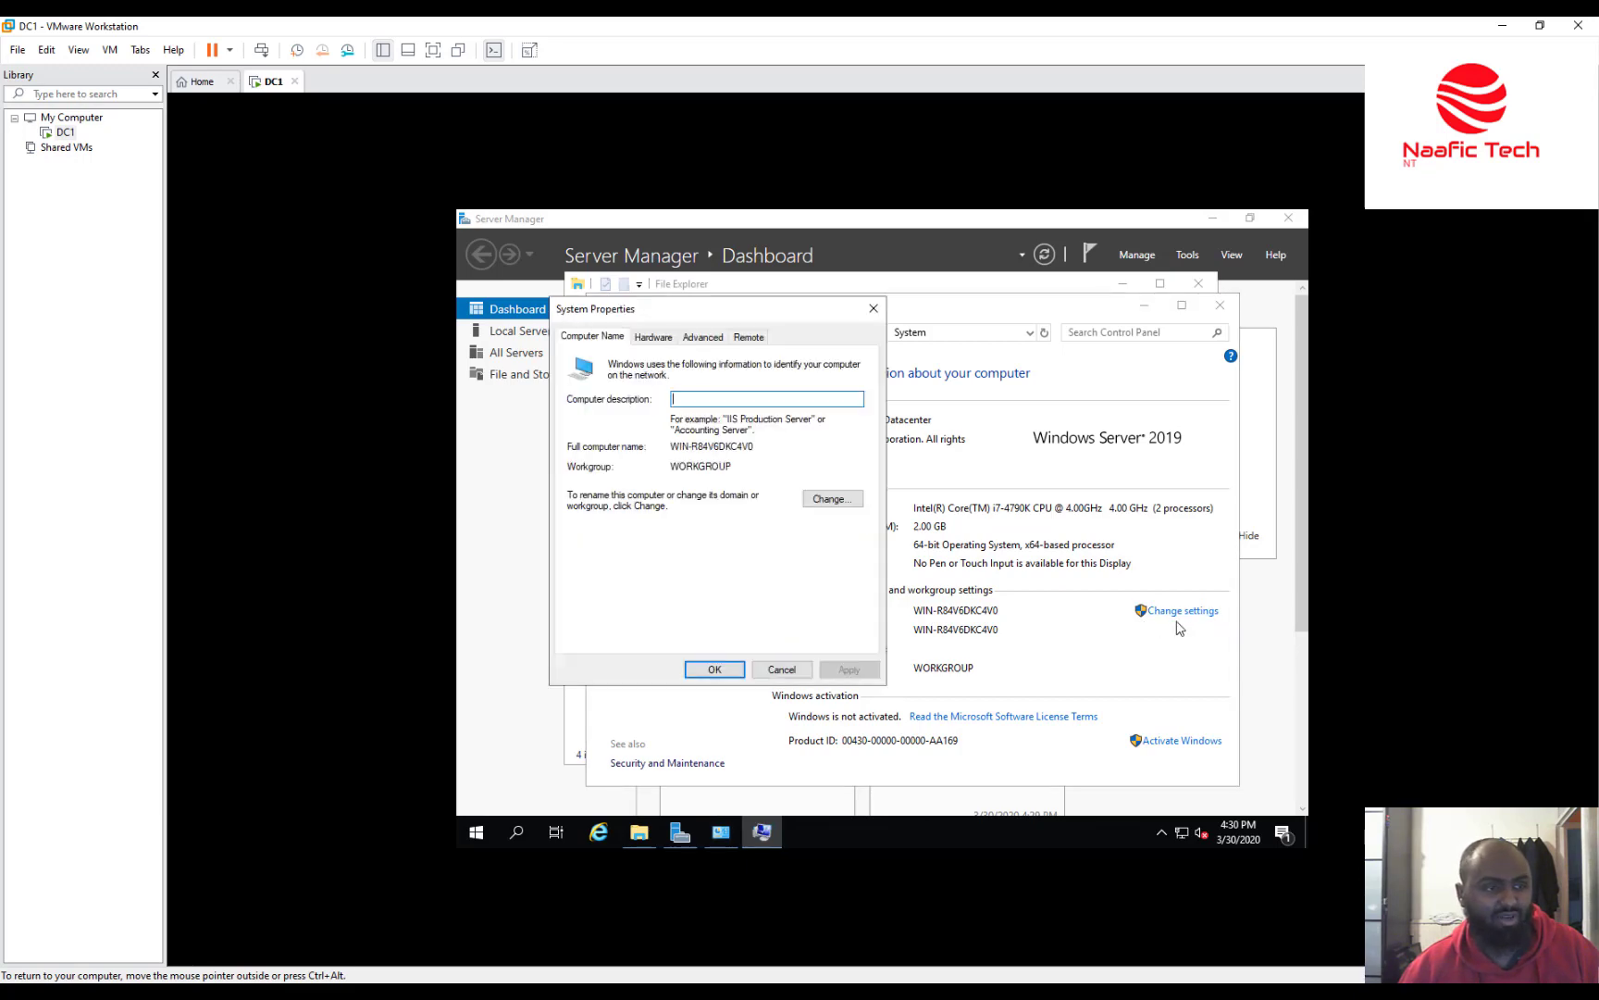
pyautogui.click(833, 499)
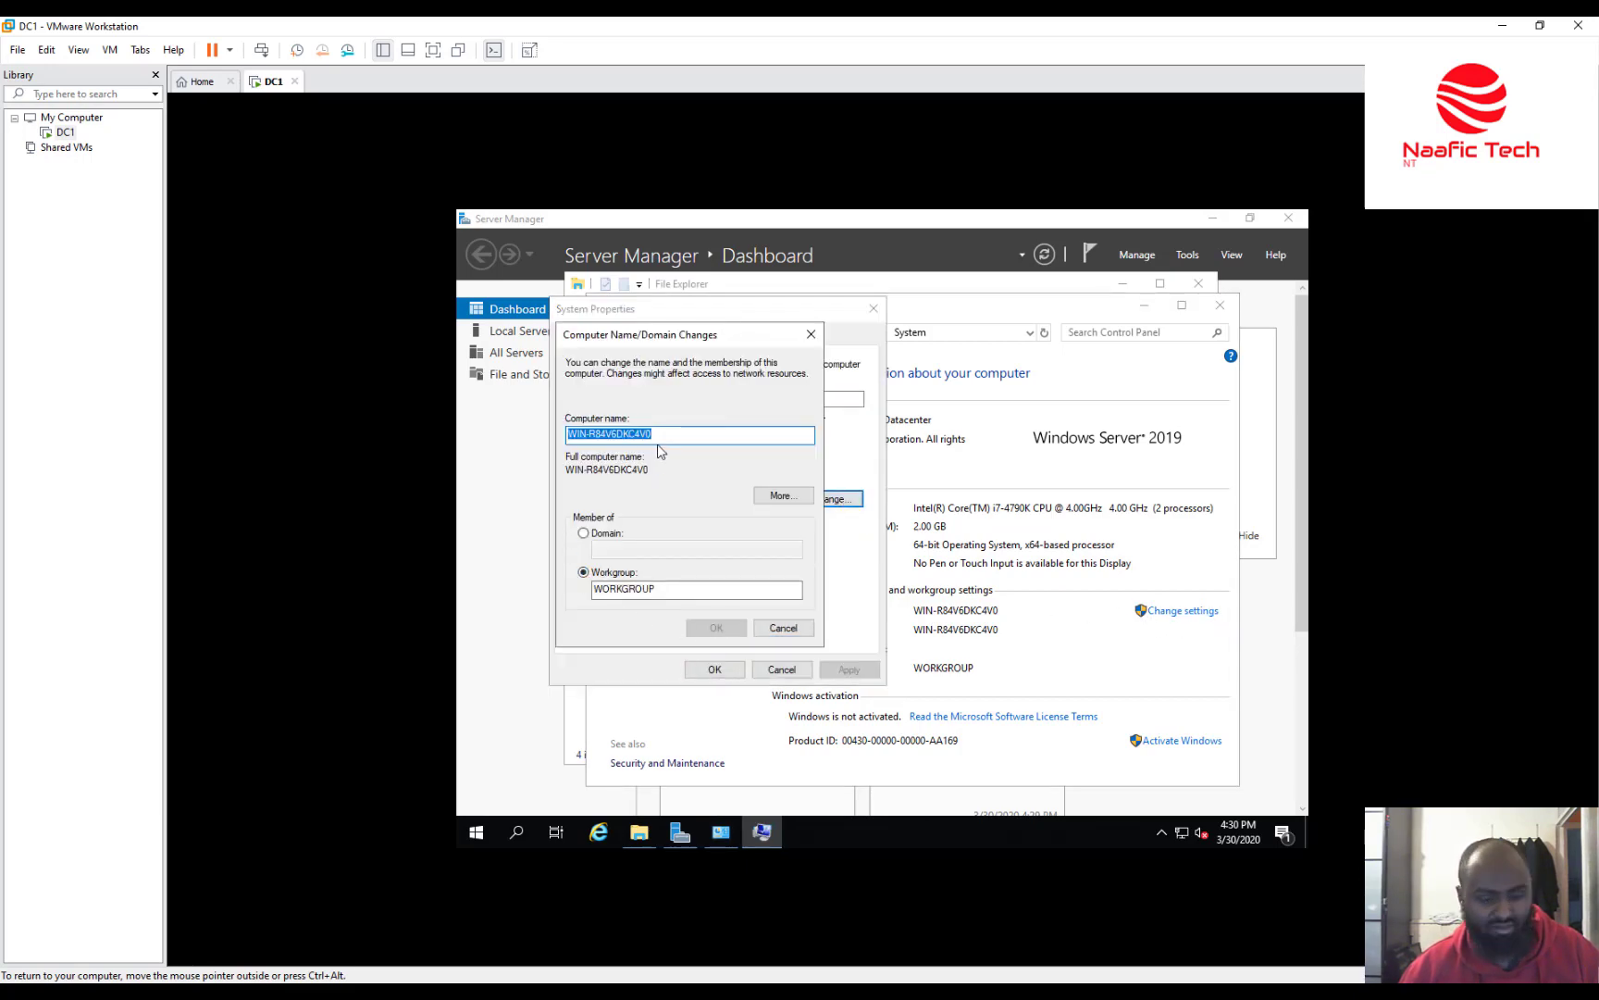
pyautogui.write('DC1')
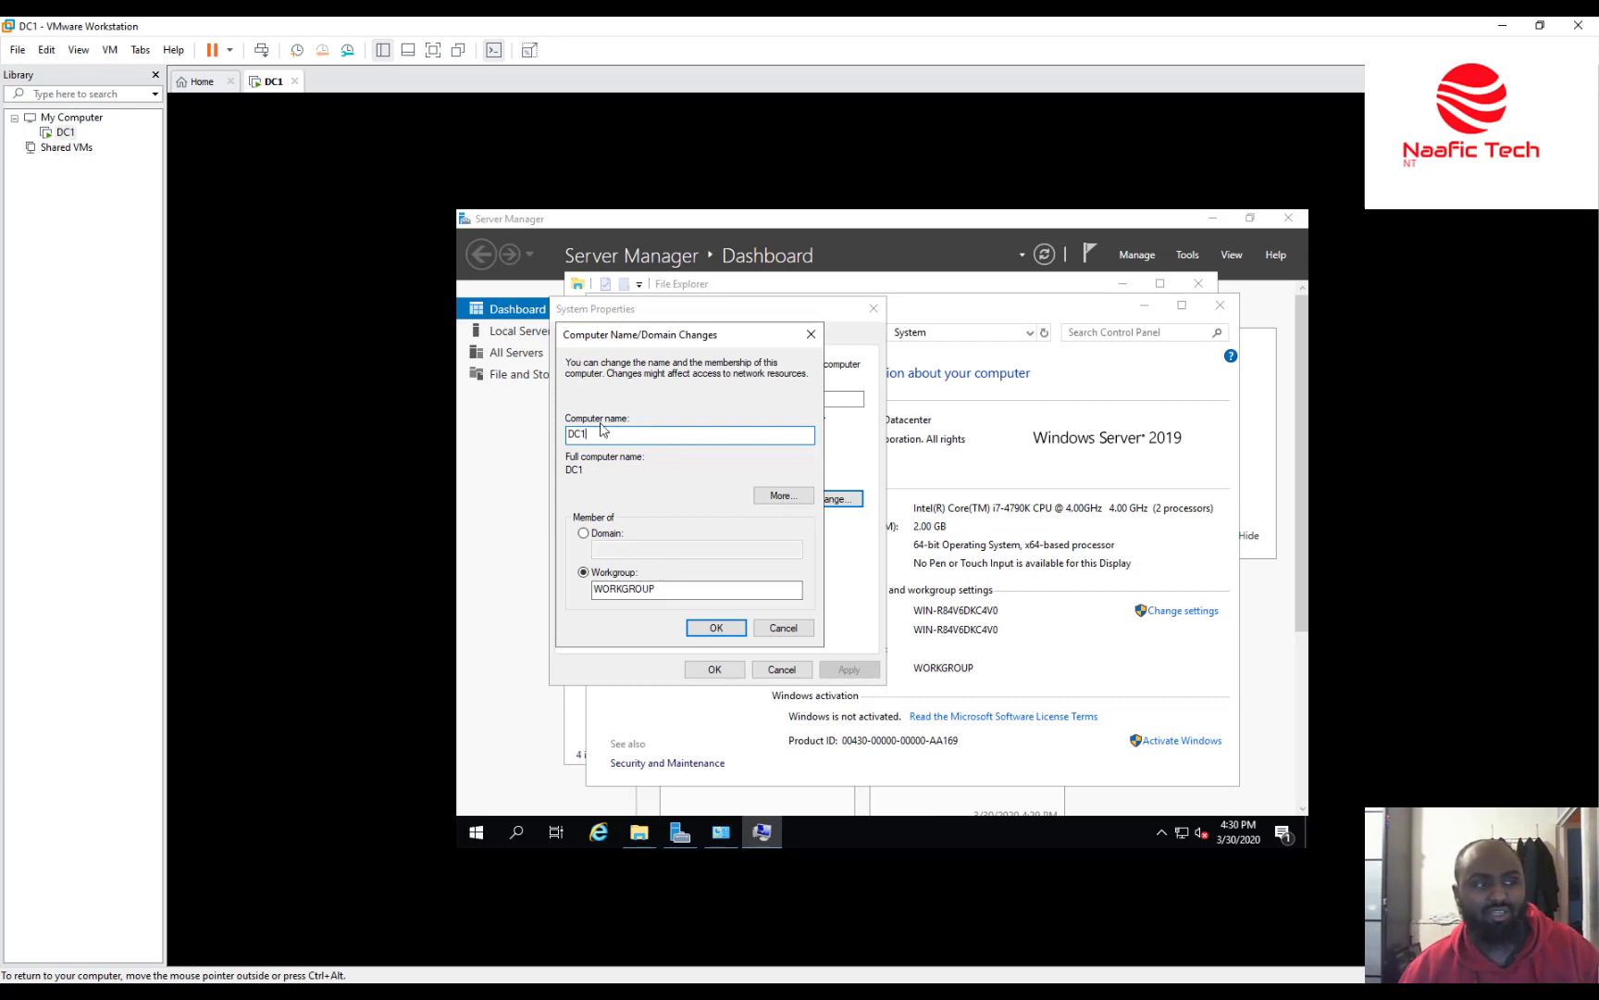
pyautogui.click(704, 631)
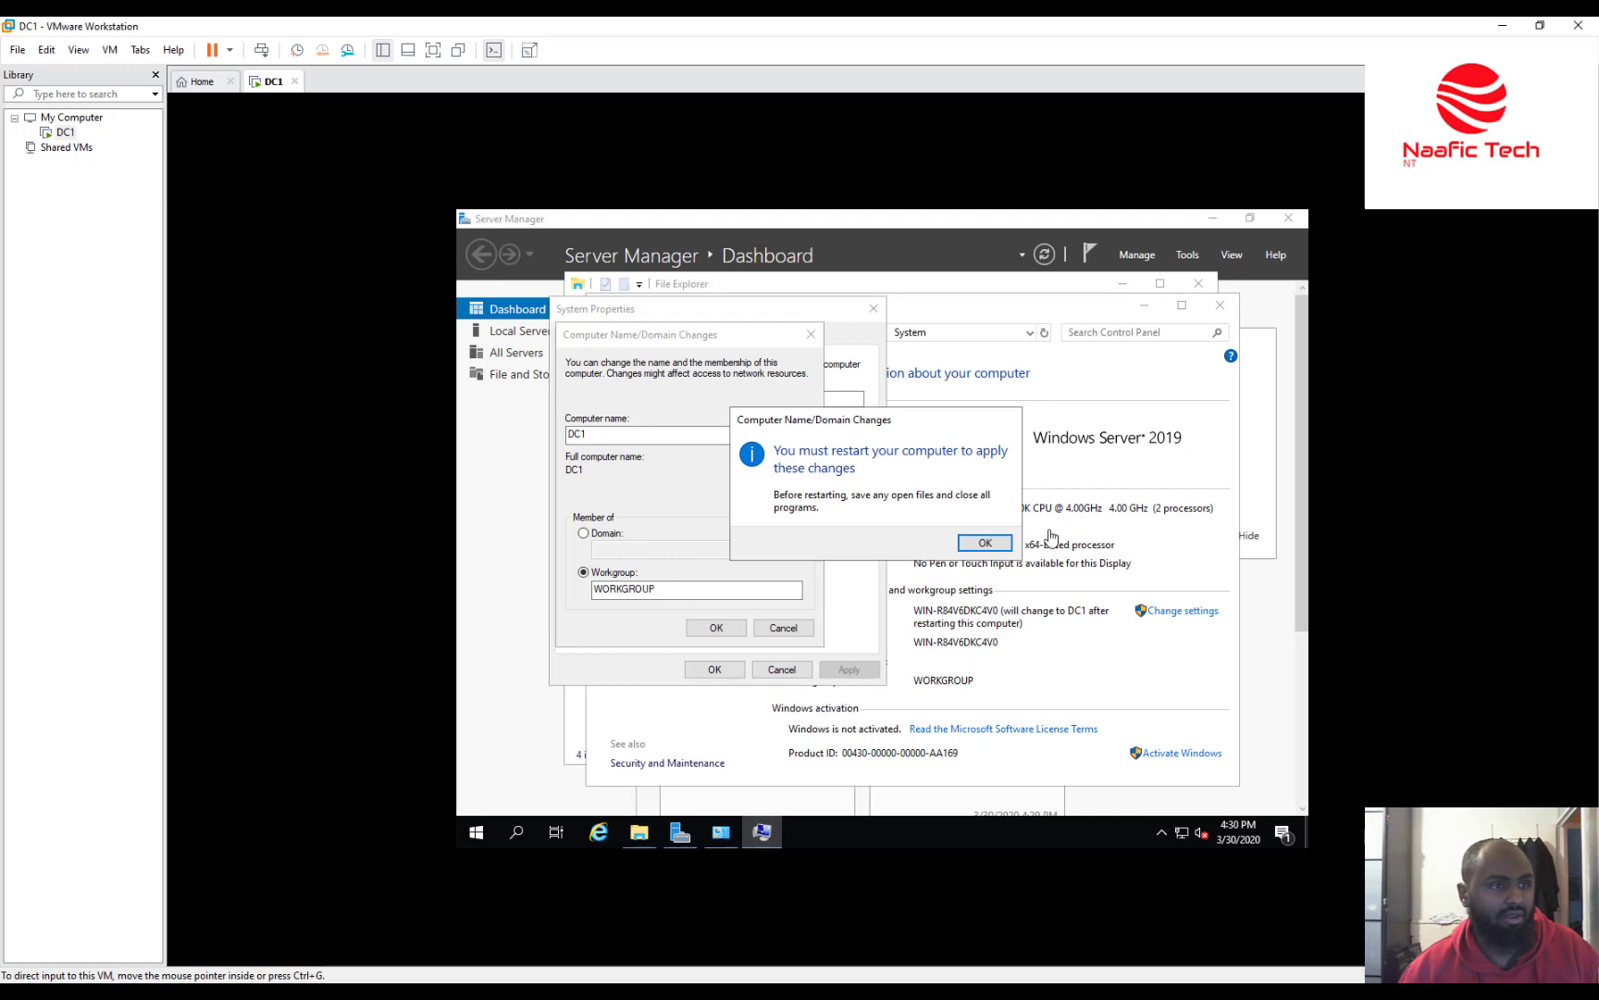
# Acknowledge the restart notice, close System Properties and restart the guest now.
pyautogui.click(988, 545)
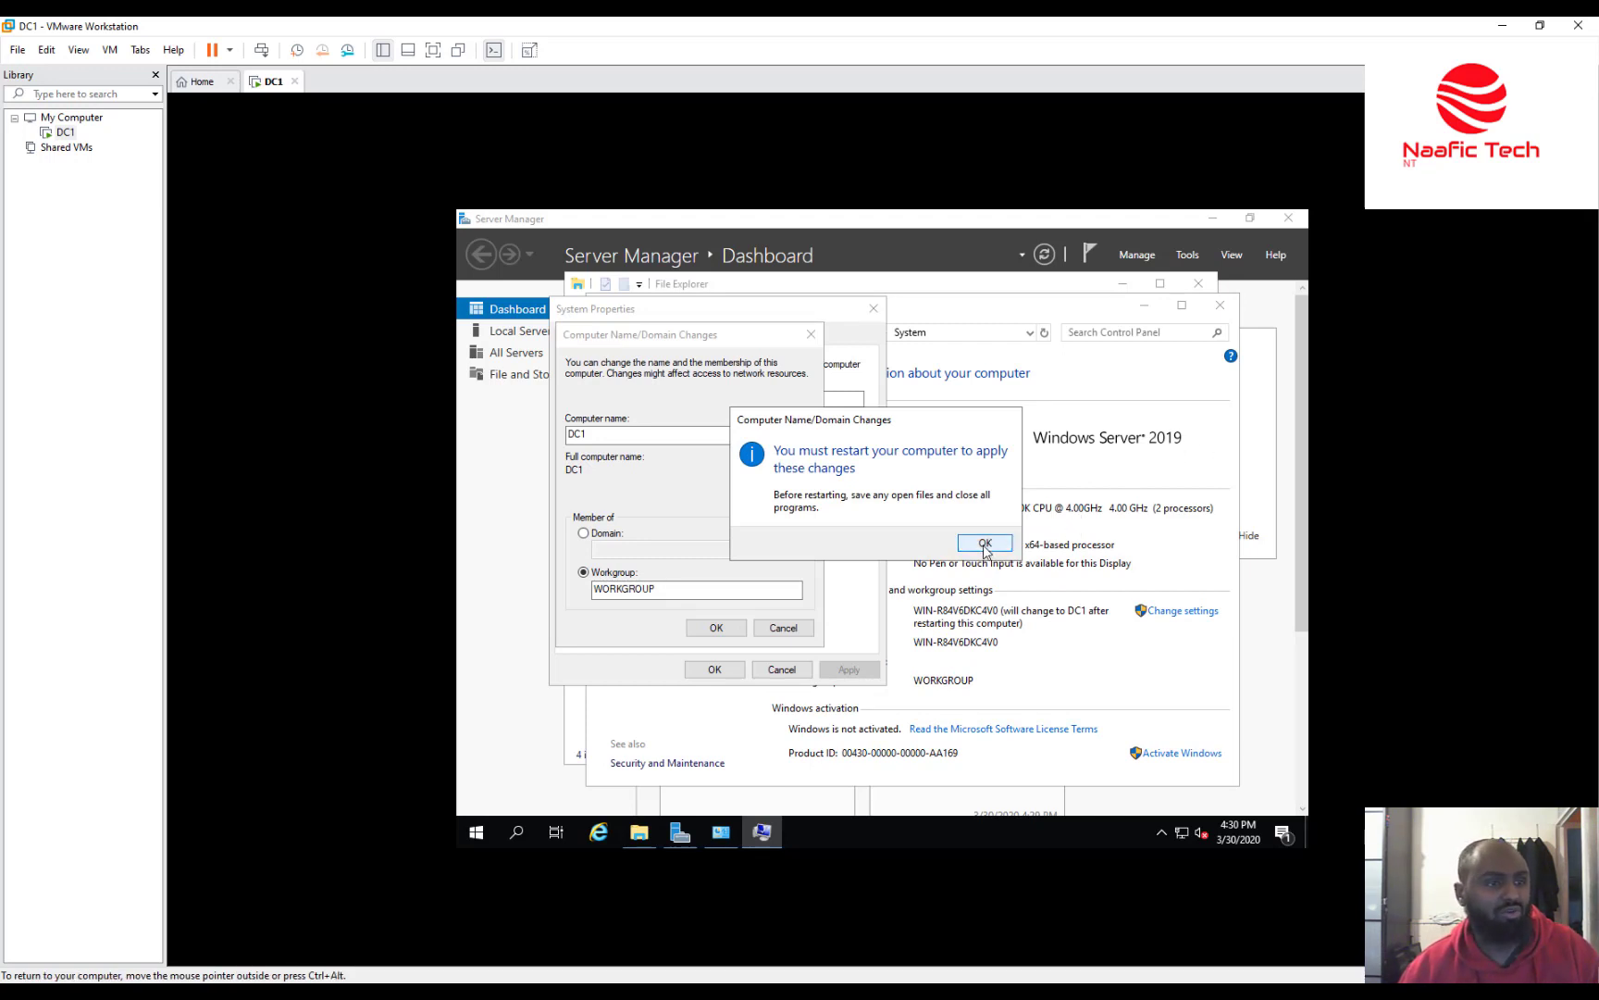
pyautogui.click(988, 545)
pyautogui.click(708, 670)
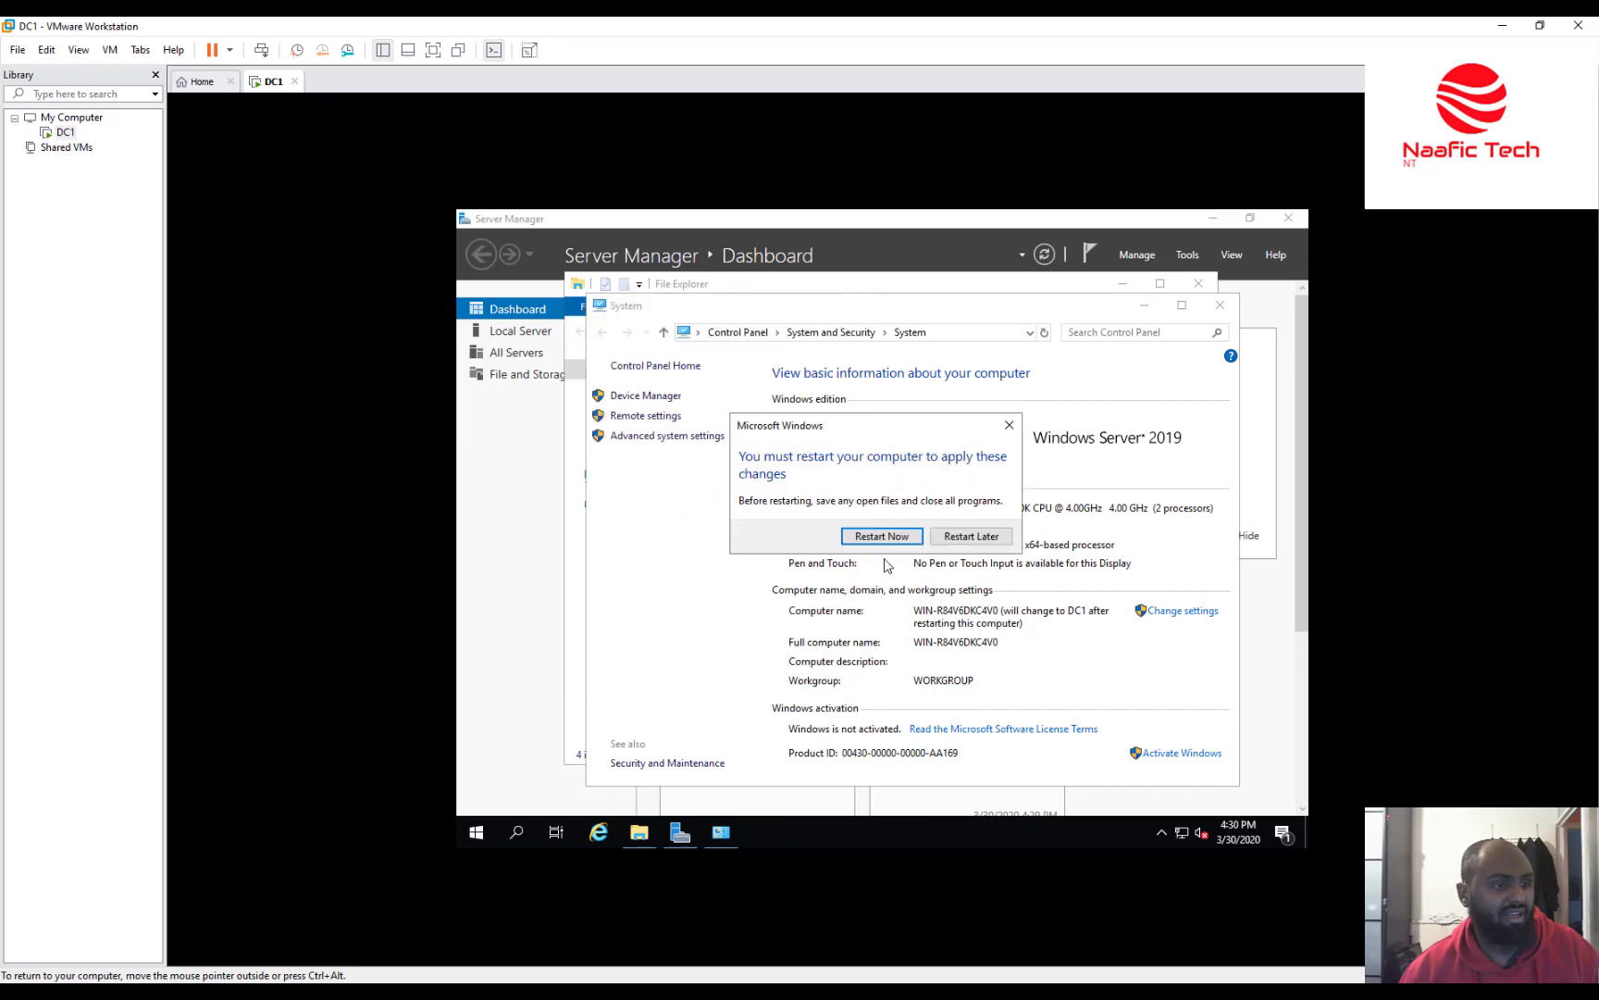
pyautogui.click(888, 536)
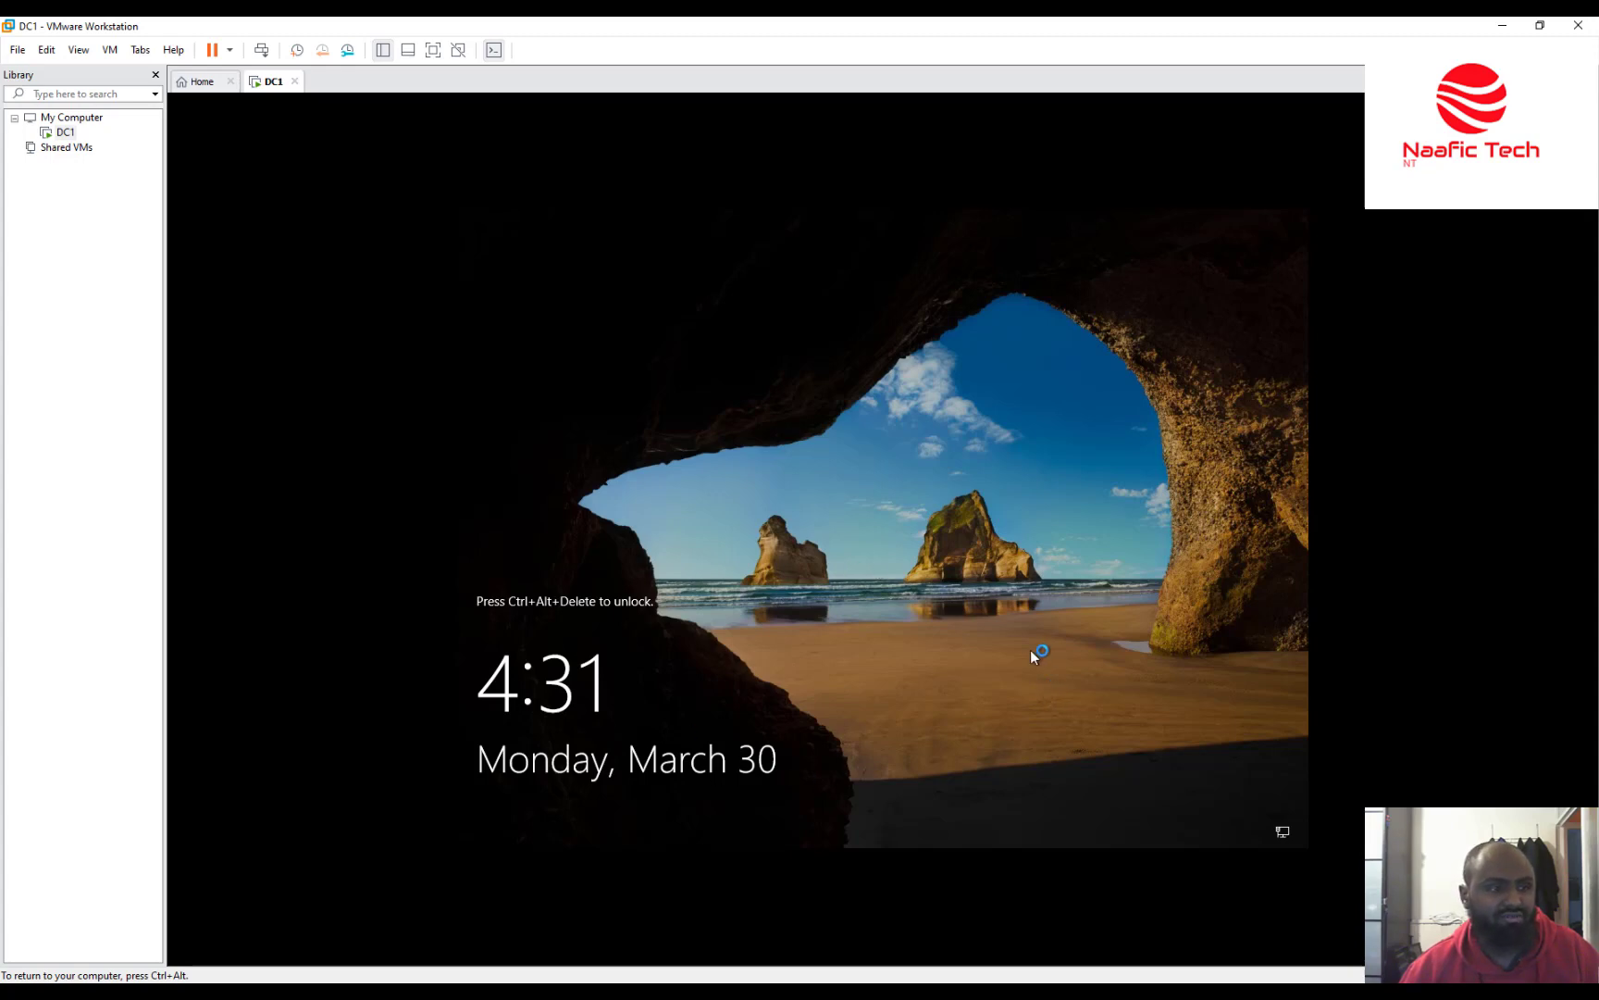
# After the restart, send Ctrl+Alt+Del to DC1 and sign in with the account password.
pyautogui.hotkey('ctrl', 'alt')
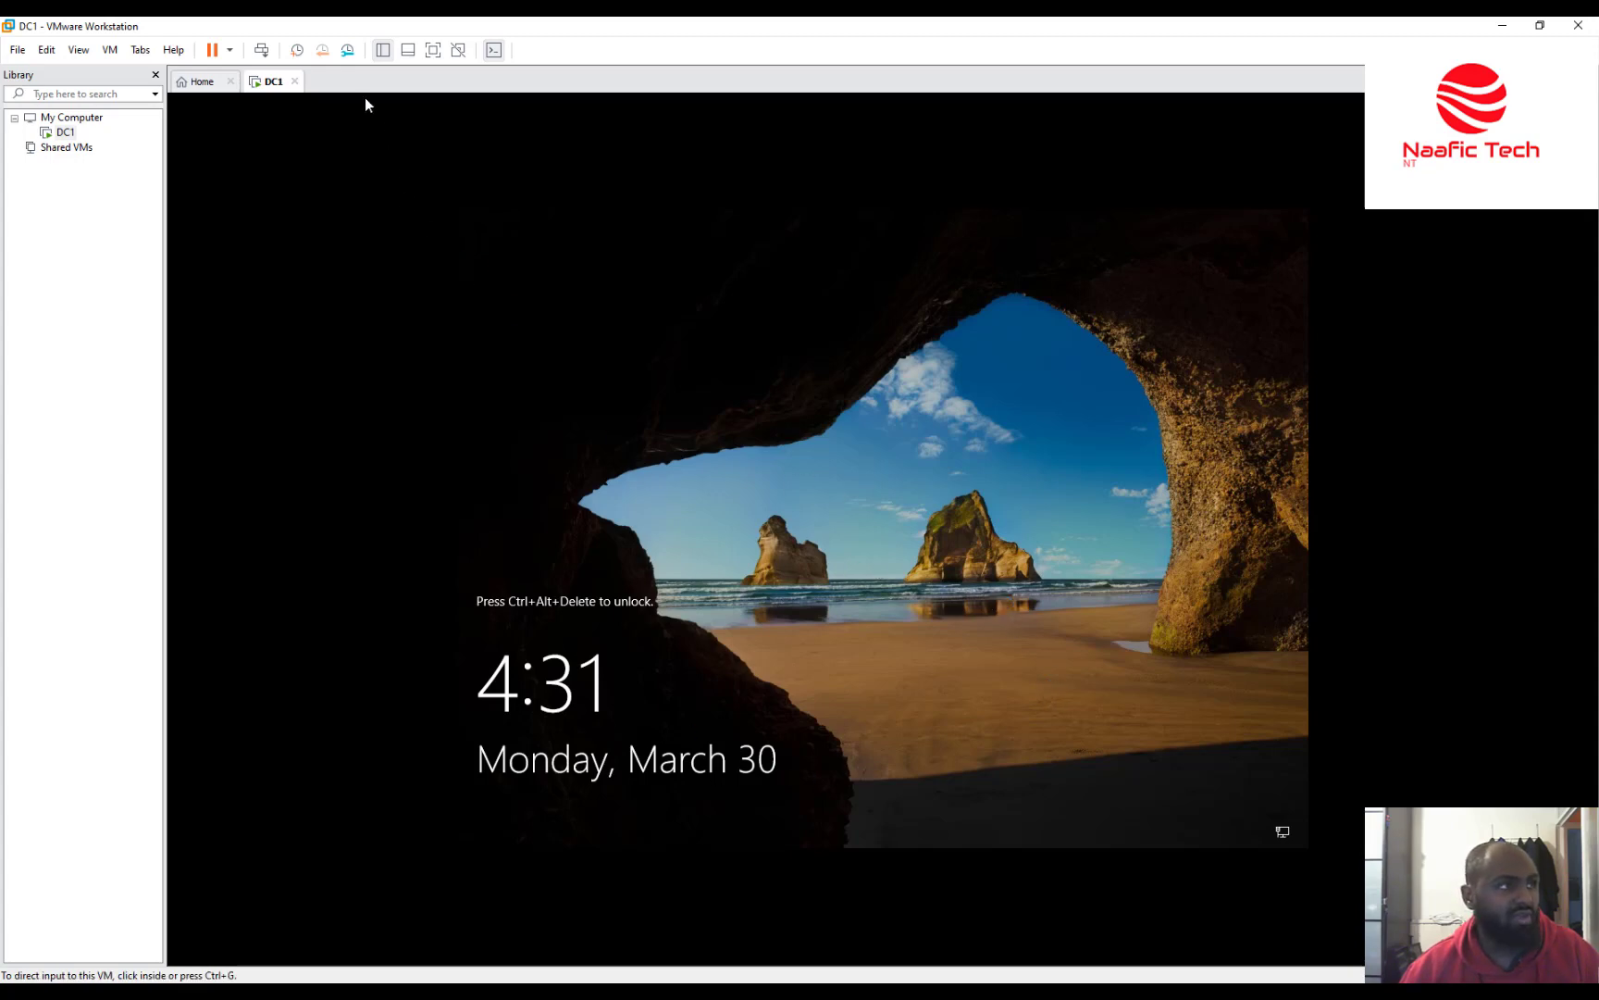
pyautogui.click(262, 53)
pyautogui.click(897, 596)
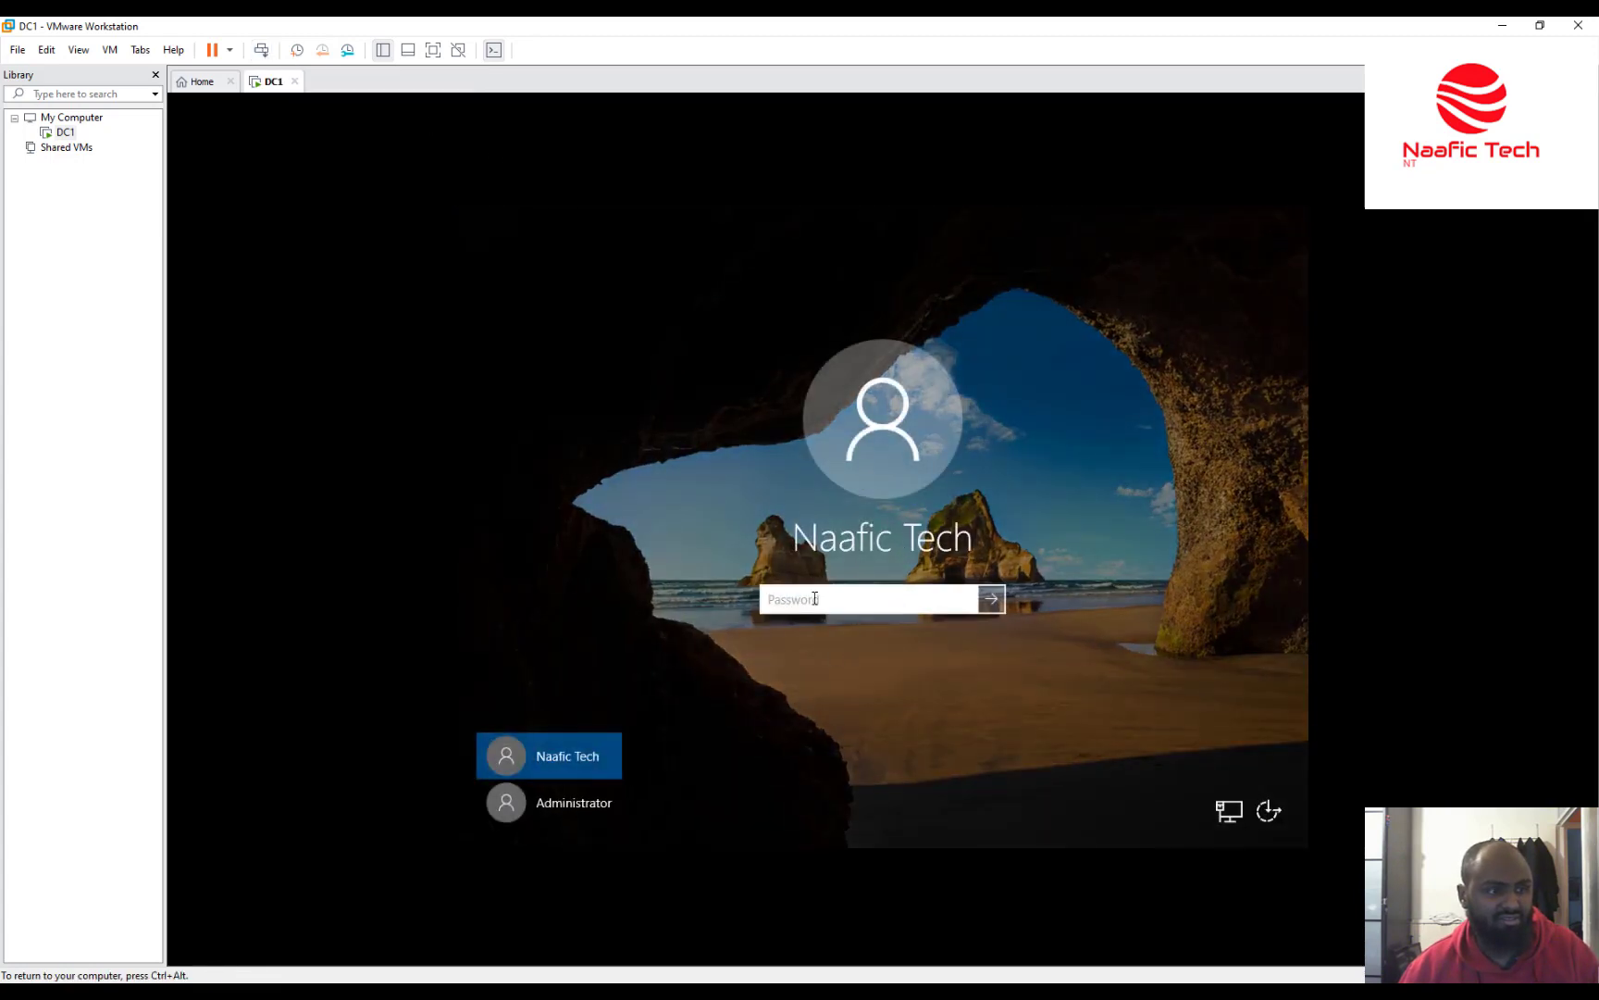
pyautogui.write('Pa$$w0rd')
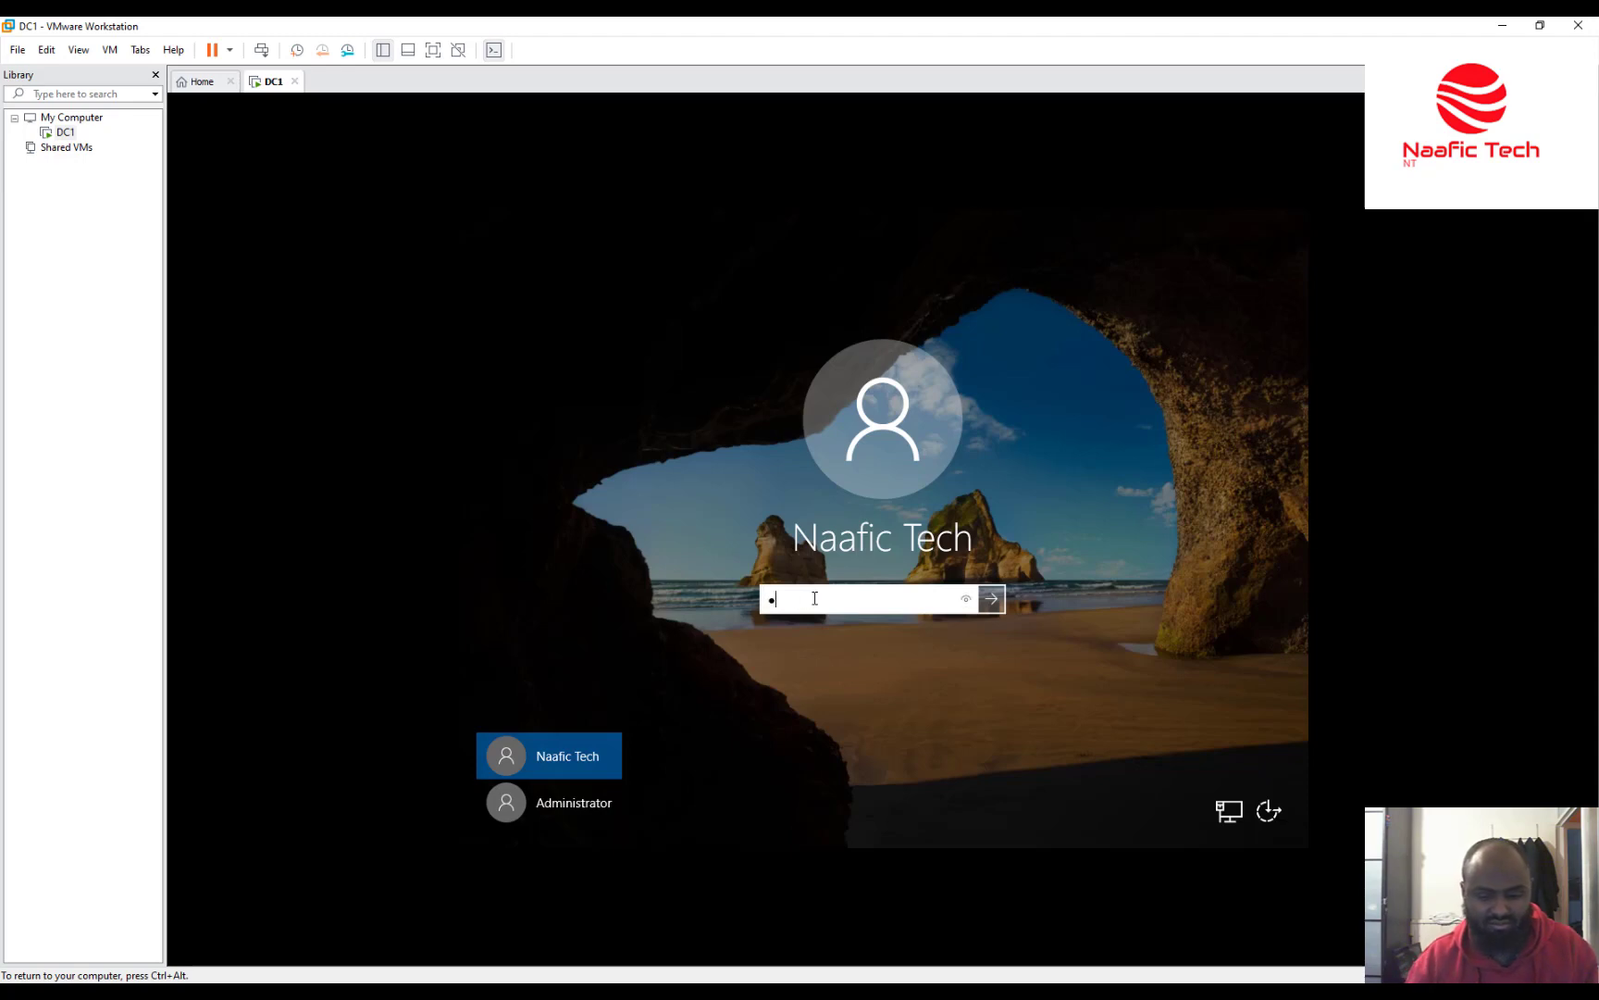
pyautogui.press('Return')
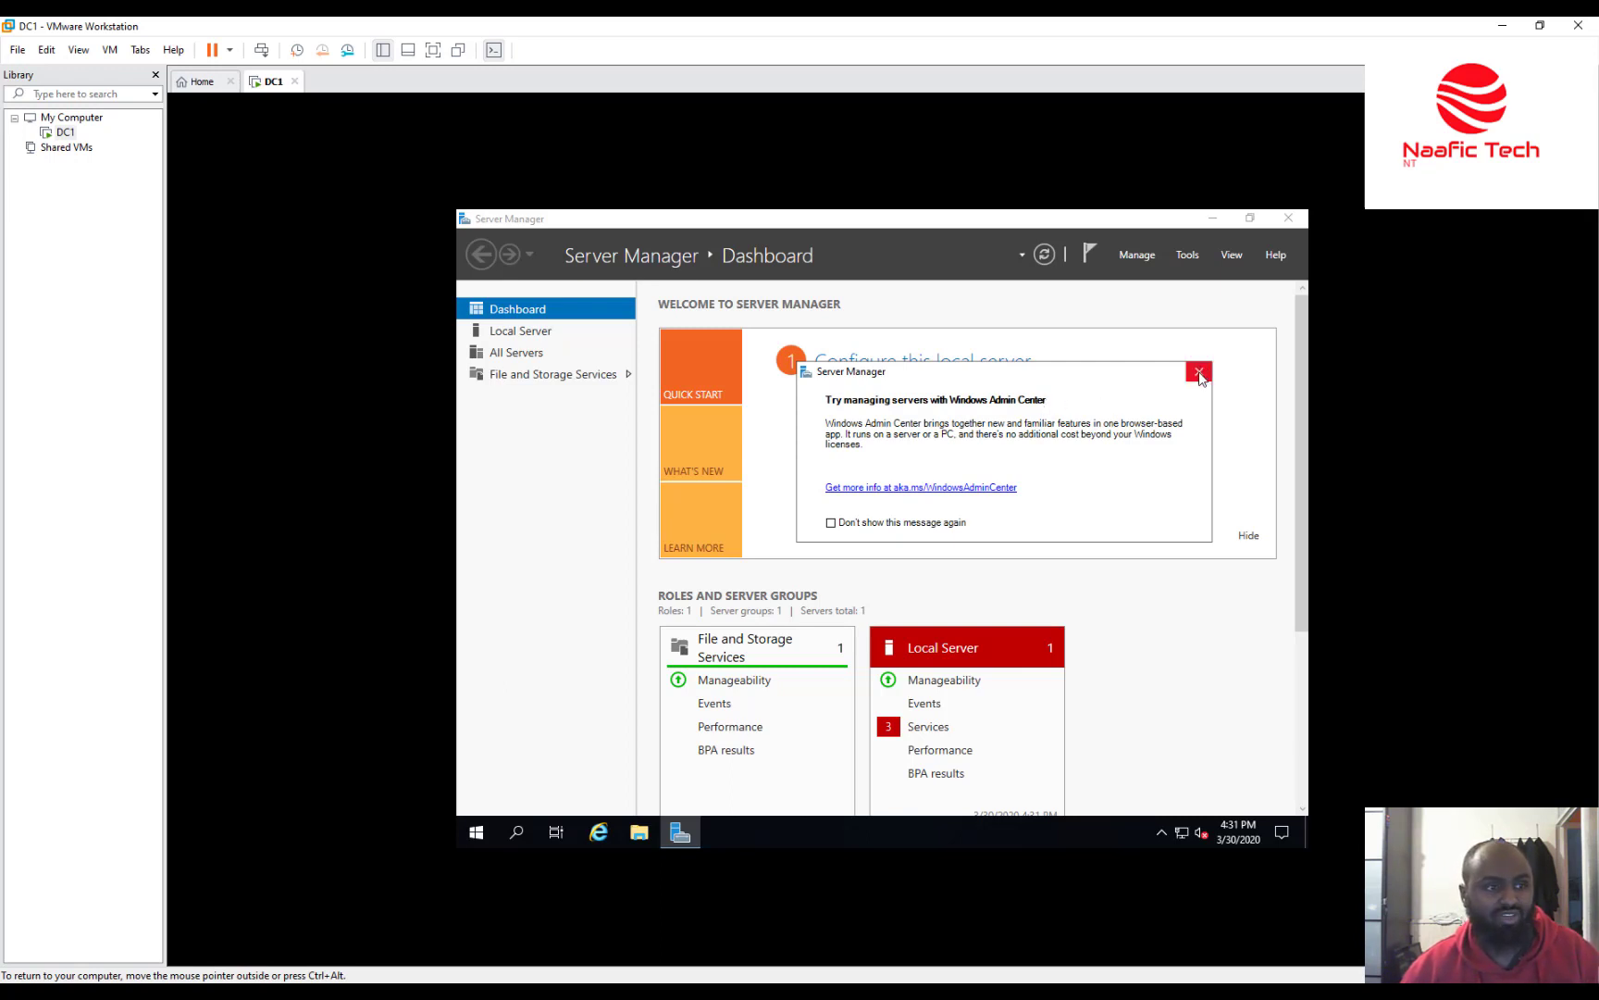
# Permanently dismiss the Windows Admin Center notice and open Computer Management from Server Manager's Tools.
pyautogui.click(831, 522)
pyautogui.click(1199, 372)
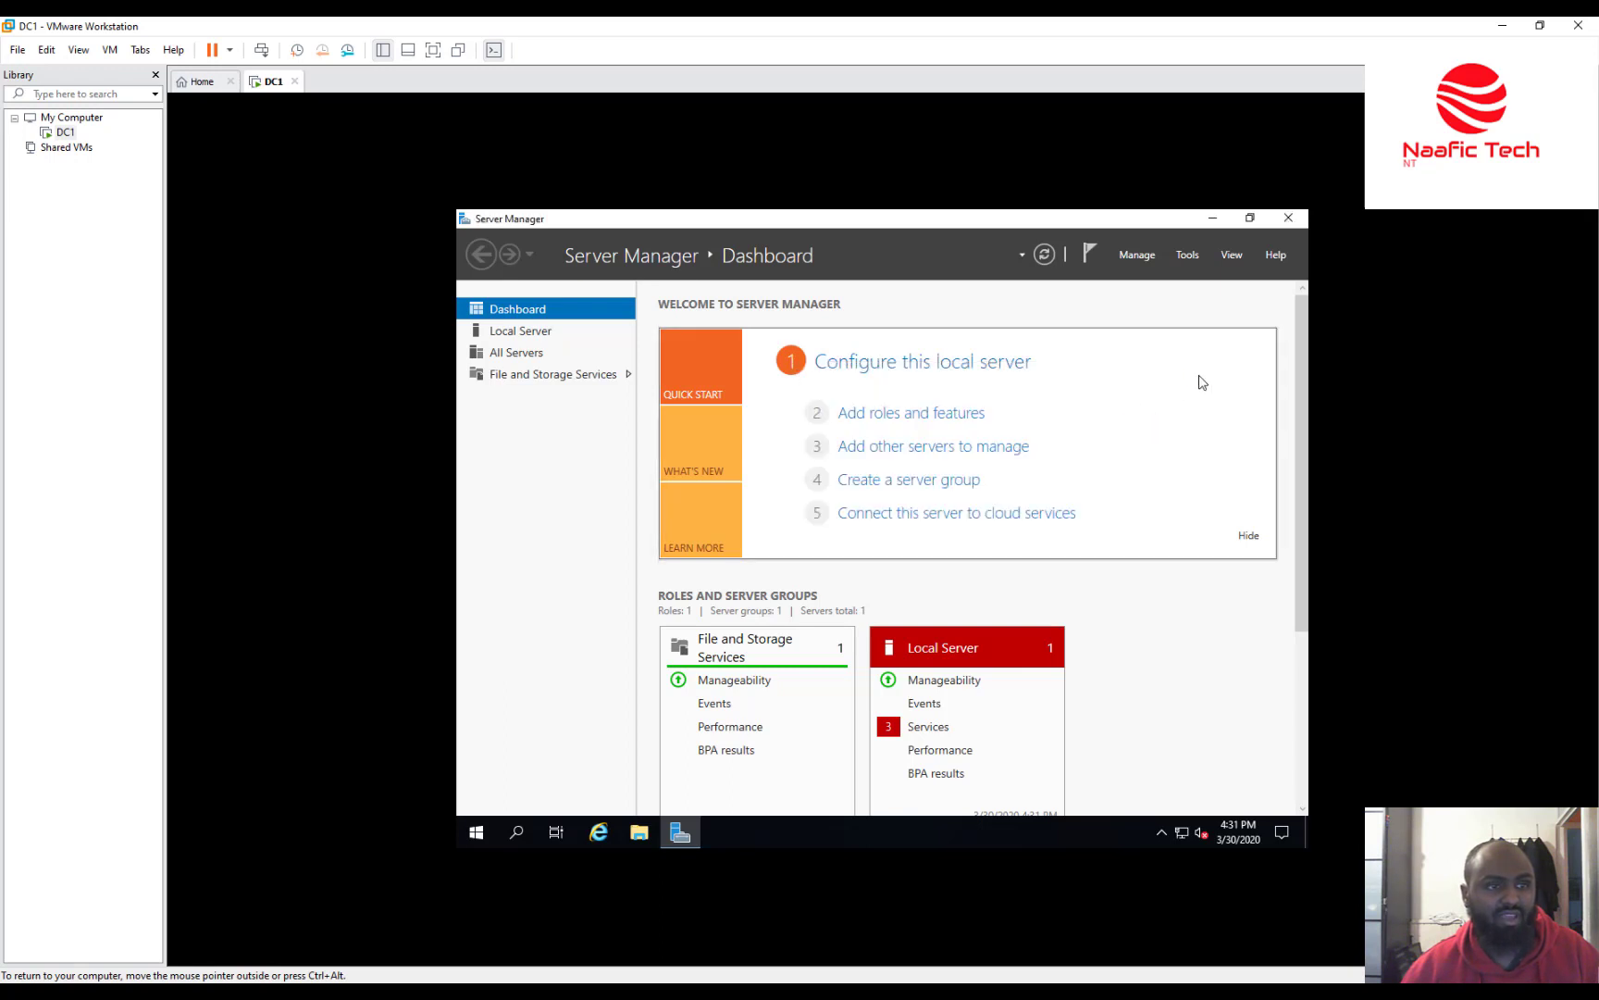
pyautogui.click(1186, 255)
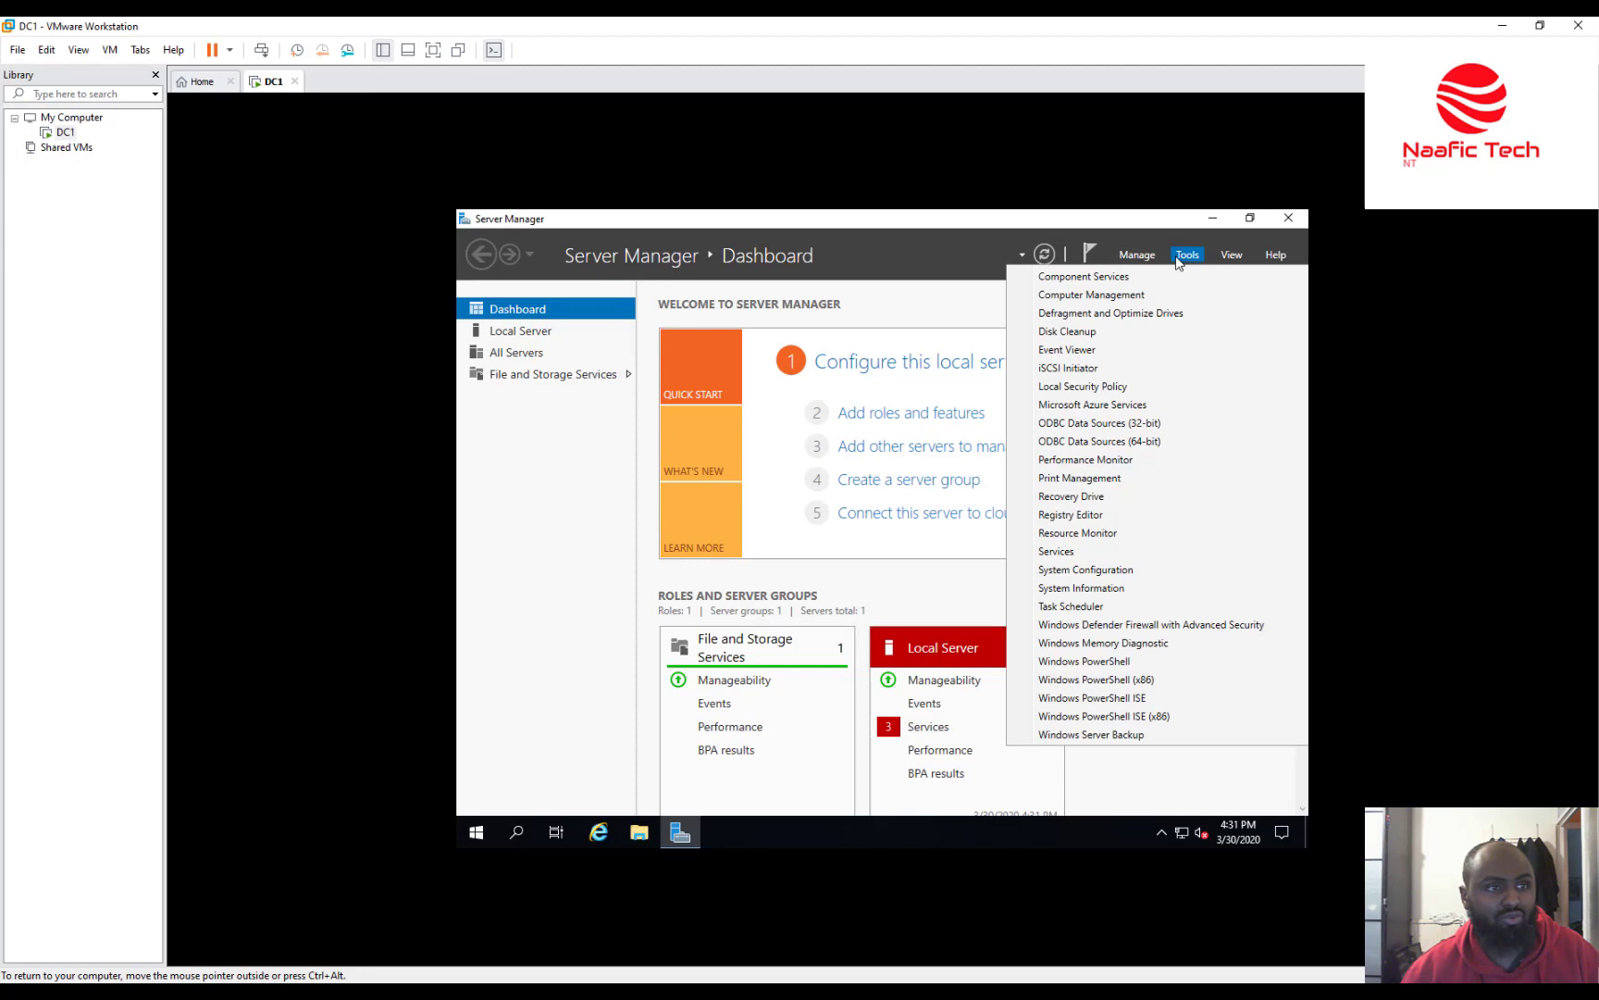
pyautogui.click(1132, 296)
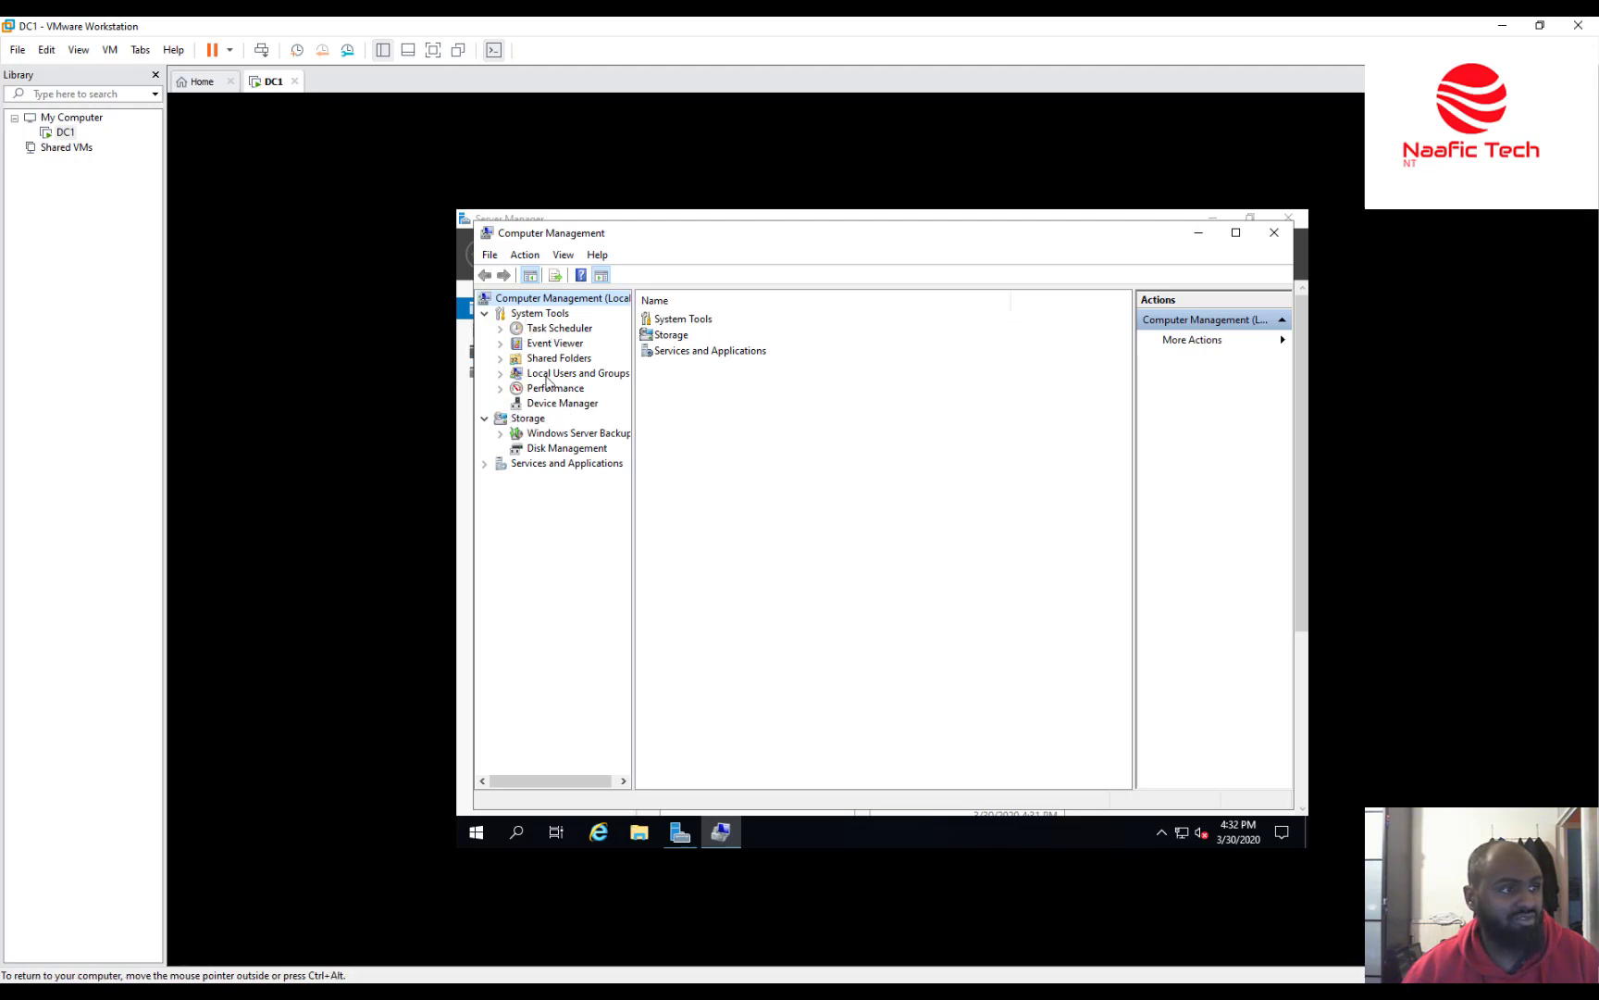
# Under Local Users and Groups > Users, start Set Password on the Administrator account.
pyautogui.click(569, 374)
pyautogui.click(499, 374)
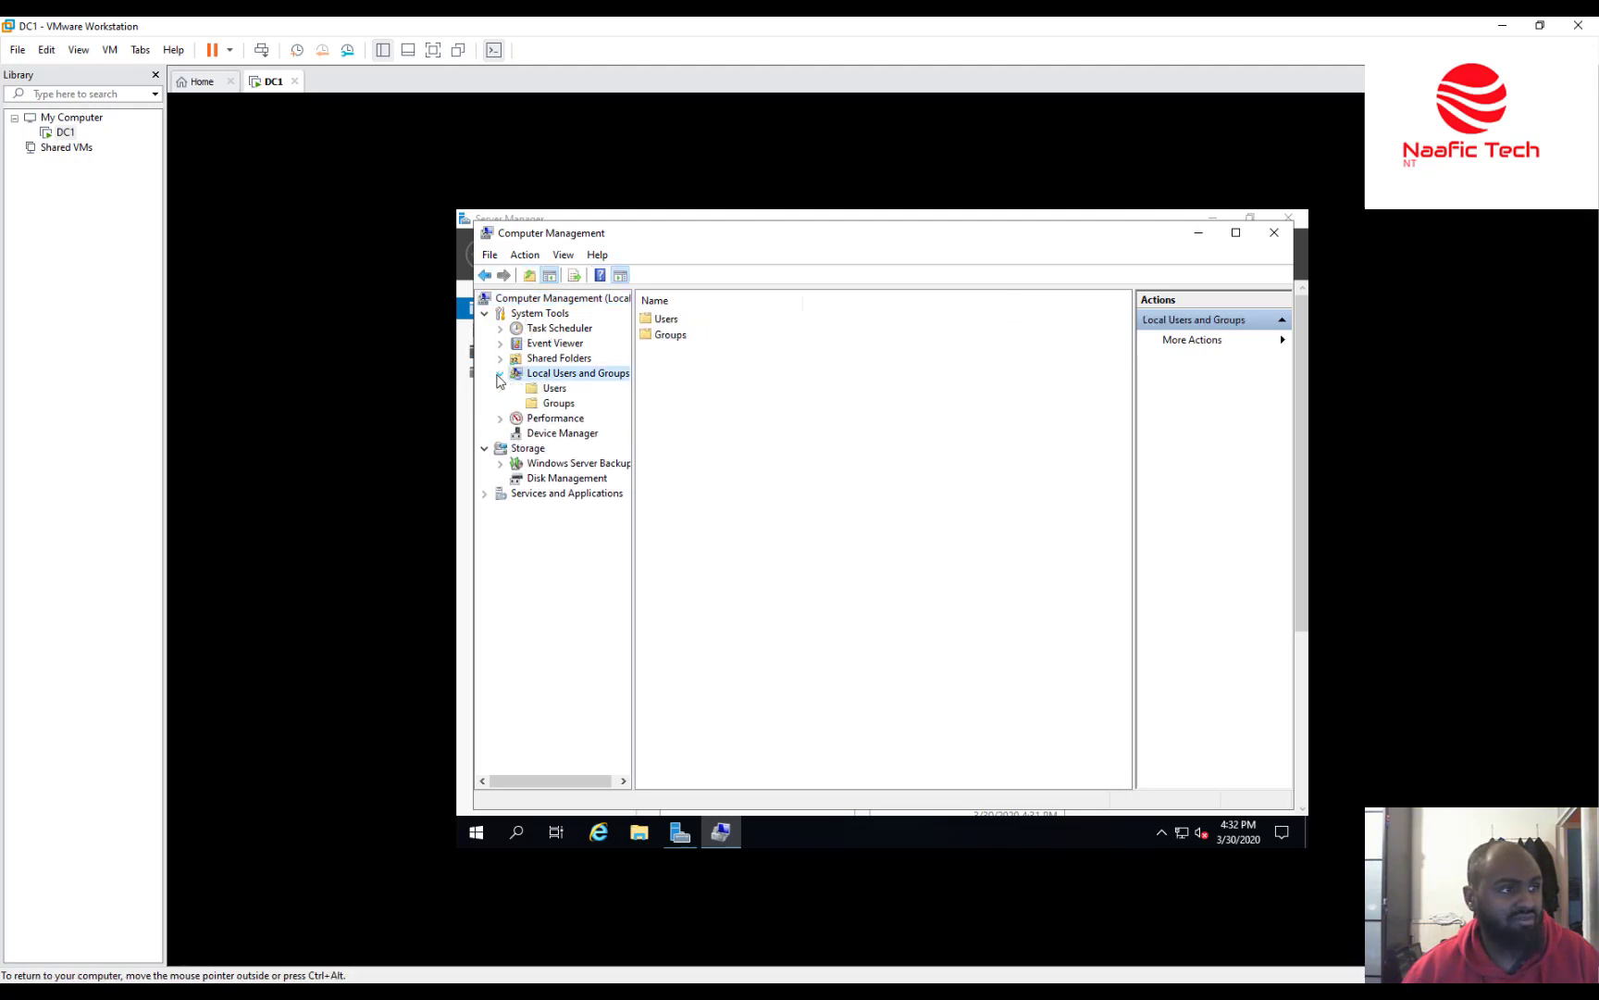
pyautogui.click(551, 390)
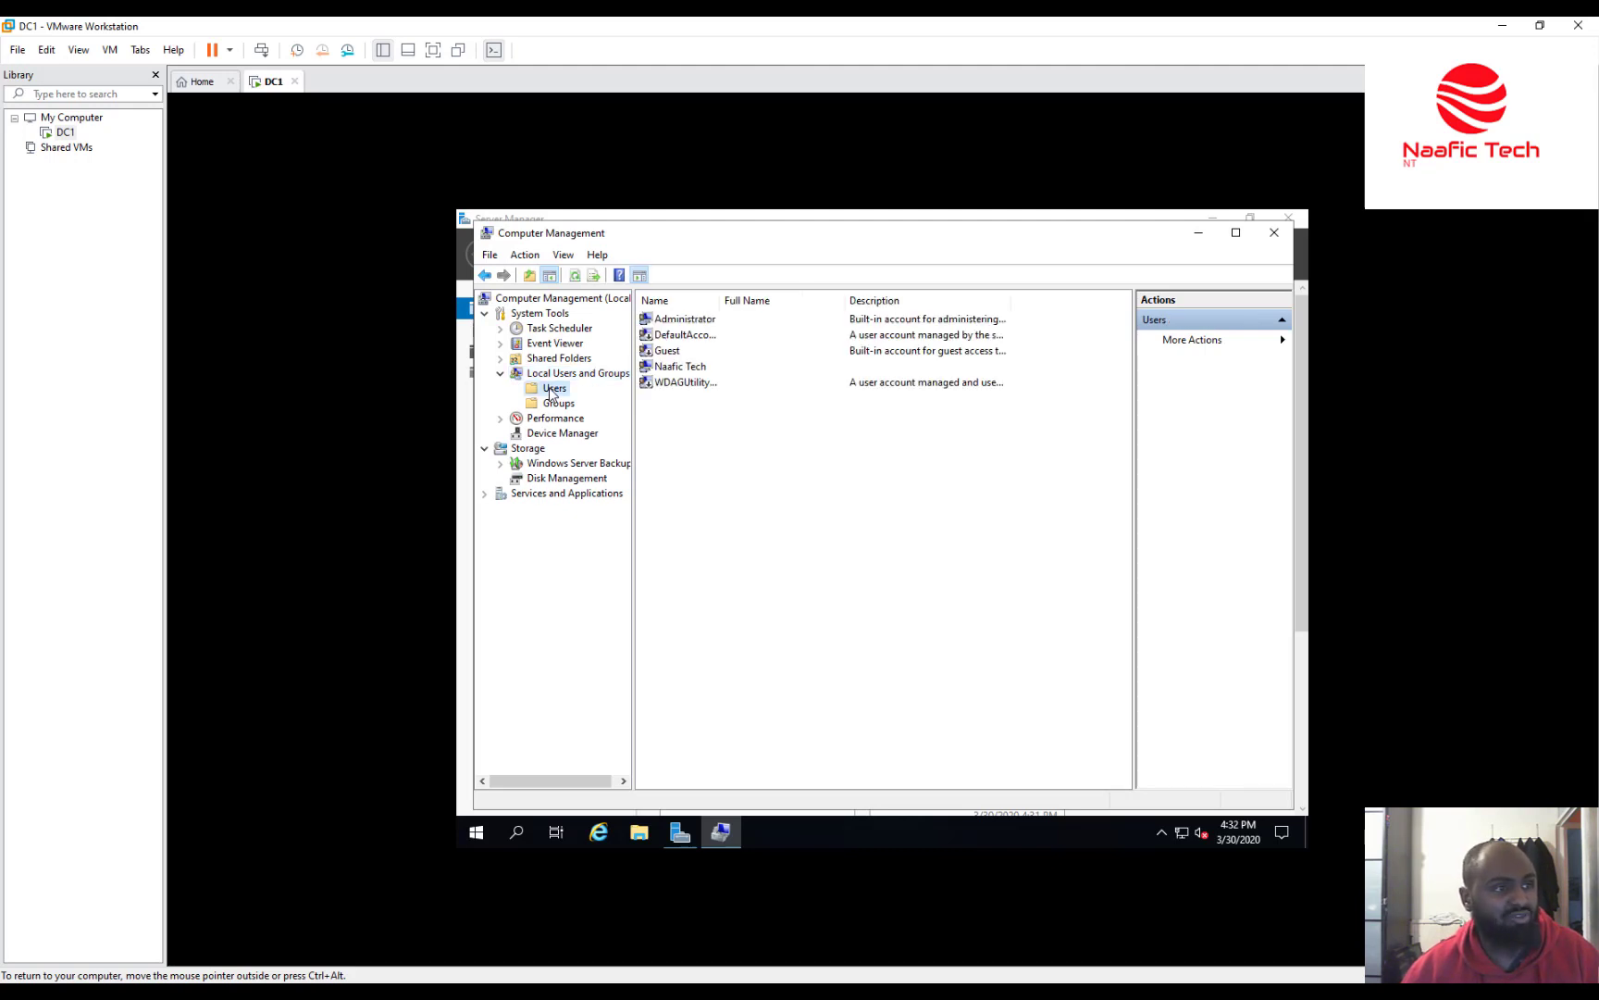
pyautogui.click(690, 324)
pyautogui.rightClick(690, 324)
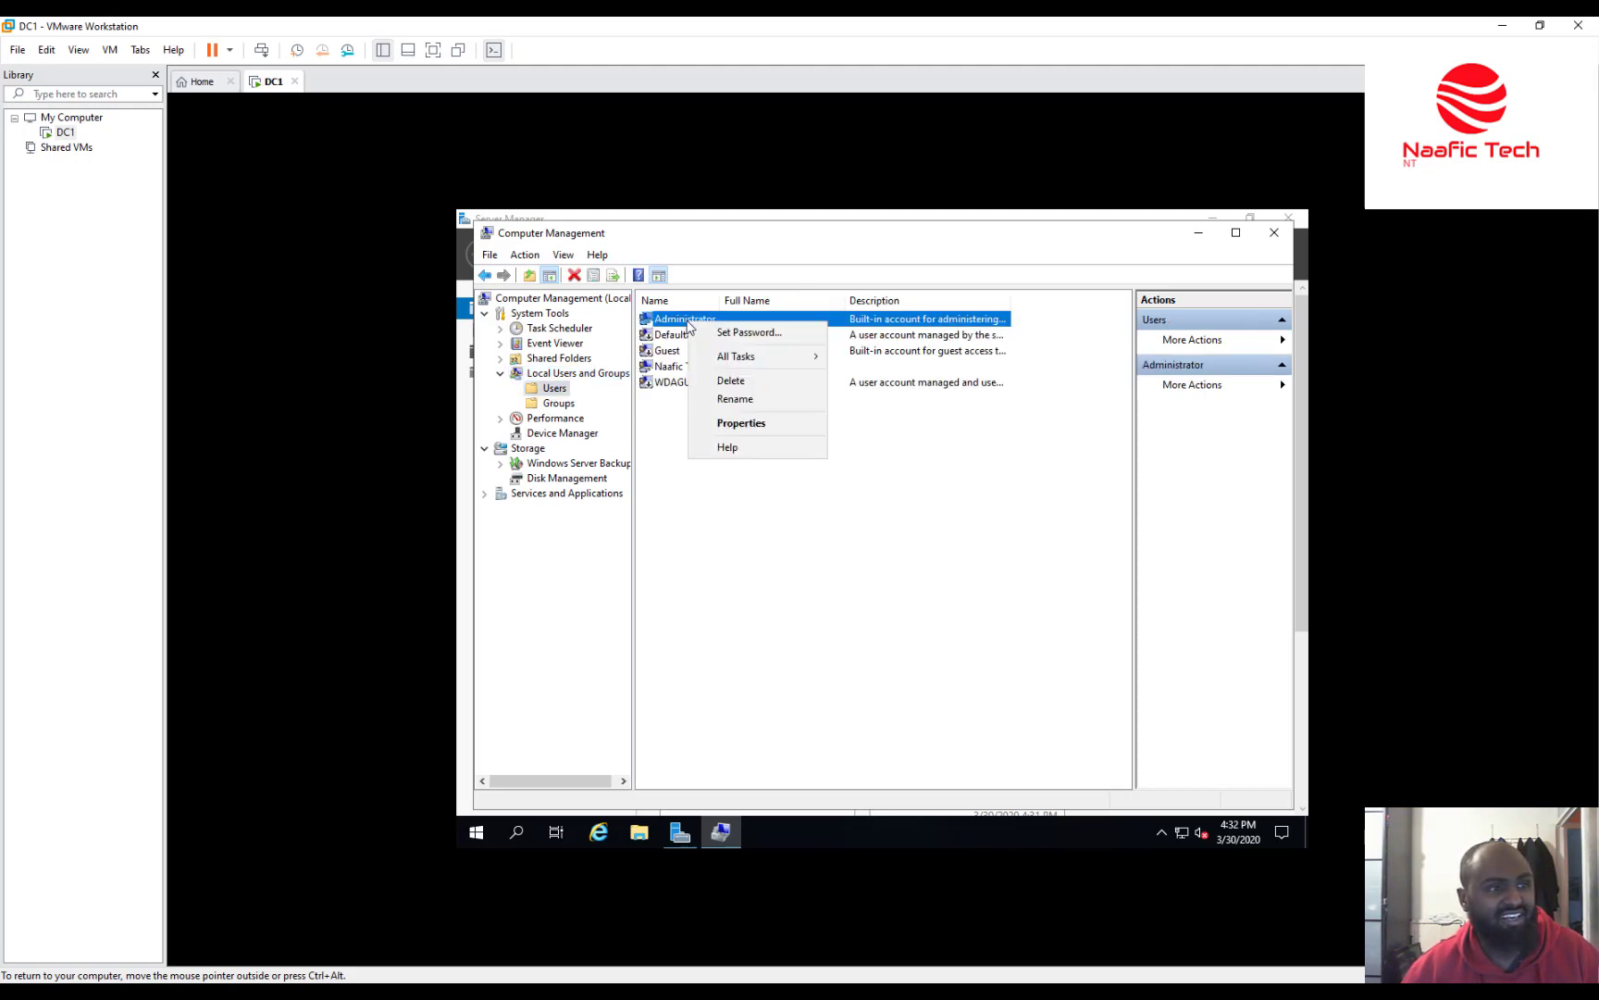
pyautogui.click(725, 335)
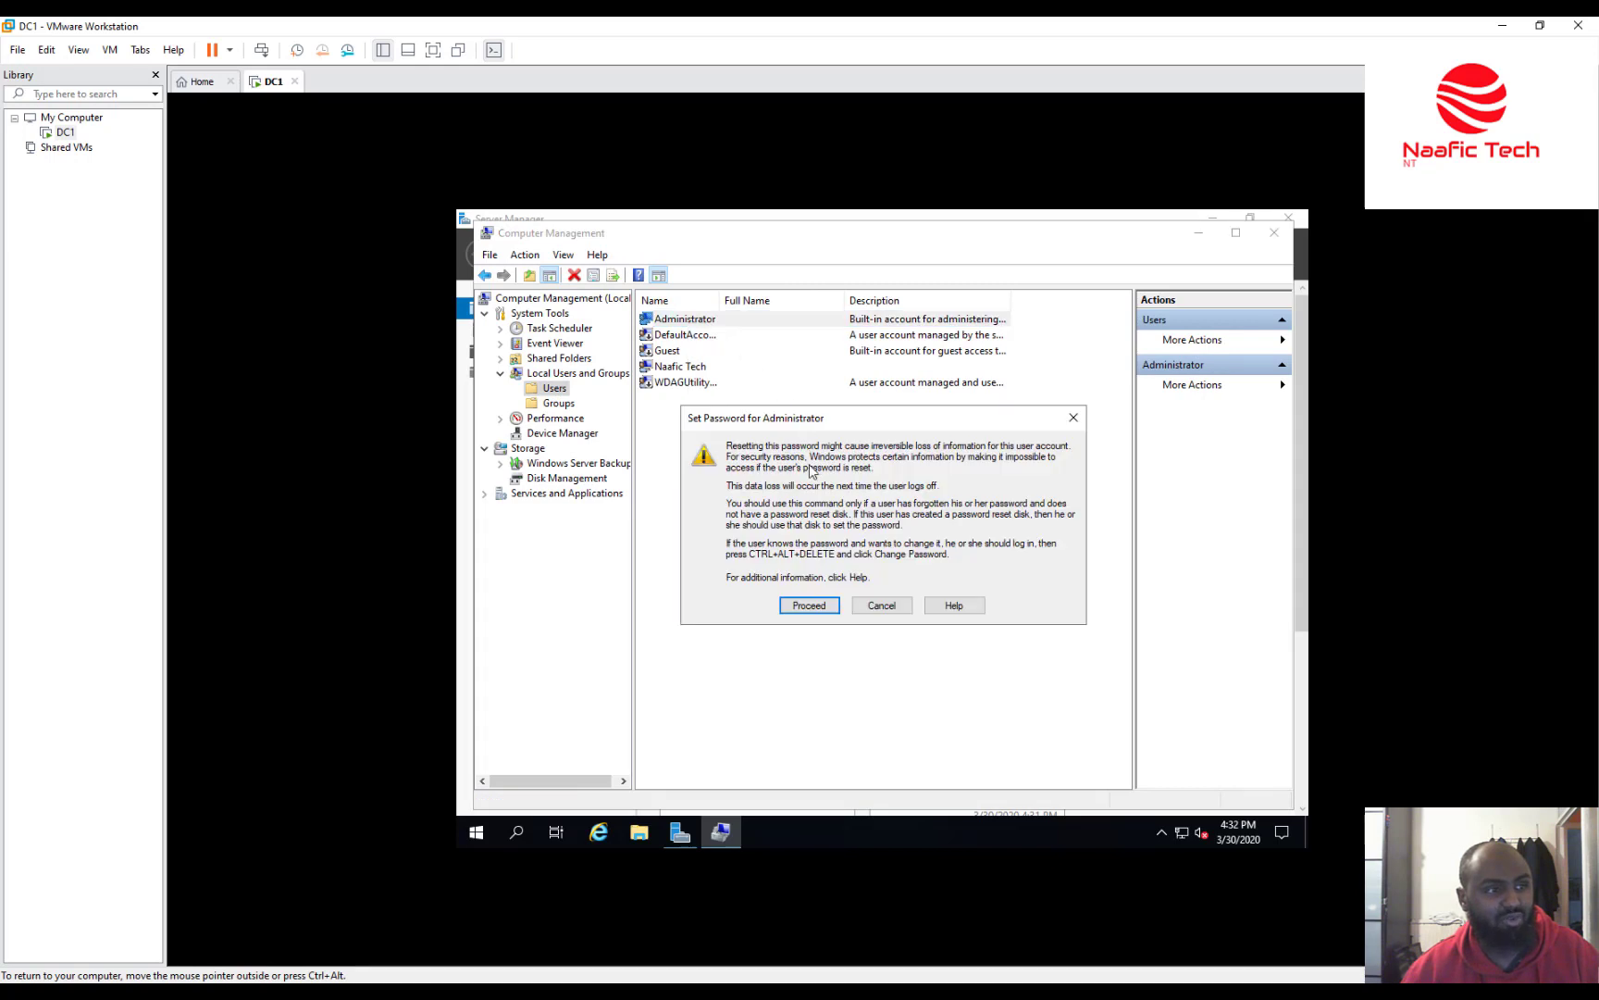
pyautogui.click(809, 607)
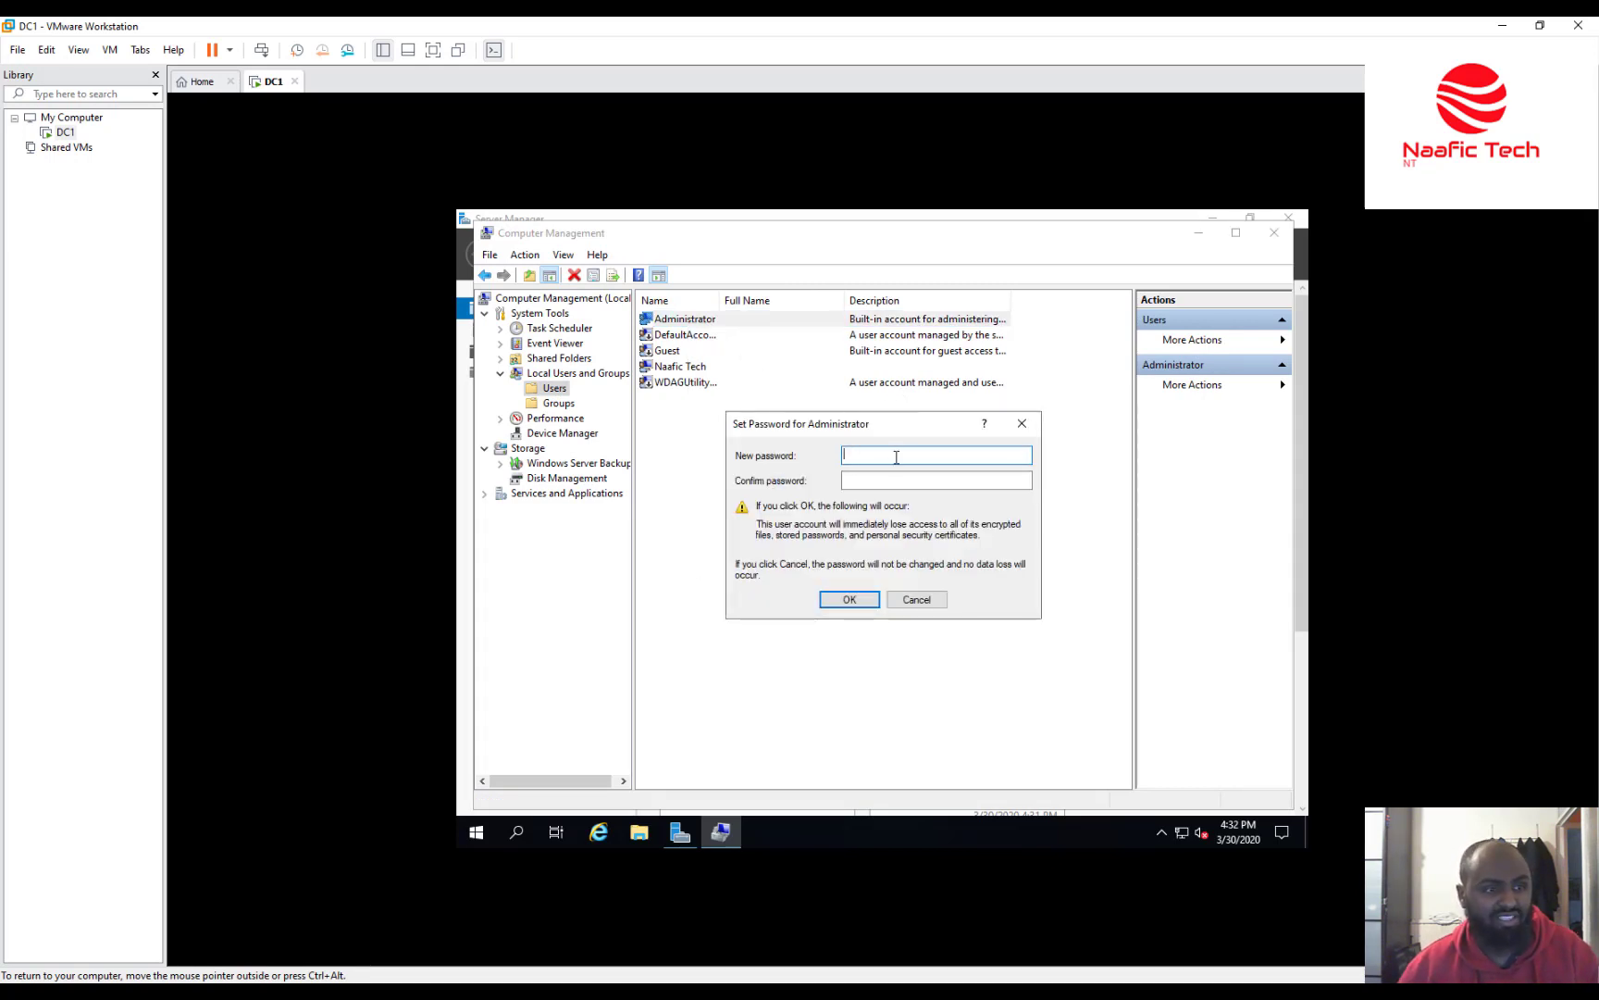
# Enter and confirm the new Administrator password, apply it, and close Computer Management.
pyautogui.write('••••••••••')
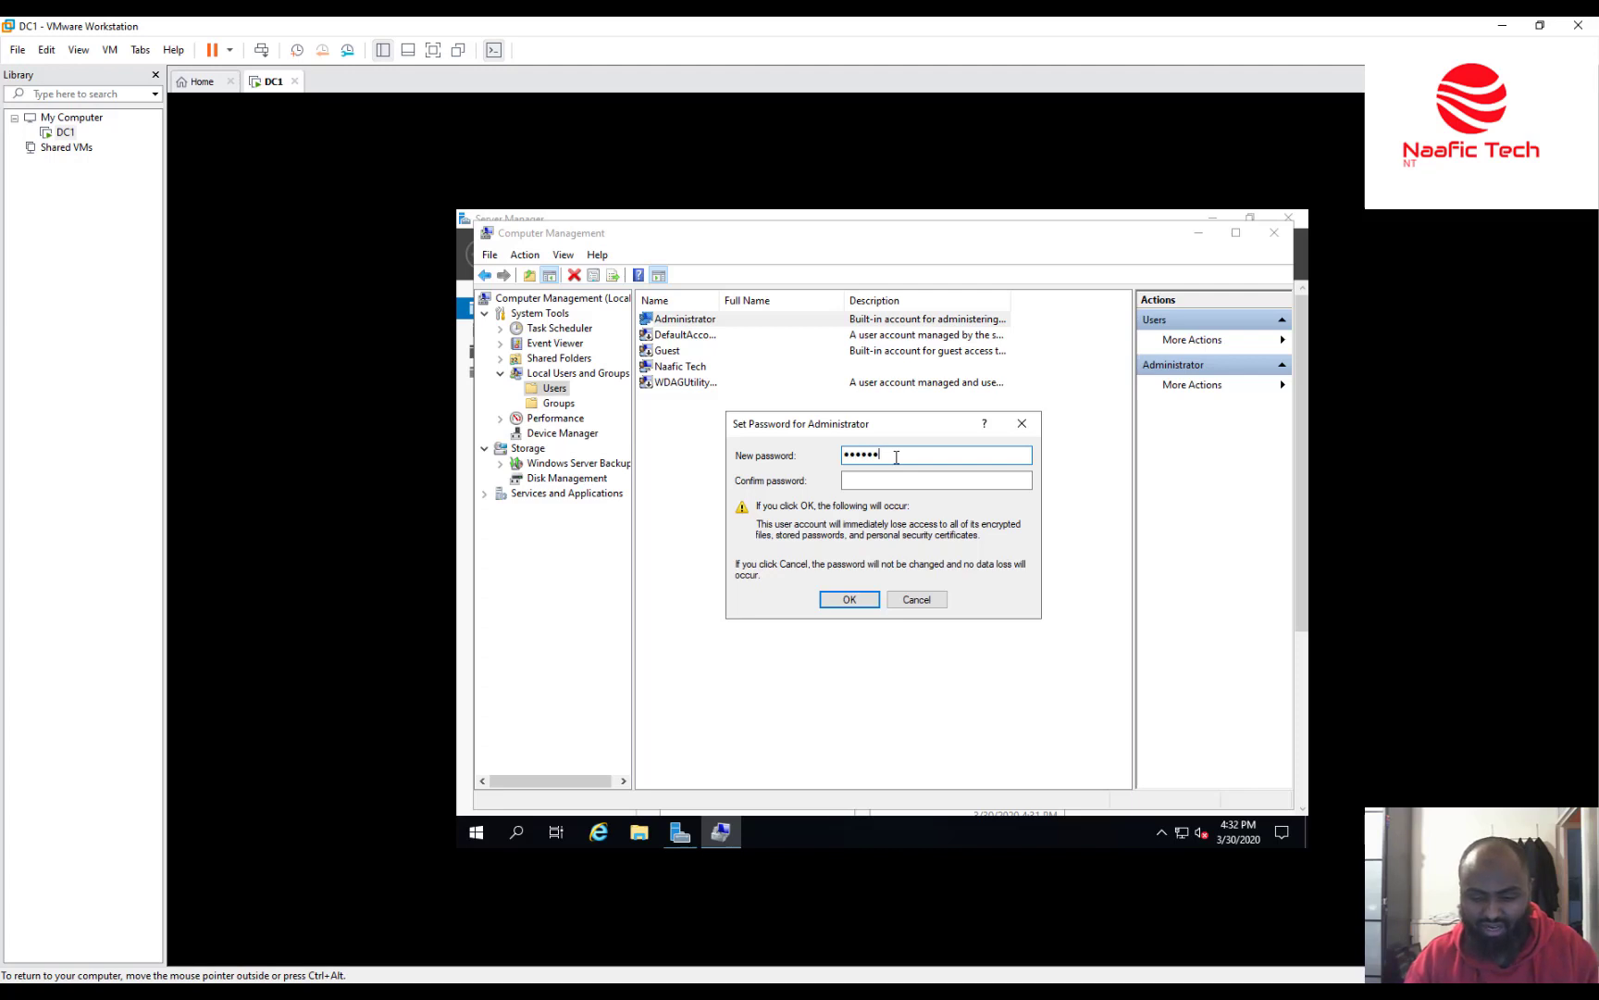
pyautogui.write('•')
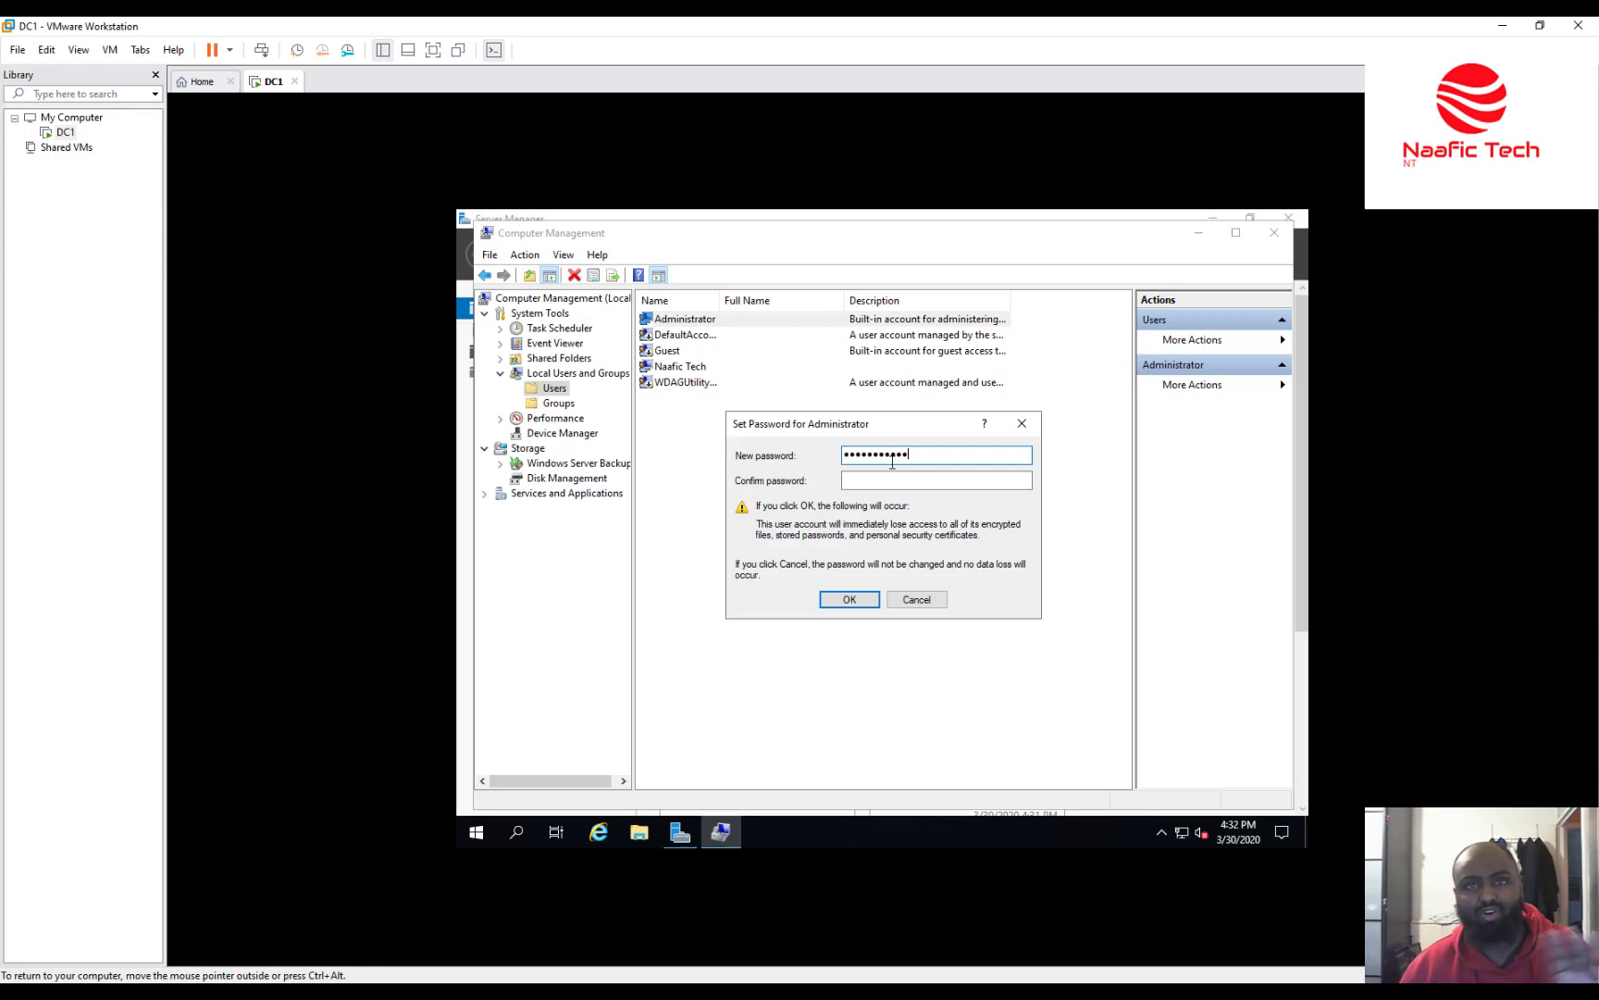
pyautogui.click(890, 477)
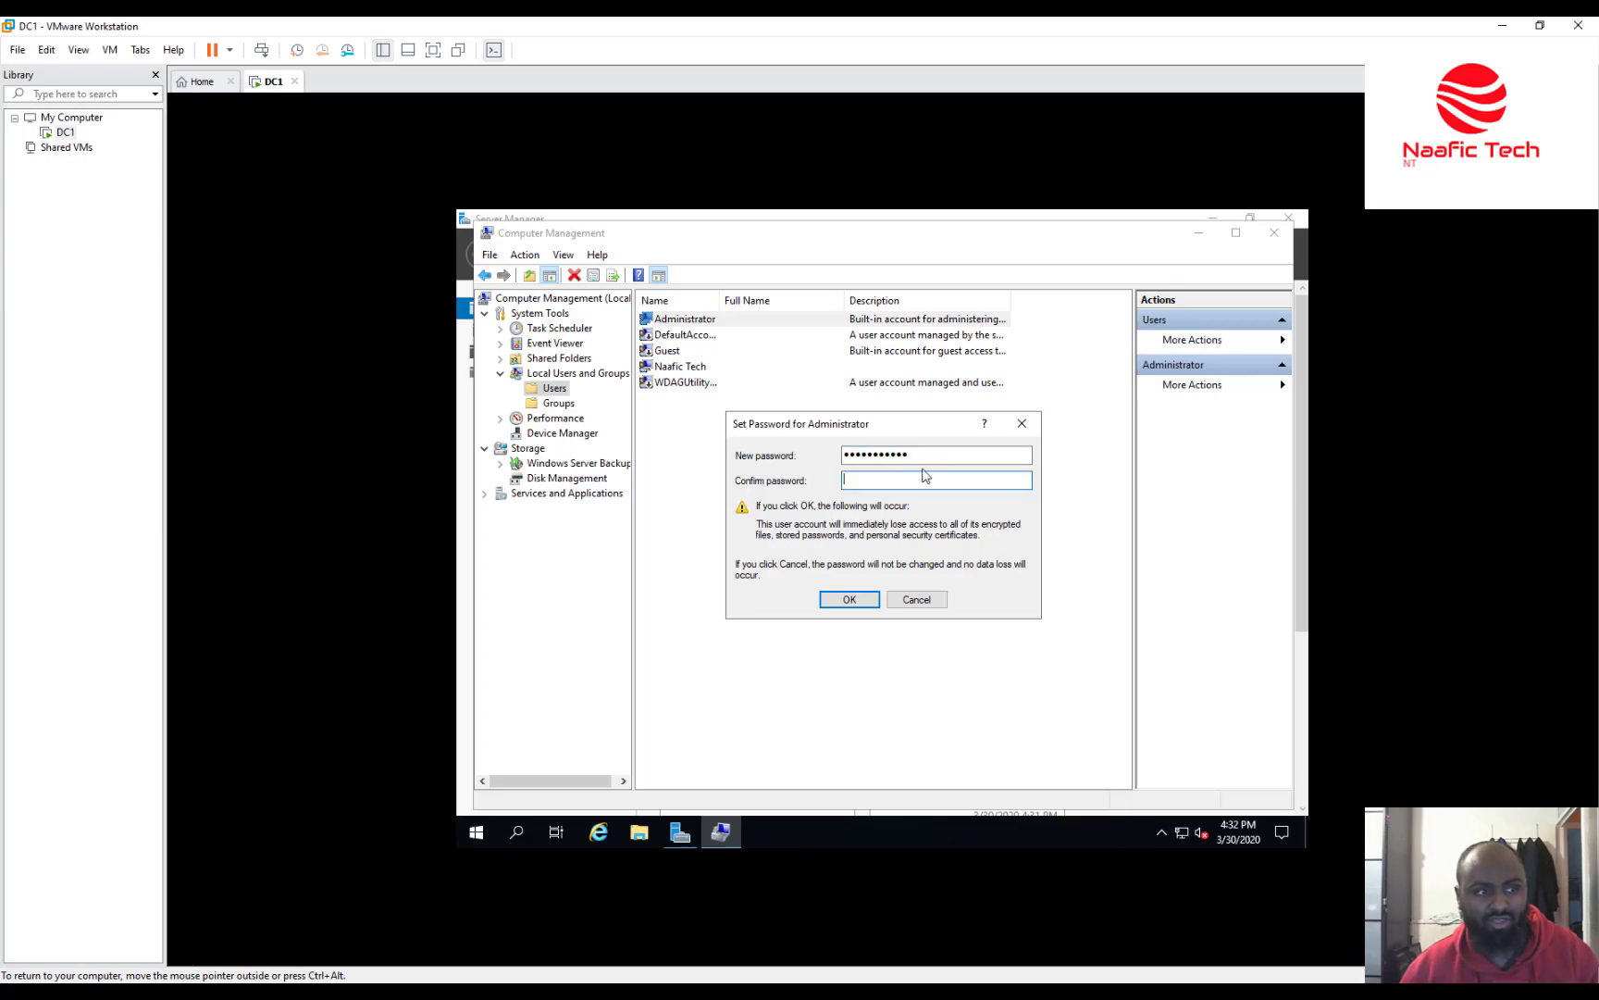
pyautogui.moveTo(925, 455); pyautogui.dragTo(675, 456)
pyautogui.write('•••••••••••')
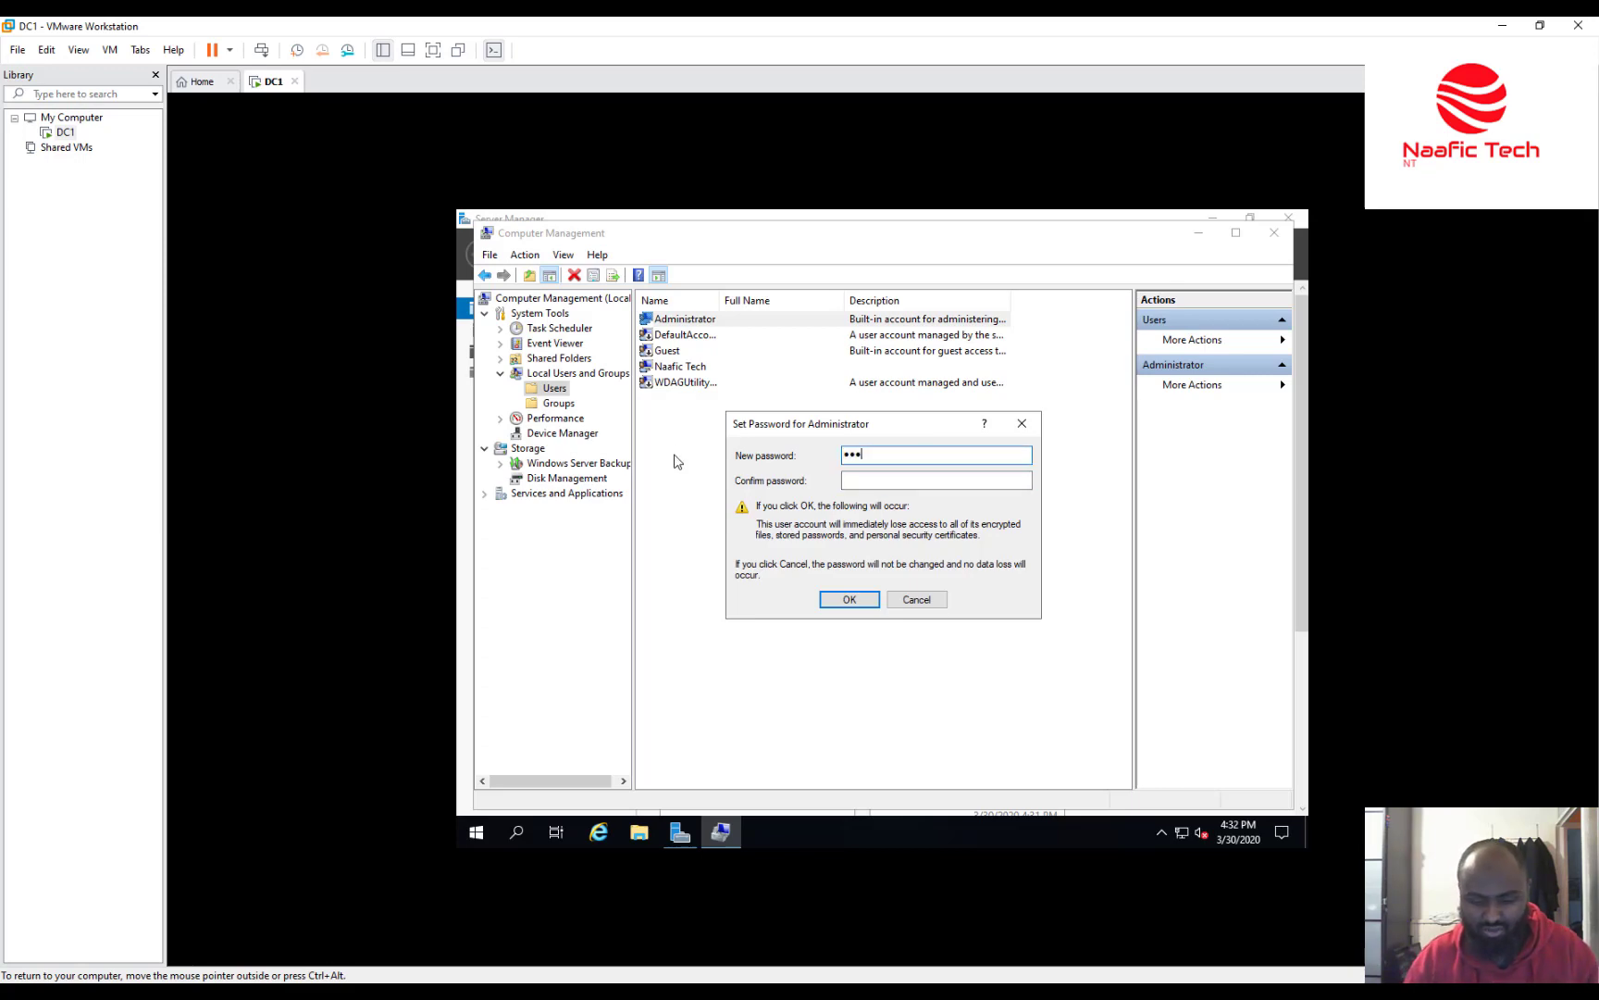
pyautogui.write('•')
pyautogui.press('Tab')
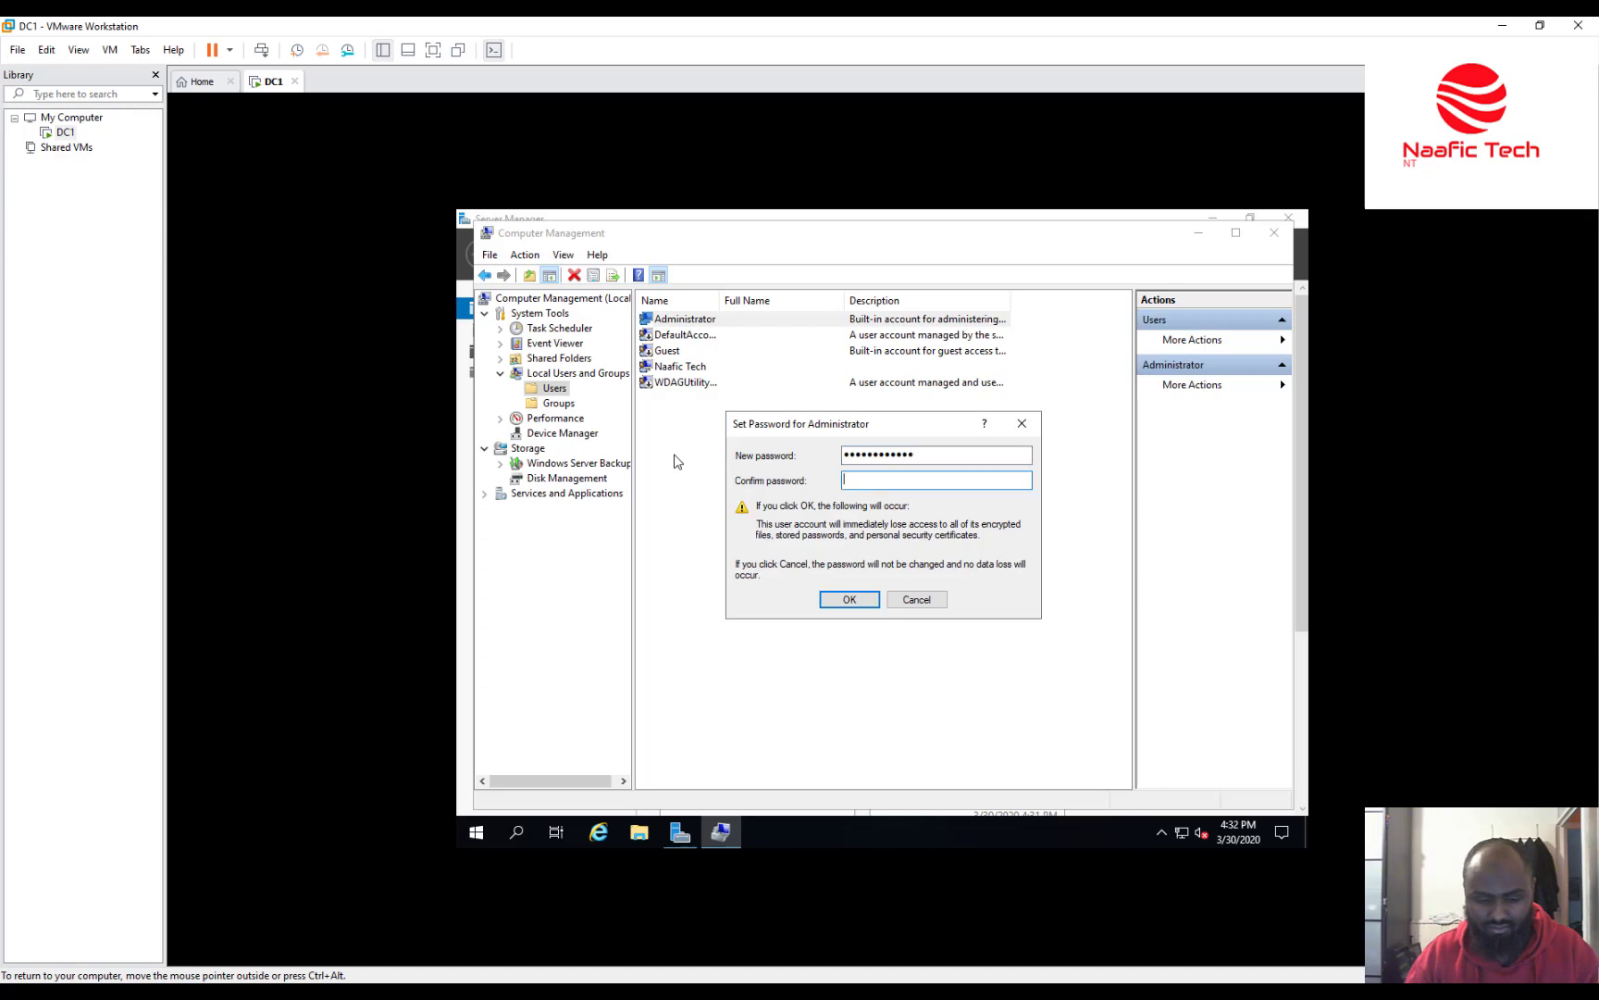
pyautogui.write('•••••••••••')
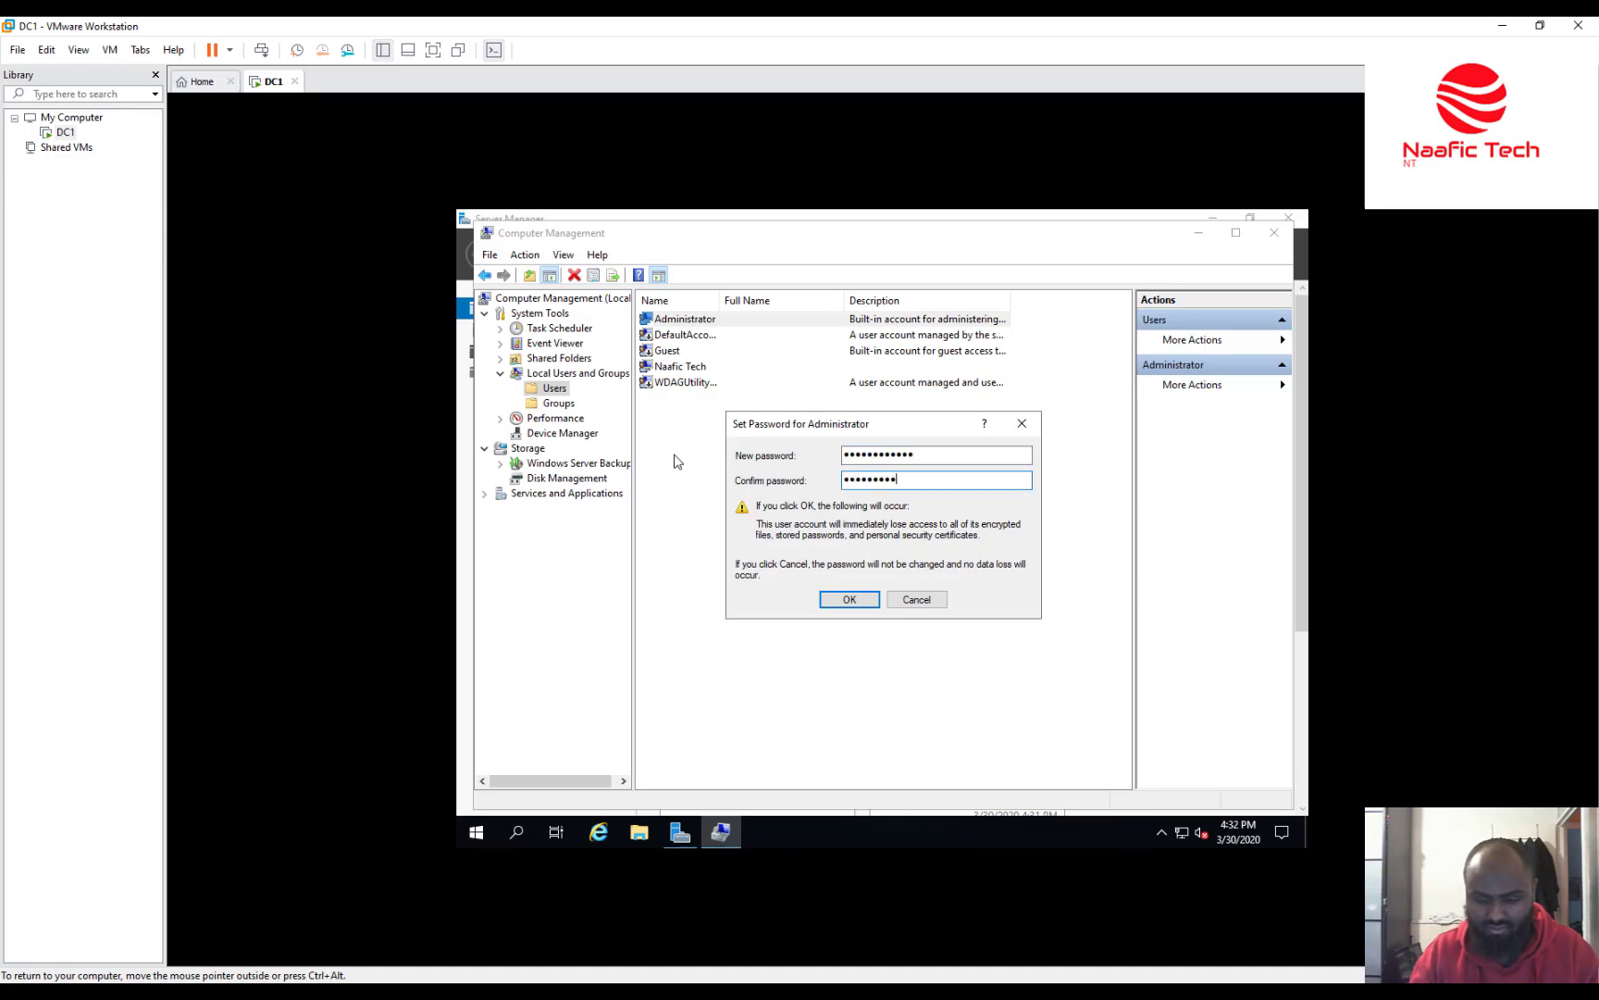
pyautogui.write('•')
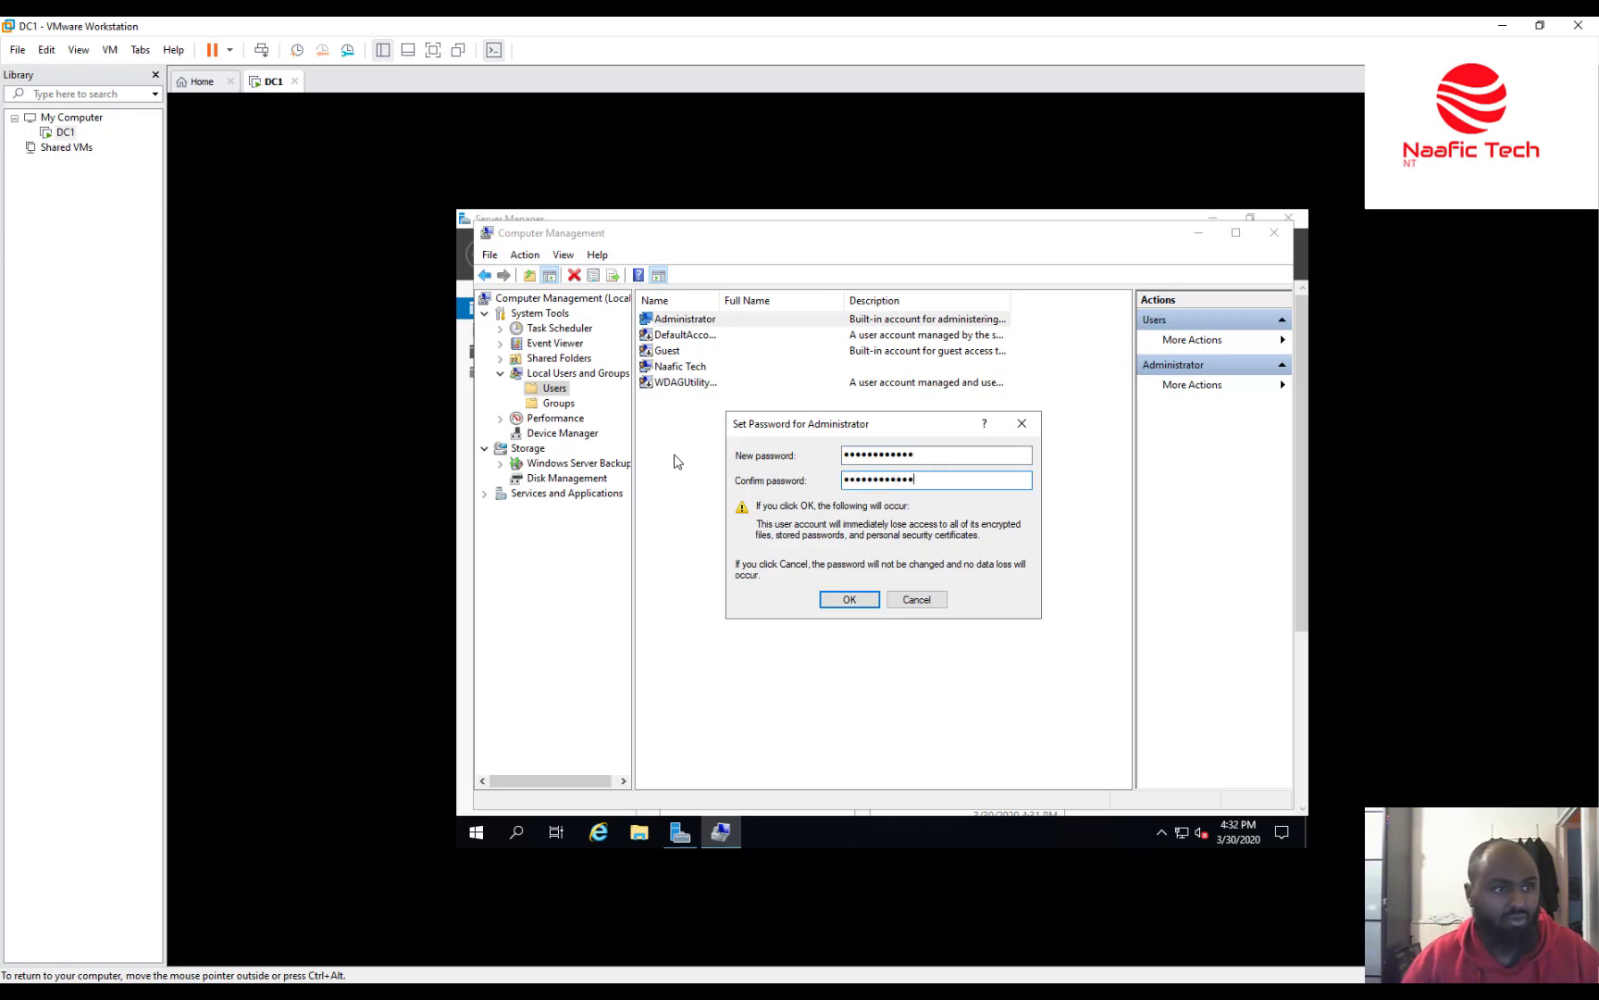
pyautogui.click(851, 599)
pyautogui.click(927, 562)
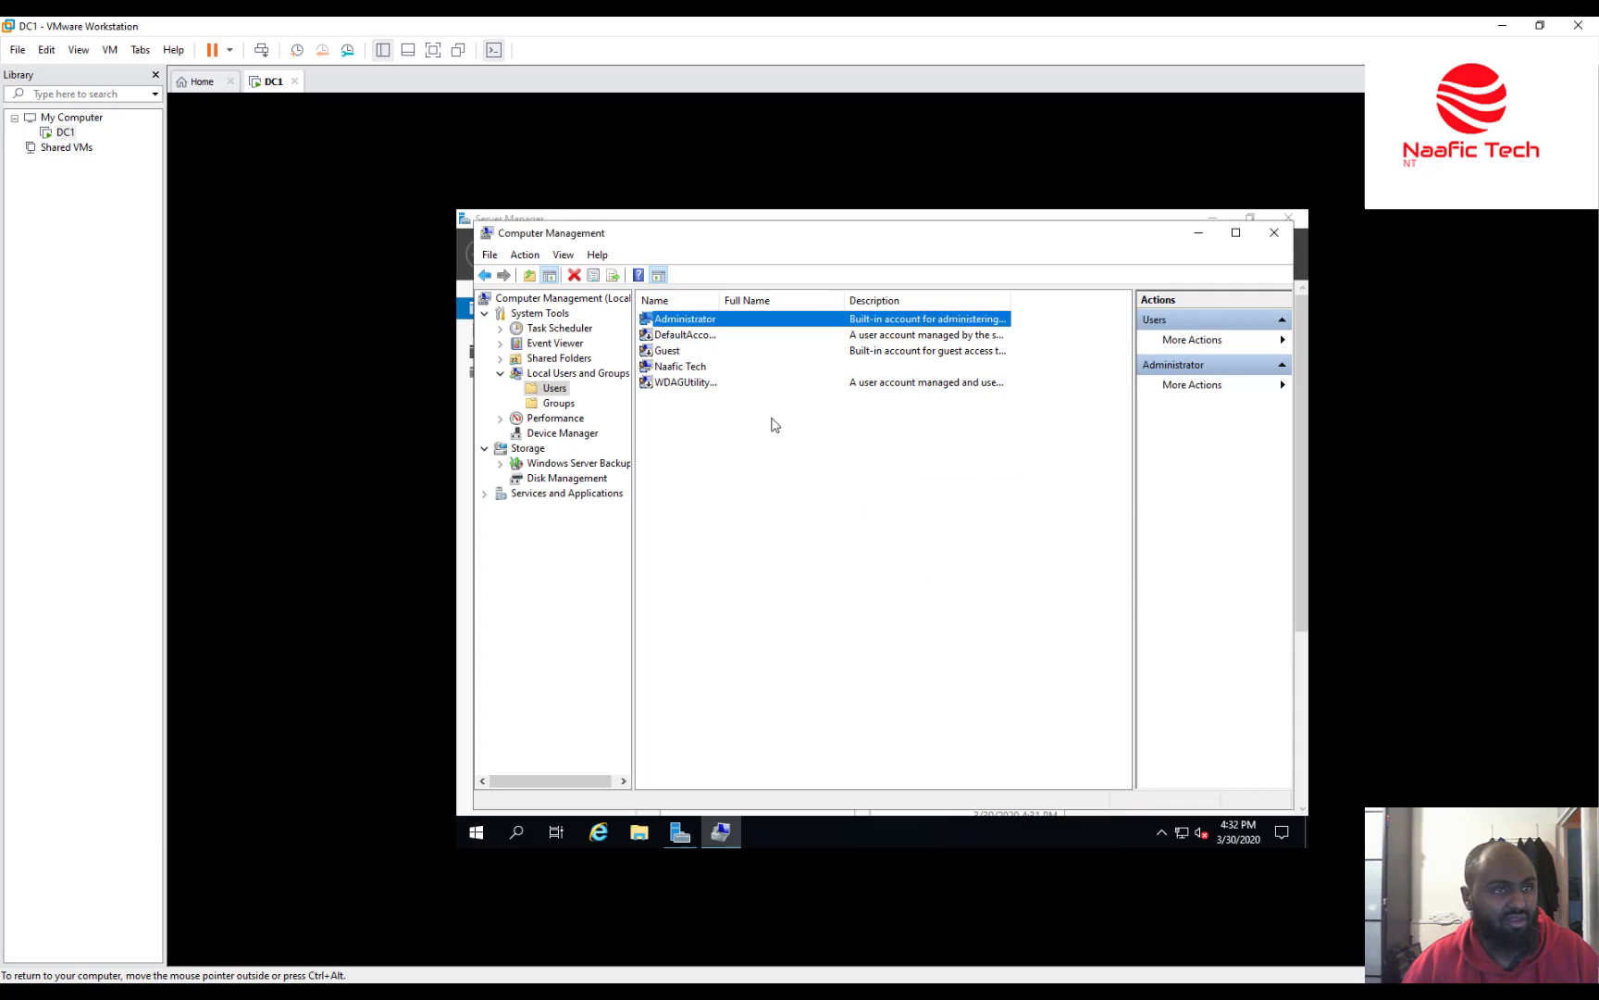
pyautogui.click(1274, 234)
# Close Server Manager and sign out of DC1 from the Start menu's Shut down or sign out options.
pyautogui.click(1289, 218)
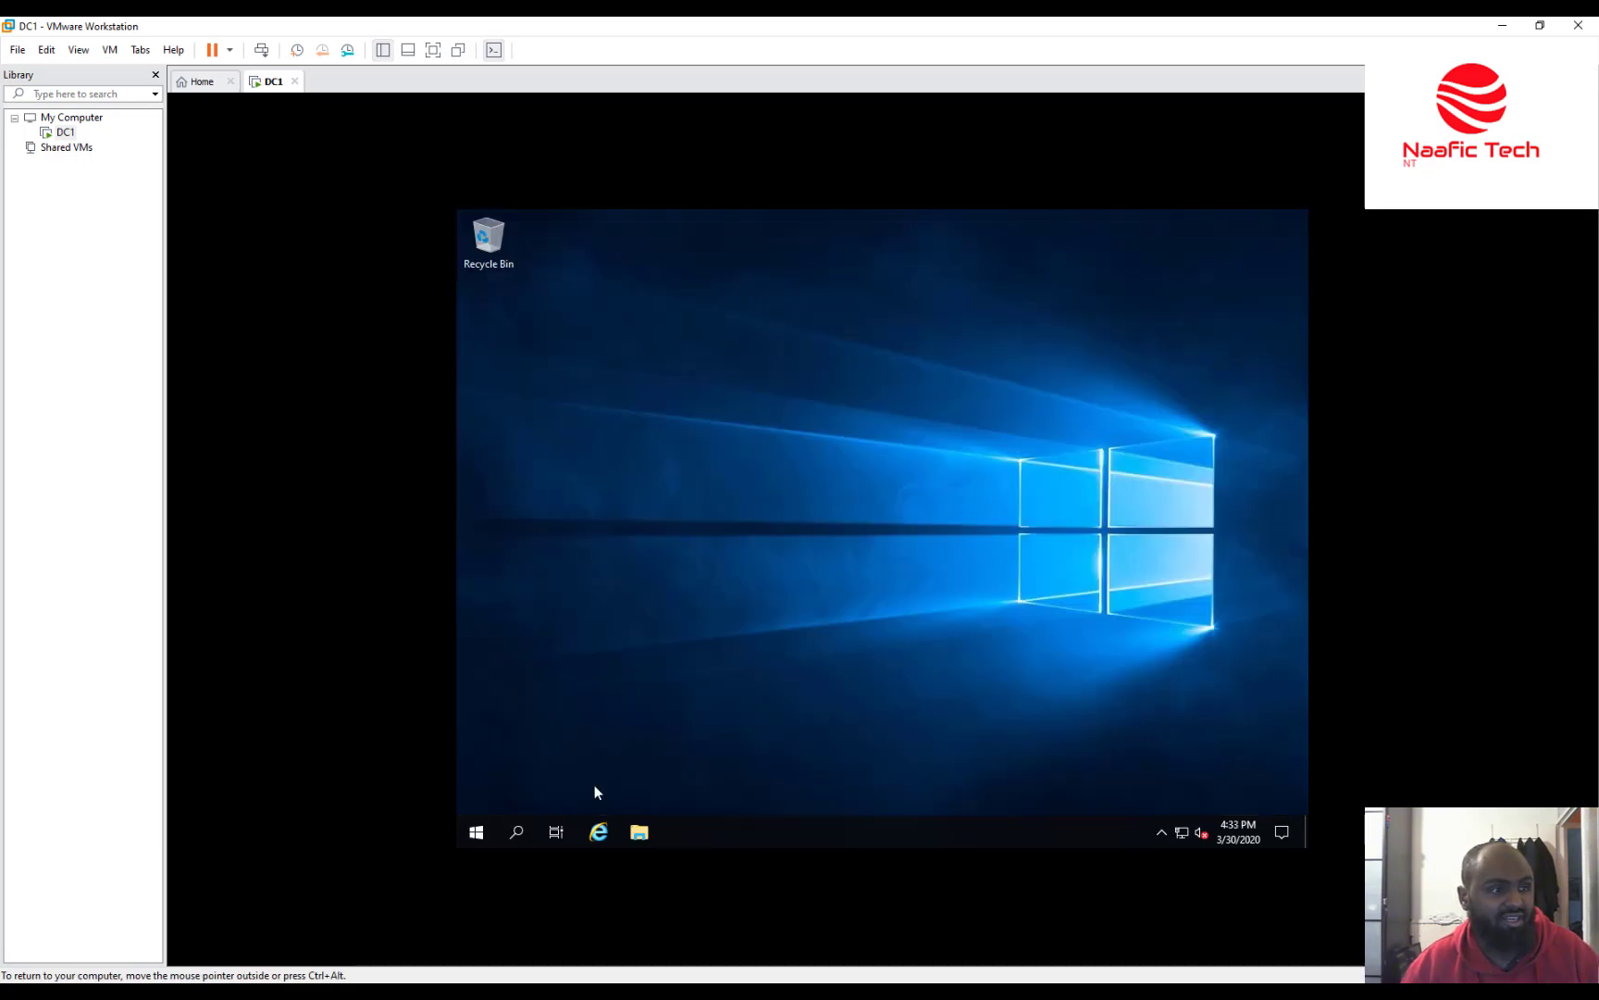
pyautogui.rightClick(476, 832)
pyautogui.moveTo(606, 781)
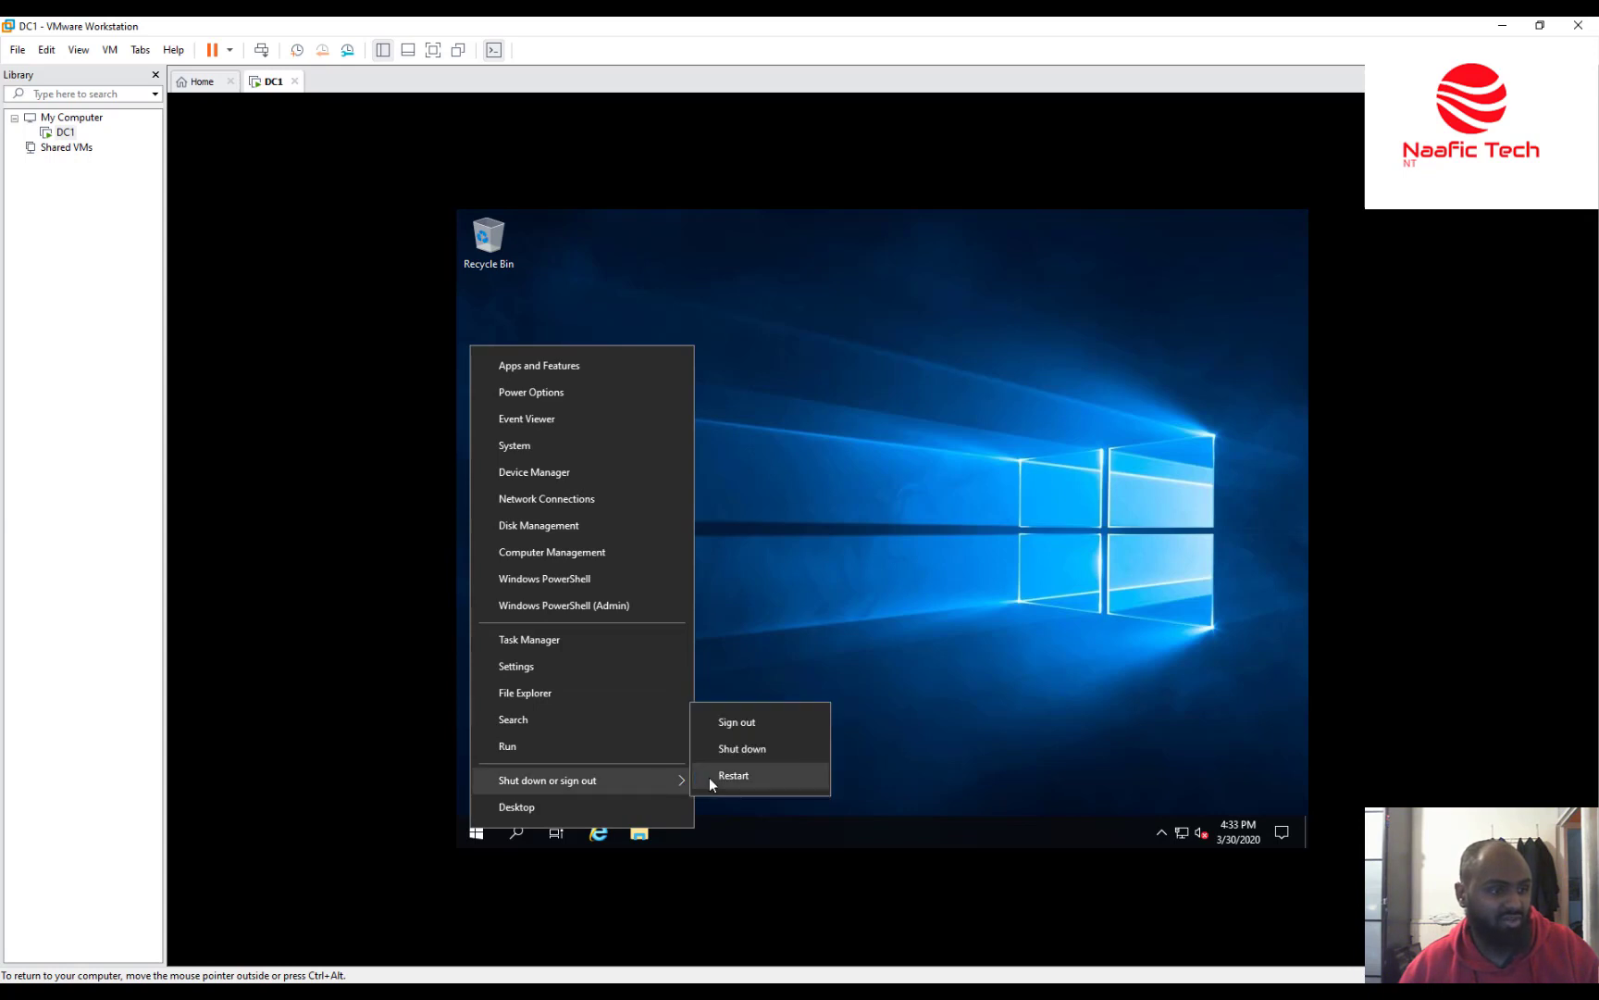
pyautogui.click(779, 633)
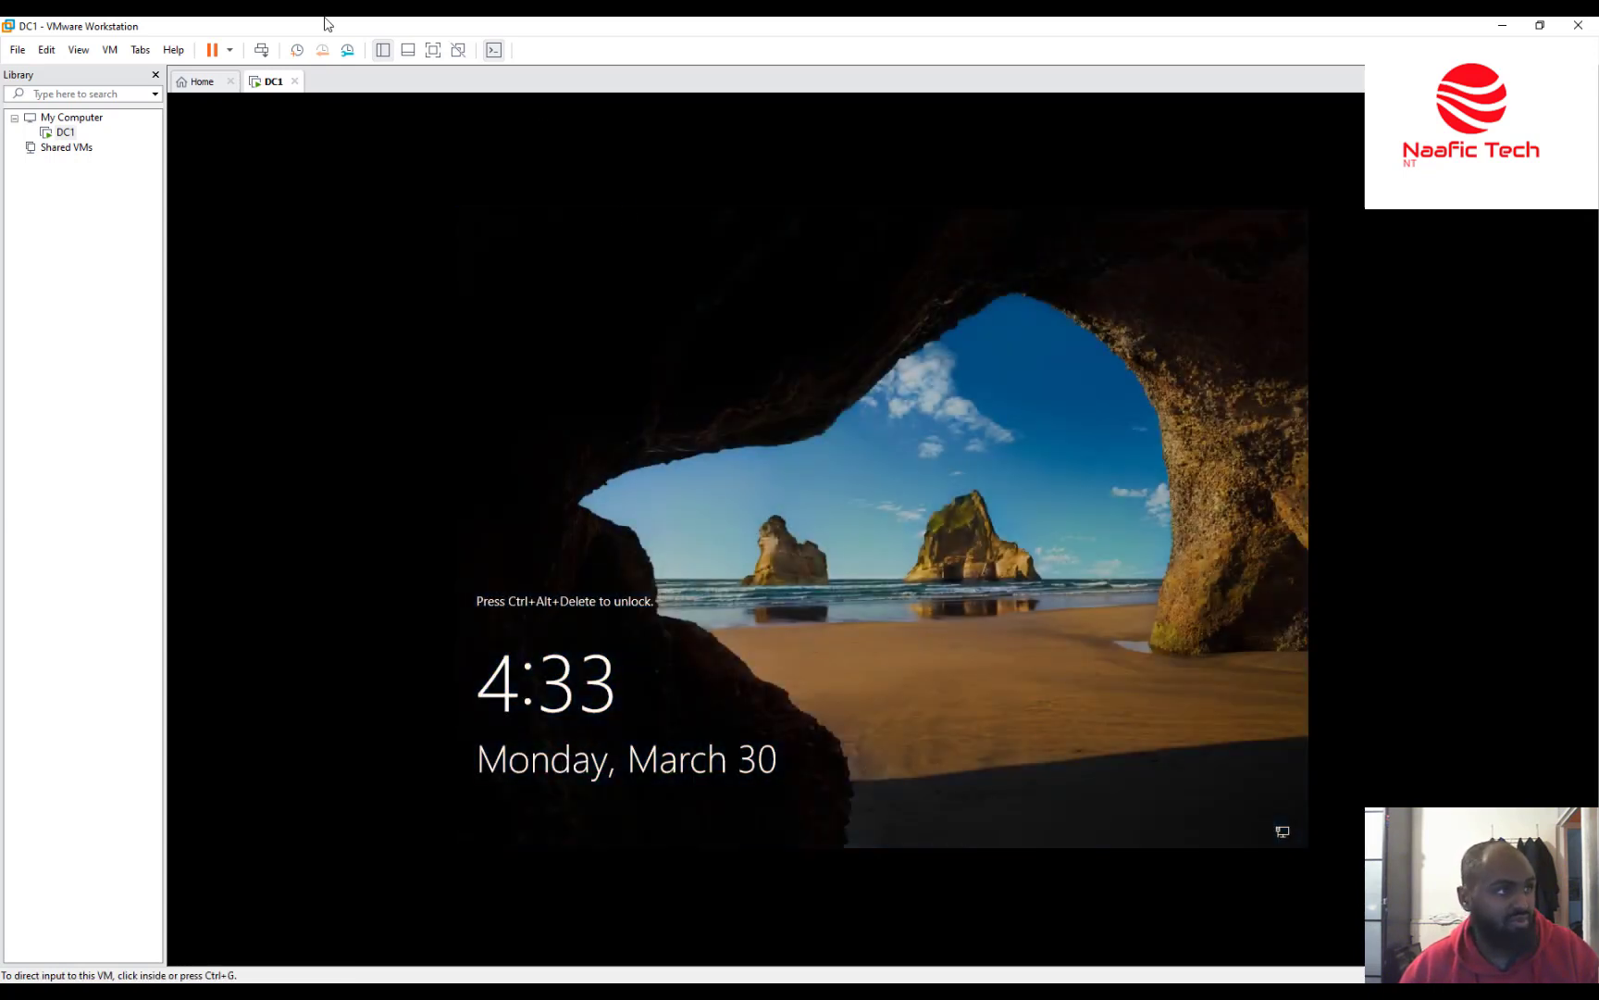
# Sign back in to DC1 as Administrator with the new password.
pyautogui.click(261, 50)
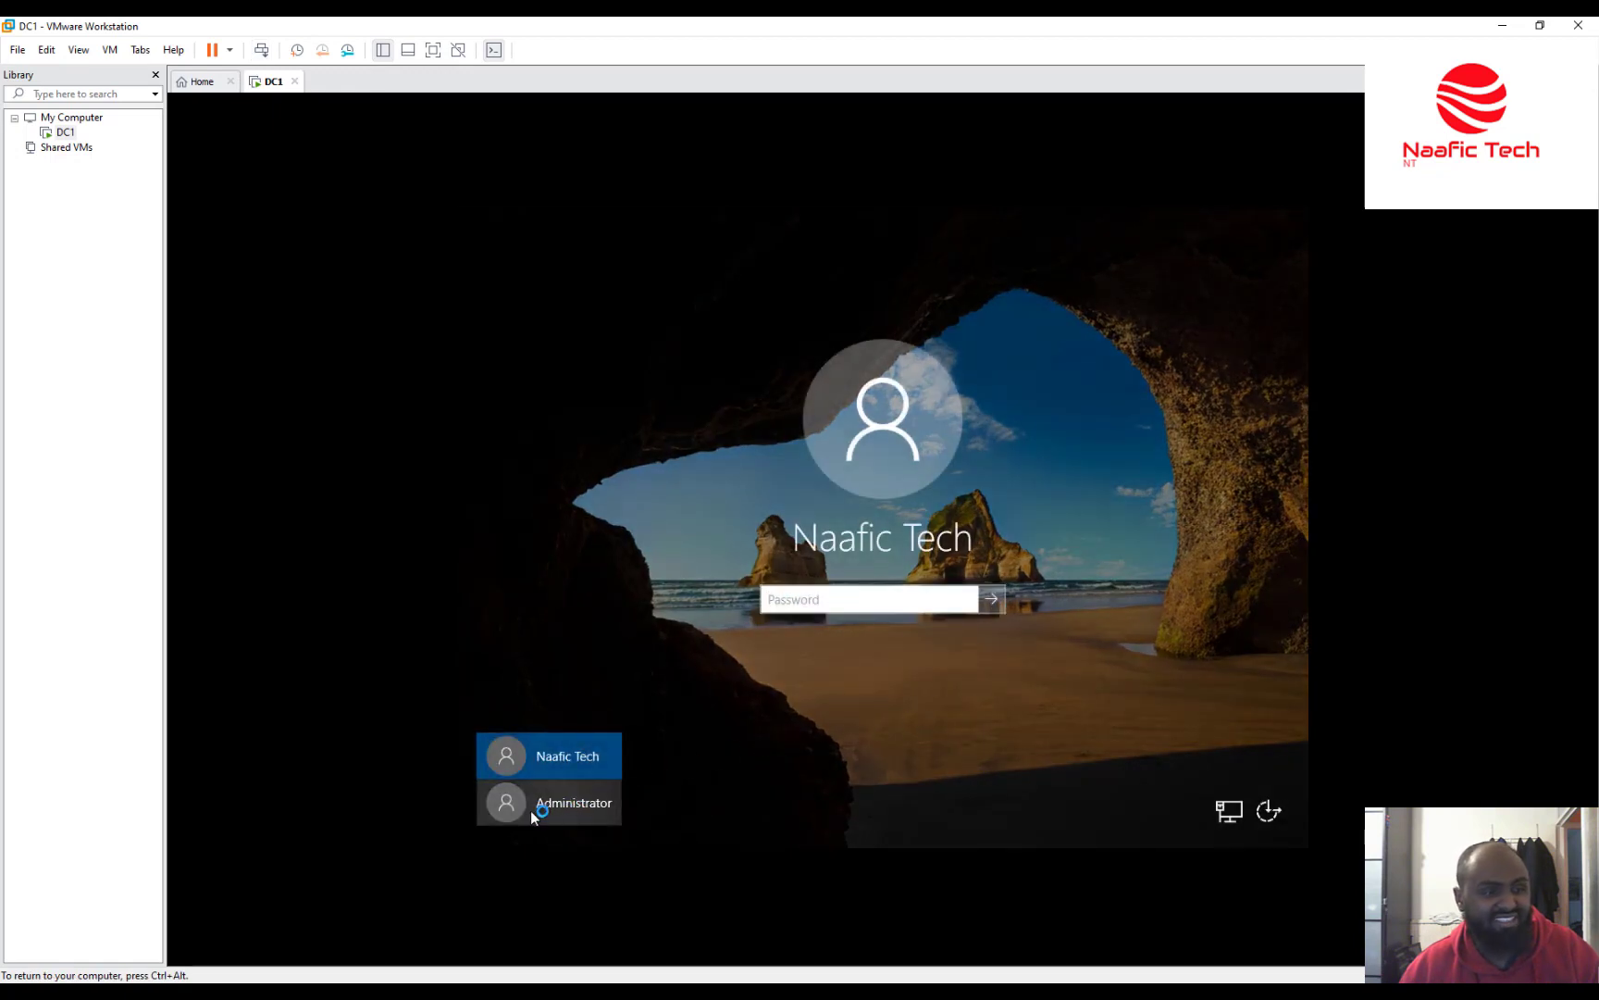
pyautogui.click(535, 813)
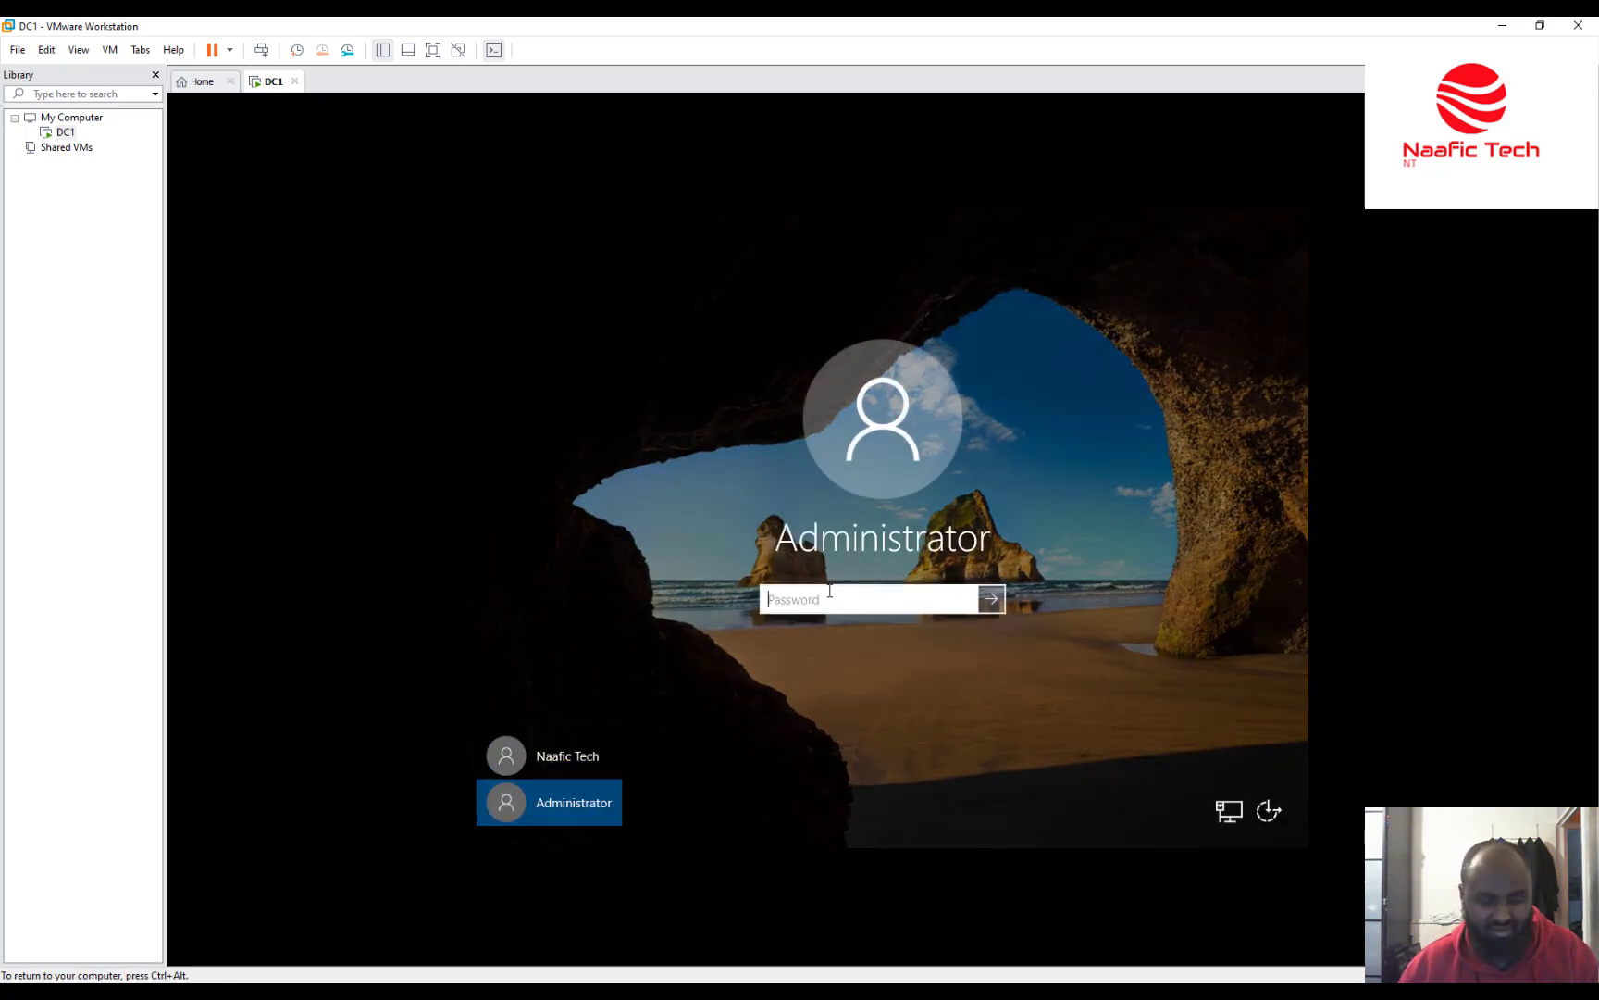
pyautogui.write('••••••••••')
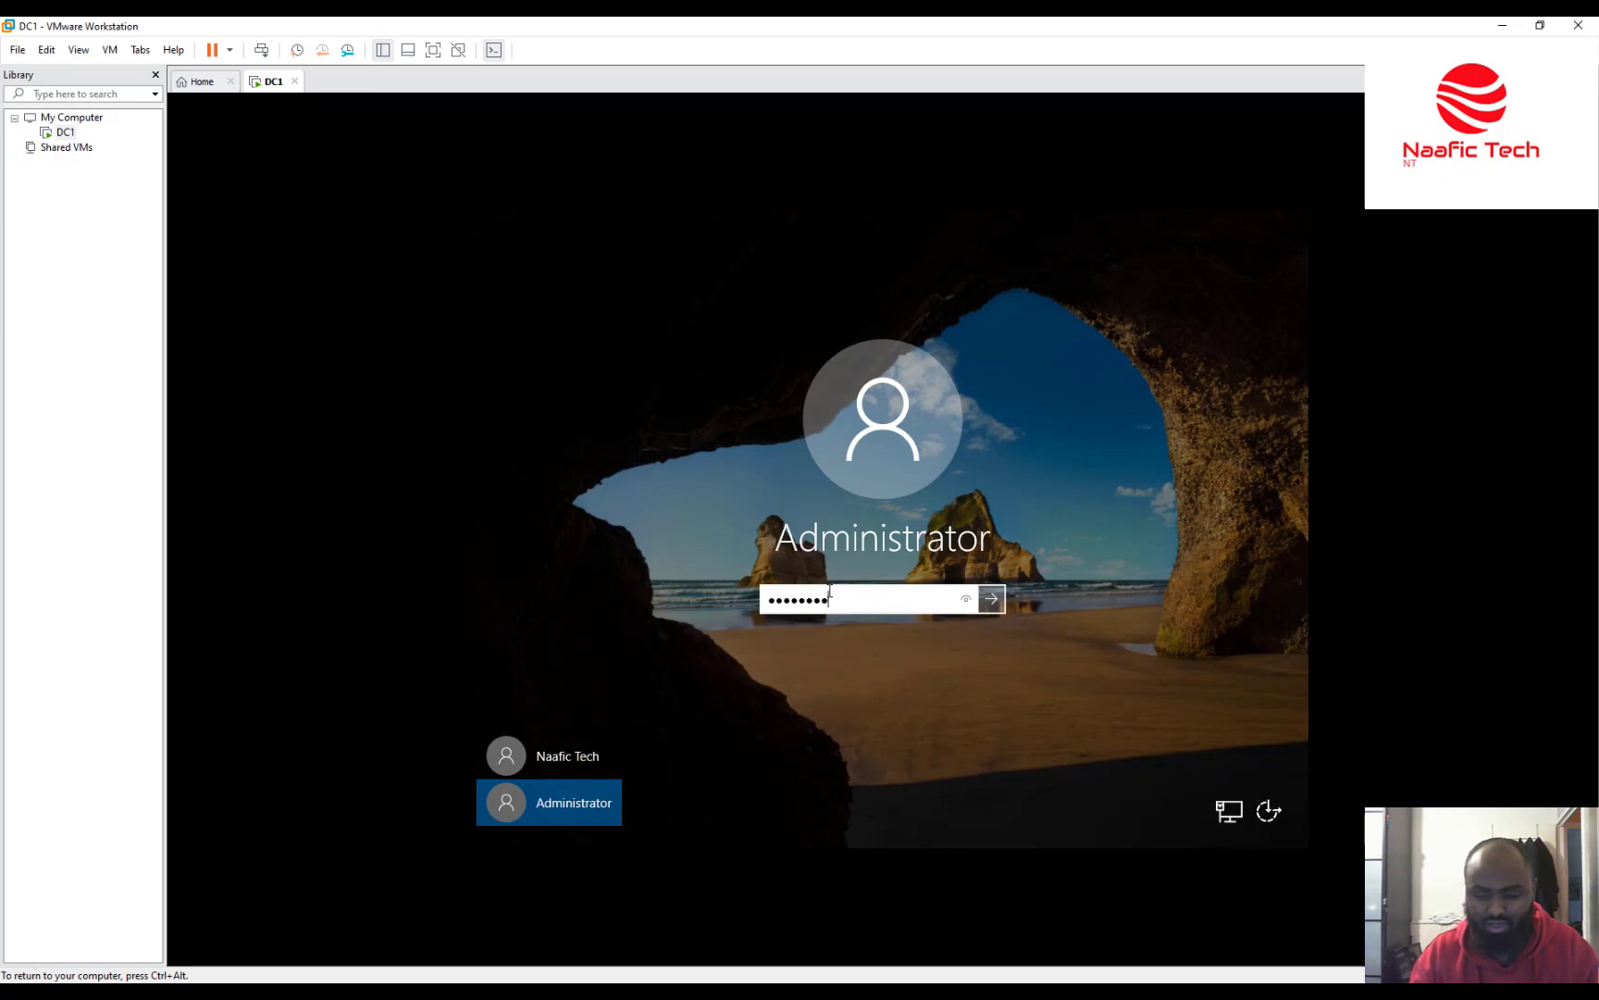
pyautogui.write('••')
pyautogui.press('Return')
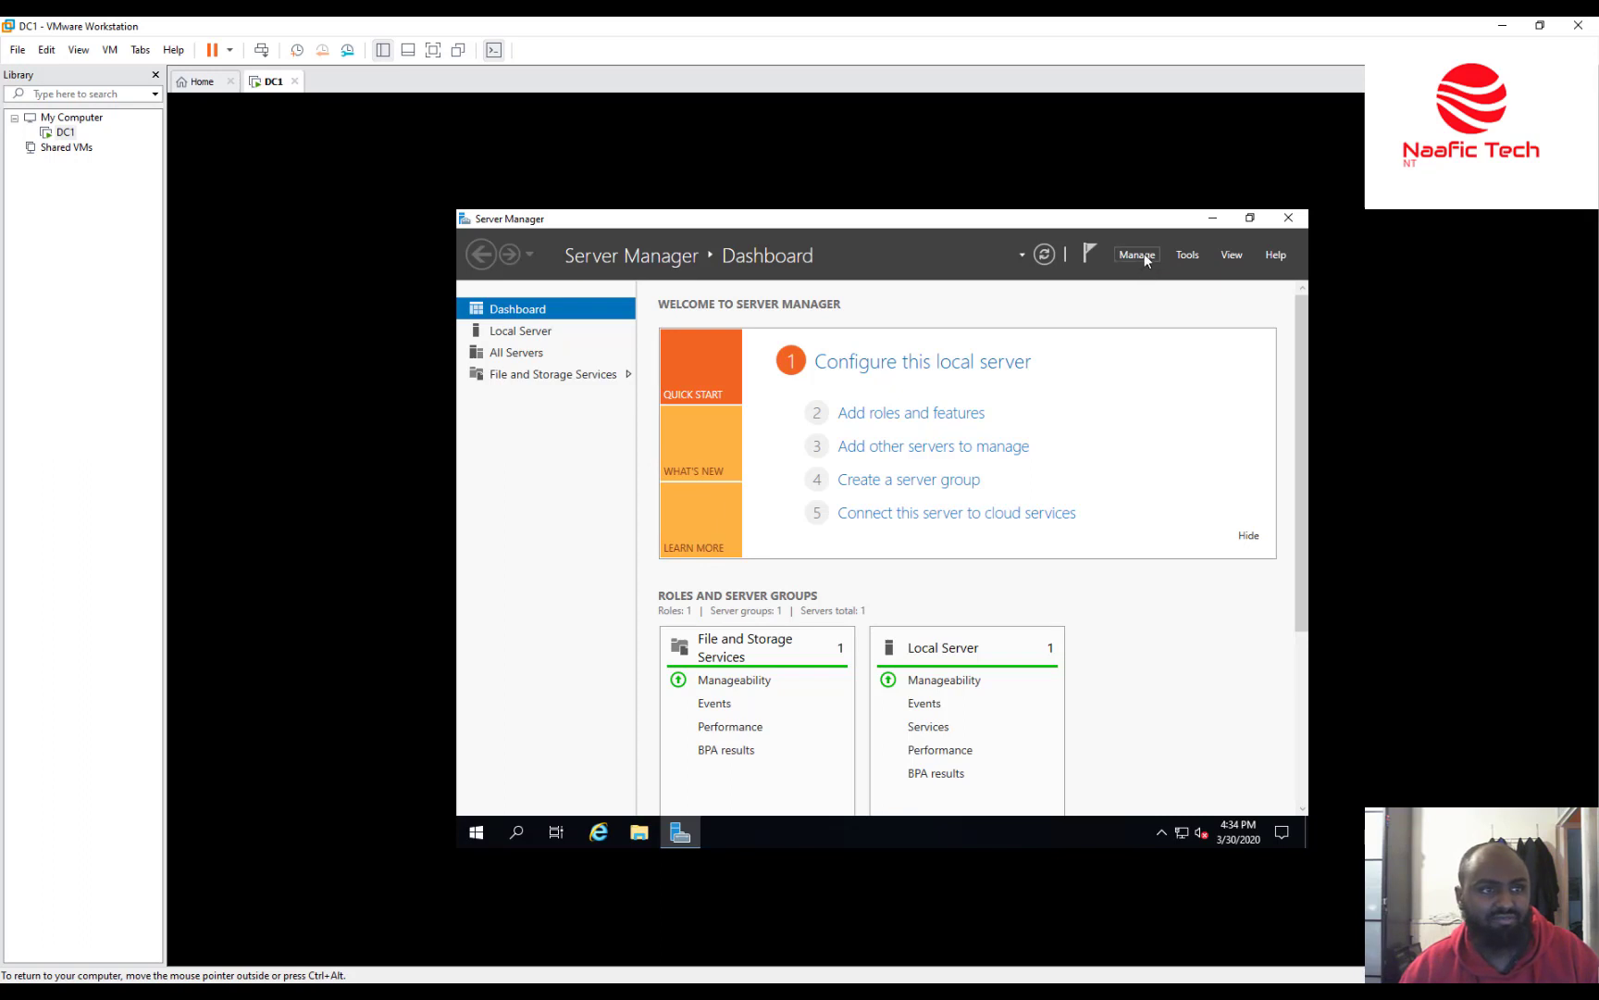
# Start Add Roles and Features with a role-based installation targeting DC1.
pyautogui.click(1145, 257)
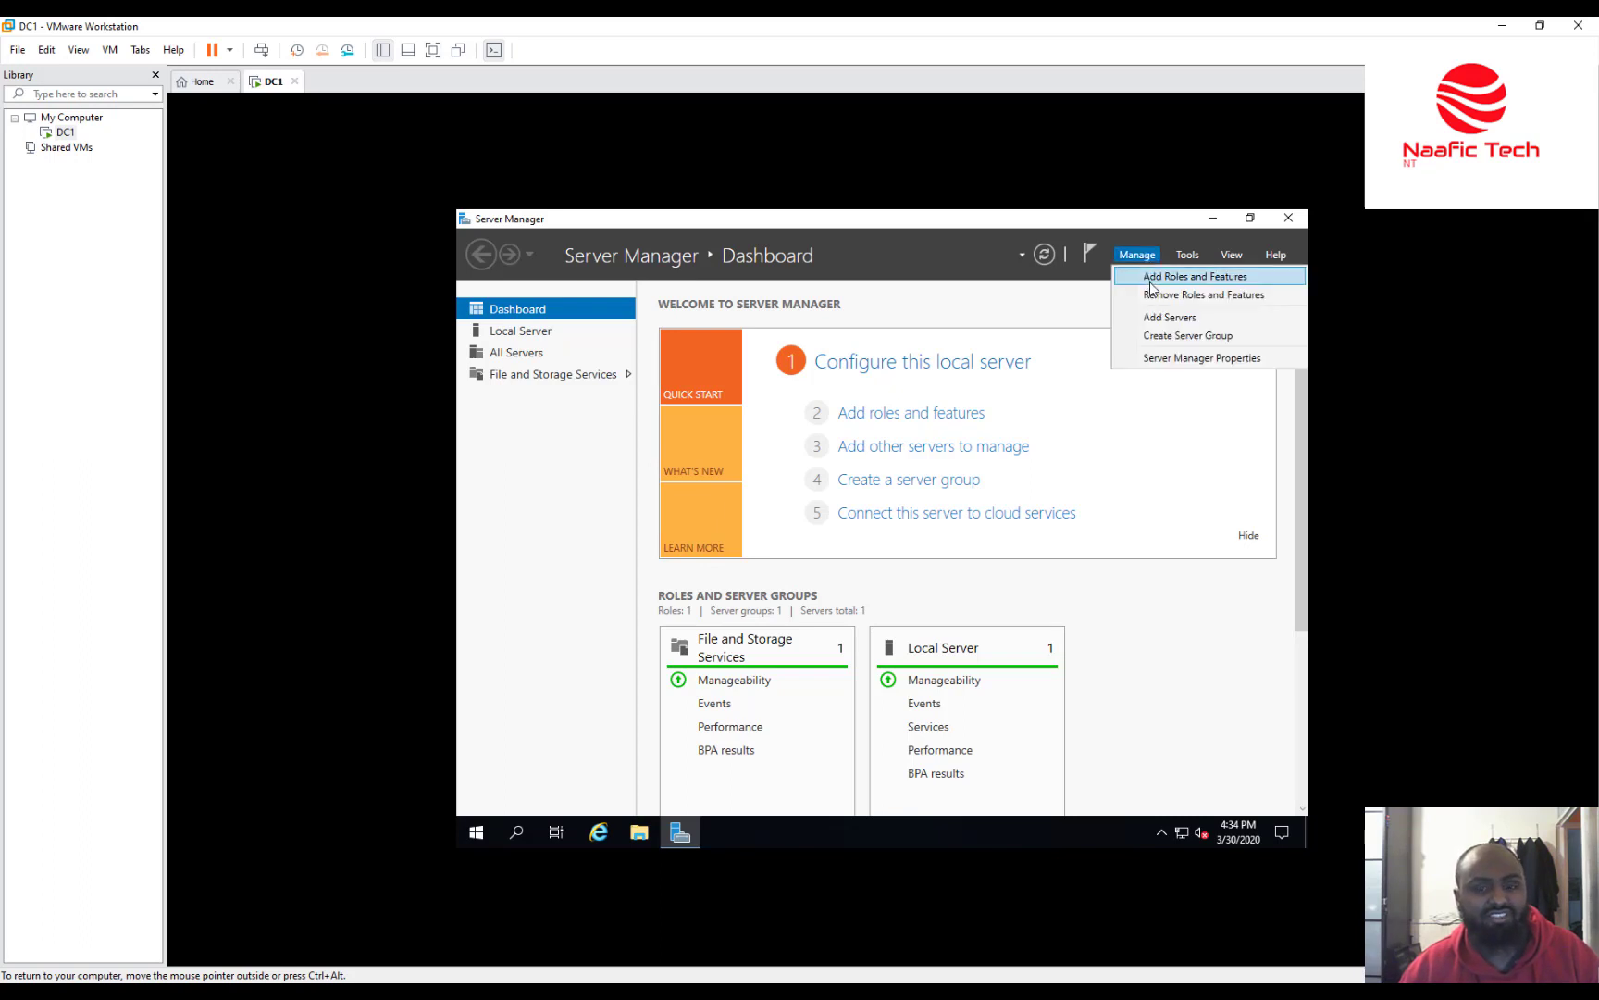
pyautogui.click(1151, 283)
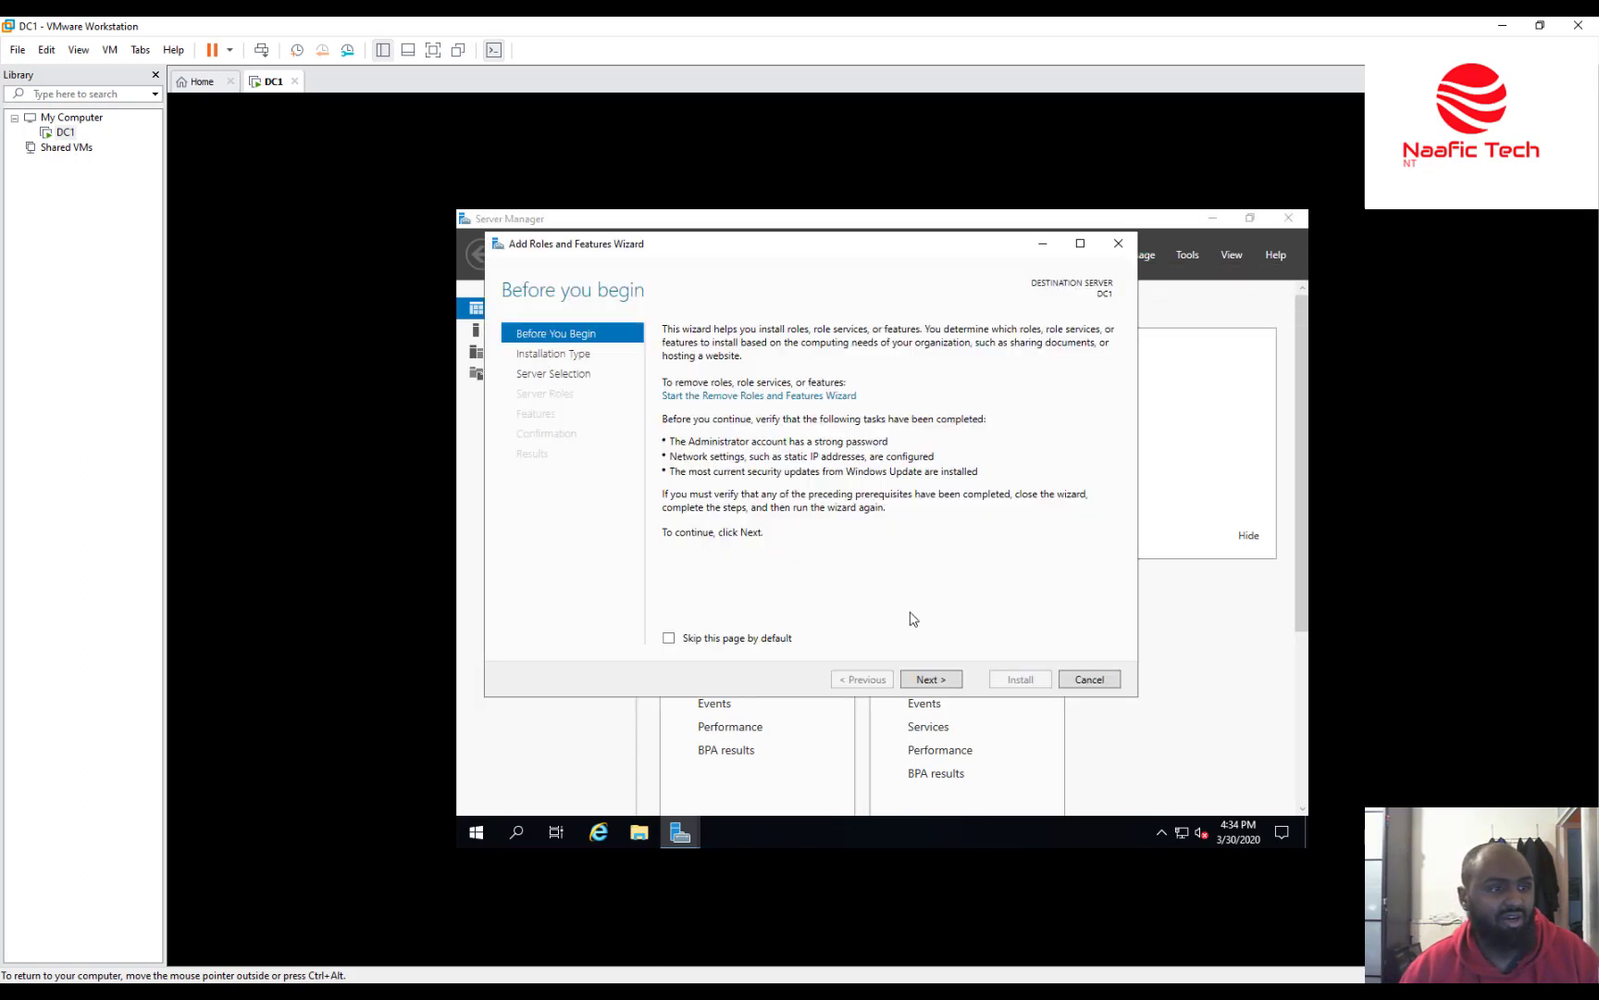
pyautogui.click(928, 680)
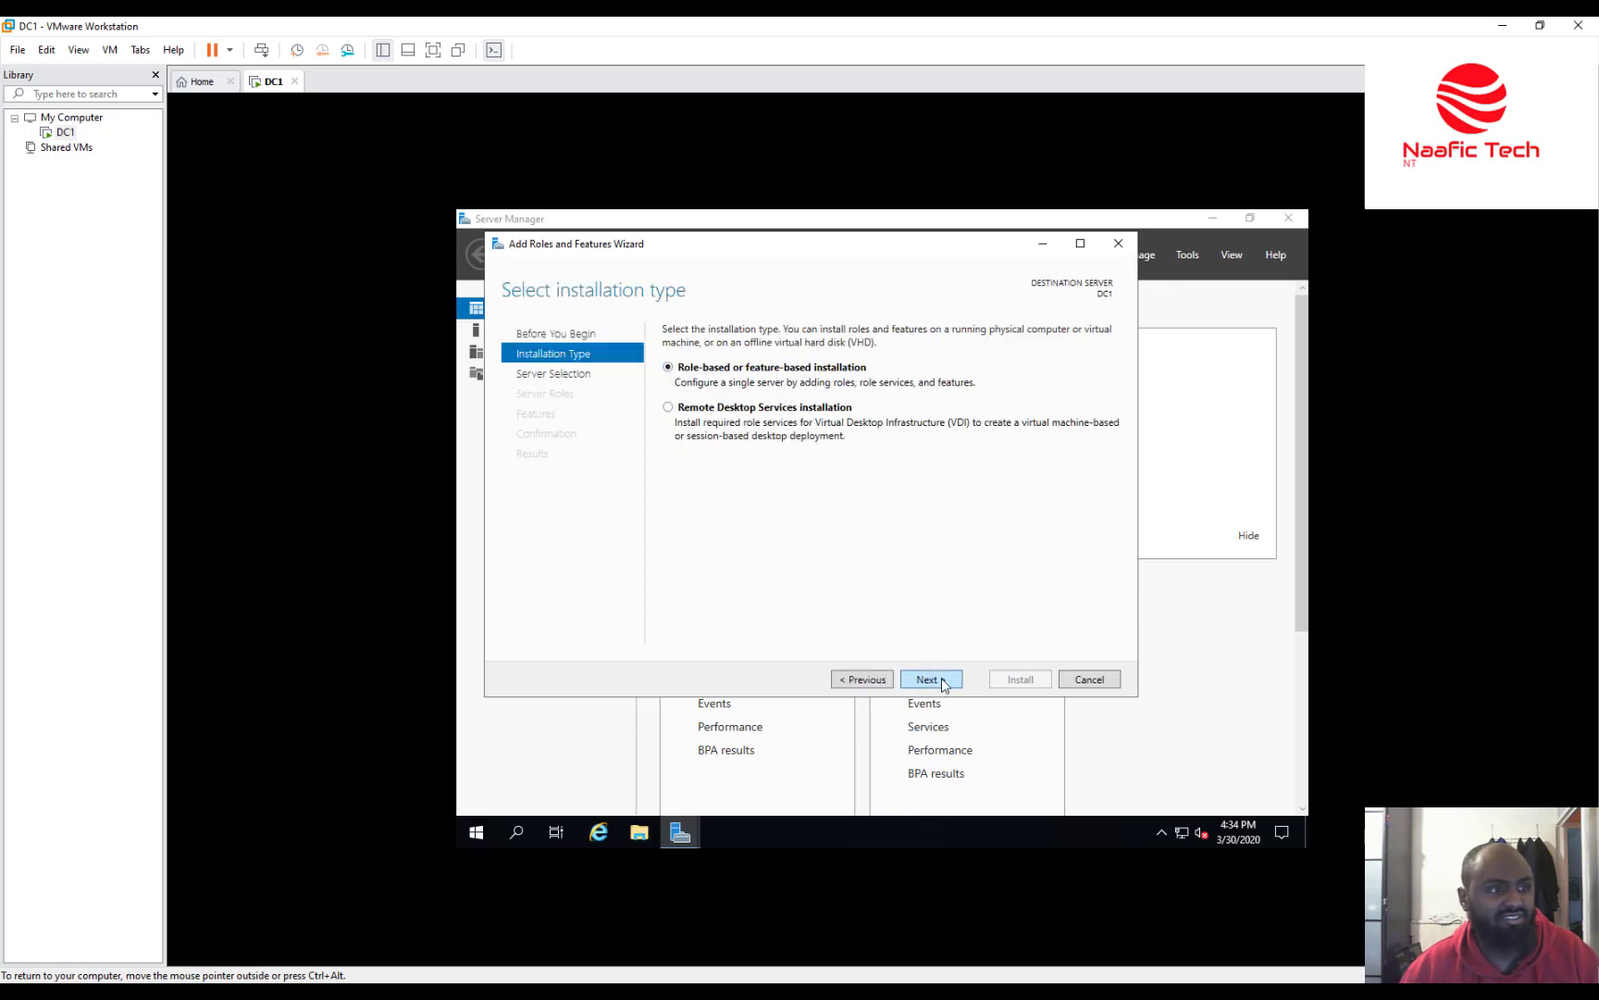
pyautogui.click(928, 680)
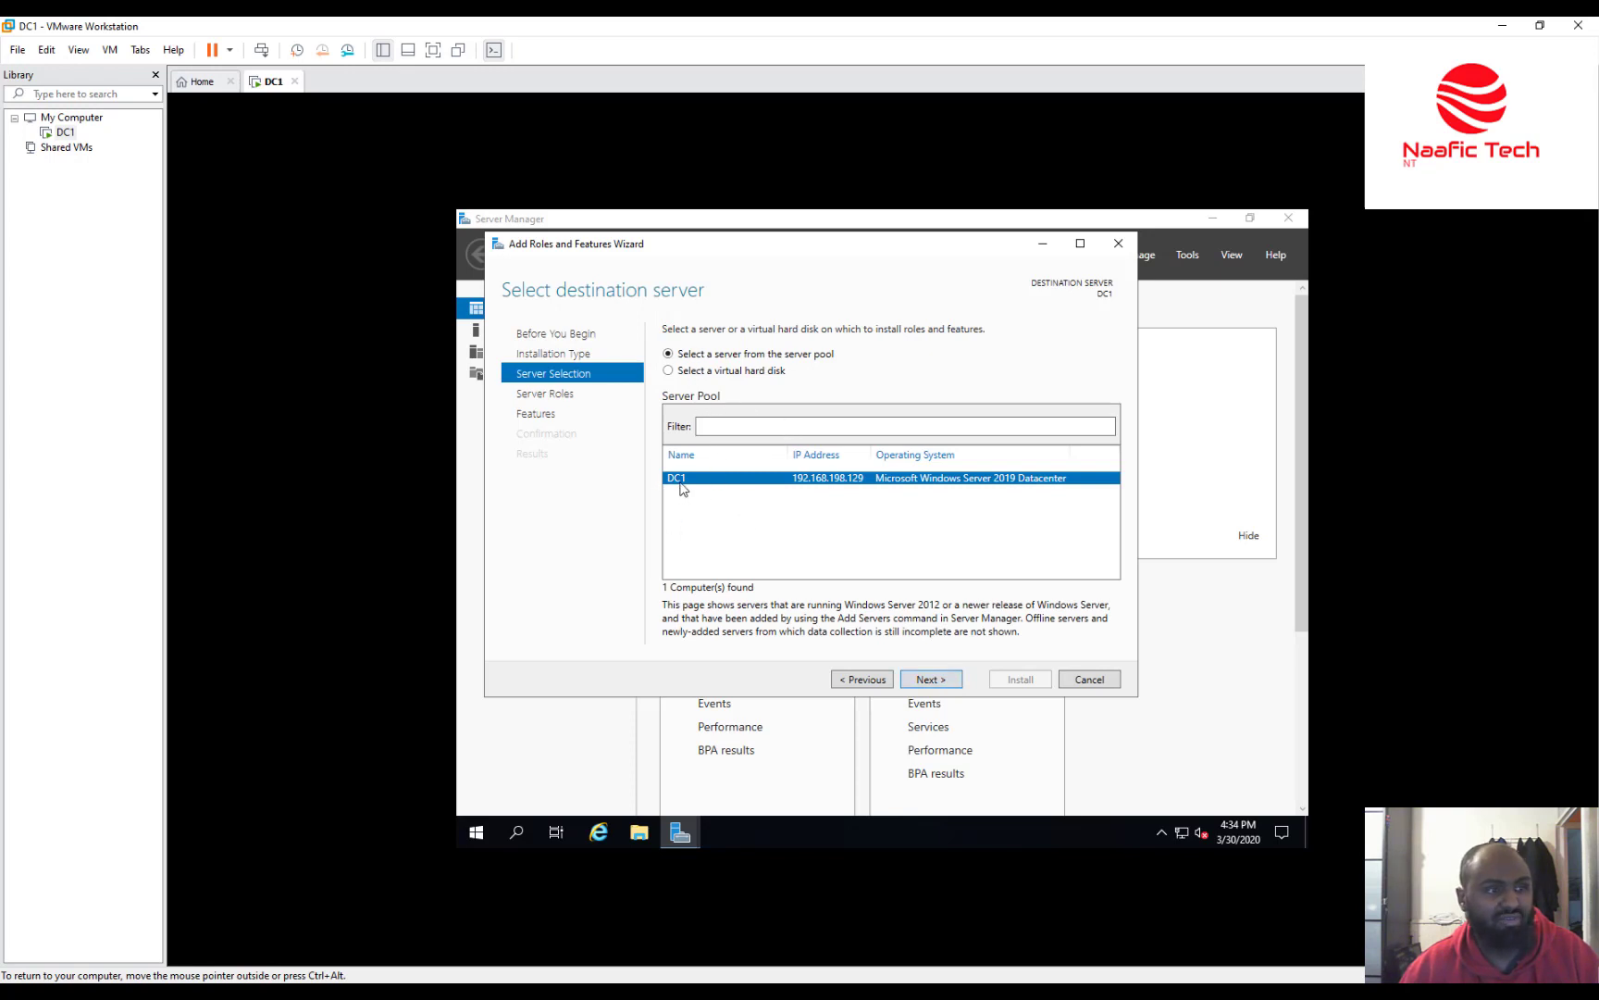
pyautogui.click(929, 679)
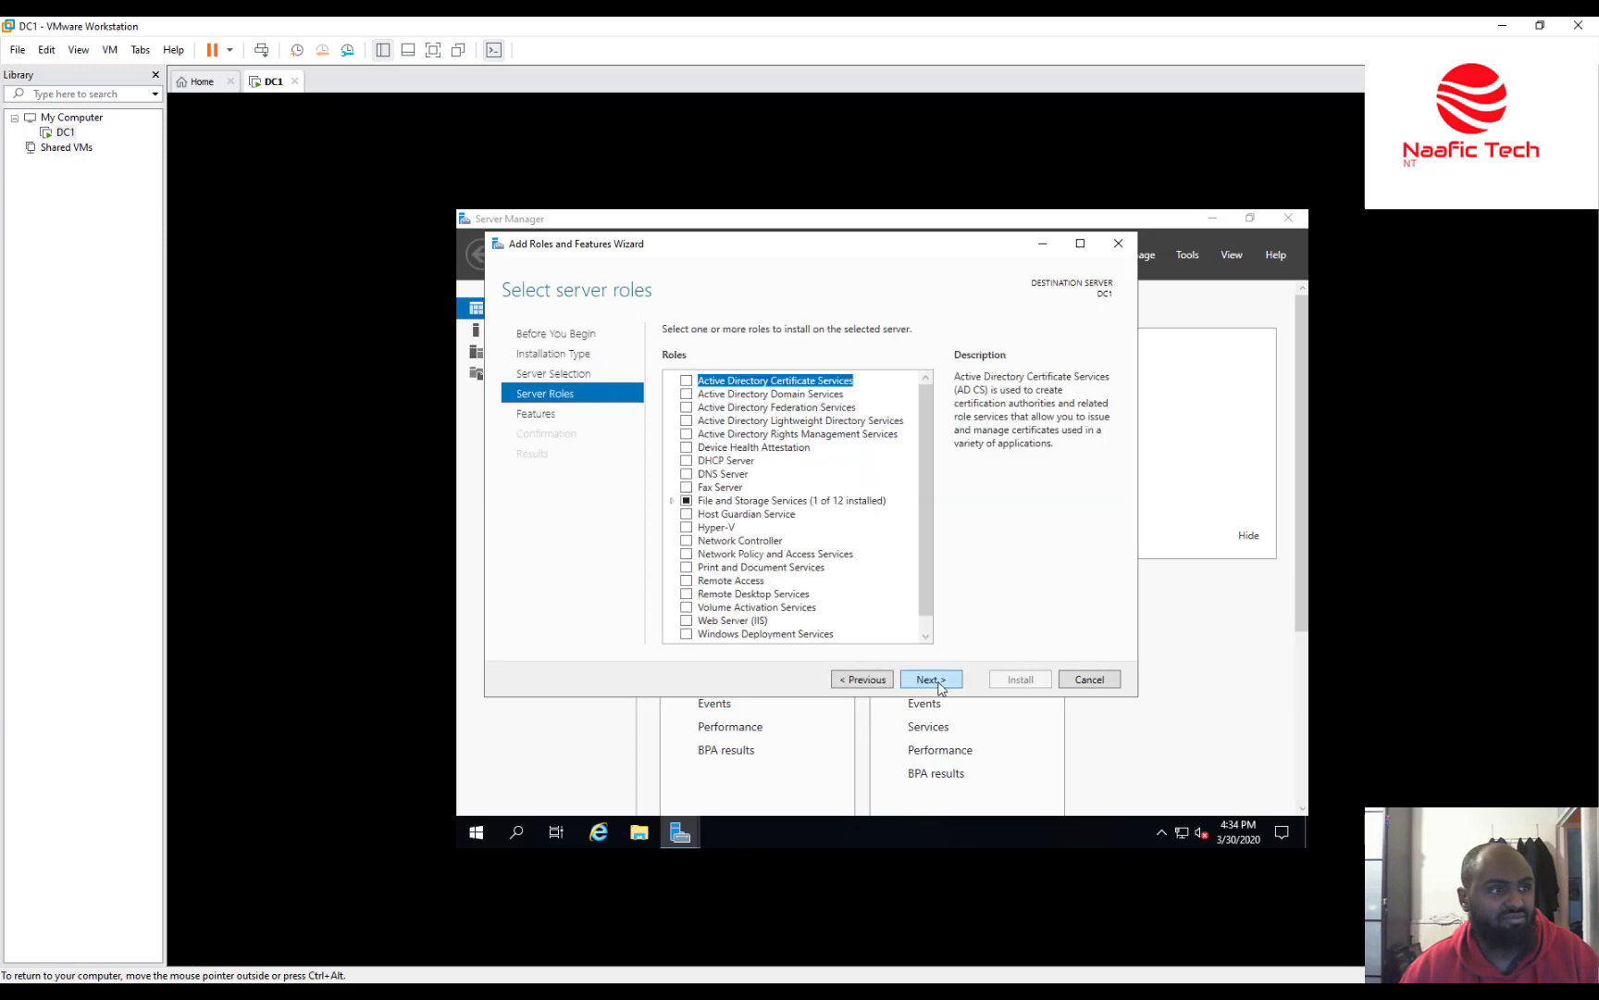
# Select Active Directory Domain Services with its required features and continue to Features.
pyautogui.click(686, 394)
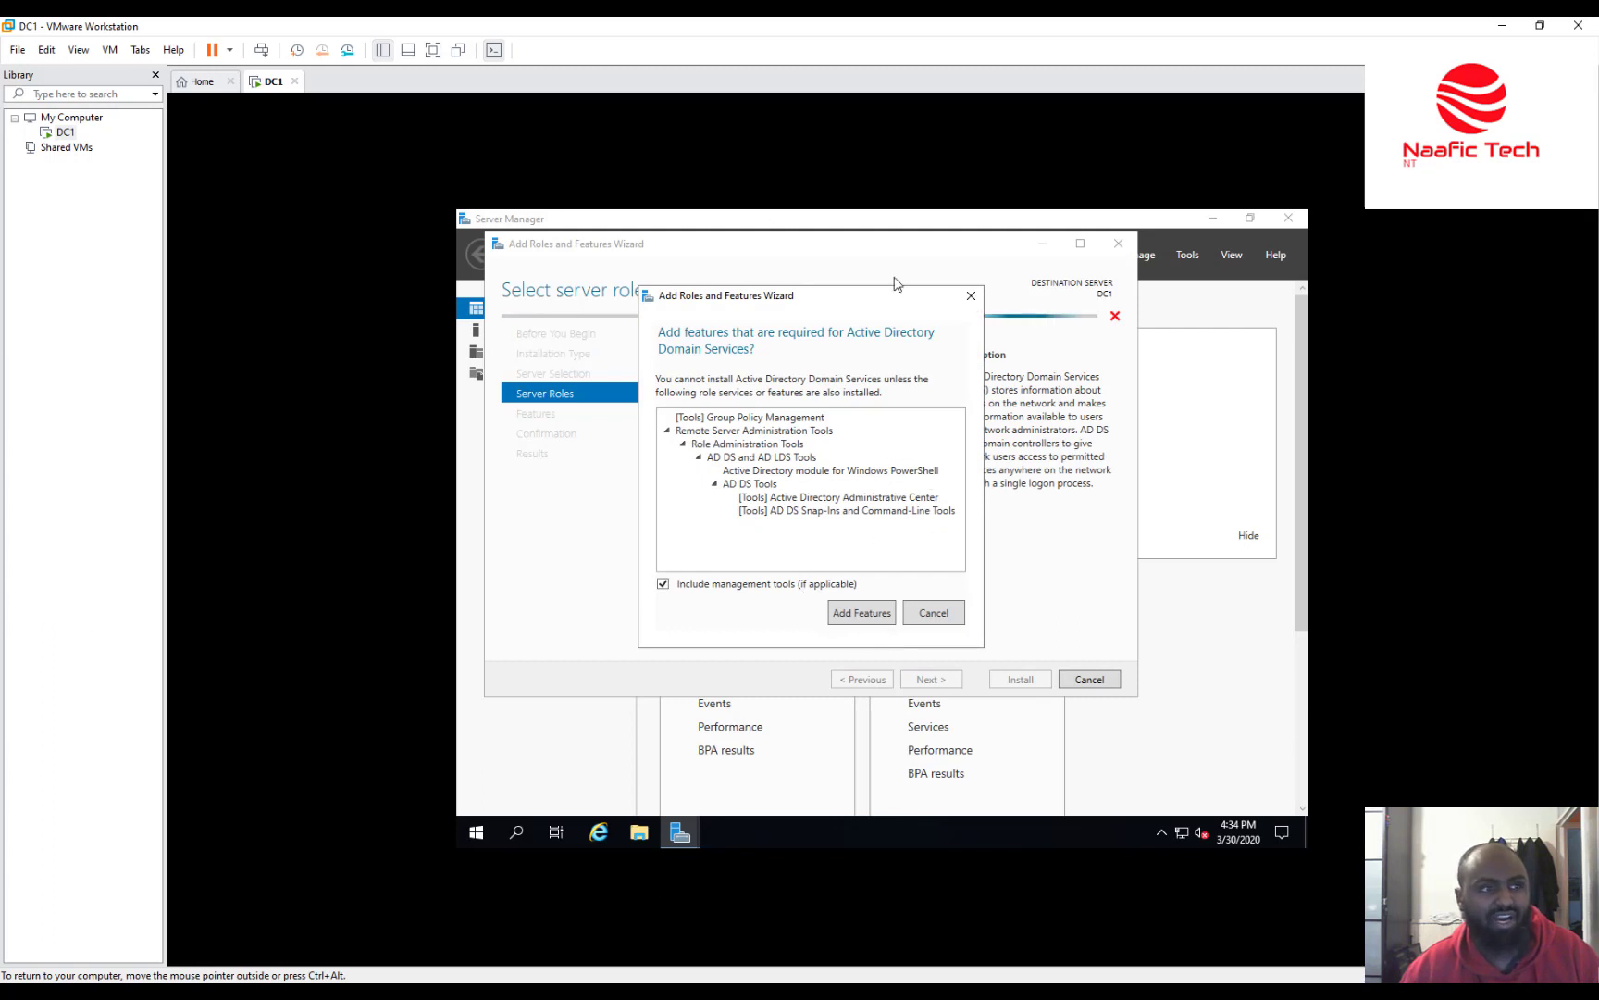
pyautogui.click(844, 615)
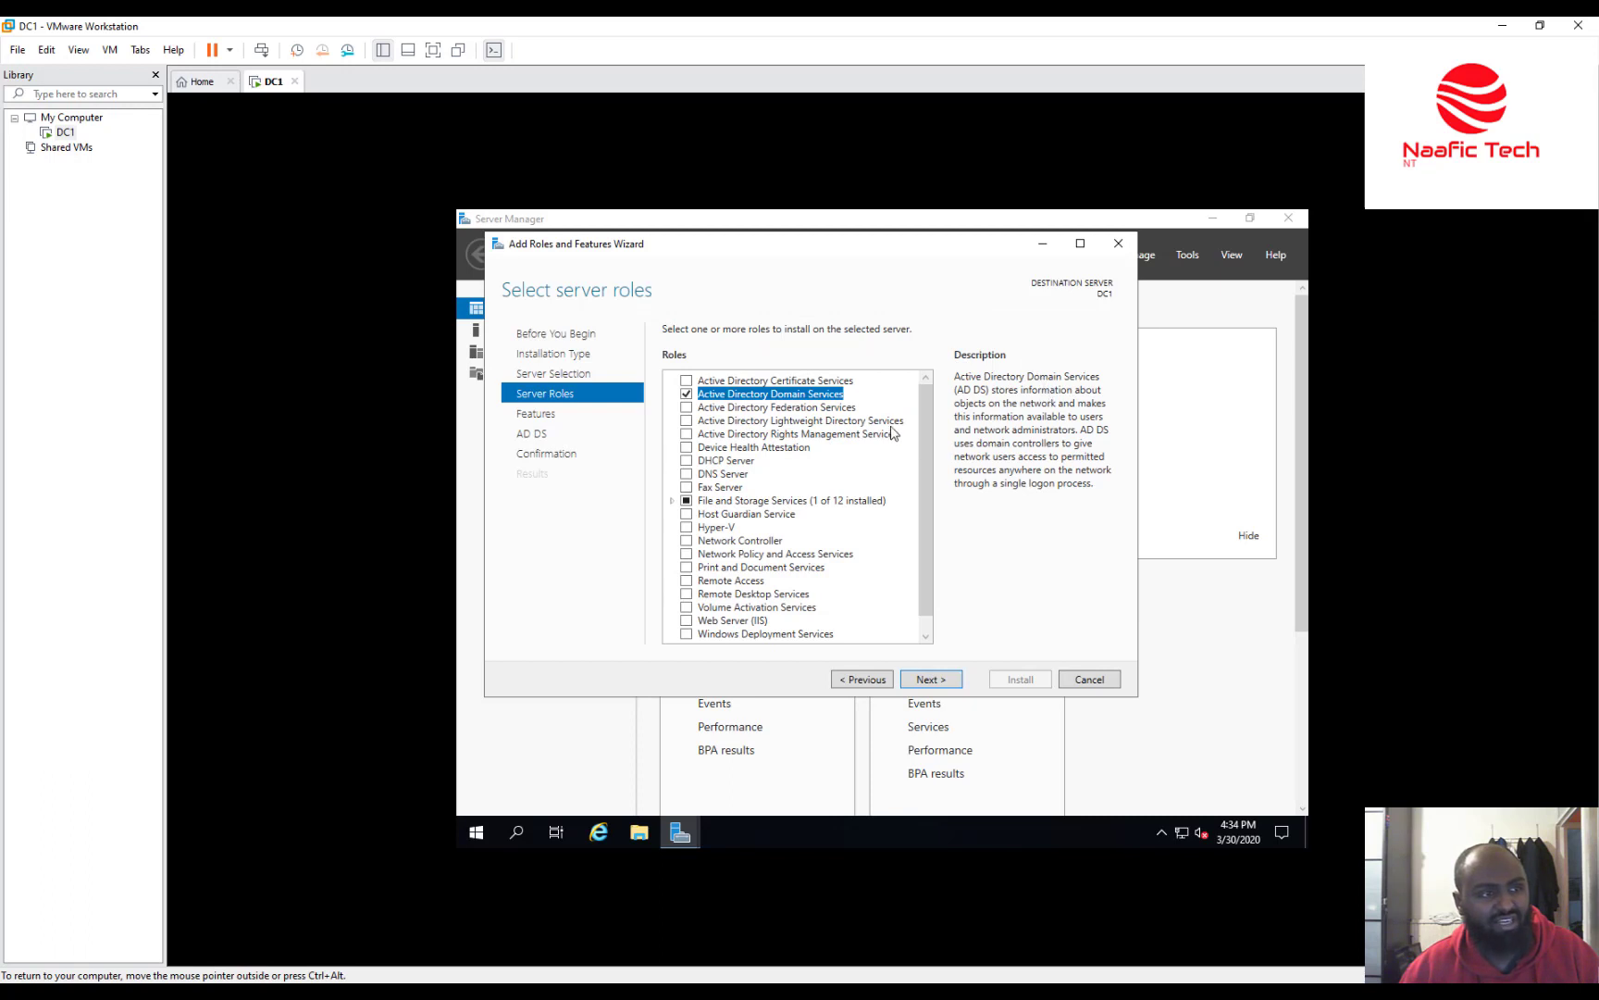
pyautogui.click(759, 382)
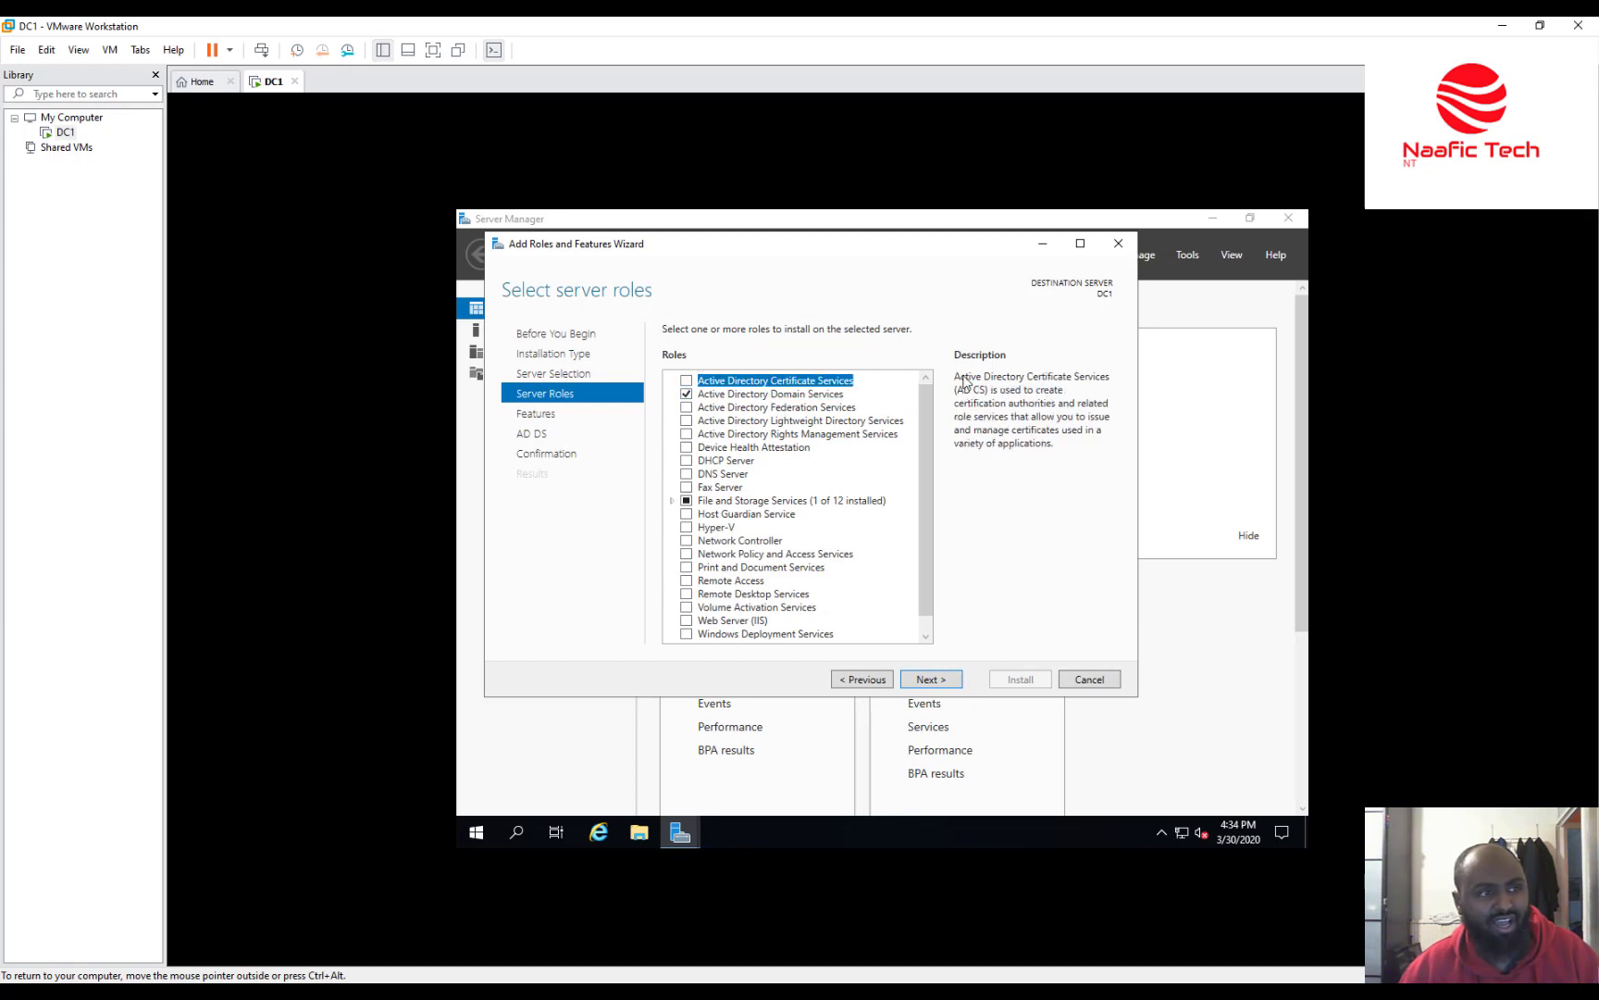
pyautogui.click(765, 396)
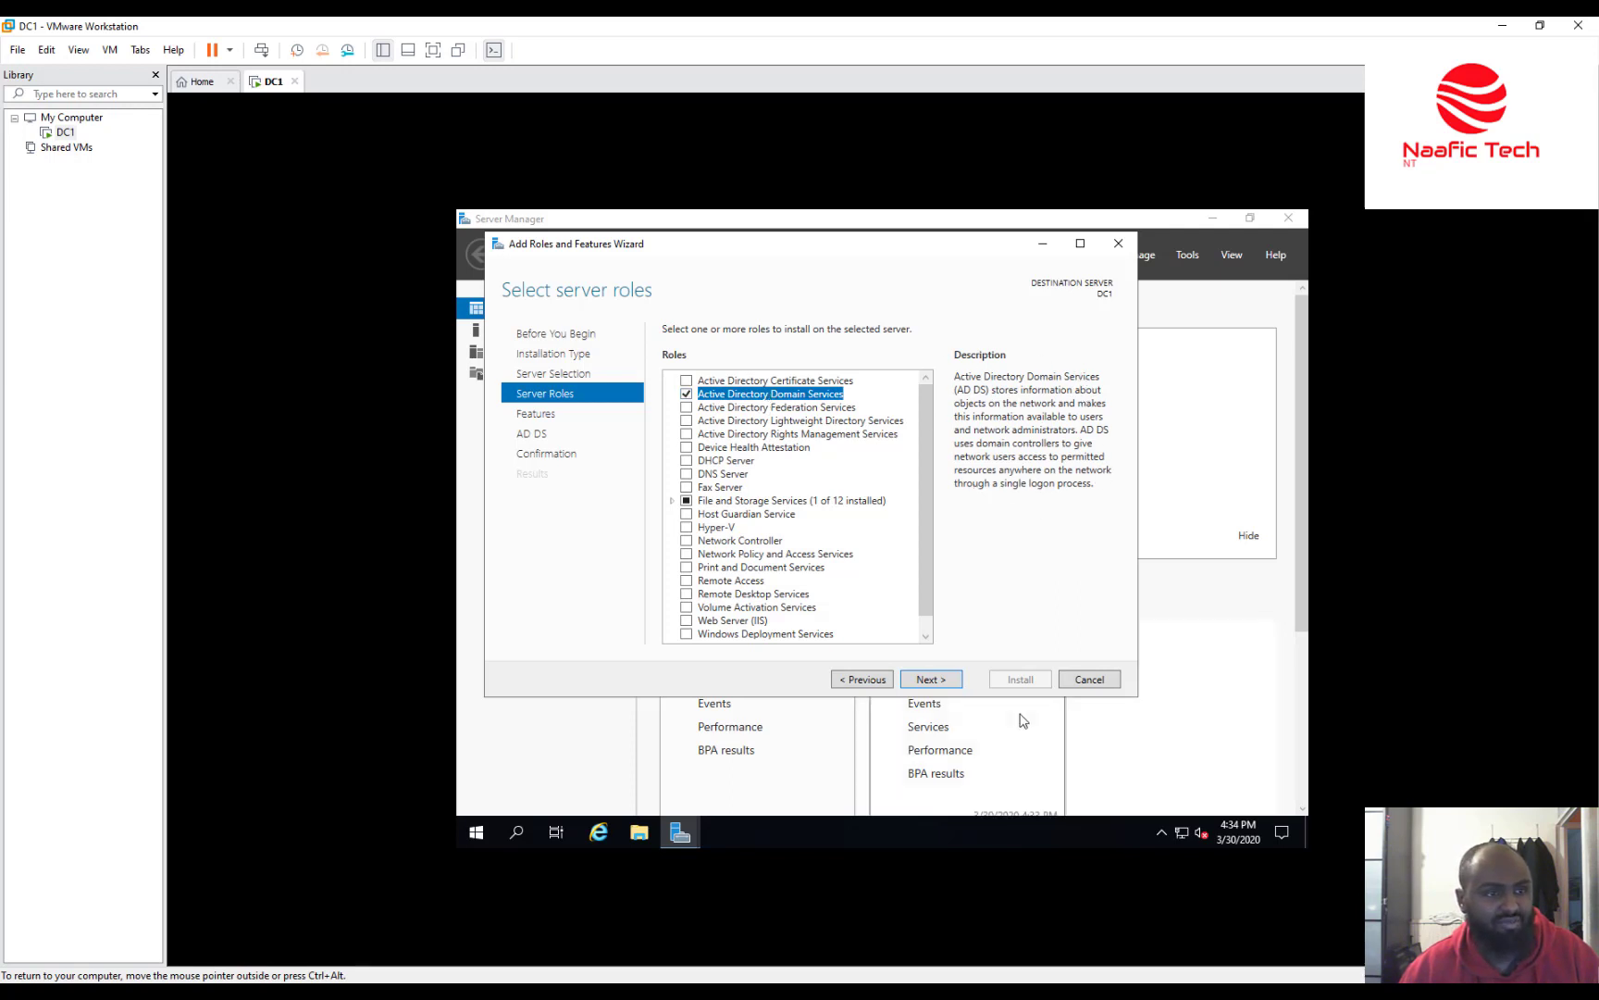
pyautogui.click(938, 681)
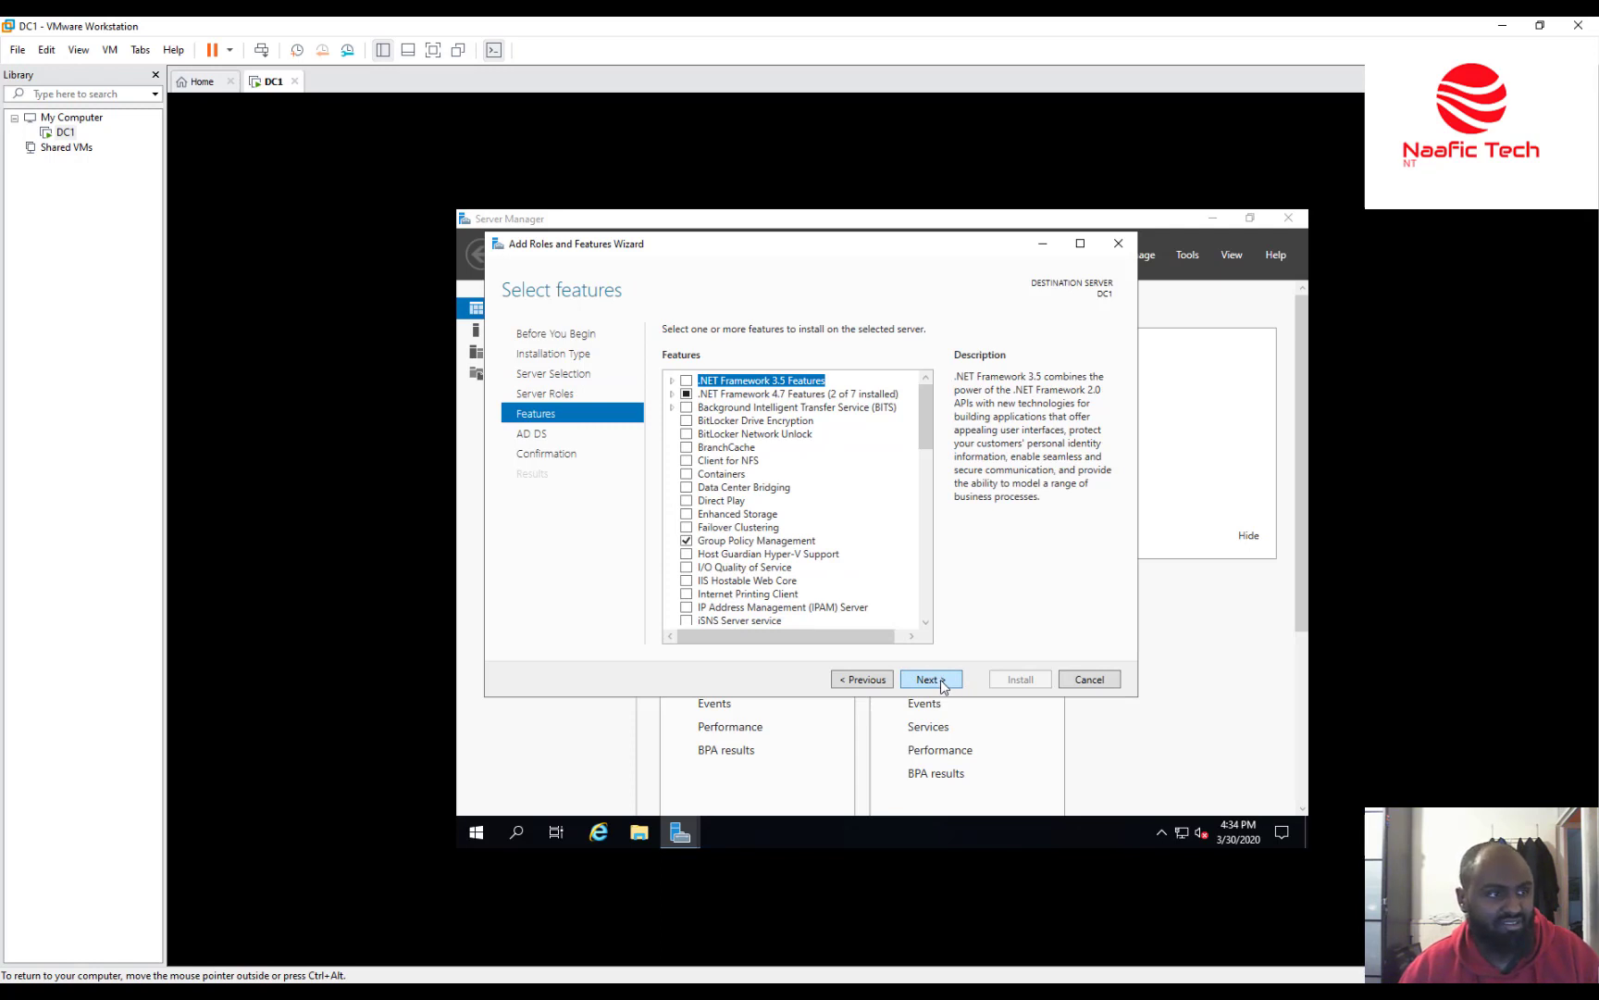
# Accept the default features, install the AD DS role on DC1, and close the wizard after success.
pyautogui.click(940, 683)
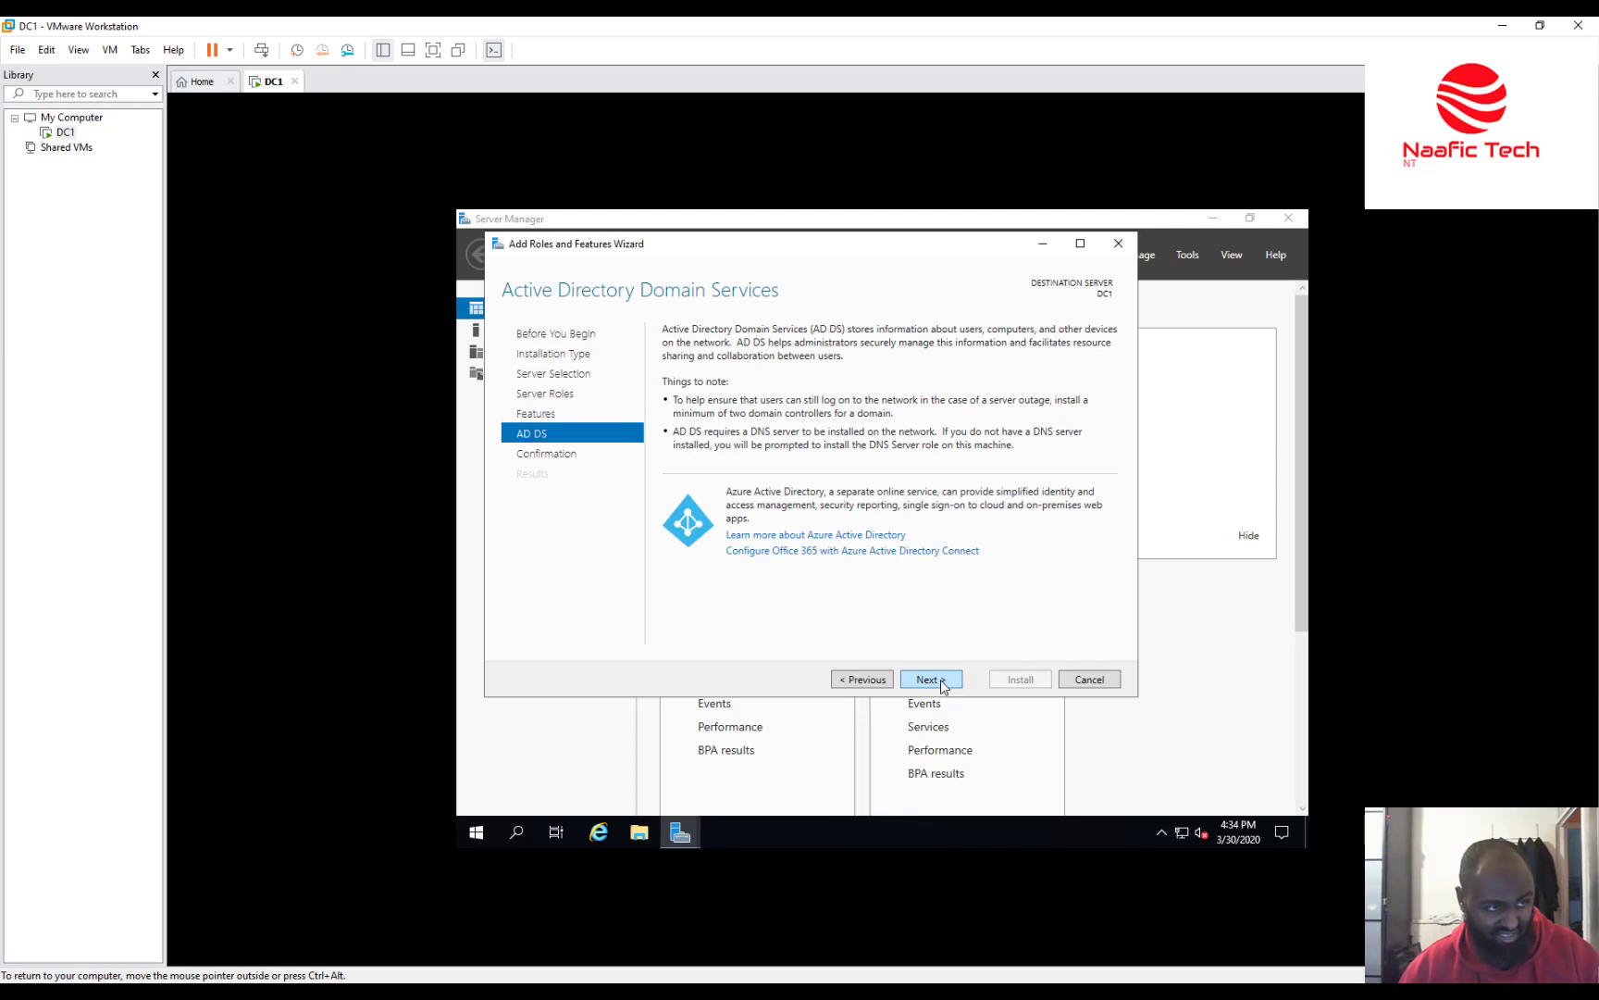
pyautogui.click(942, 686)
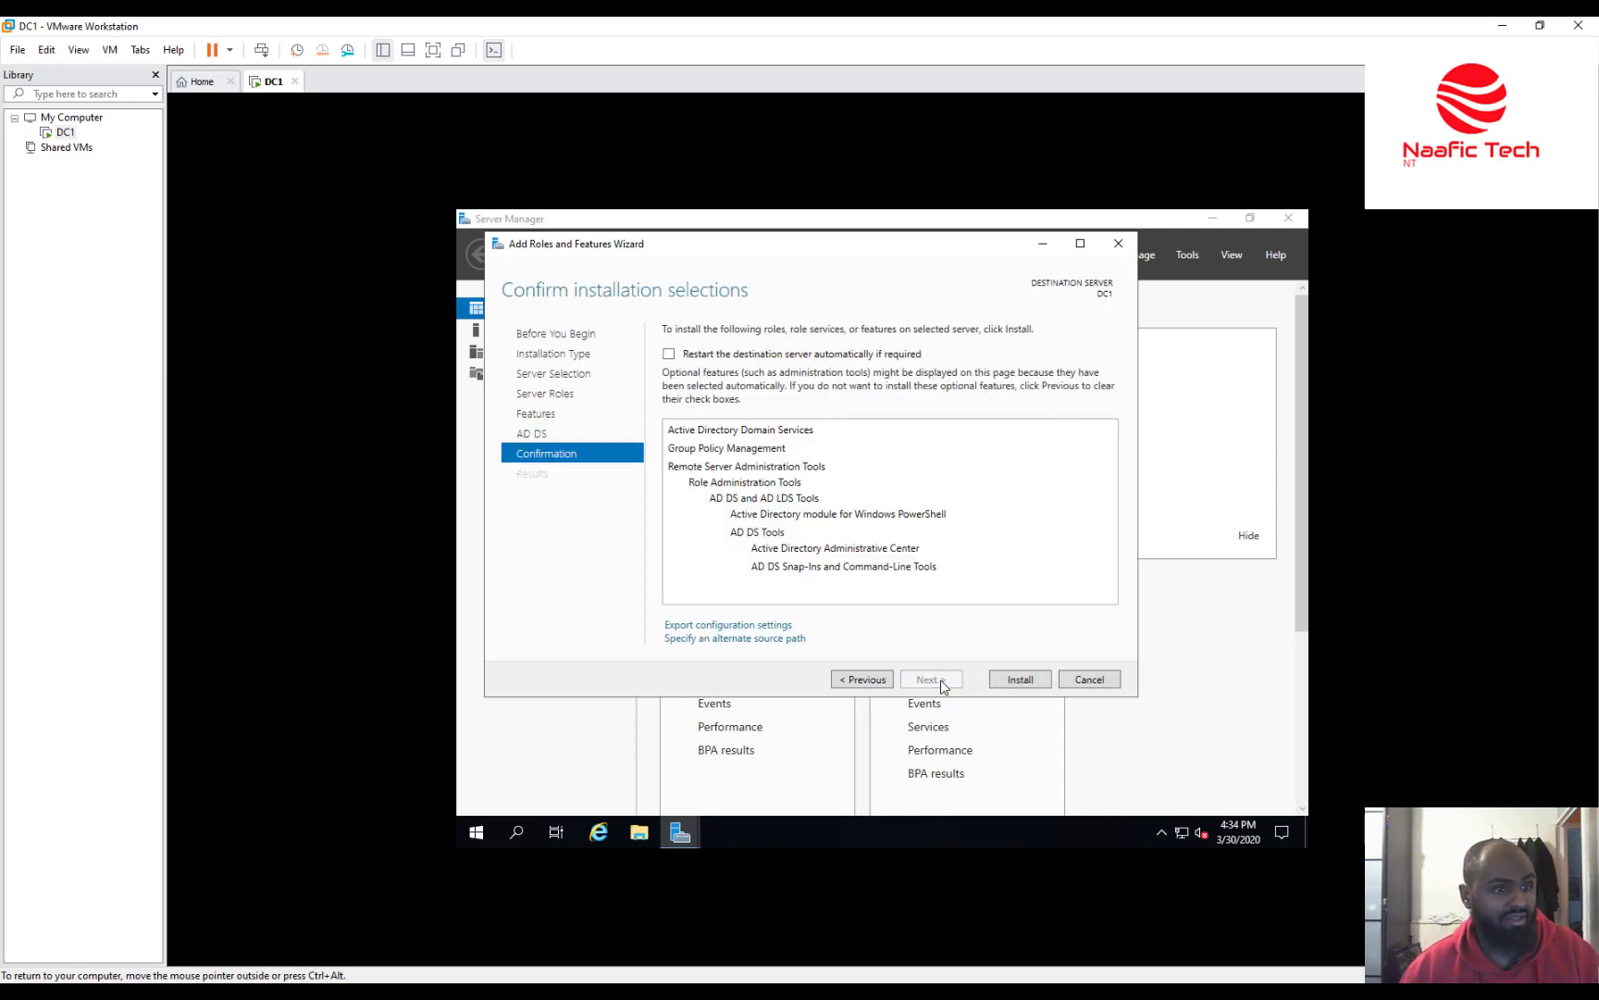
pyautogui.click(1015, 683)
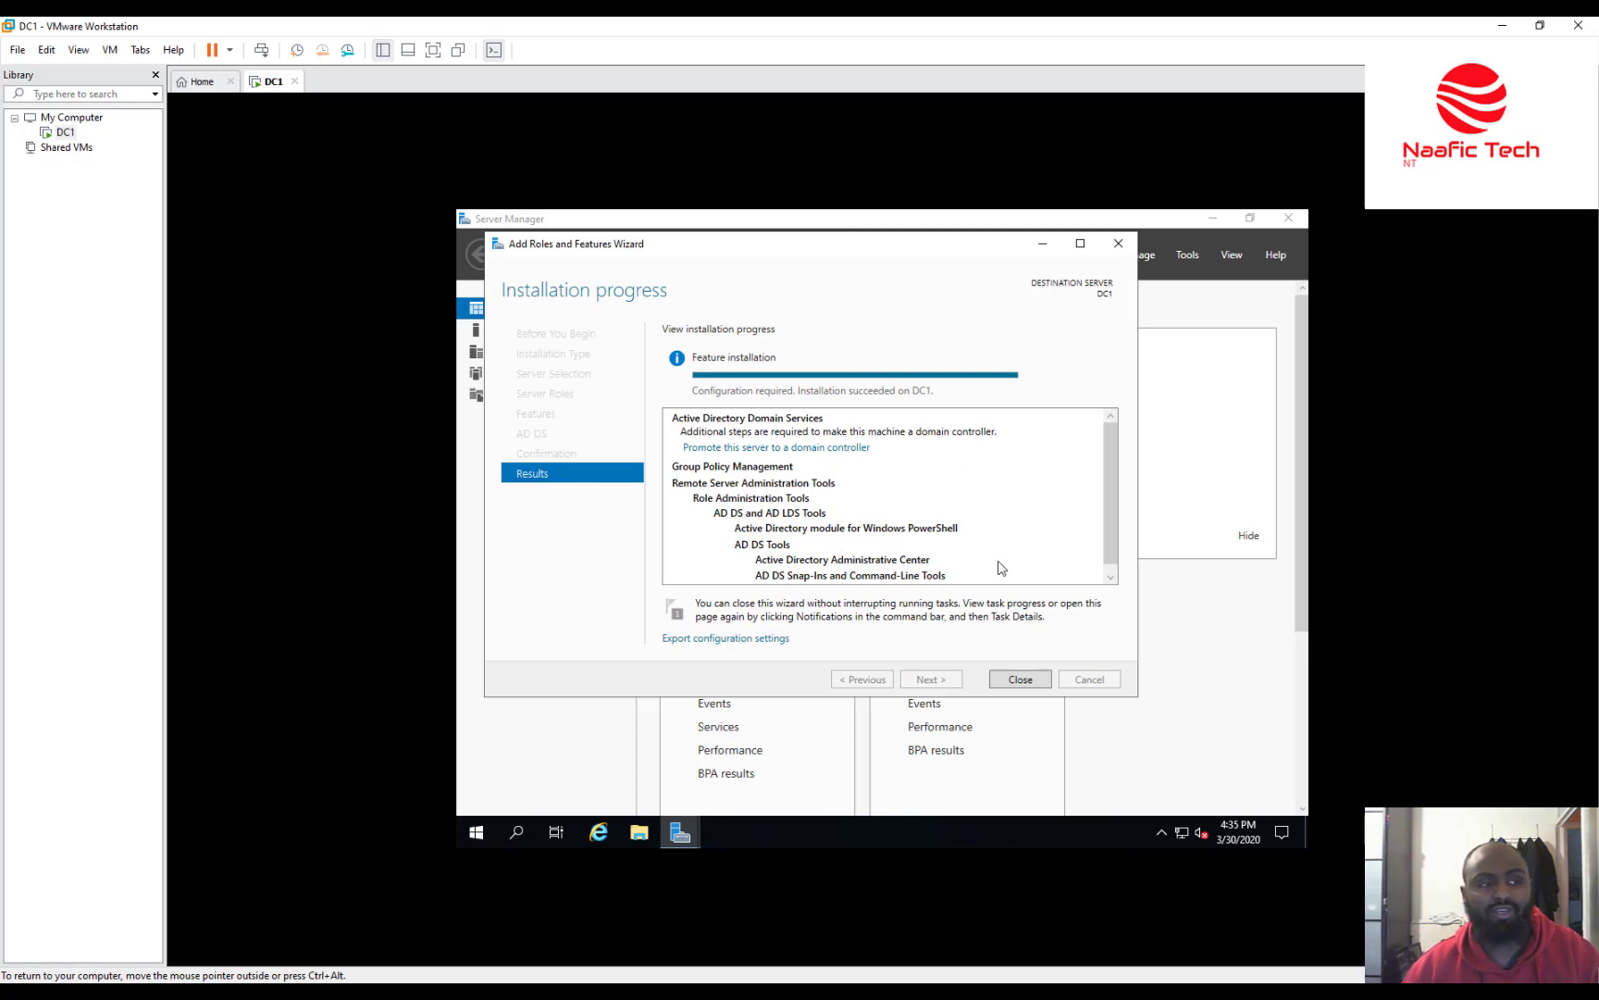
pyautogui.click(1031, 682)
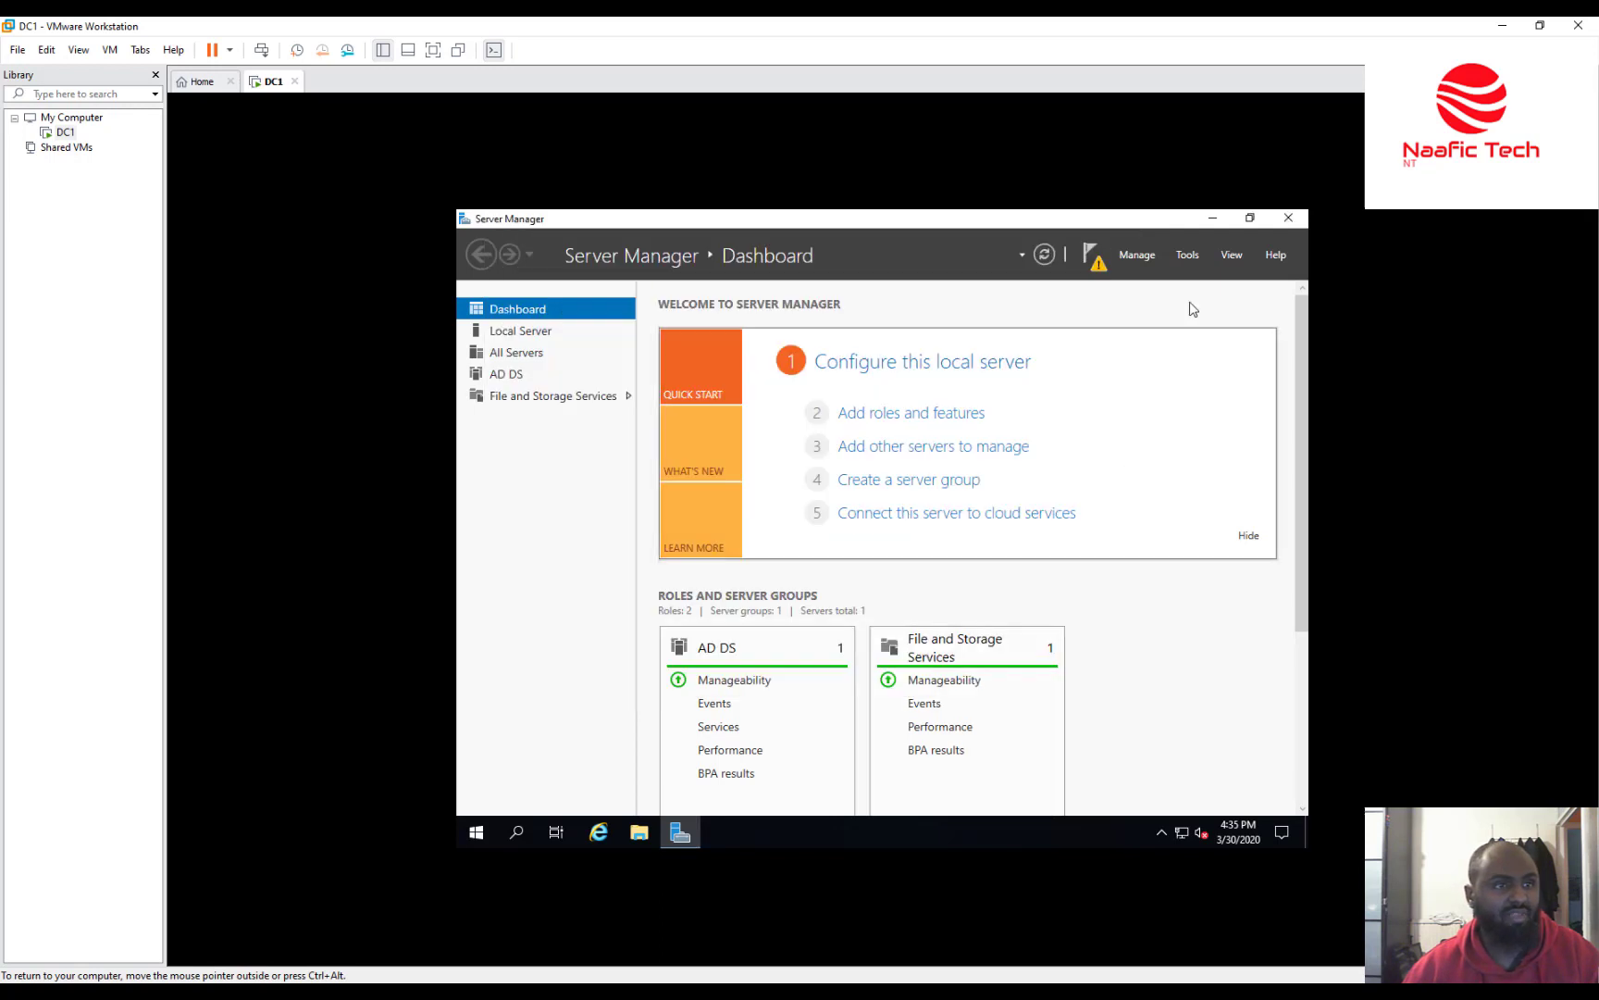
# From Server Manager's notifications, choose 'Promote this server to a domain controller'.
pyautogui.click(1101, 267)
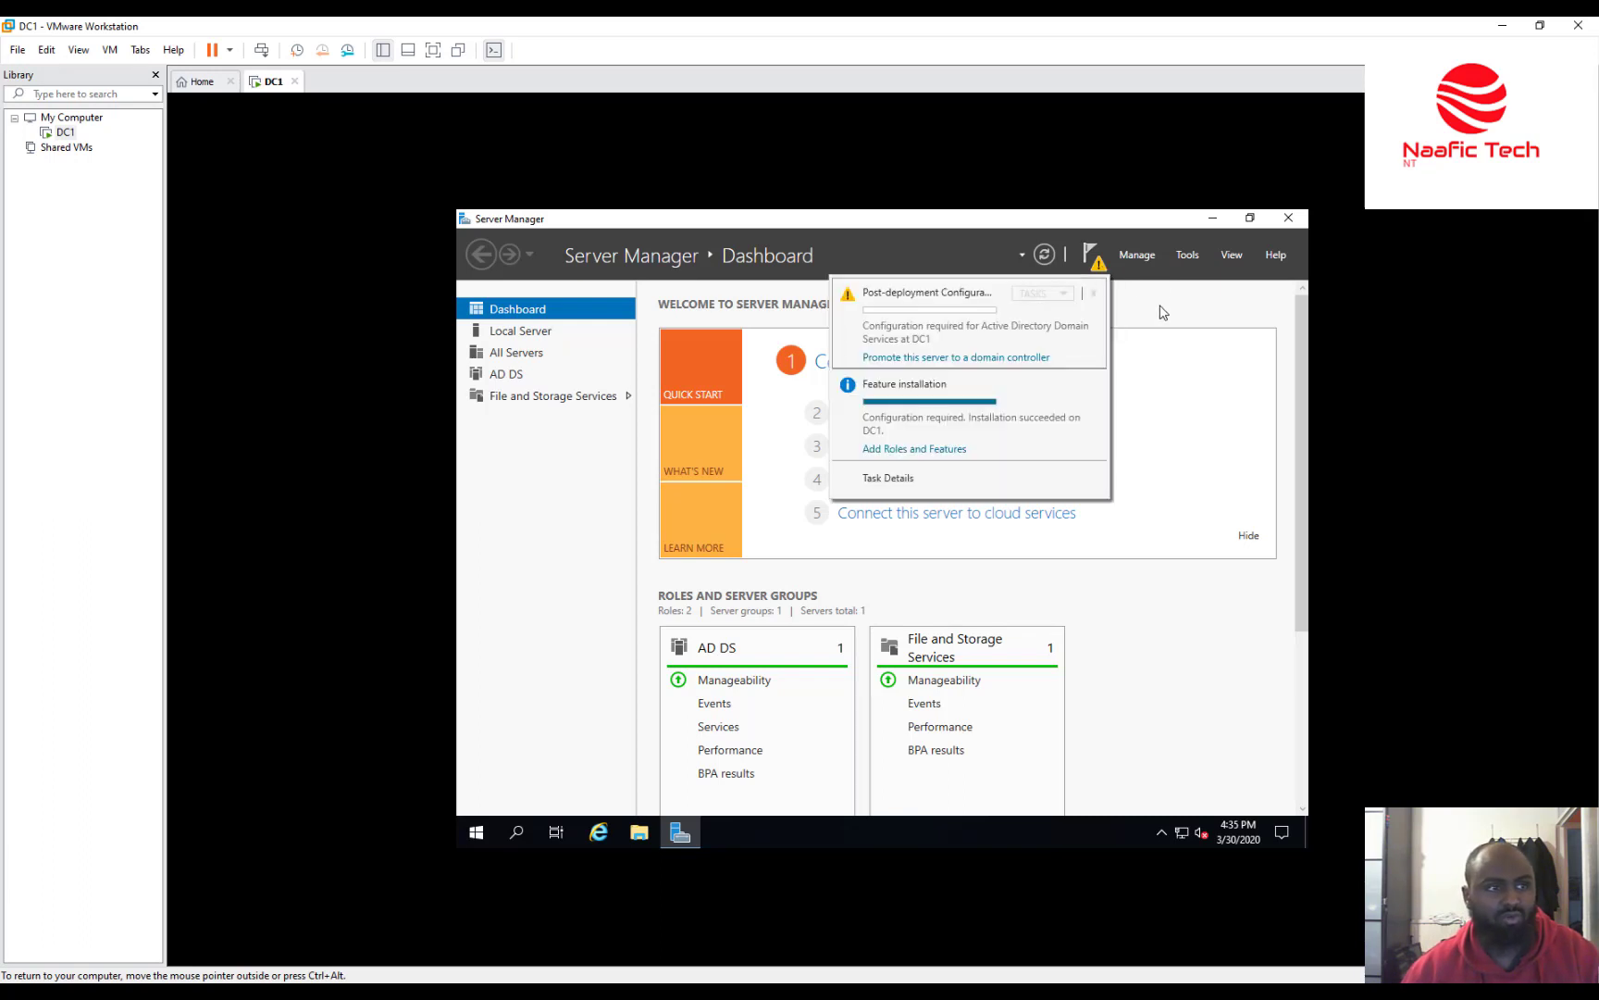
pyautogui.click(1030, 361)
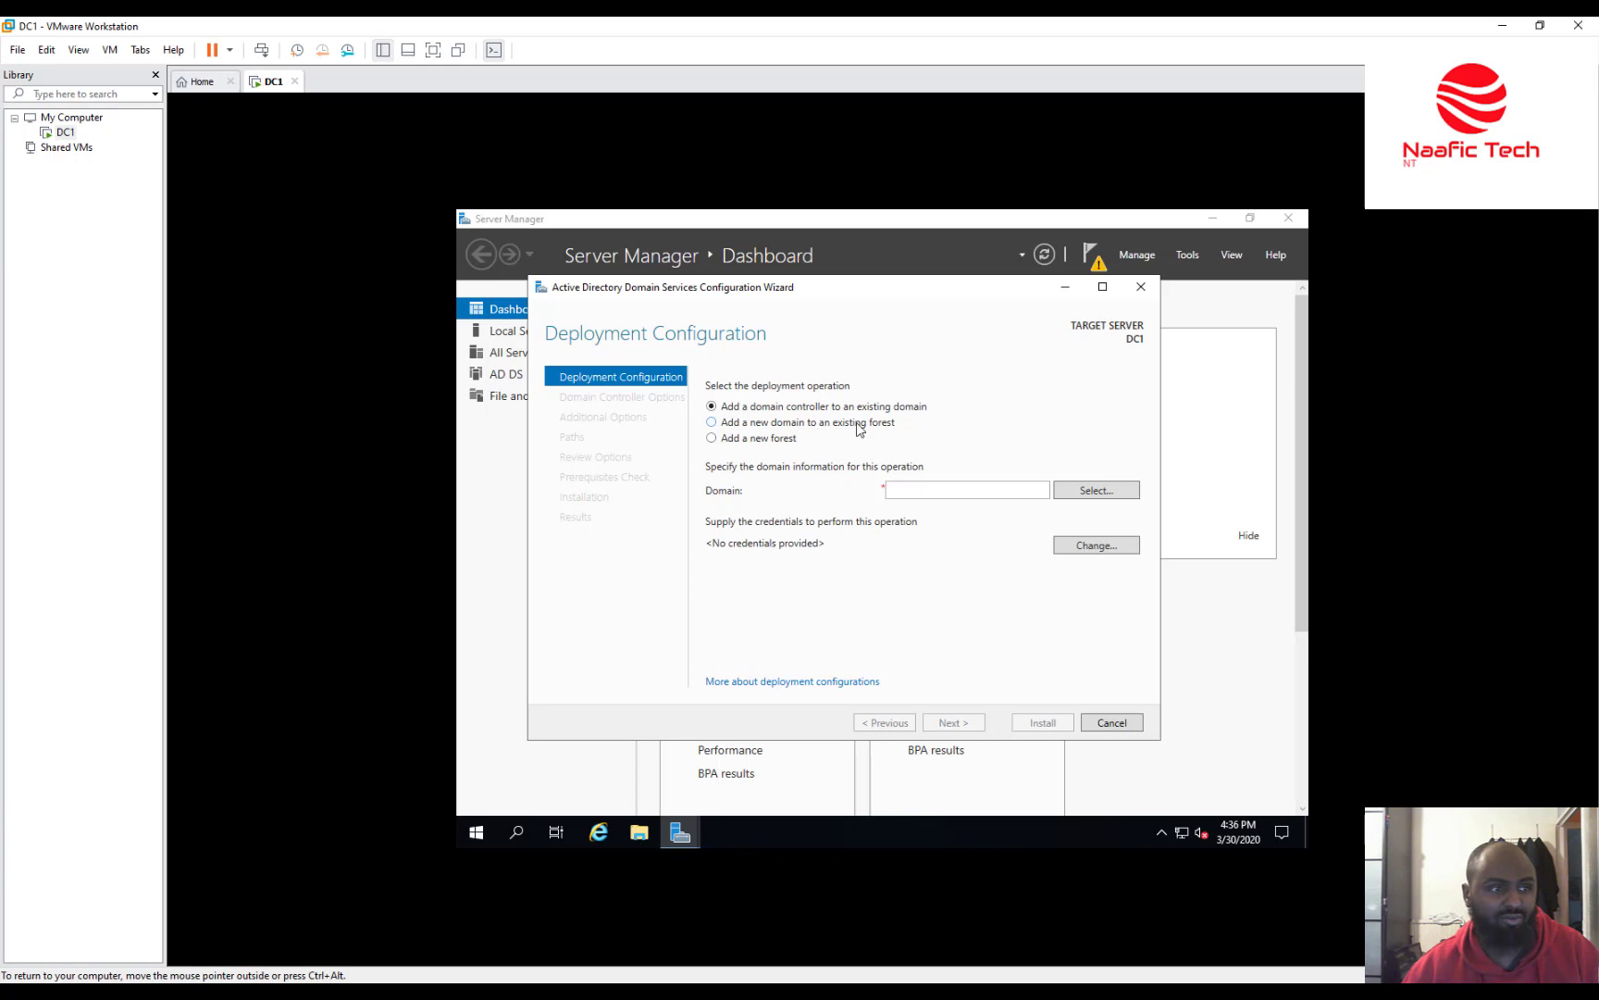
# Create a new forest, correcting the root domain name from naafictech to naafictech.com.
pyautogui.click(745, 441)
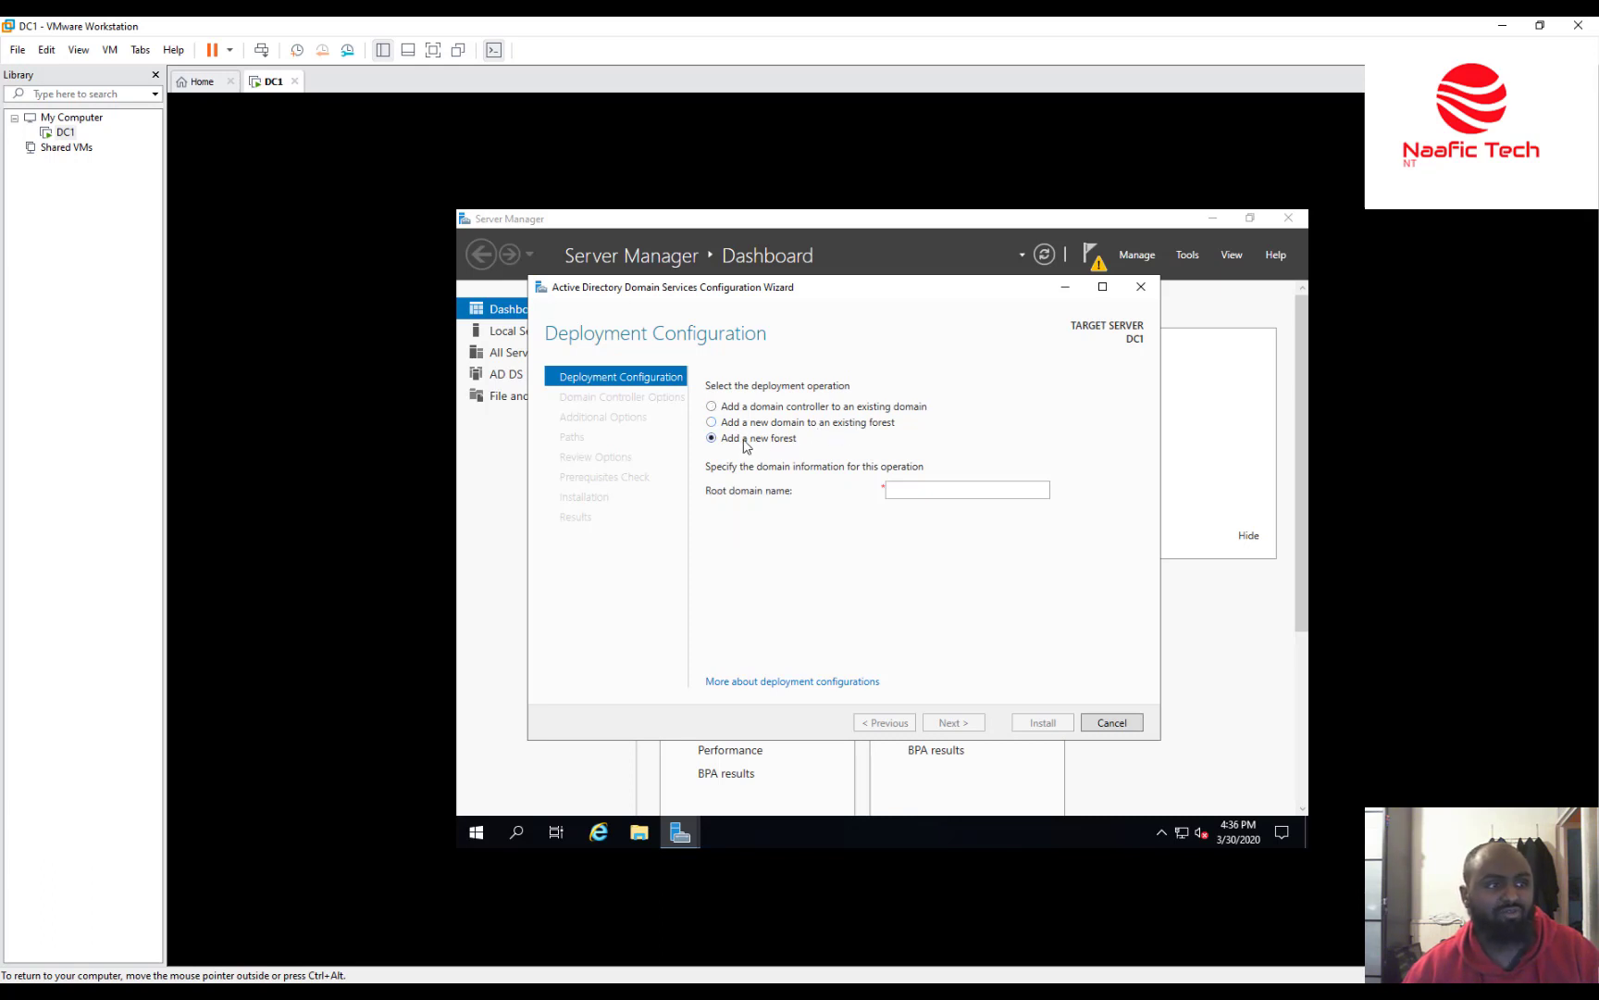
pyautogui.click(952, 486)
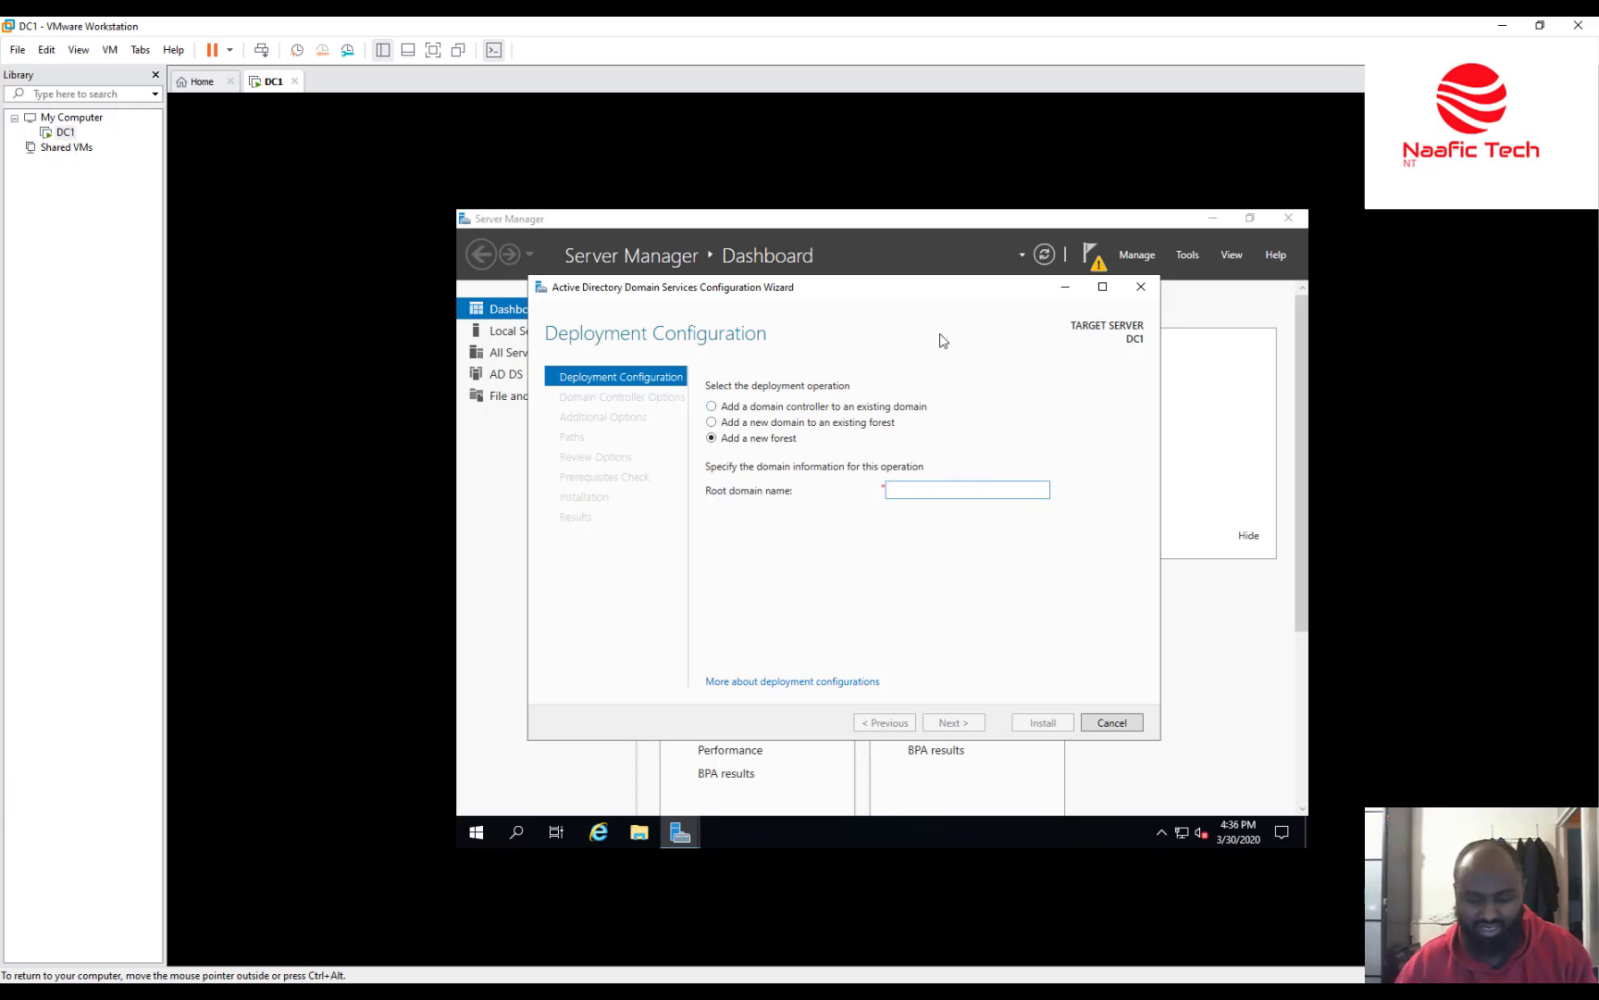
pyautogui.write('naafictec')
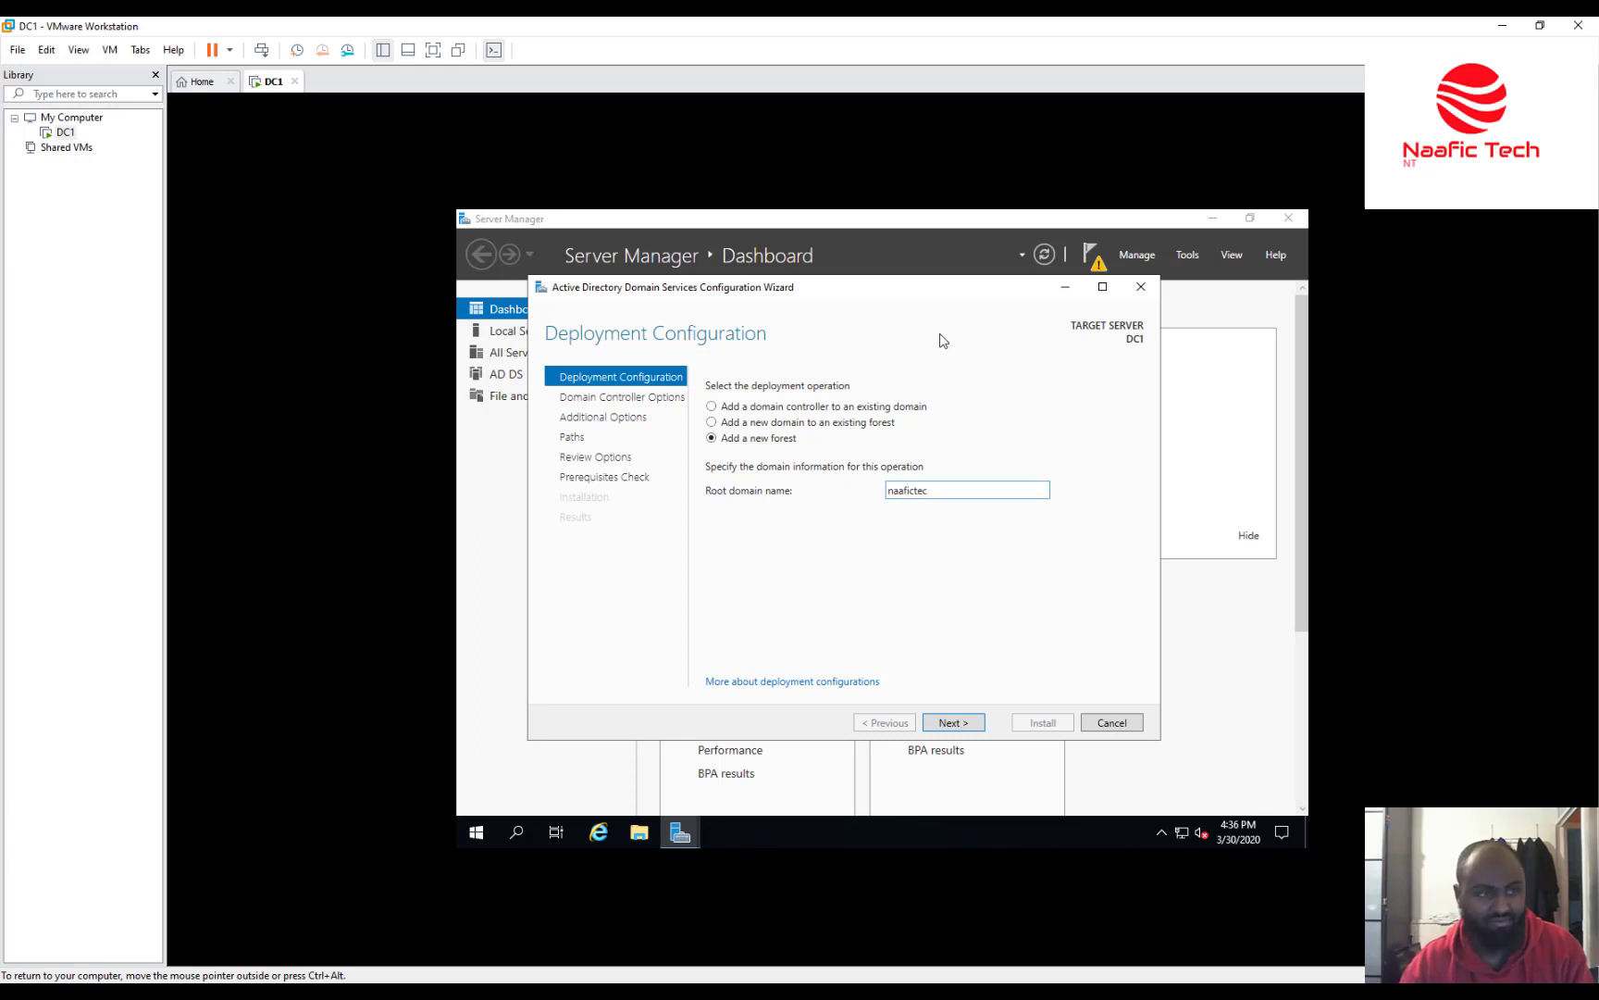
pyautogui.write('h')
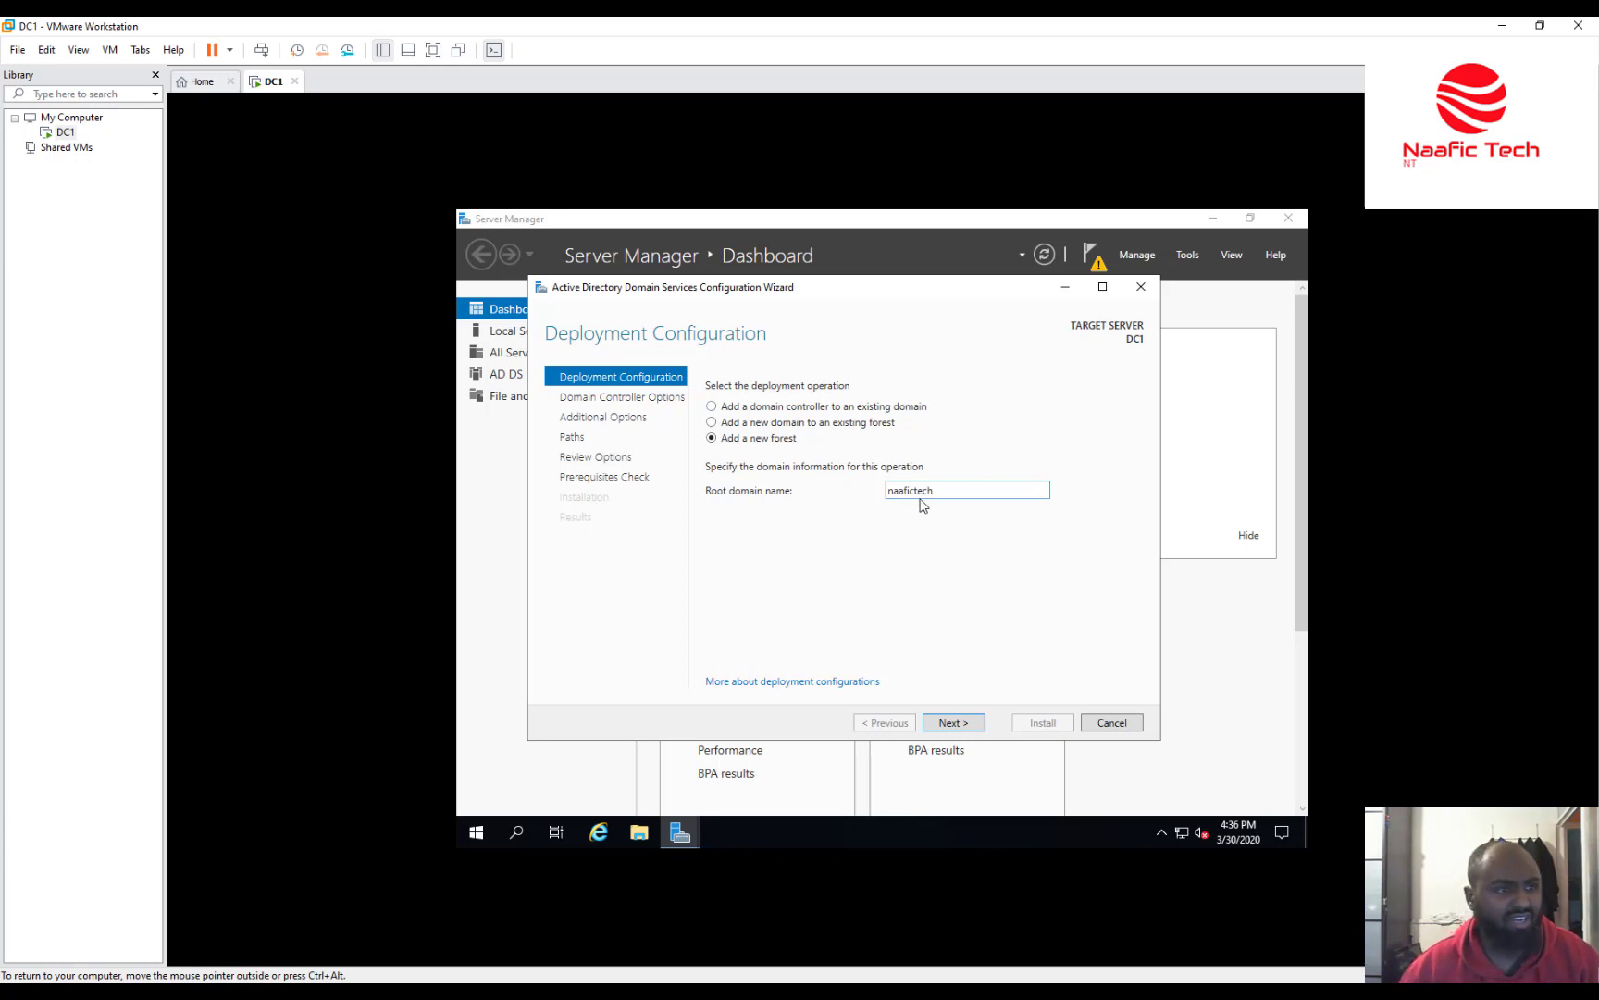
pyautogui.click(974, 724)
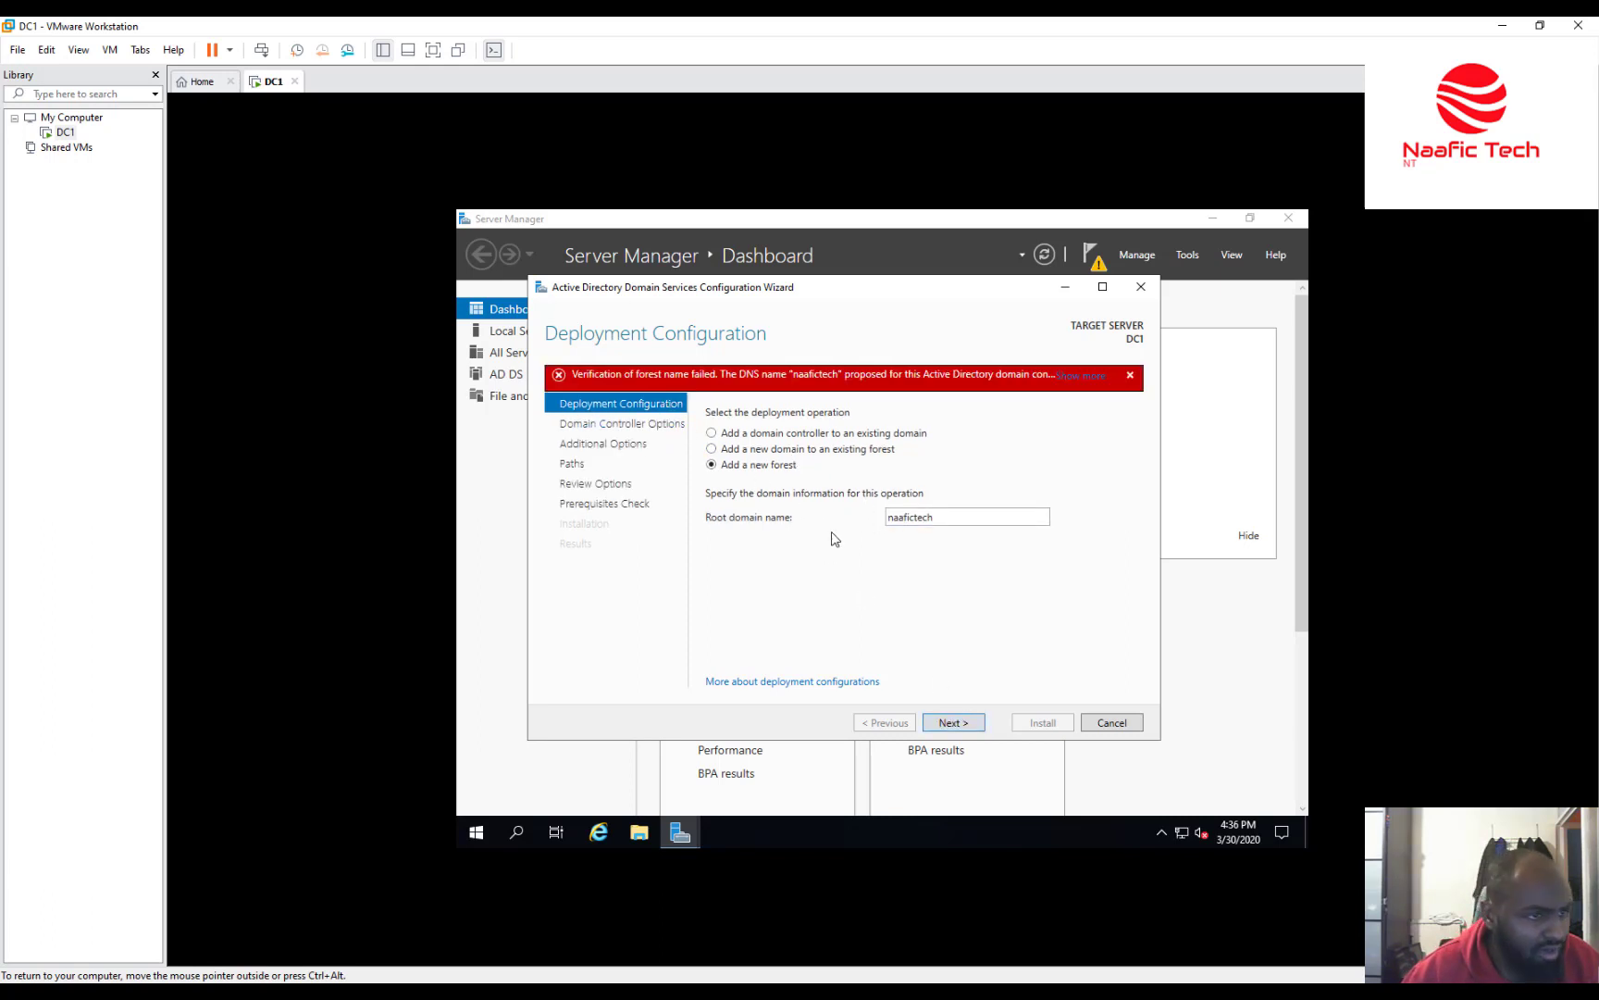
pyautogui.doubleClick(950, 511)
pyautogui.click(952, 512)
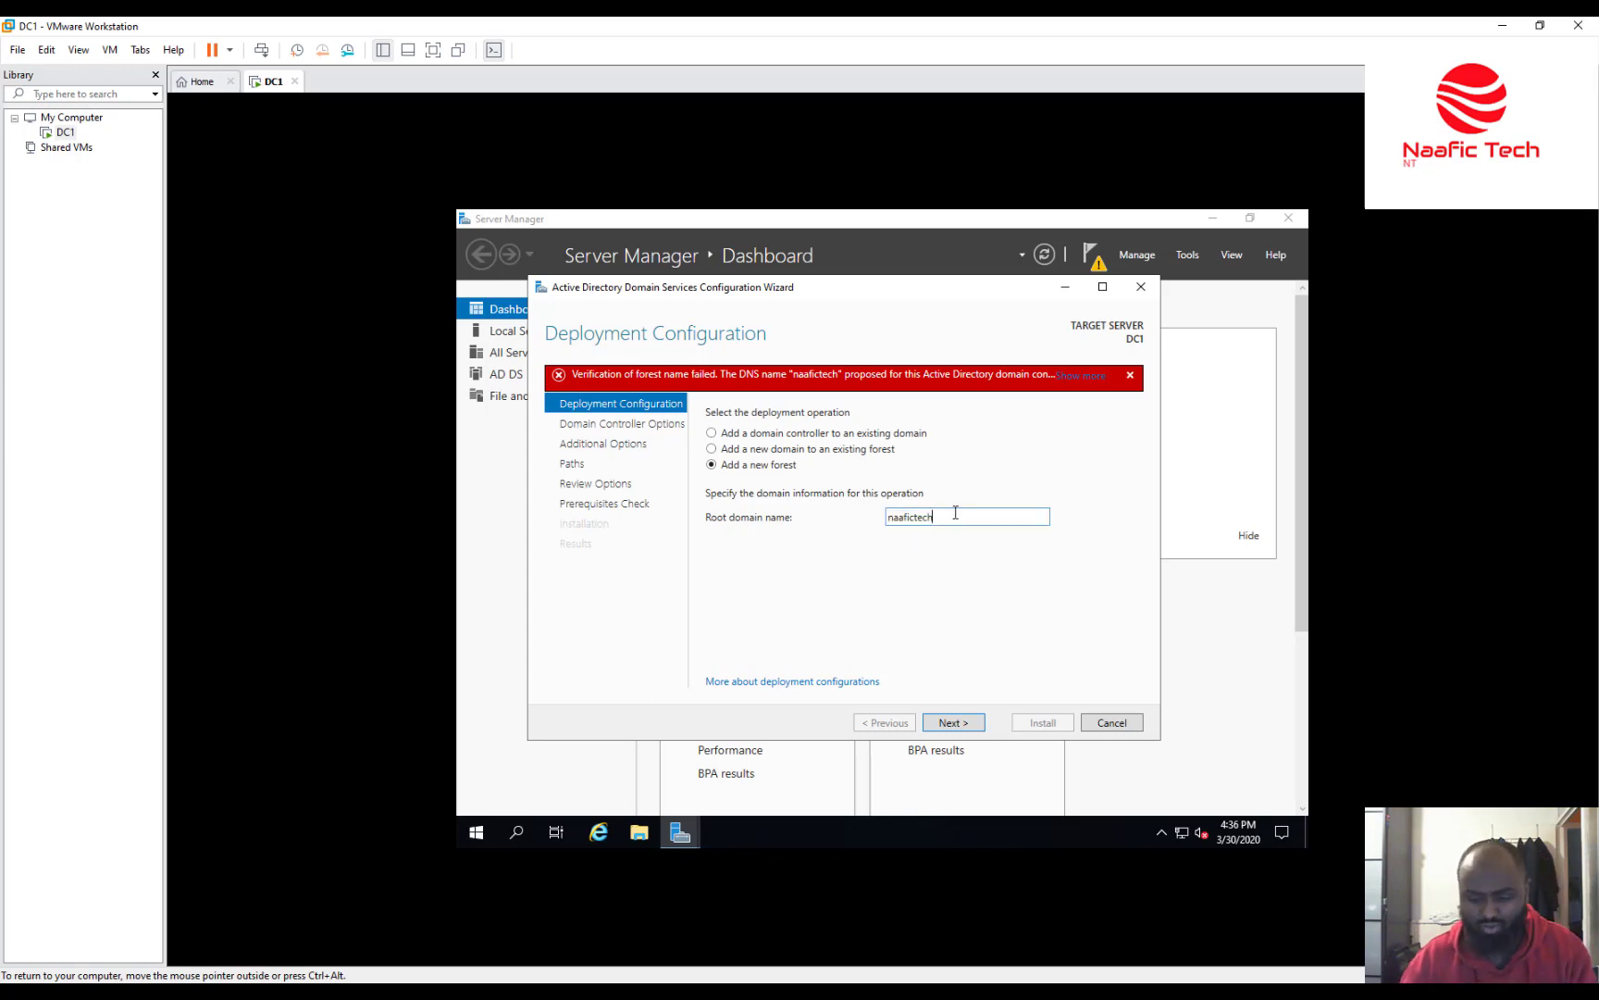
pyautogui.write('.com')
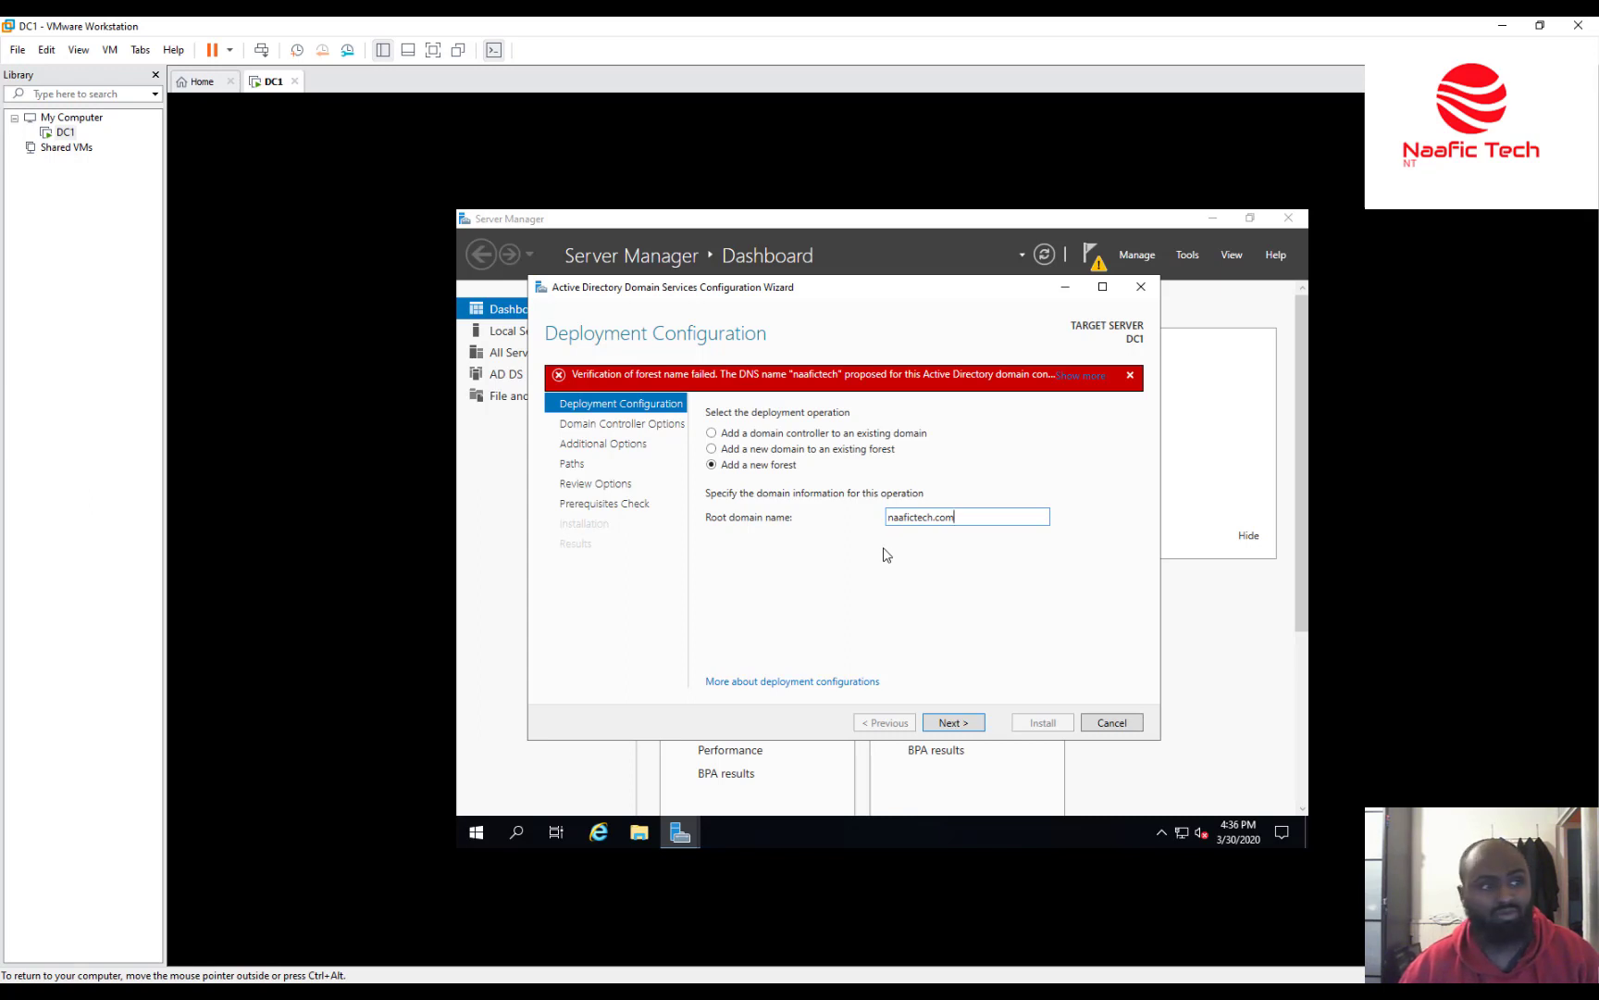
pyautogui.click(954, 723)
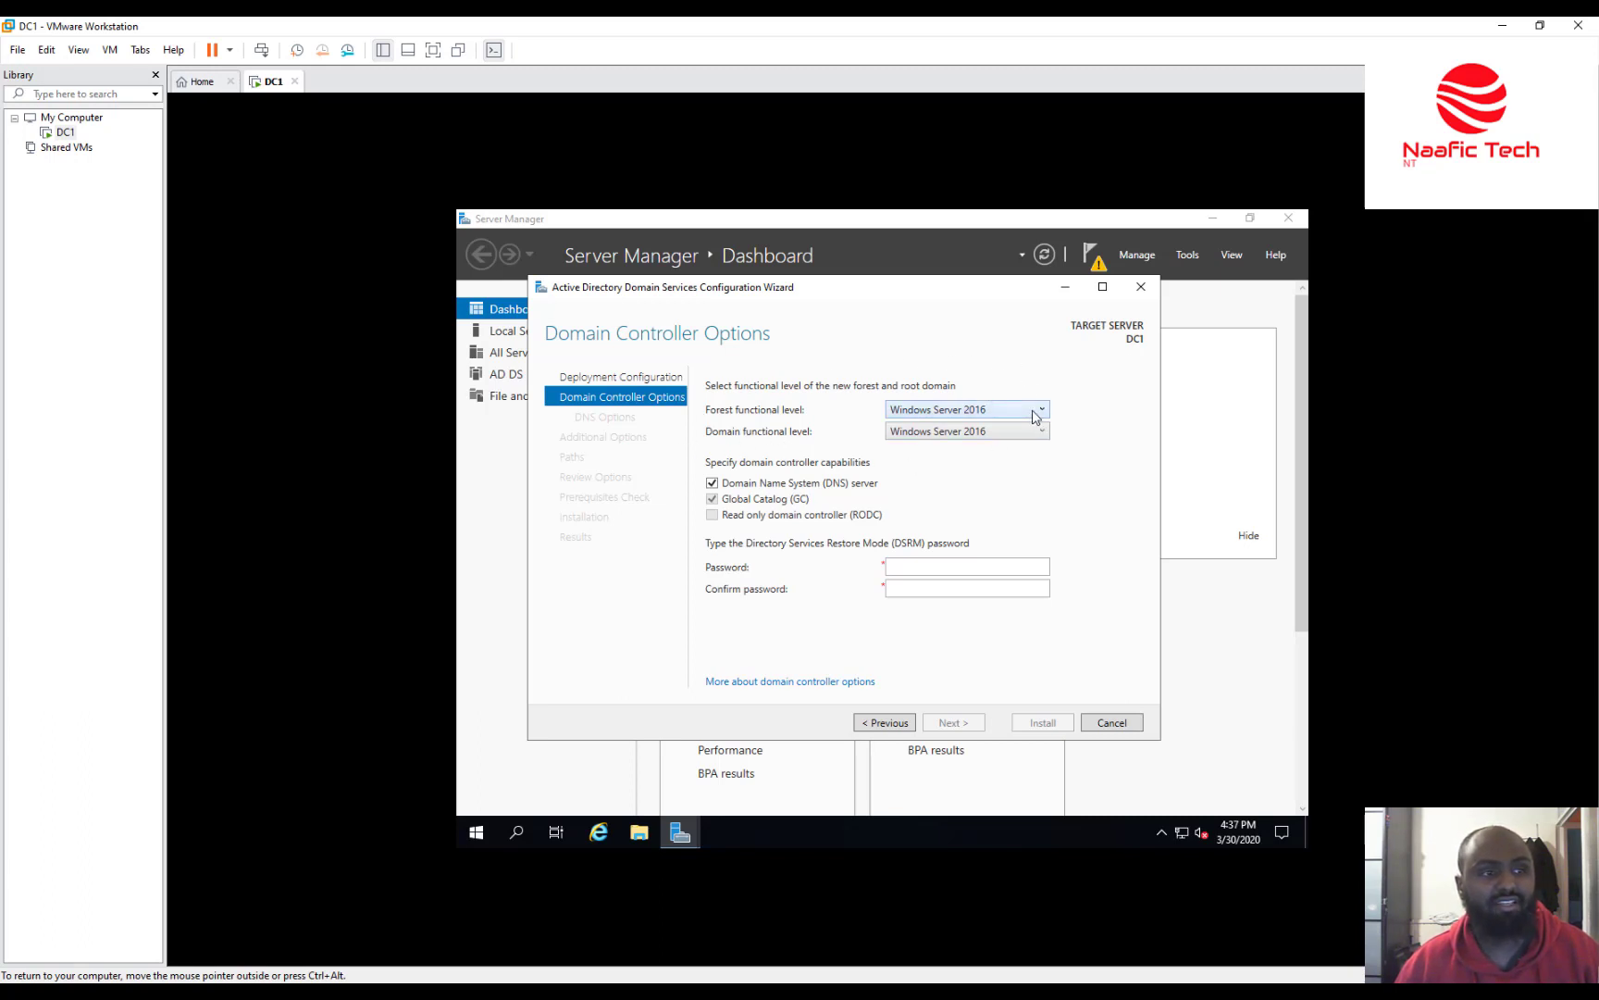
pyautogui.click(1033, 413)
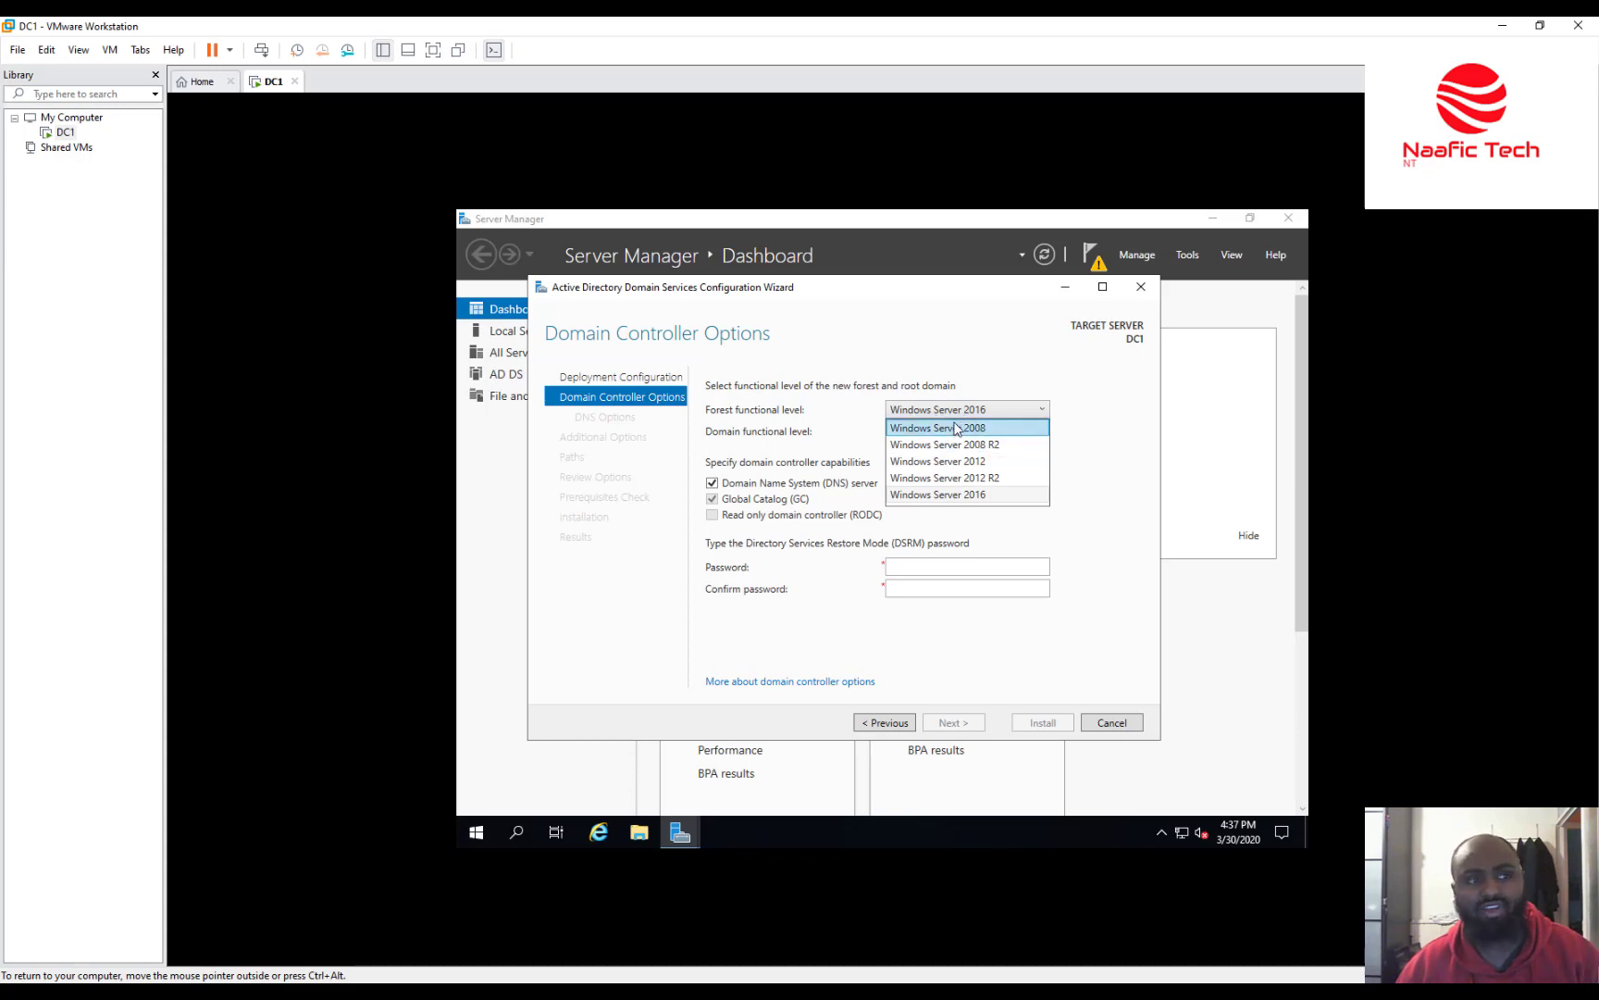
pyautogui.click(971, 347)
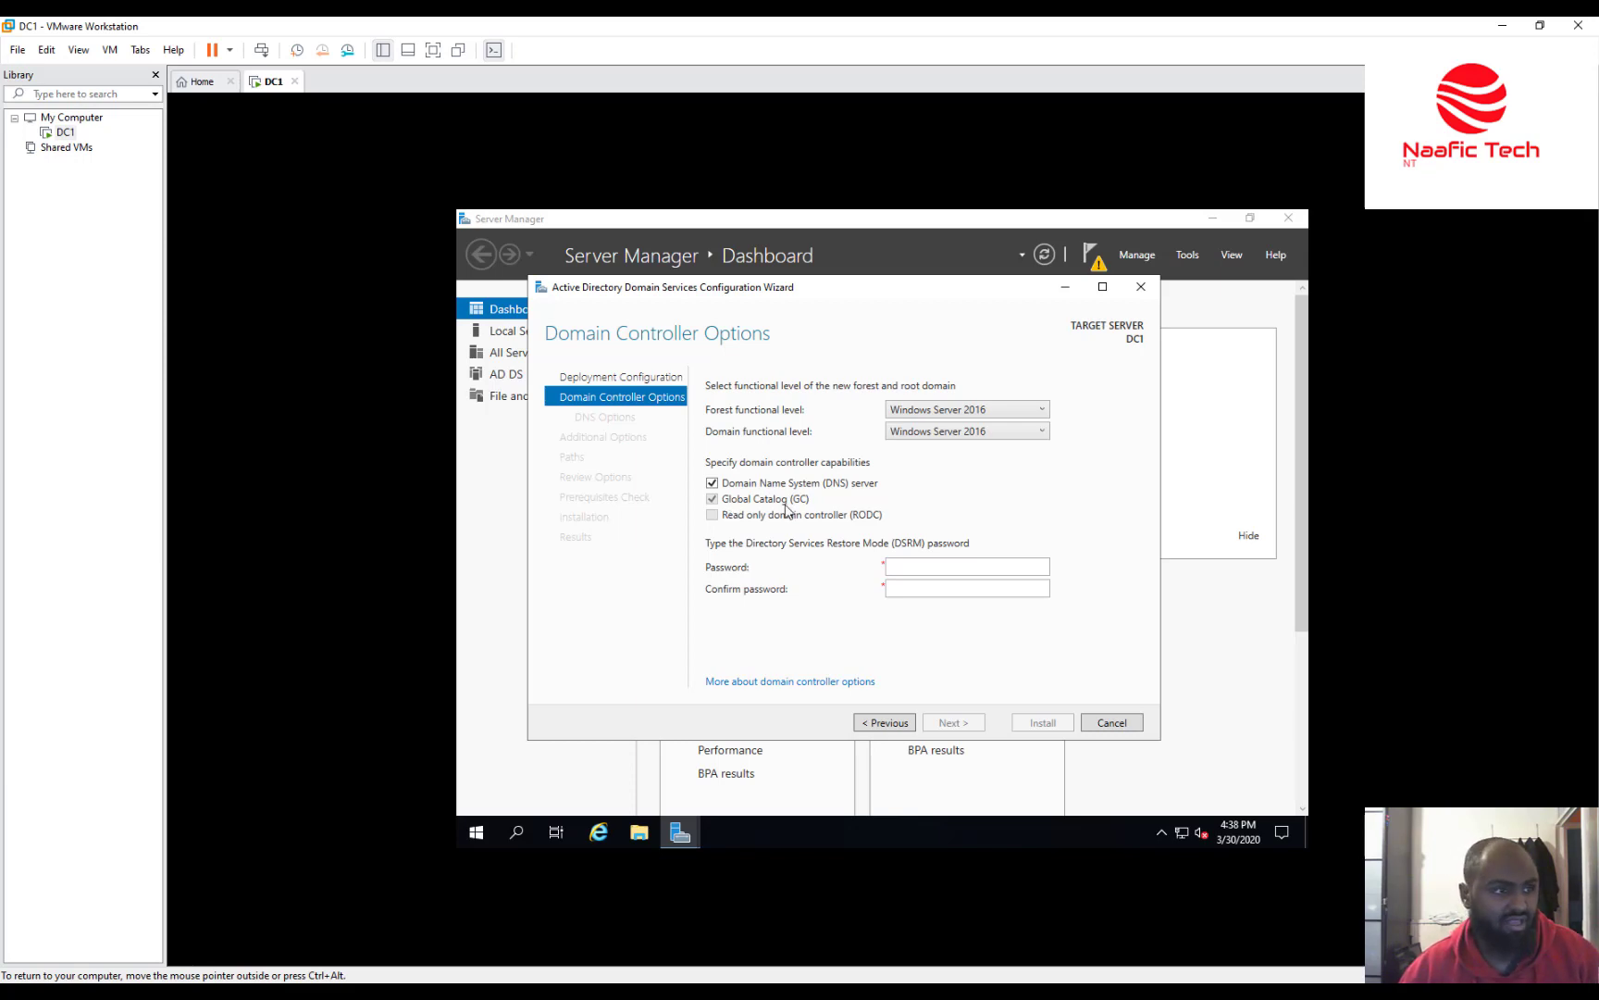
# Enter and confirm the Directory Services Restore Mode password, then continue to DNS Options.
pyautogui.click(925, 564)
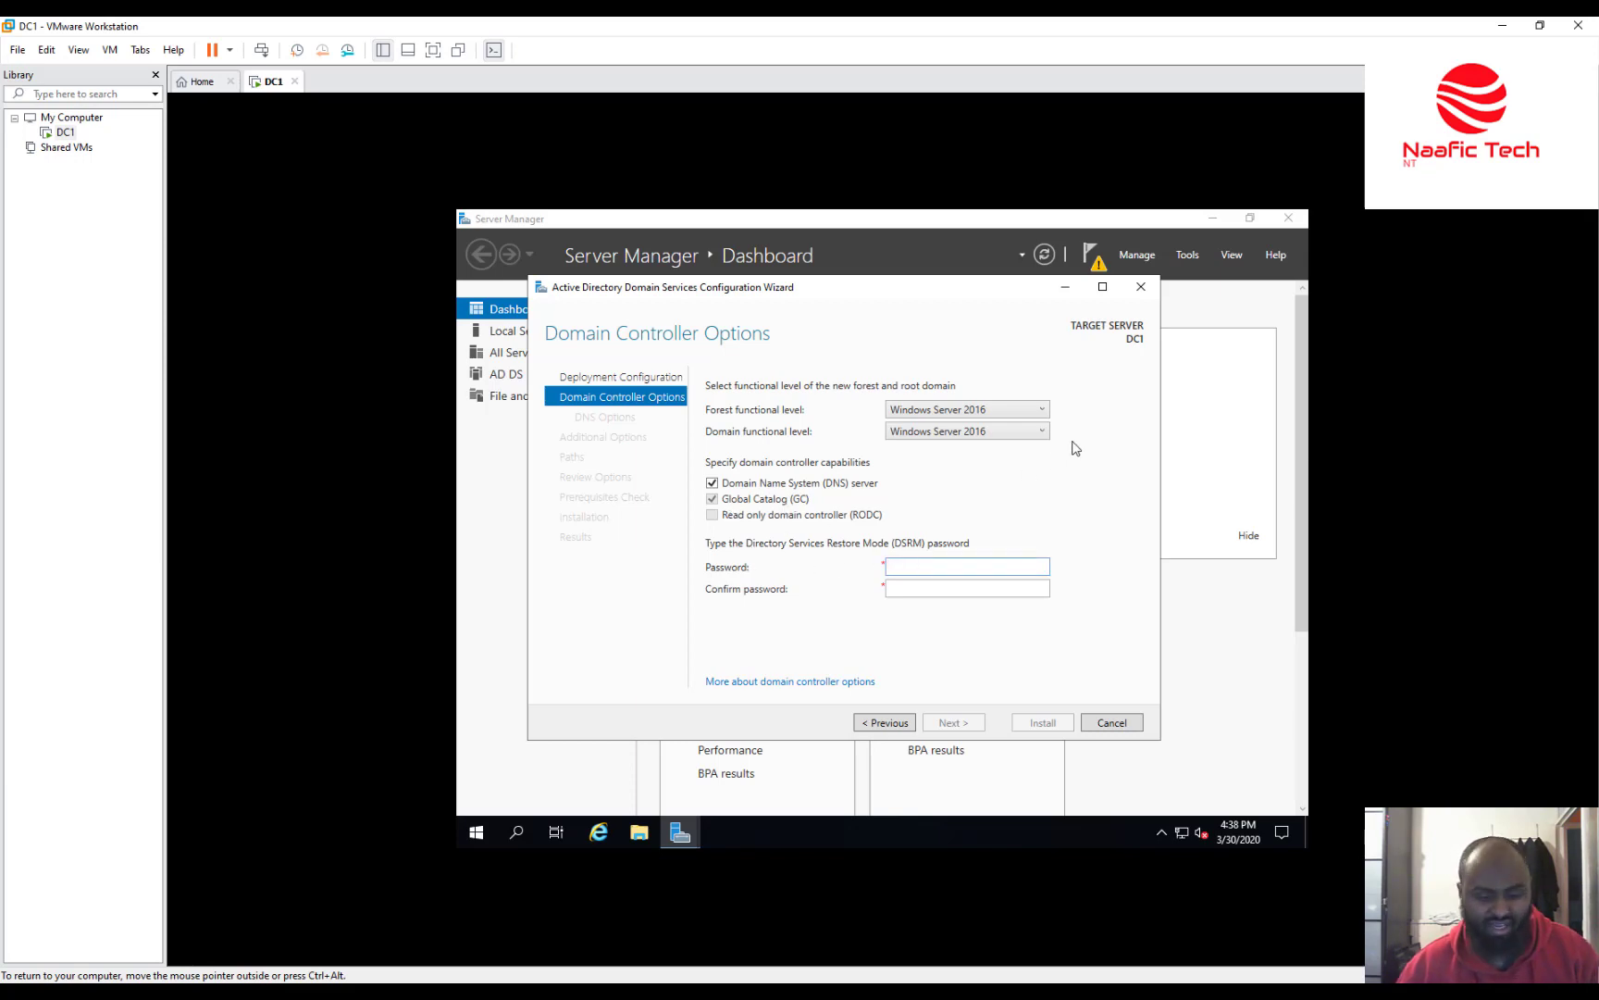
pyautogui.write('••••••••••')
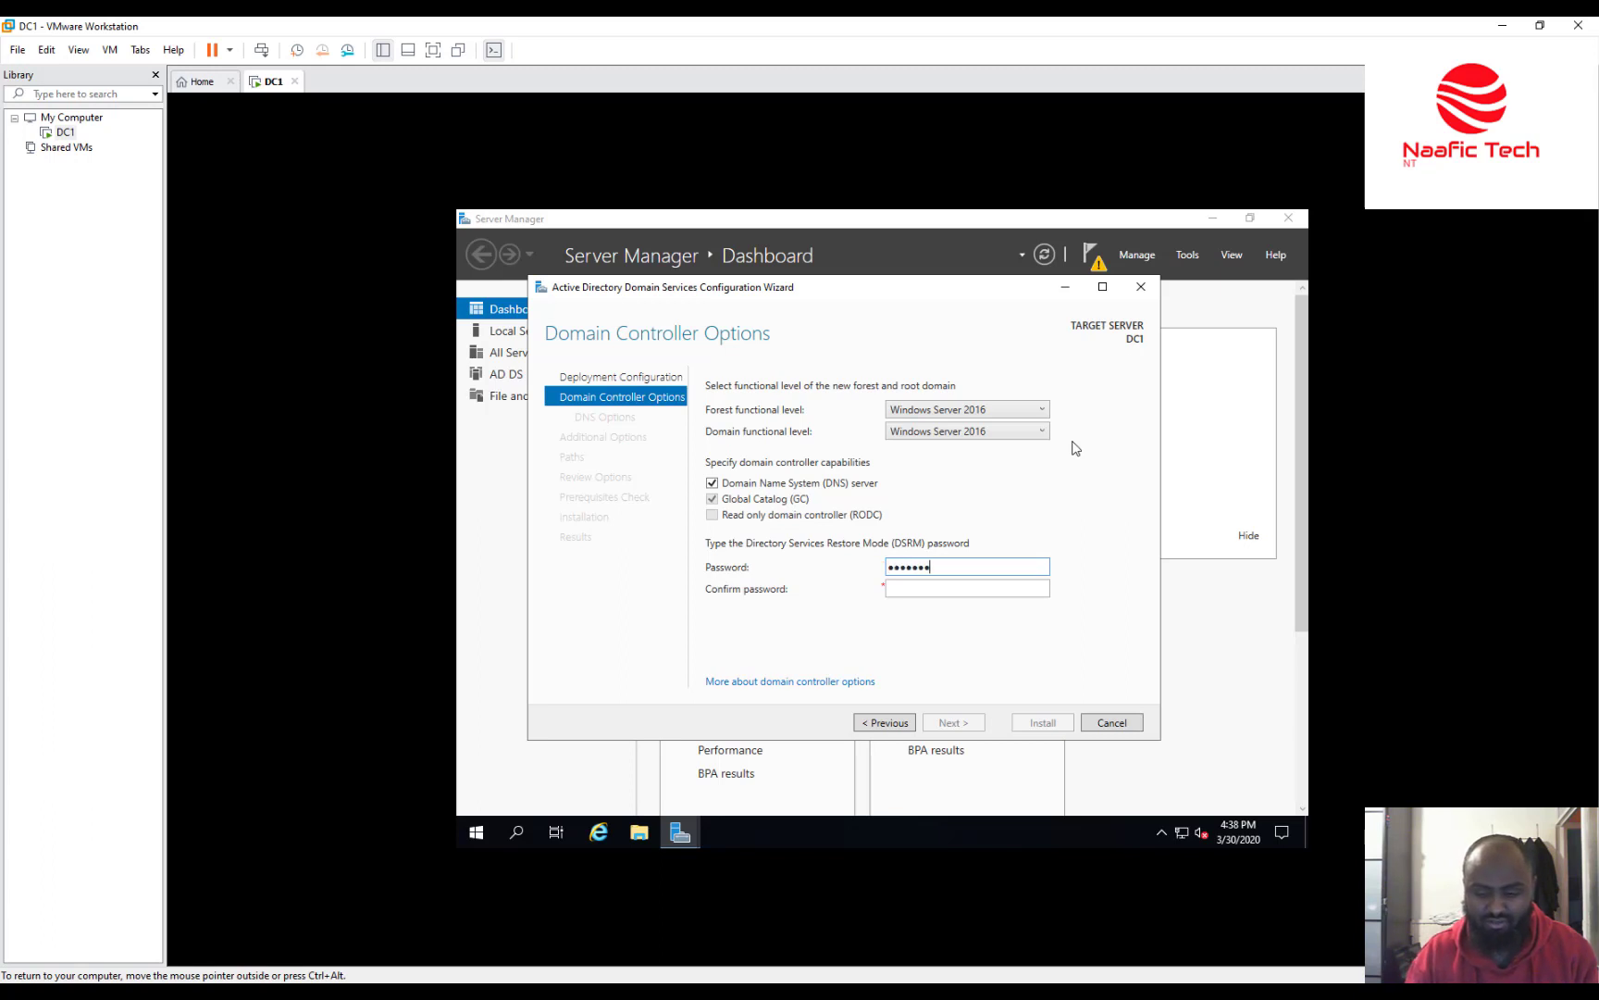
pyautogui.press('Tab')
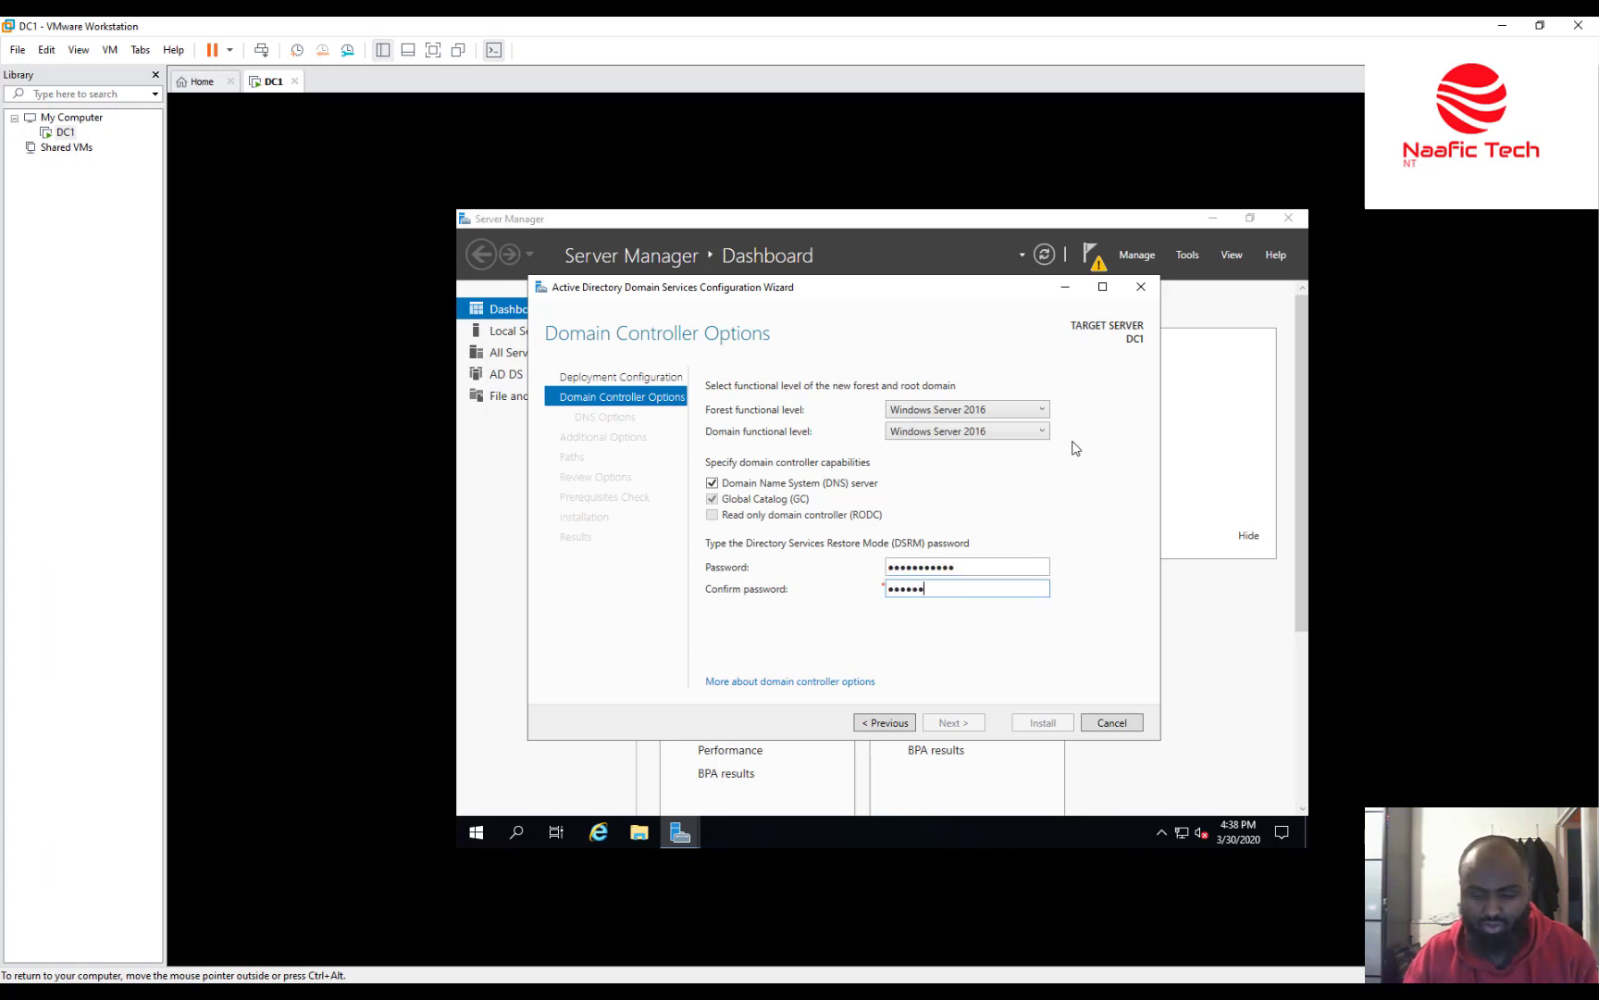
pyautogui.write('3')
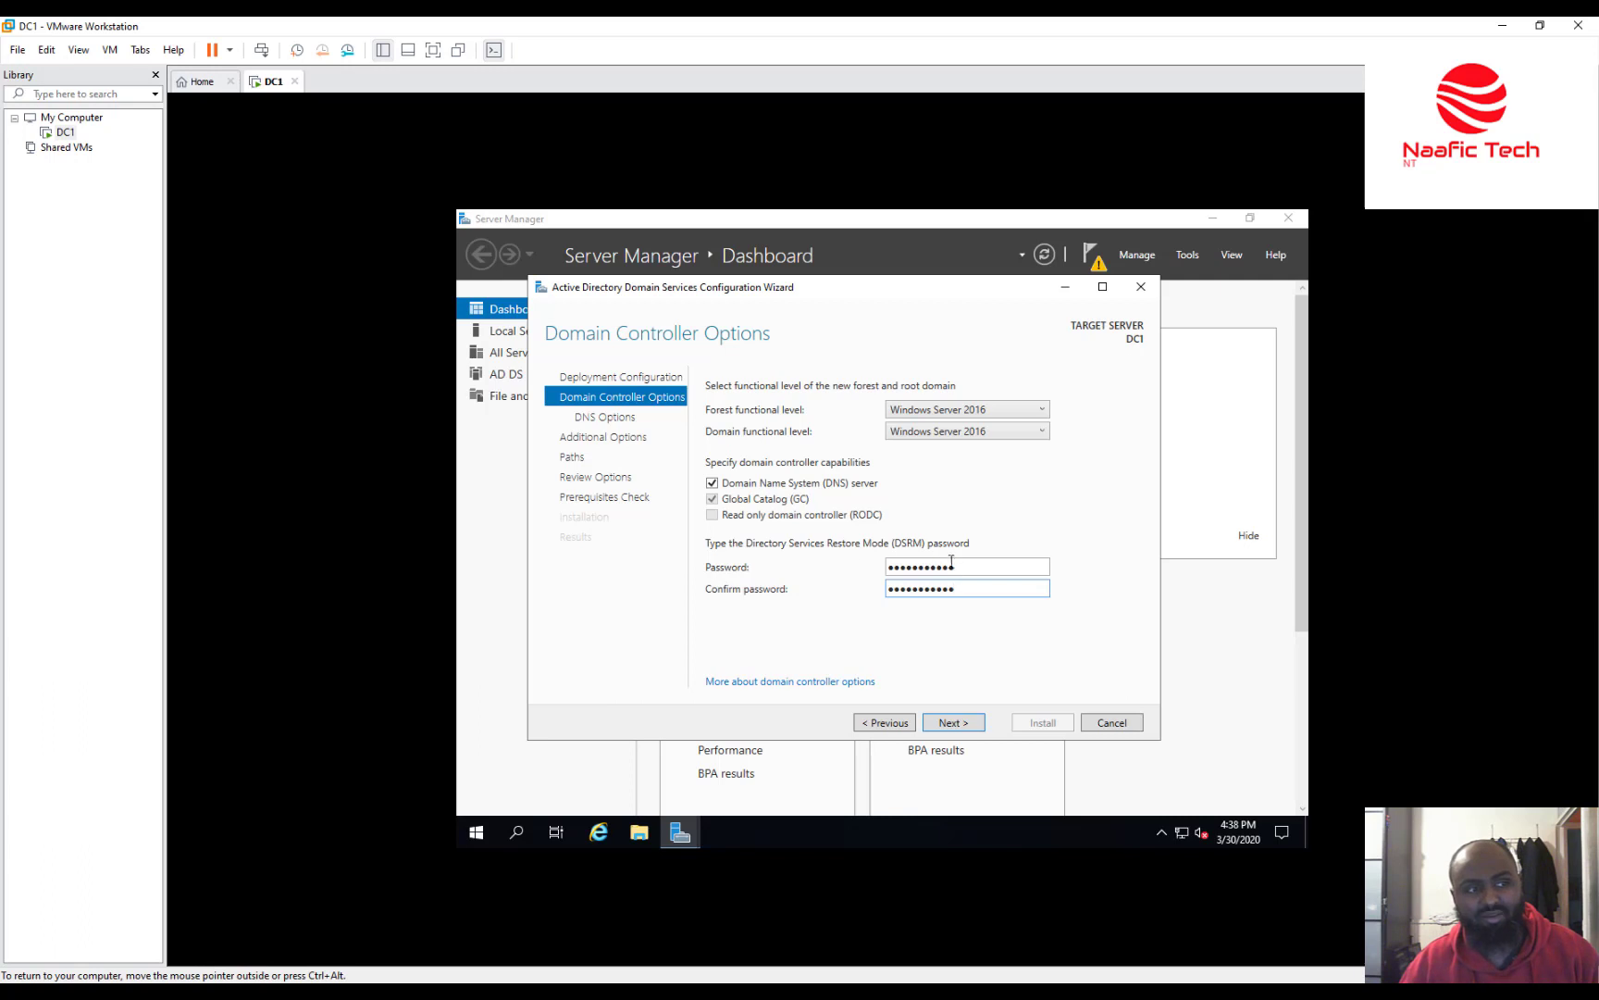
pyautogui.click(953, 722)
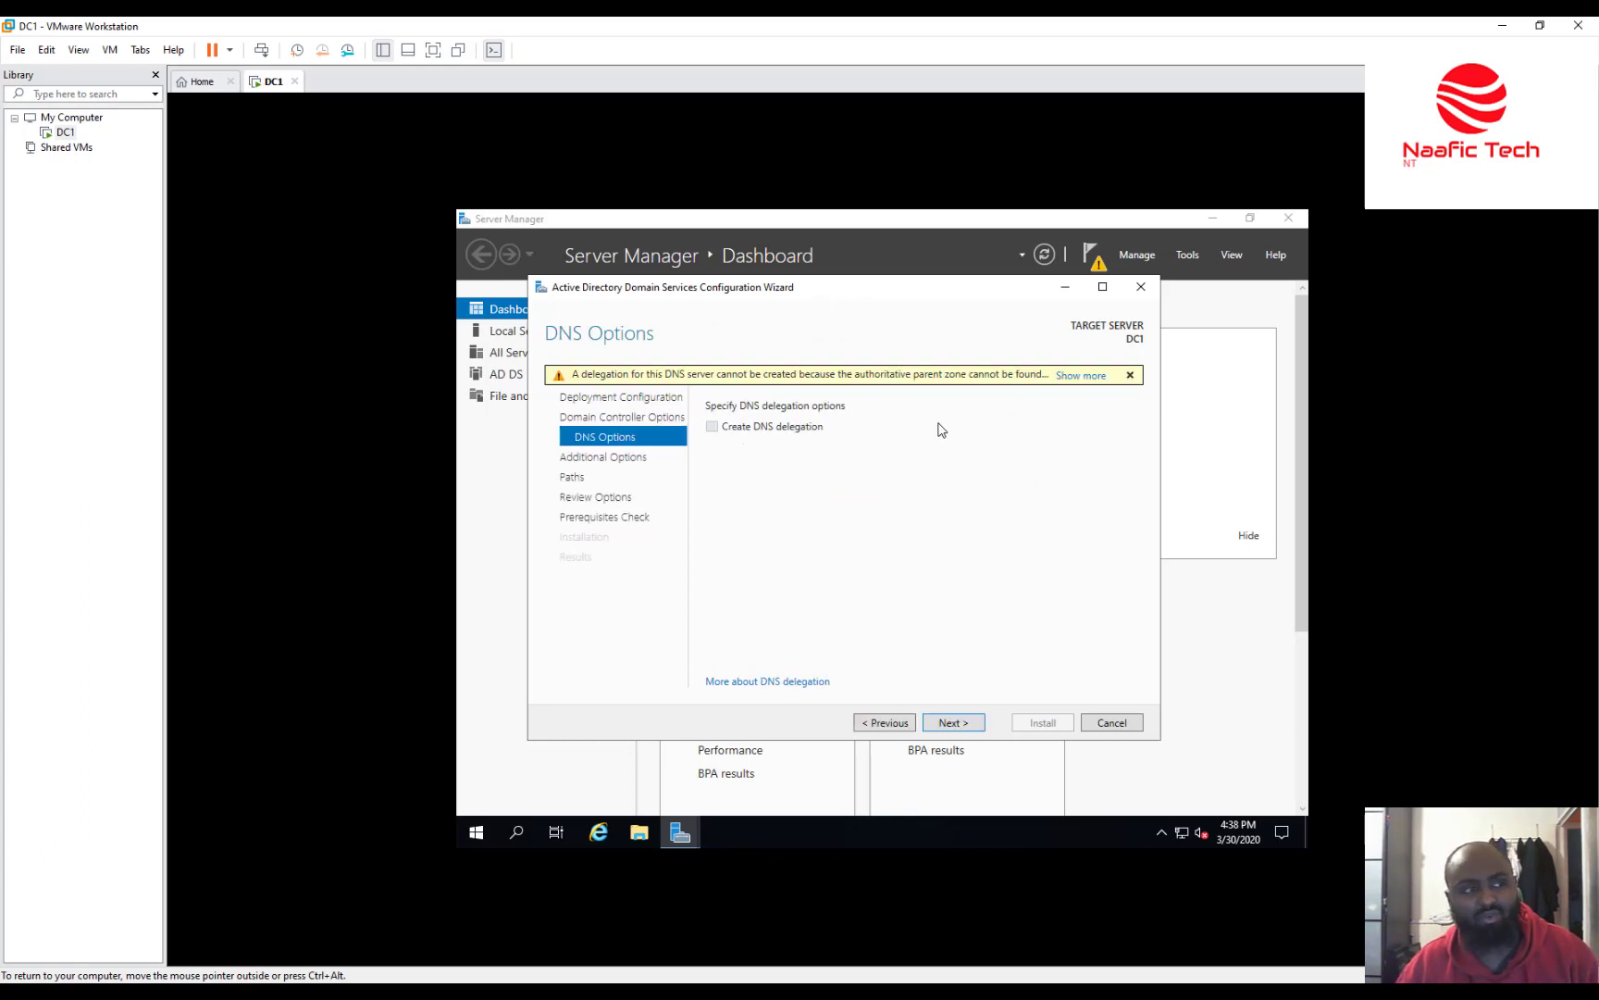
# Skip DNS delegation and accept the NetBIOS domain name NAAFICTECH.
pyautogui.click(973, 725)
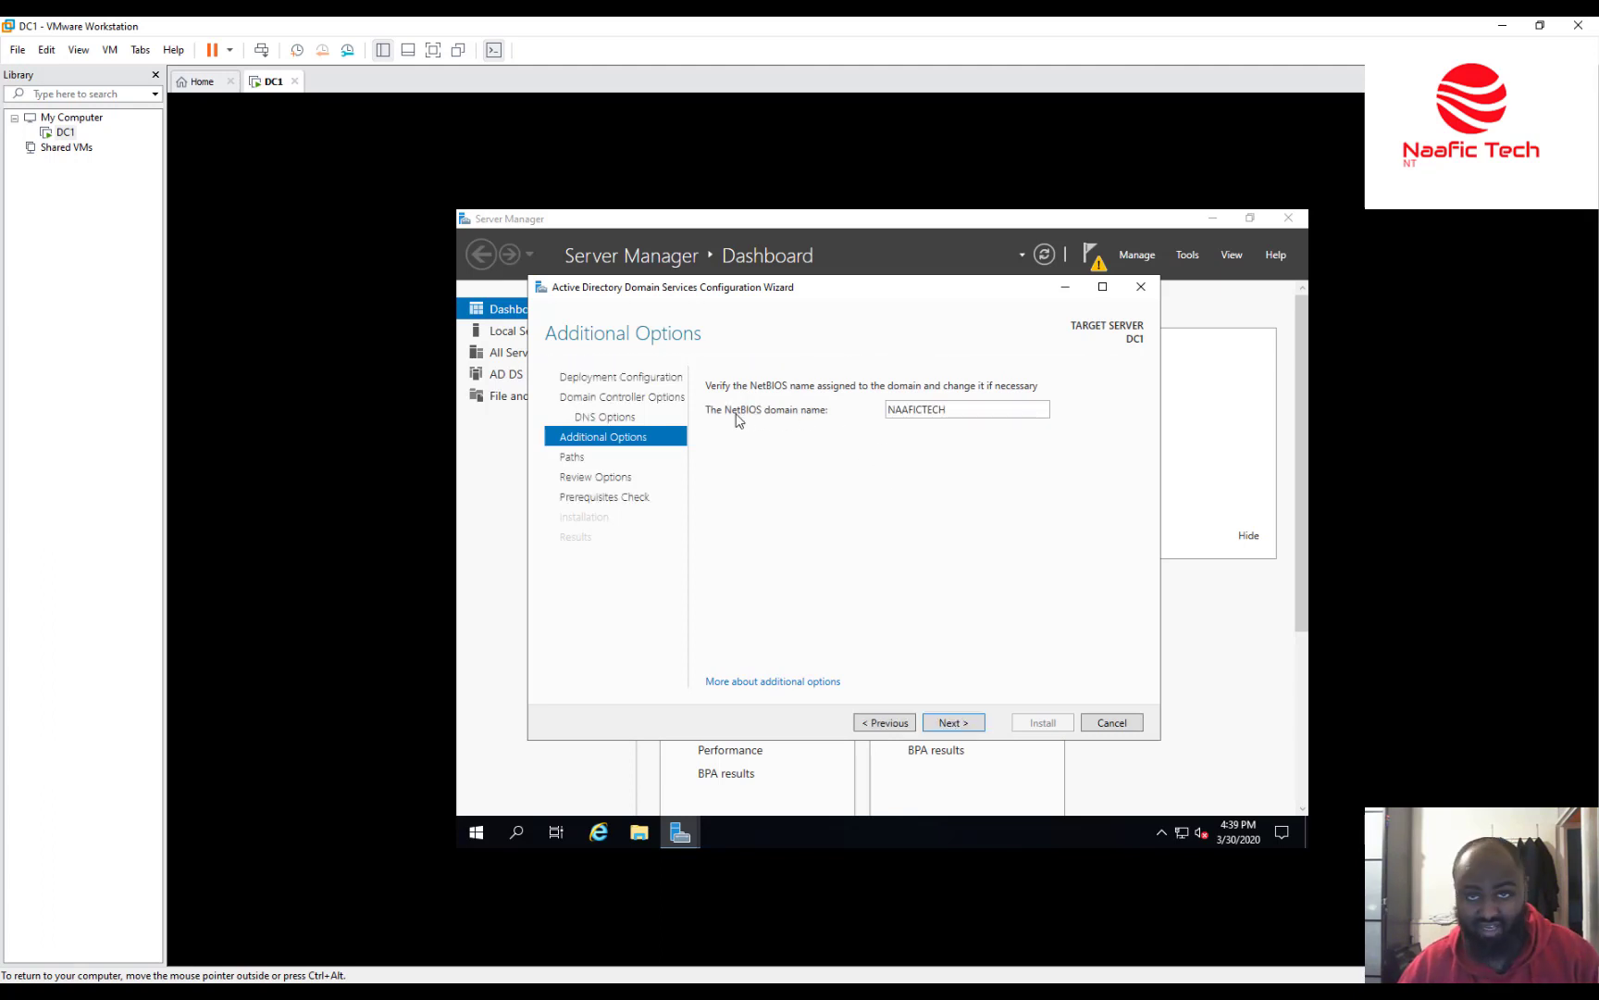
pyautogui.doubleClick(887, 413)
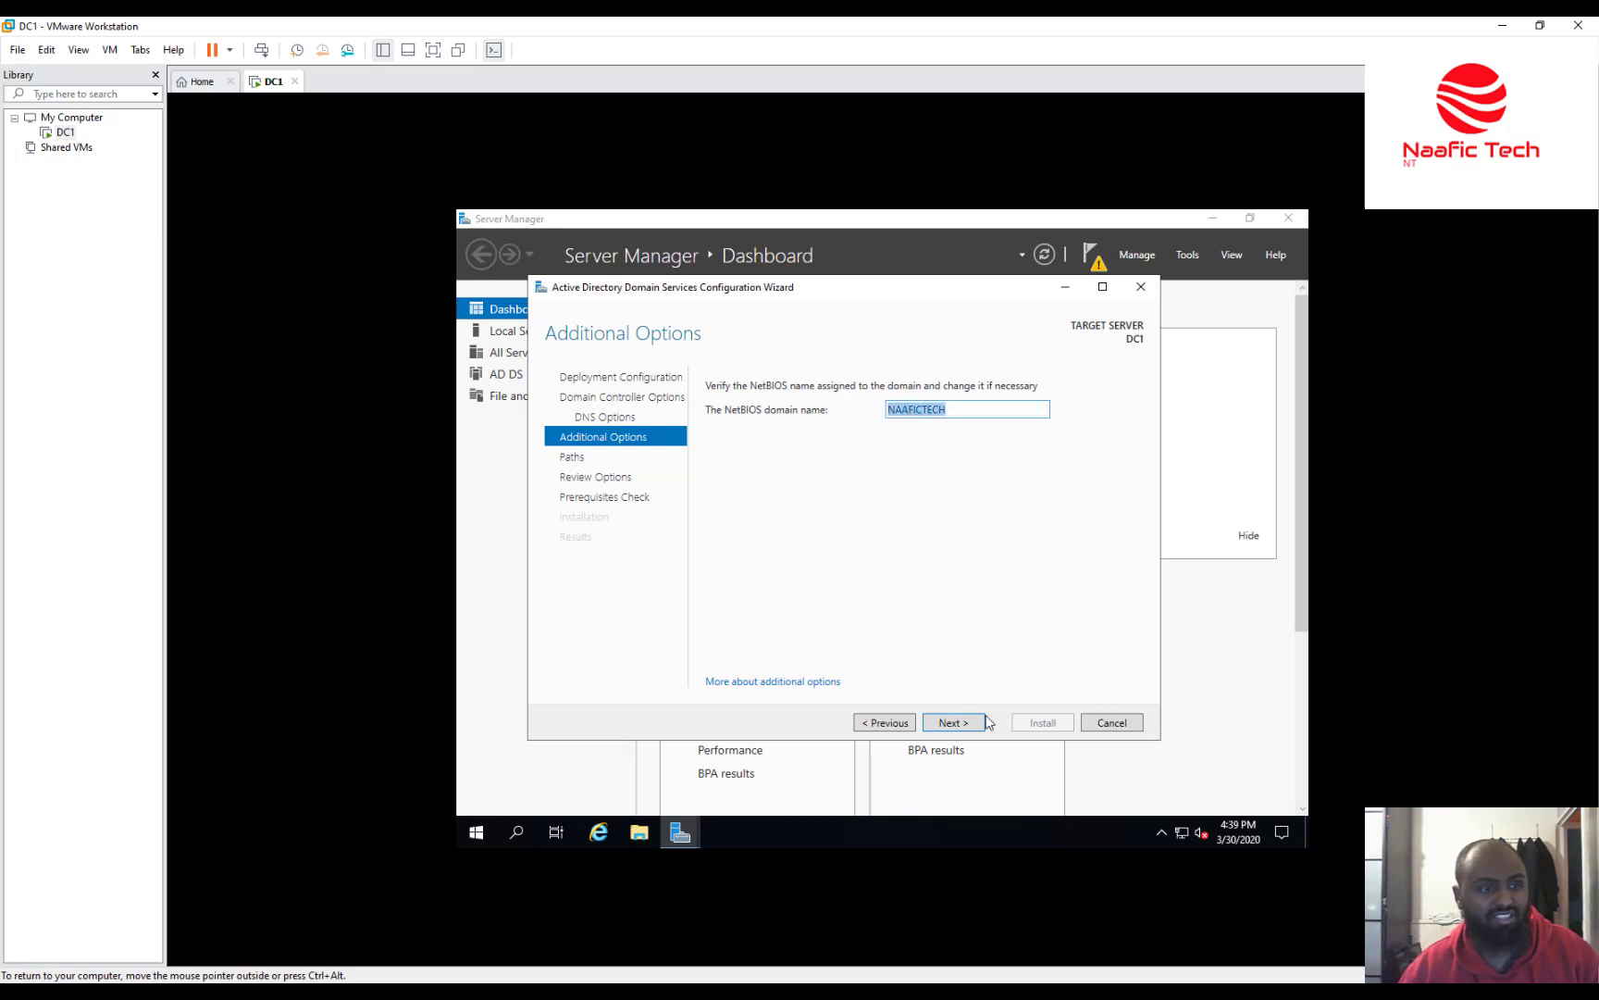
pyautogui.click(953, 723)
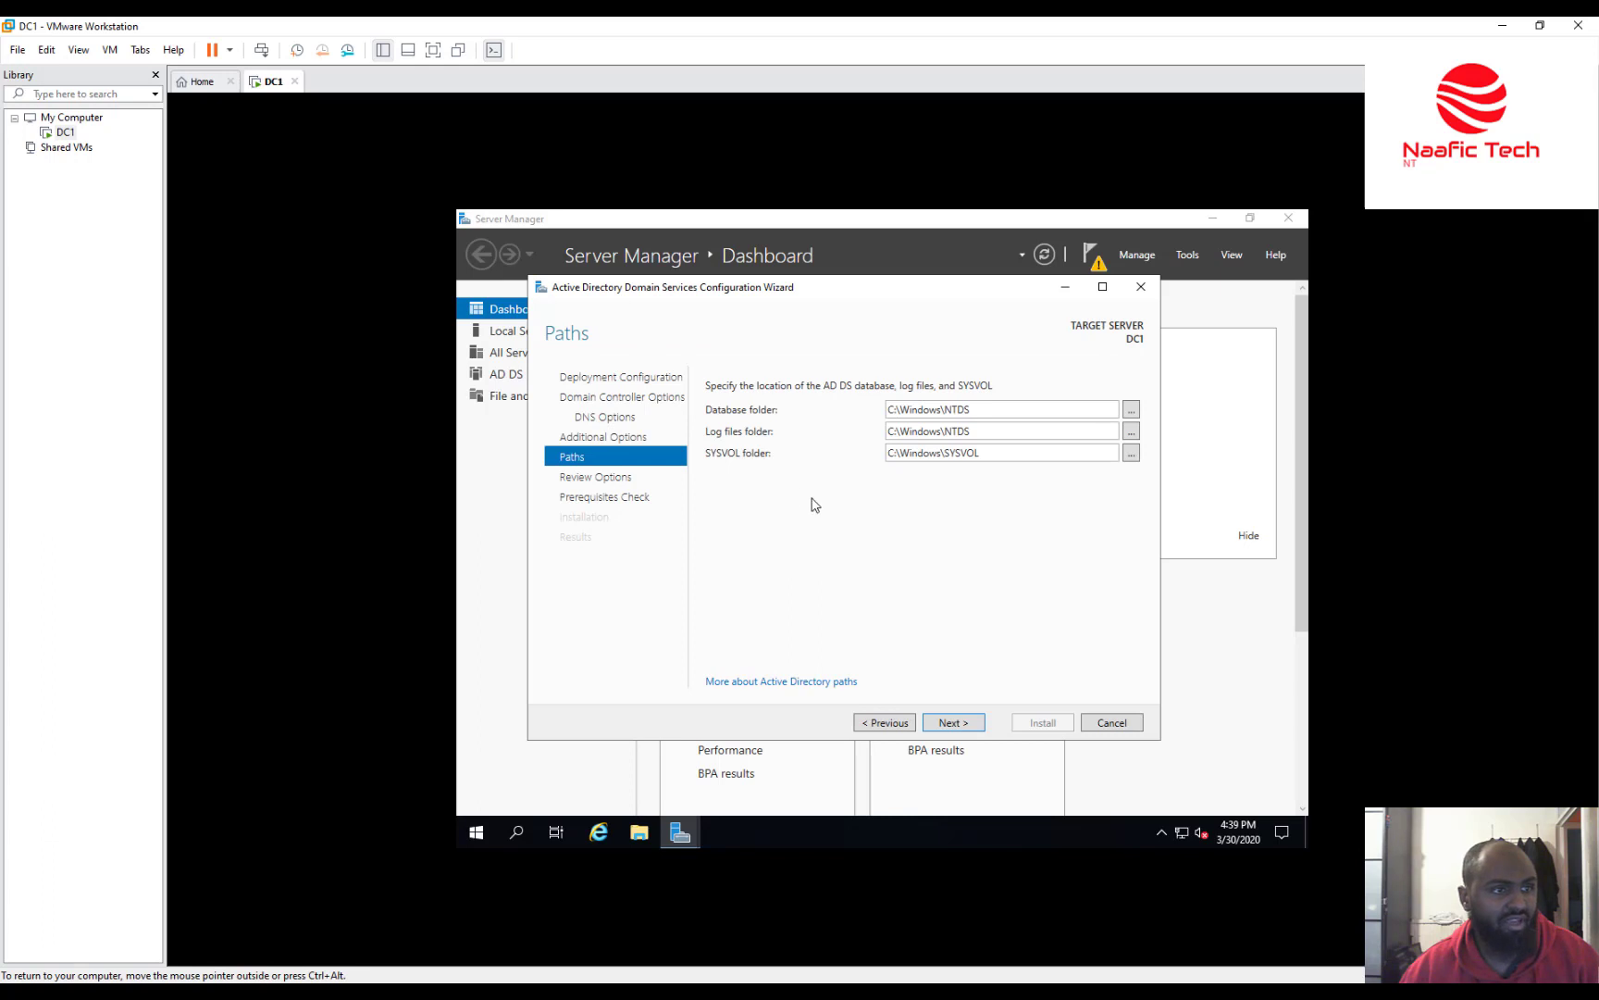
# Keep the default C:\Windows\NTDS and C:\Windows\SYSVOL folder paths and continue to Review Options.
pyautogui.tripleClick(888, 412)
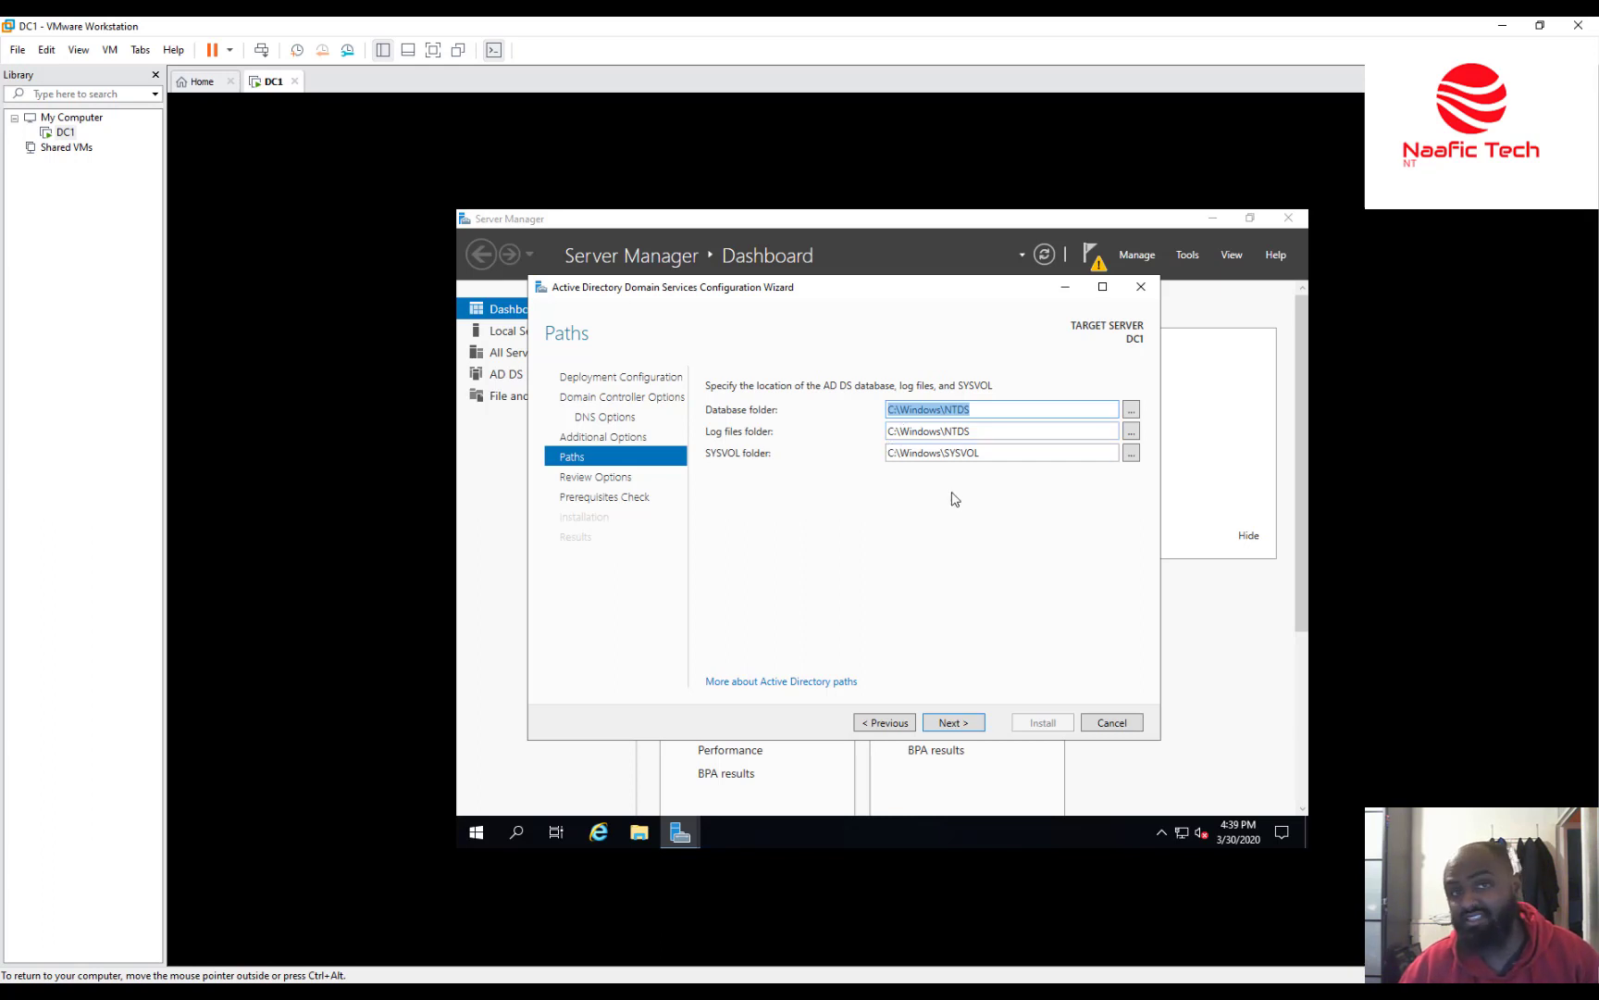
pyautogui.click(961, 728)
pyautogui.scroll(-5, 1003, 483)
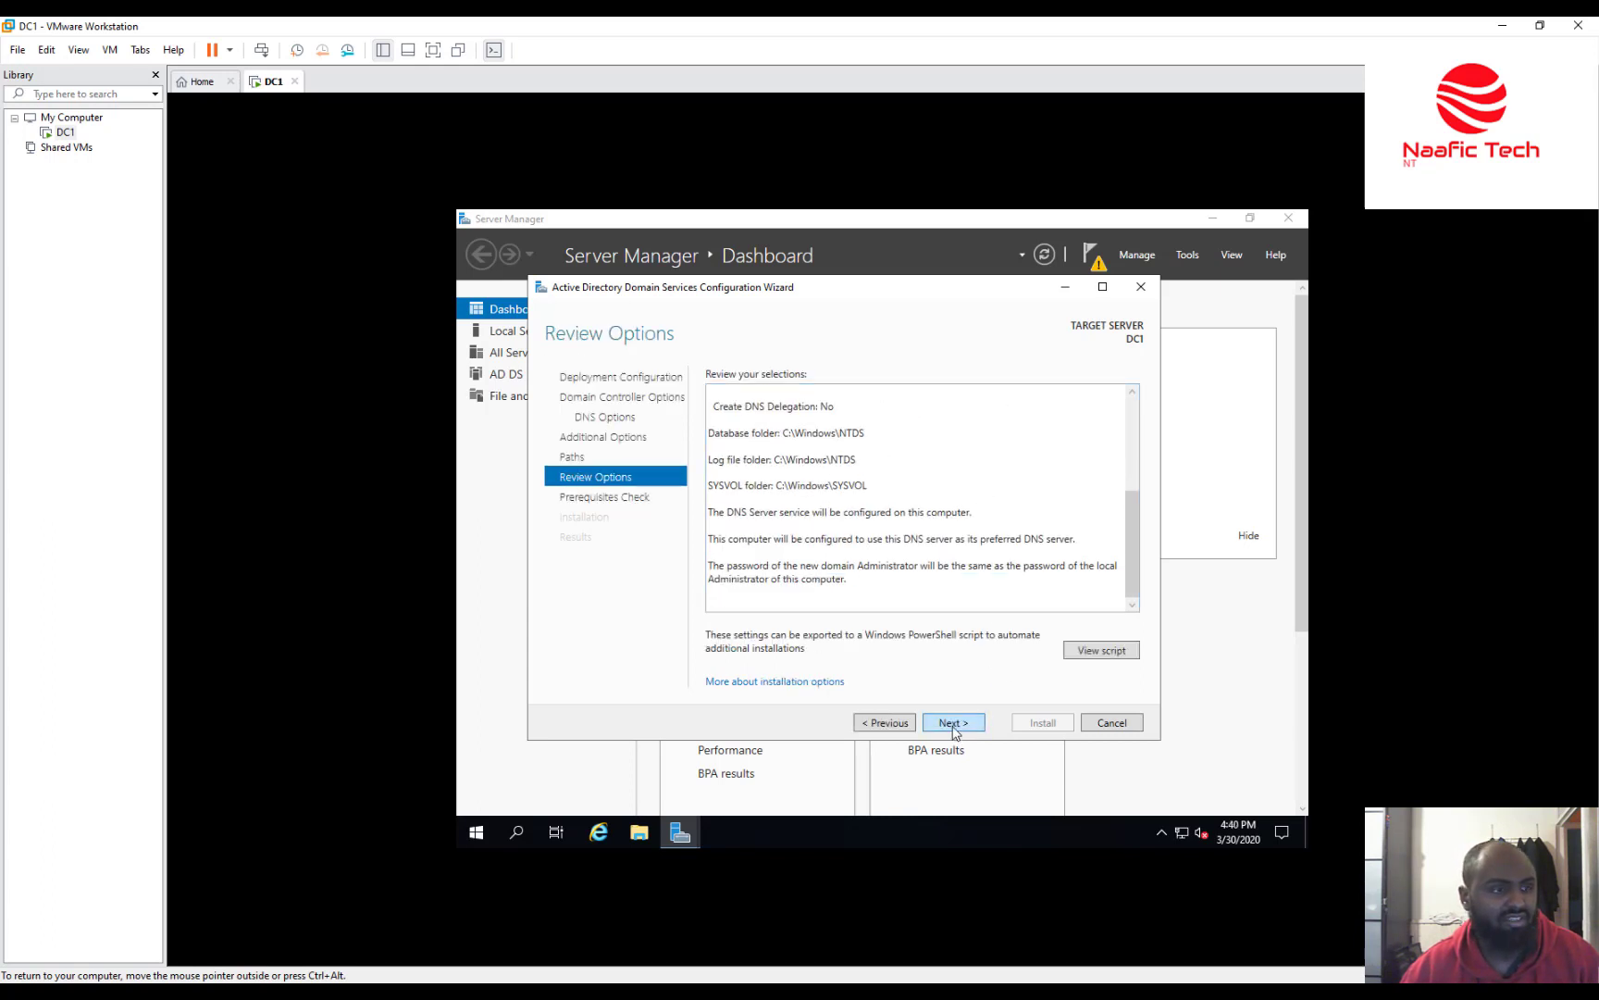
# Scroll through the Review Options summary for naafictech.com and run the Prerequisites Check.
pyautogui.scroll(5, 1013, 487)
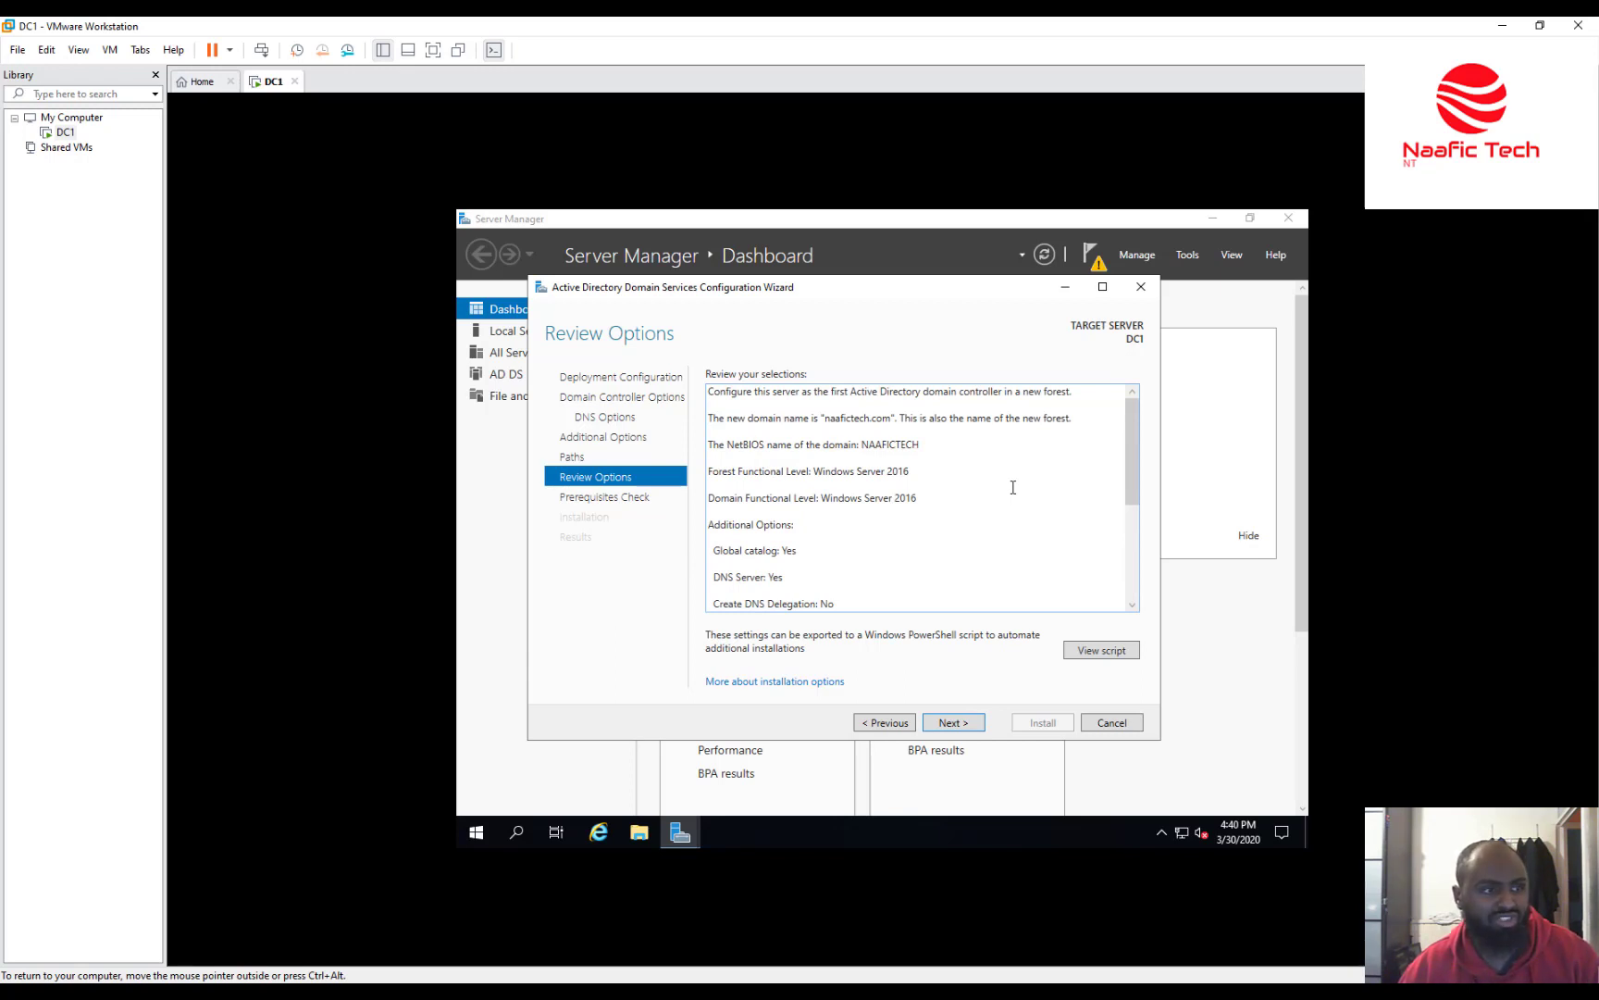
pyautogui.scroll(-5, 1014, 486)
pyautogui.click(981, 719)
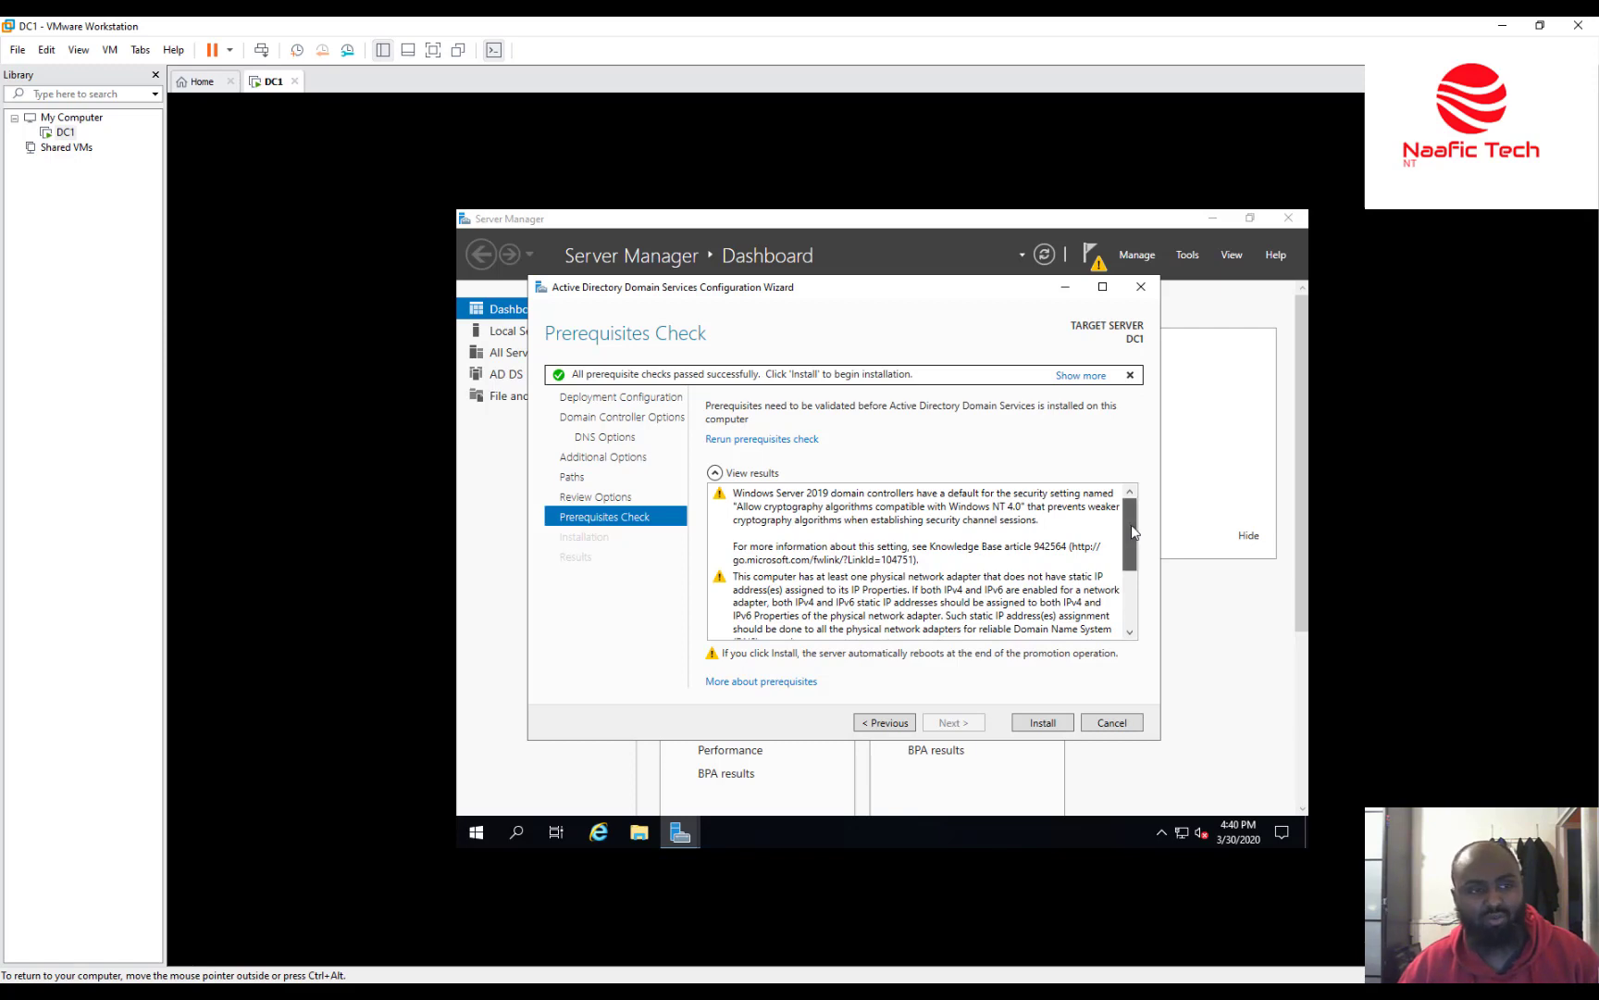
# Scroll the prerequisites results to the bottom, confirming all checks passed with a DNS delegation warning.
pyautogui.moveTo(1132, 532); pyautogui.dragTo(1133, 616)
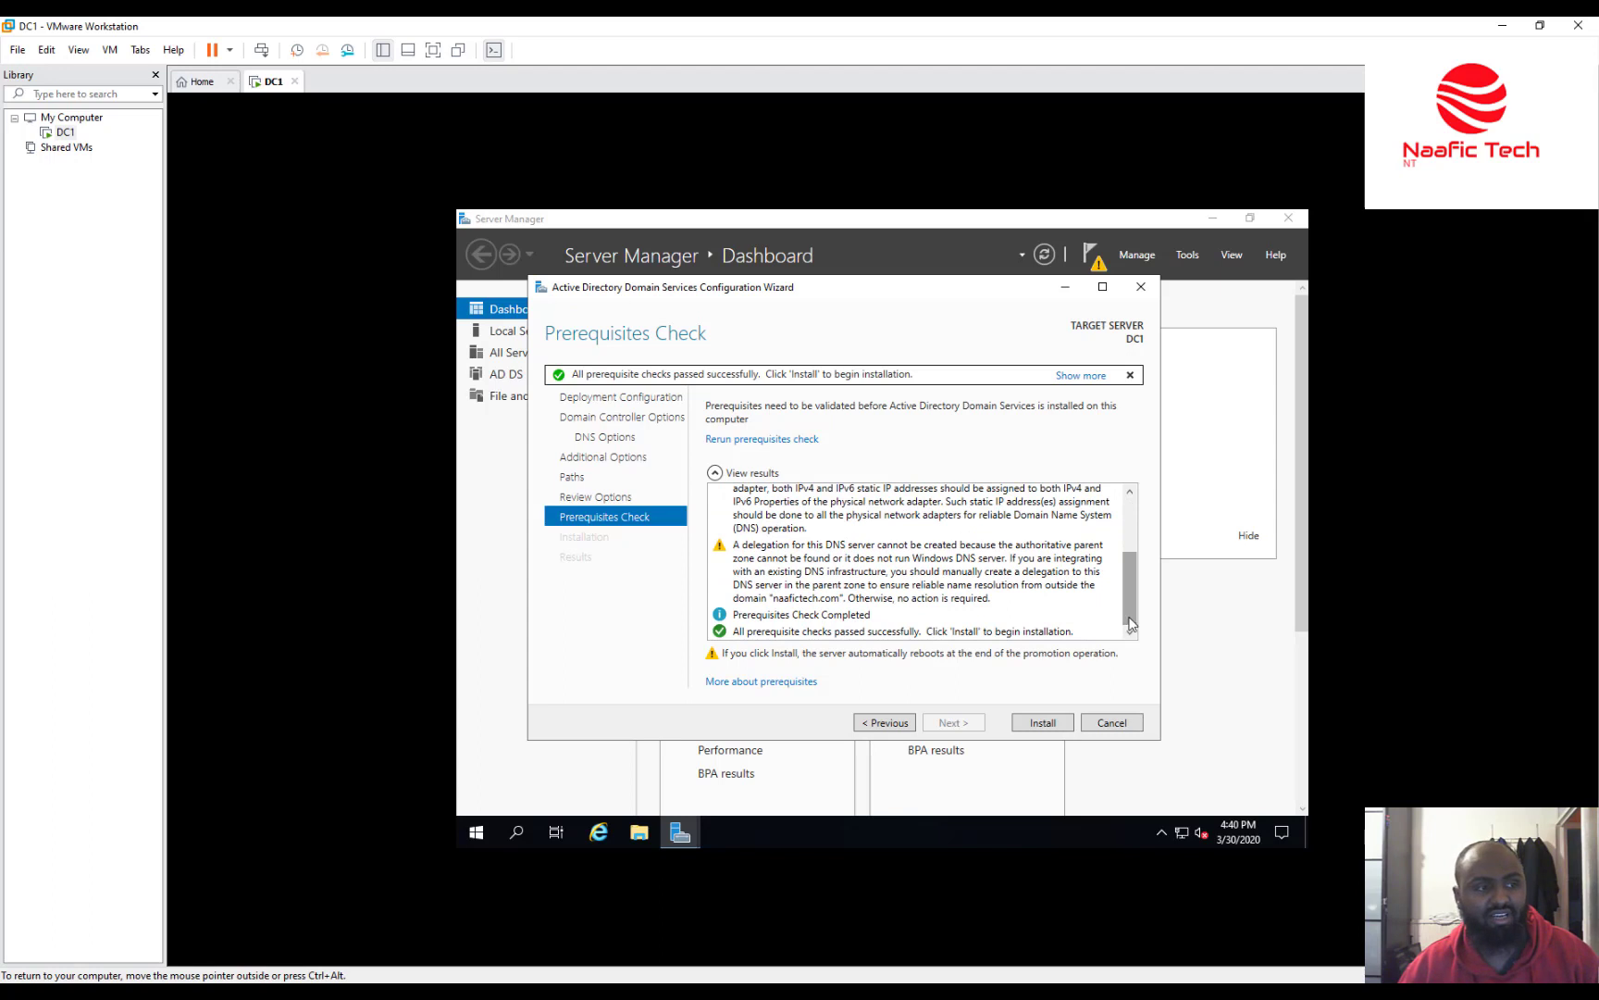
# Install AD DS on DC1 and close the 'You're about to be signed out' notice.
pyautogui.click(1038, 727)
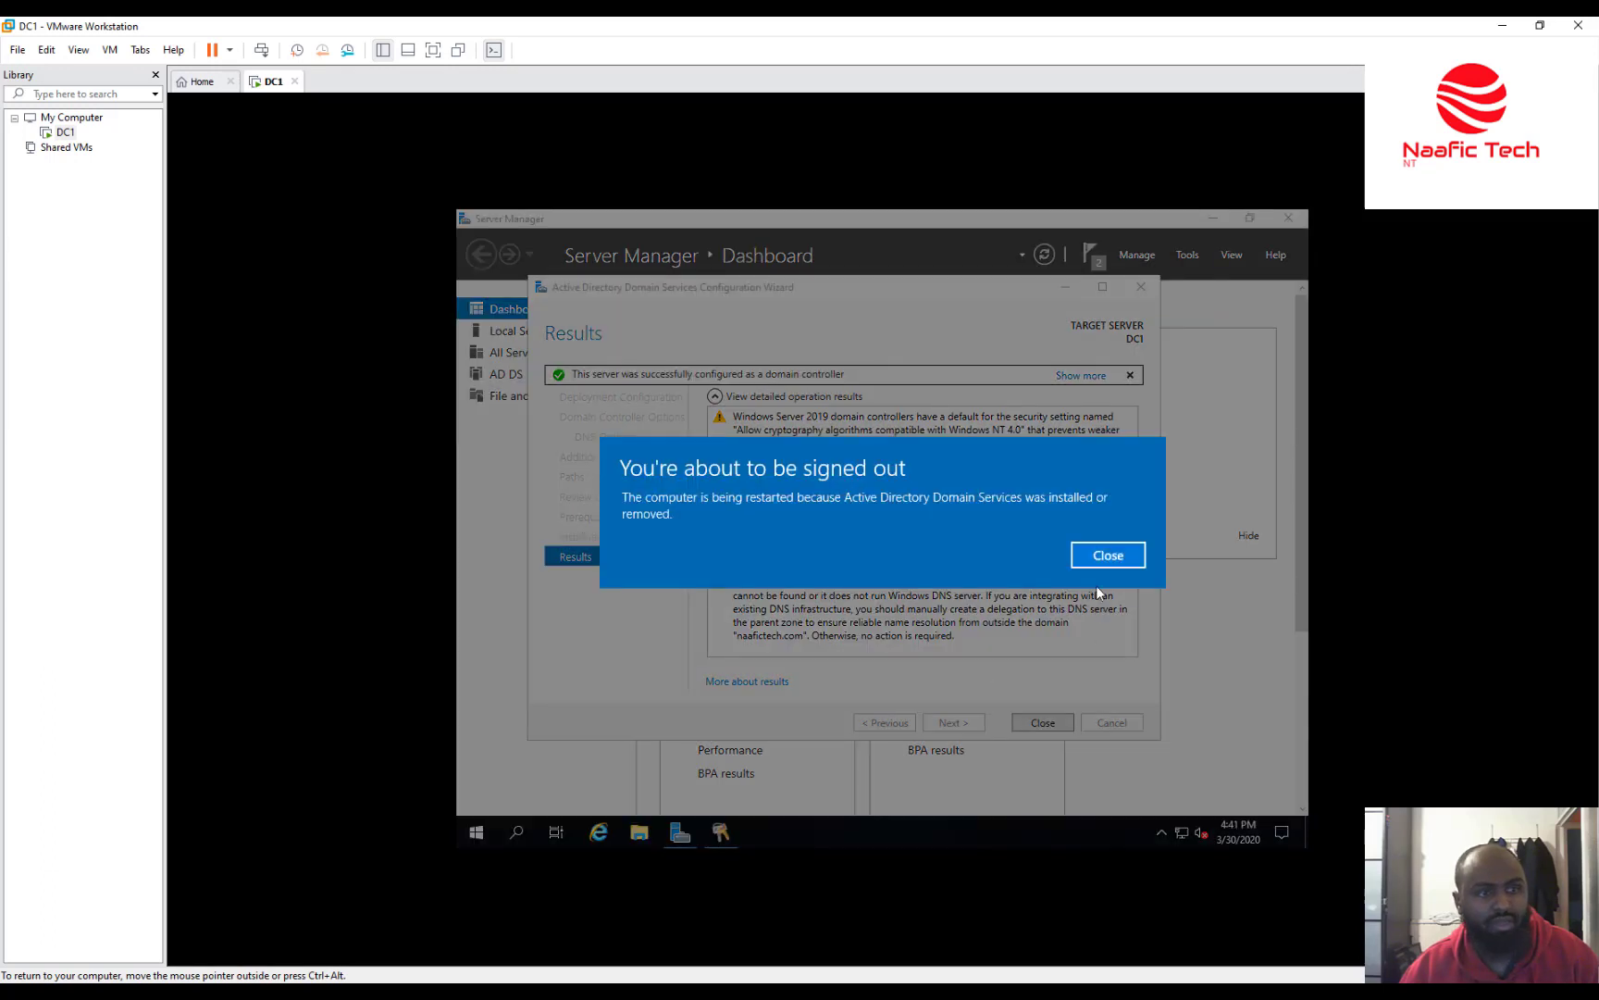
pyautogui.click(1109, 555)
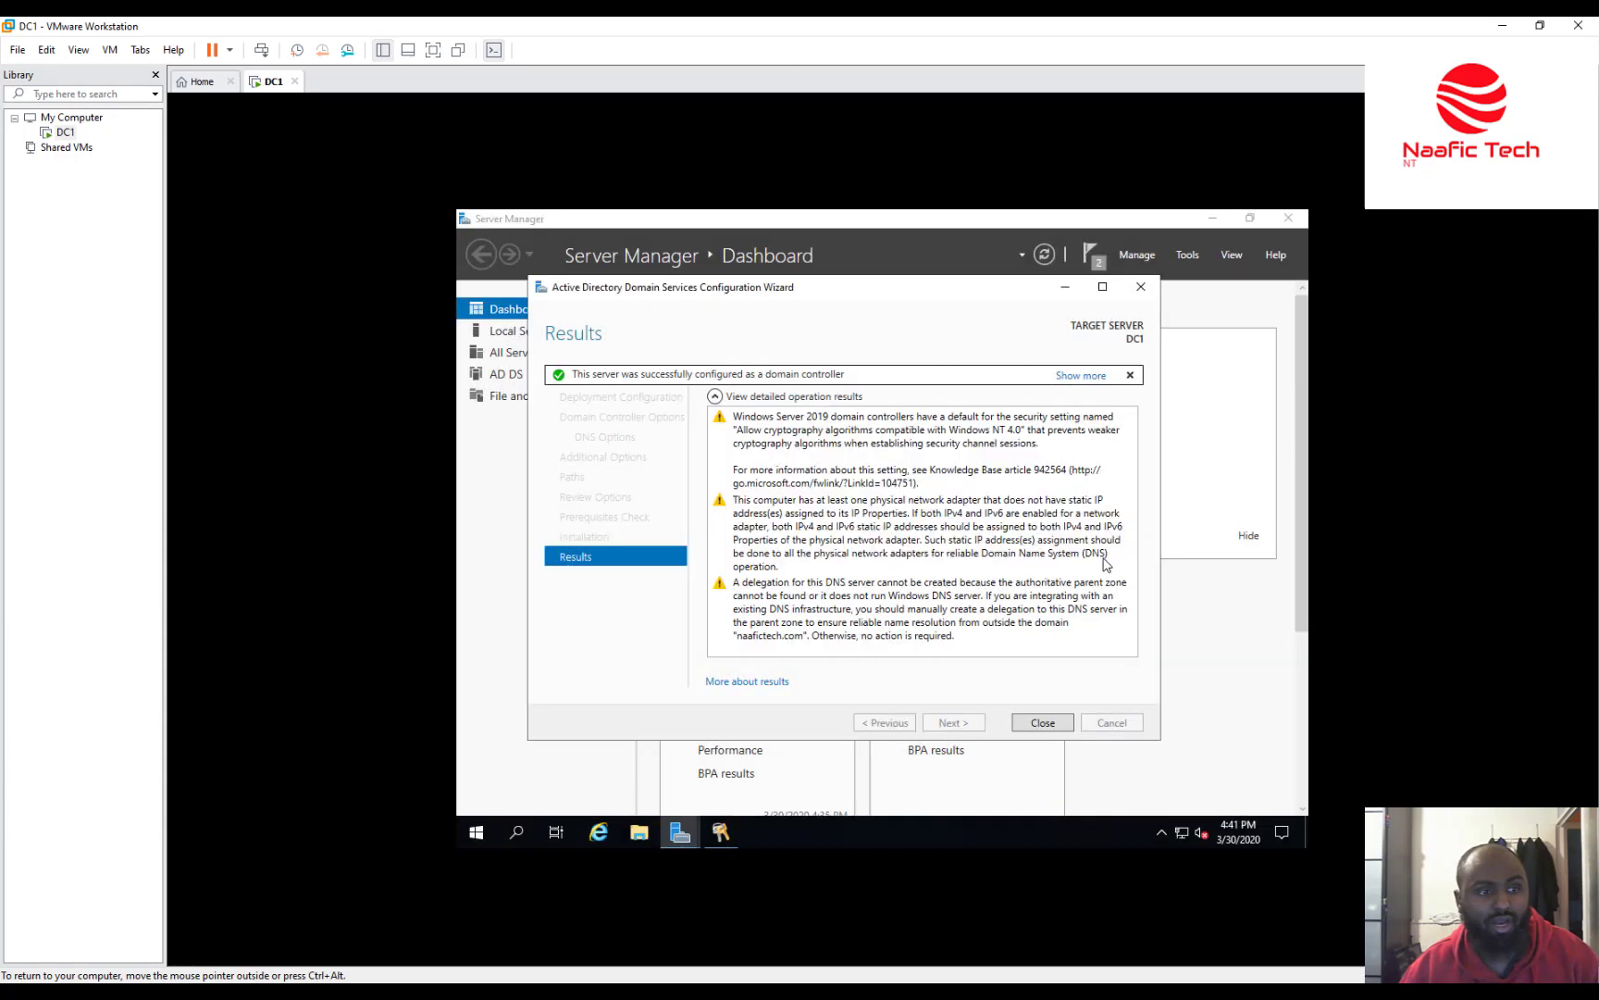
# Close the wizard and check Server Manager notifications for completed AD DS post-deployment configuration.
pyautogui.click(1042, 723)
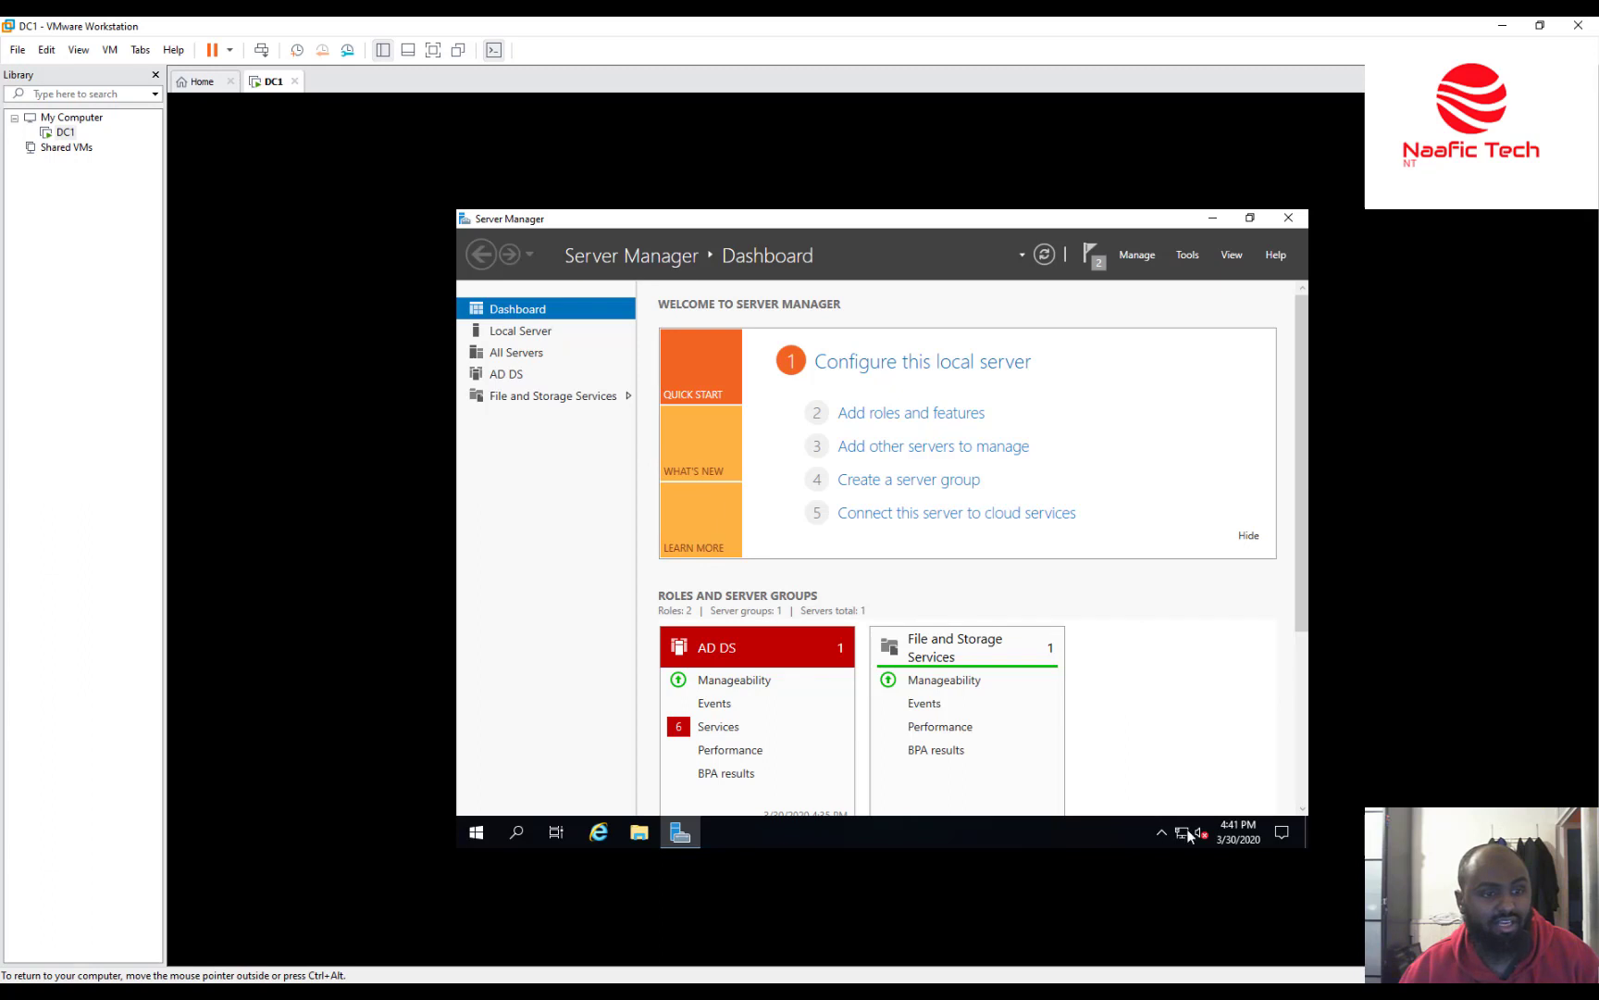
pyautogui.click(1093, 259)
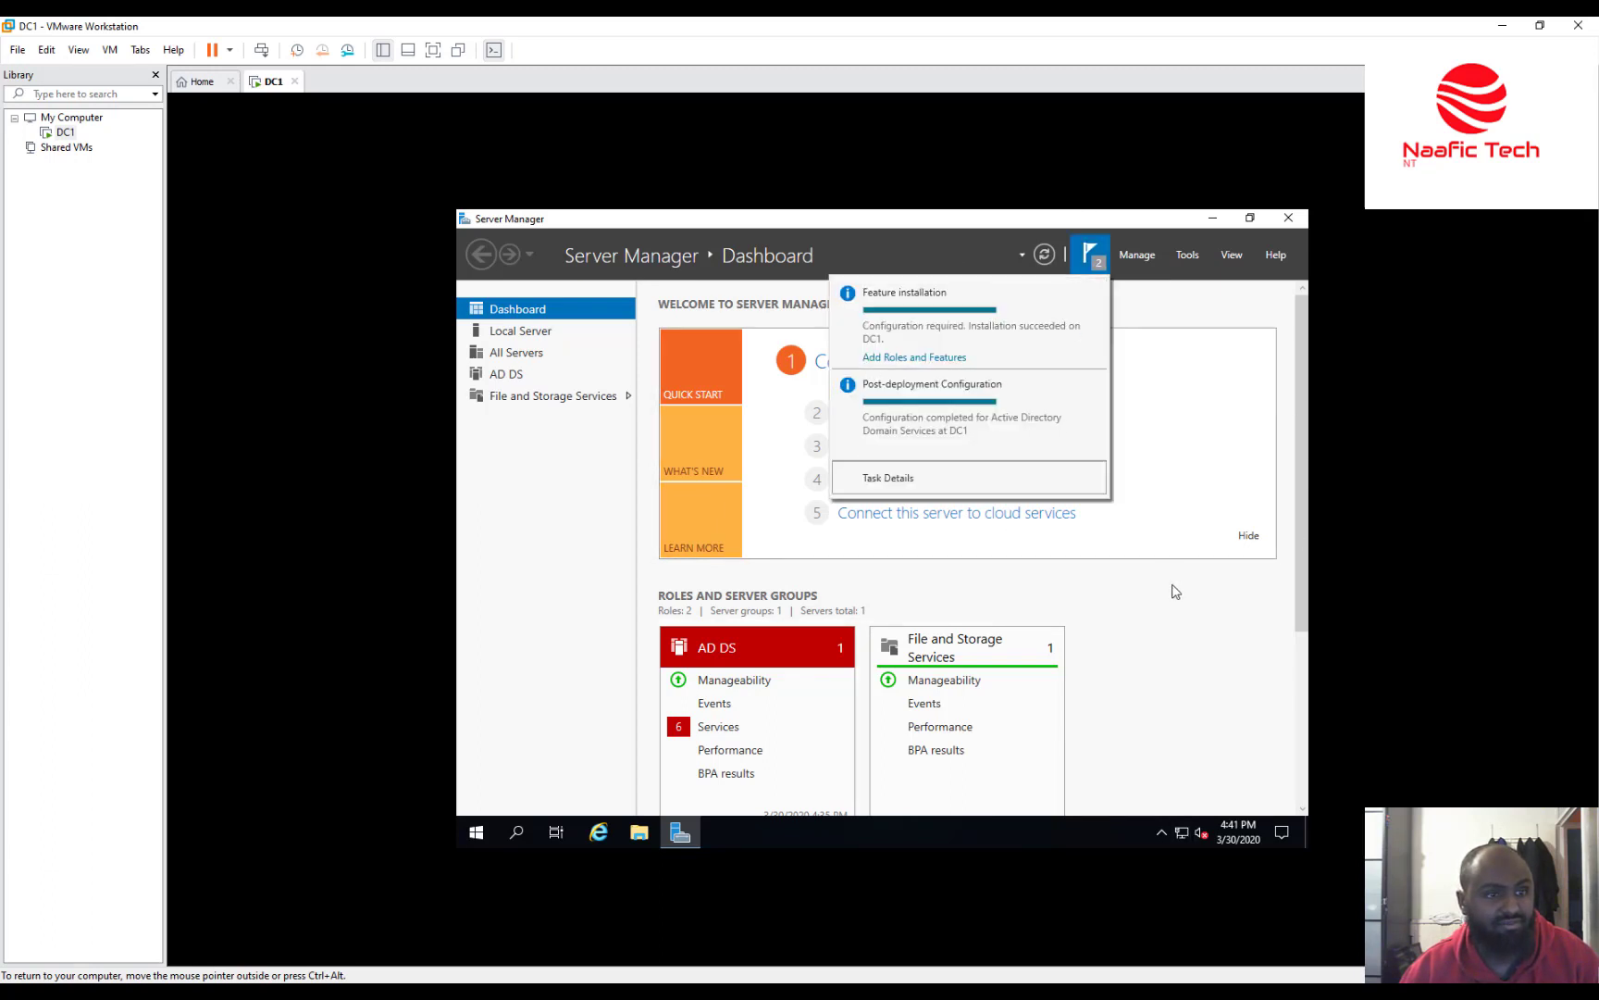
pyautogui.click(1189, 630)
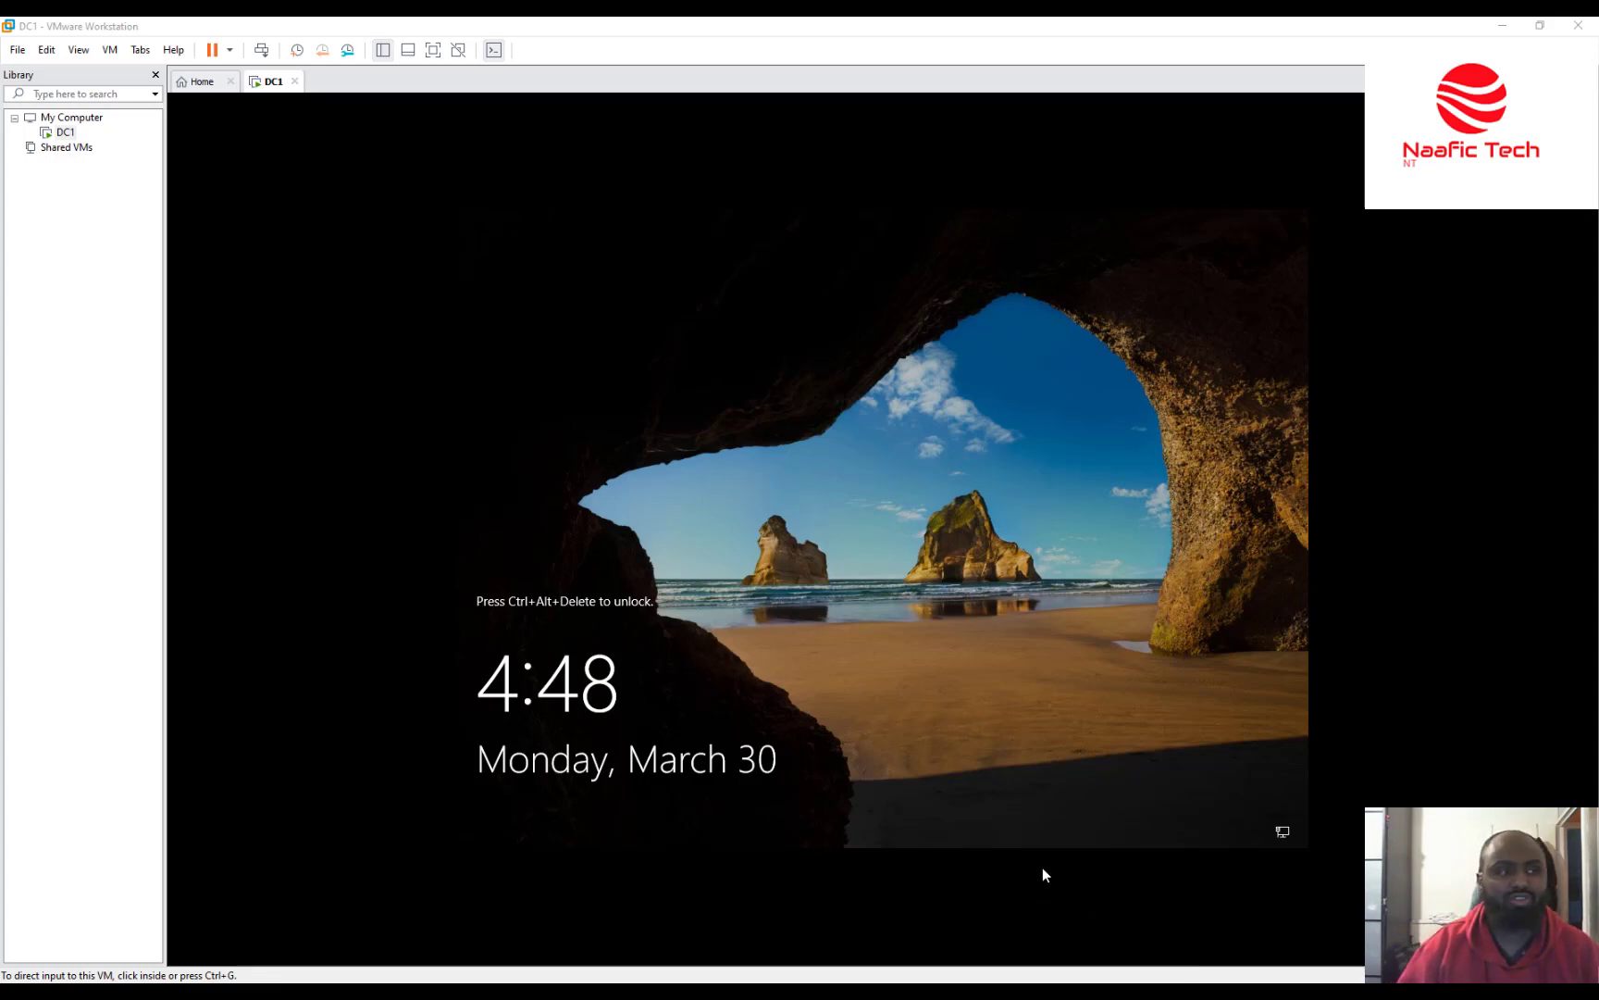
# Send Ctrl+Alt+Del and sign in to DC1 with the domain Administrator password.
pyautogui.click(261, 50)
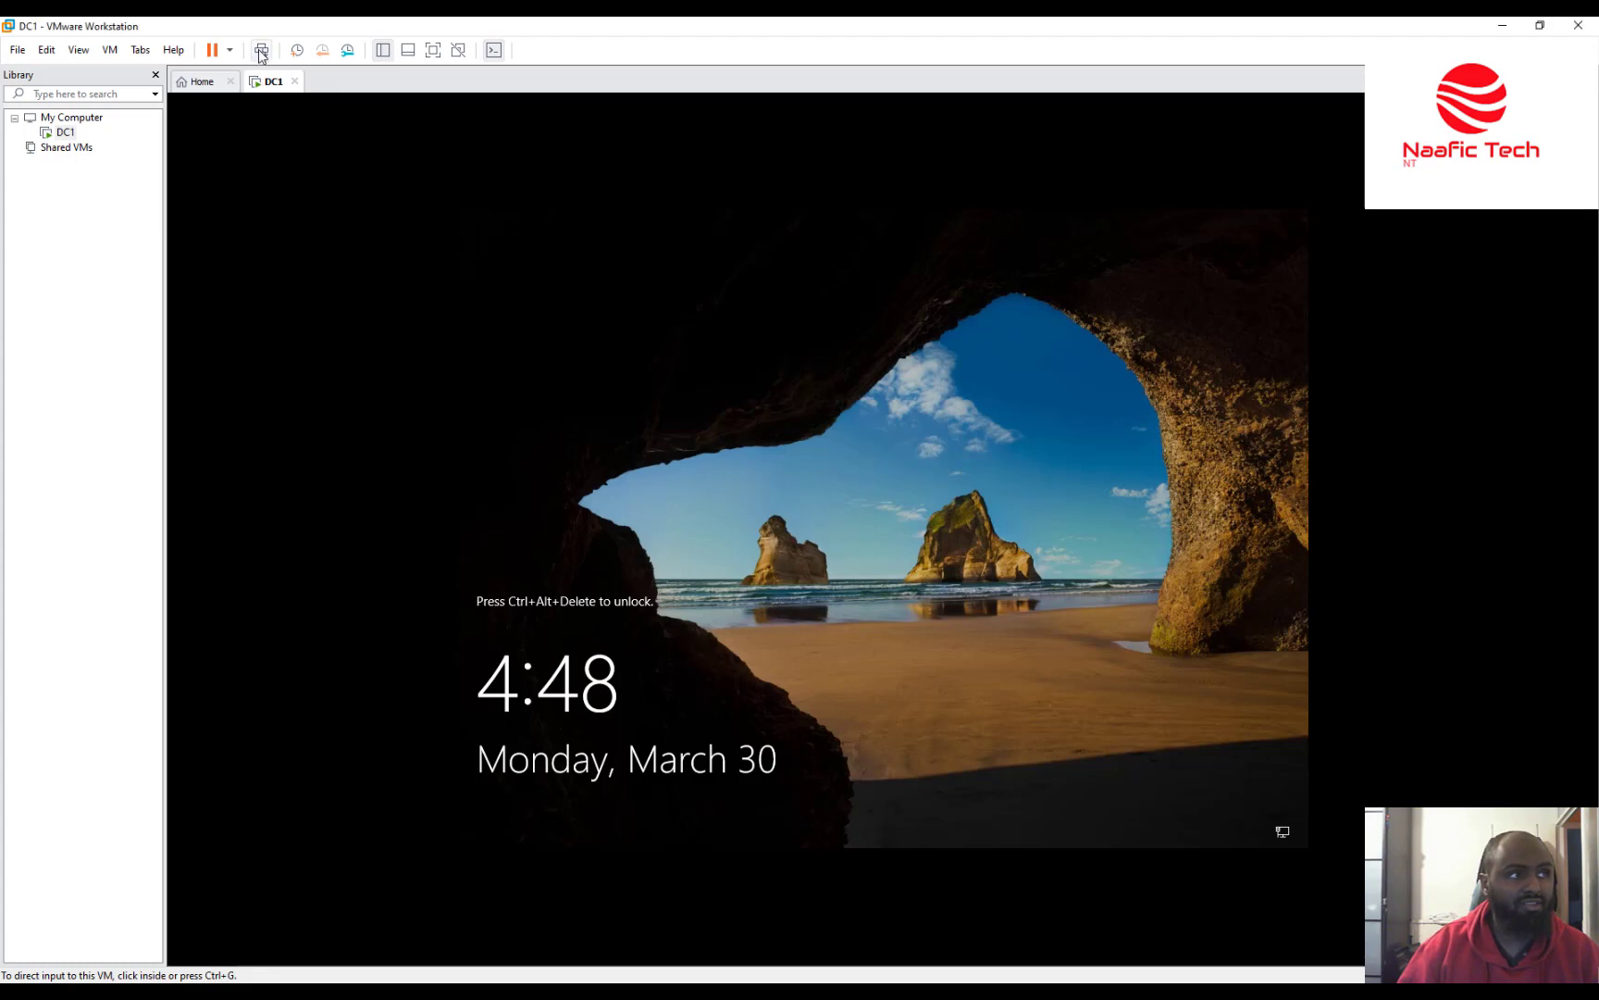
pyautogui.click(539, 220)
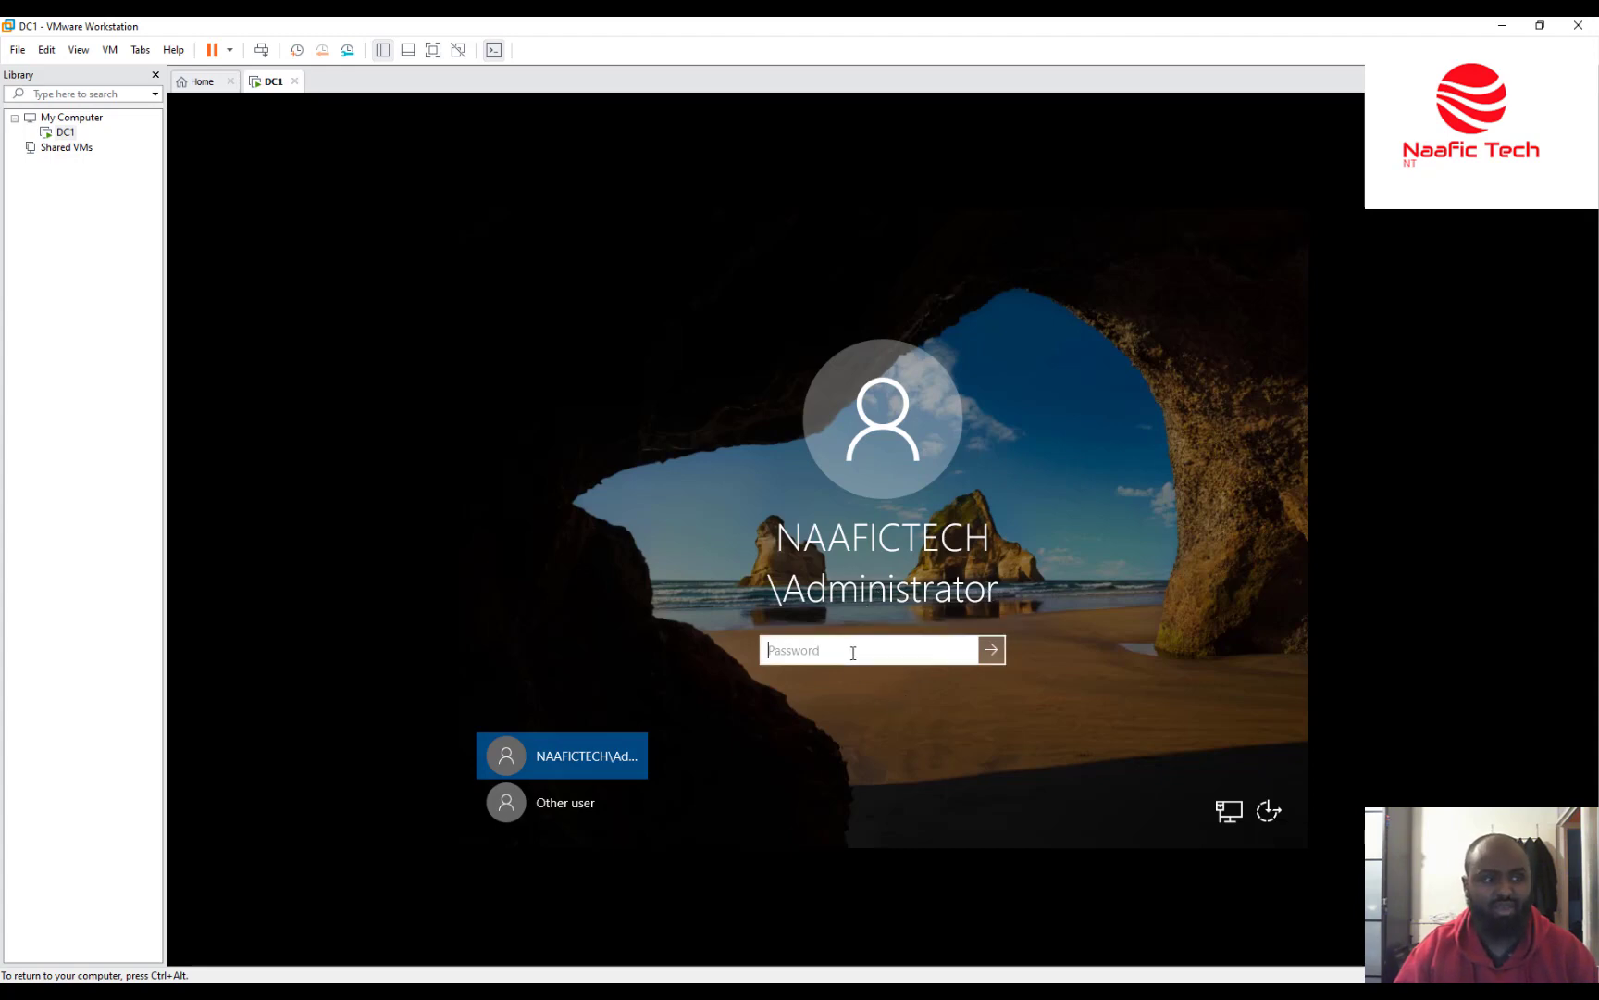
pyautogui.write('Pa')
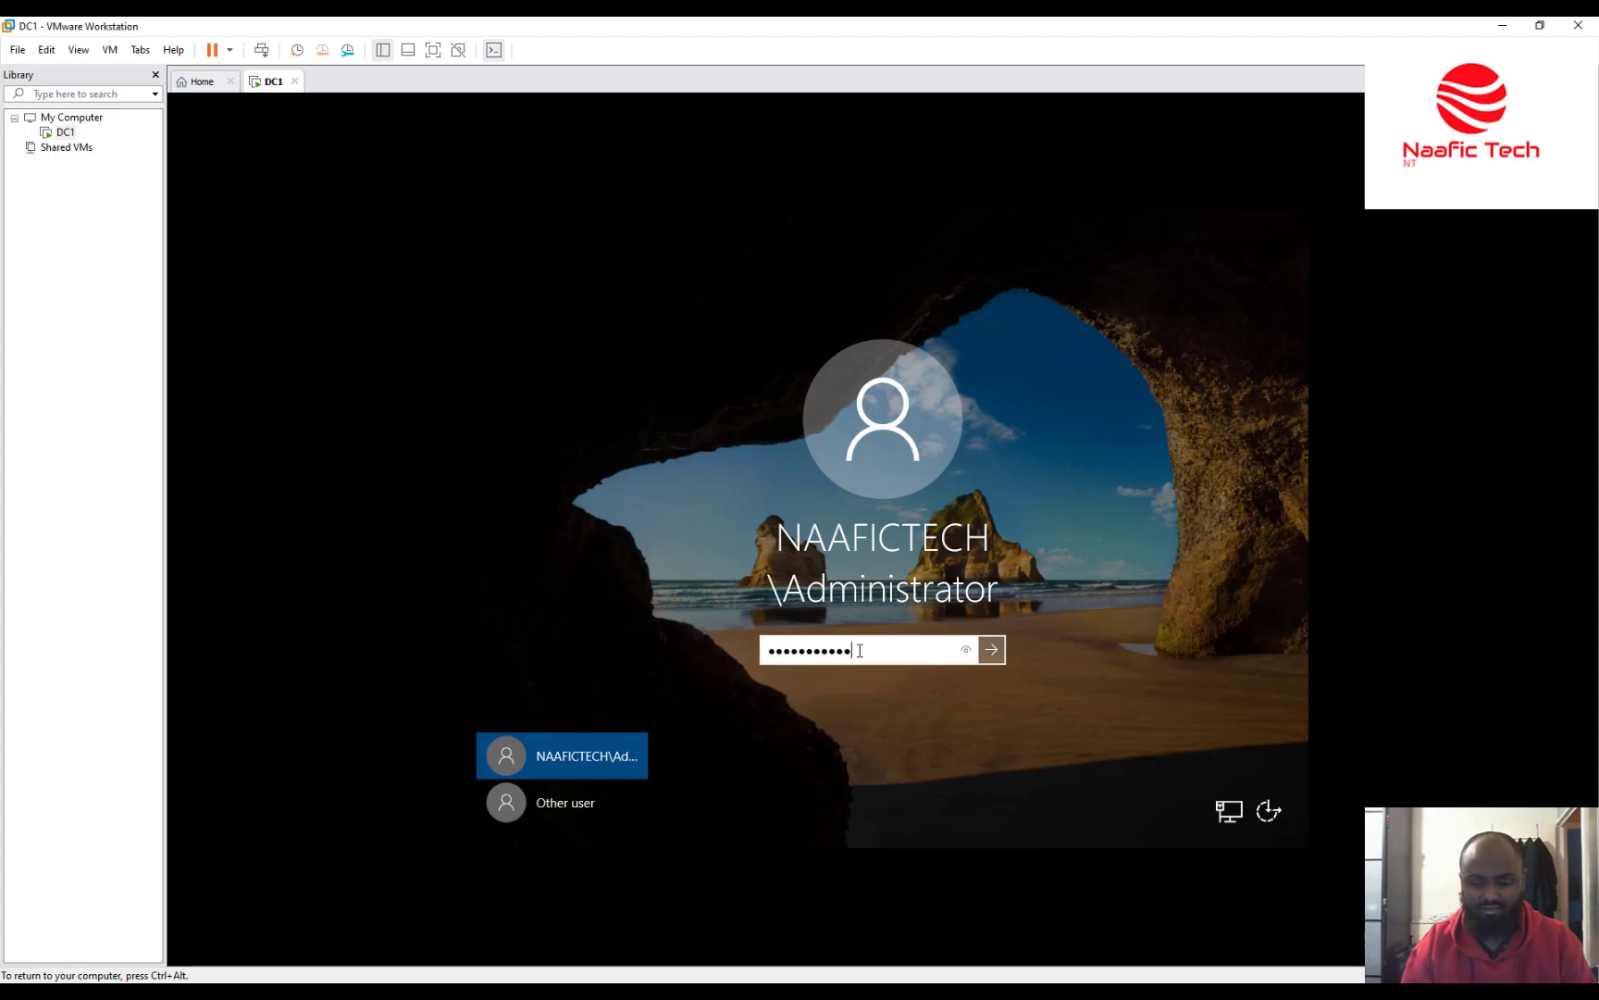
pyautogui.press('Return')
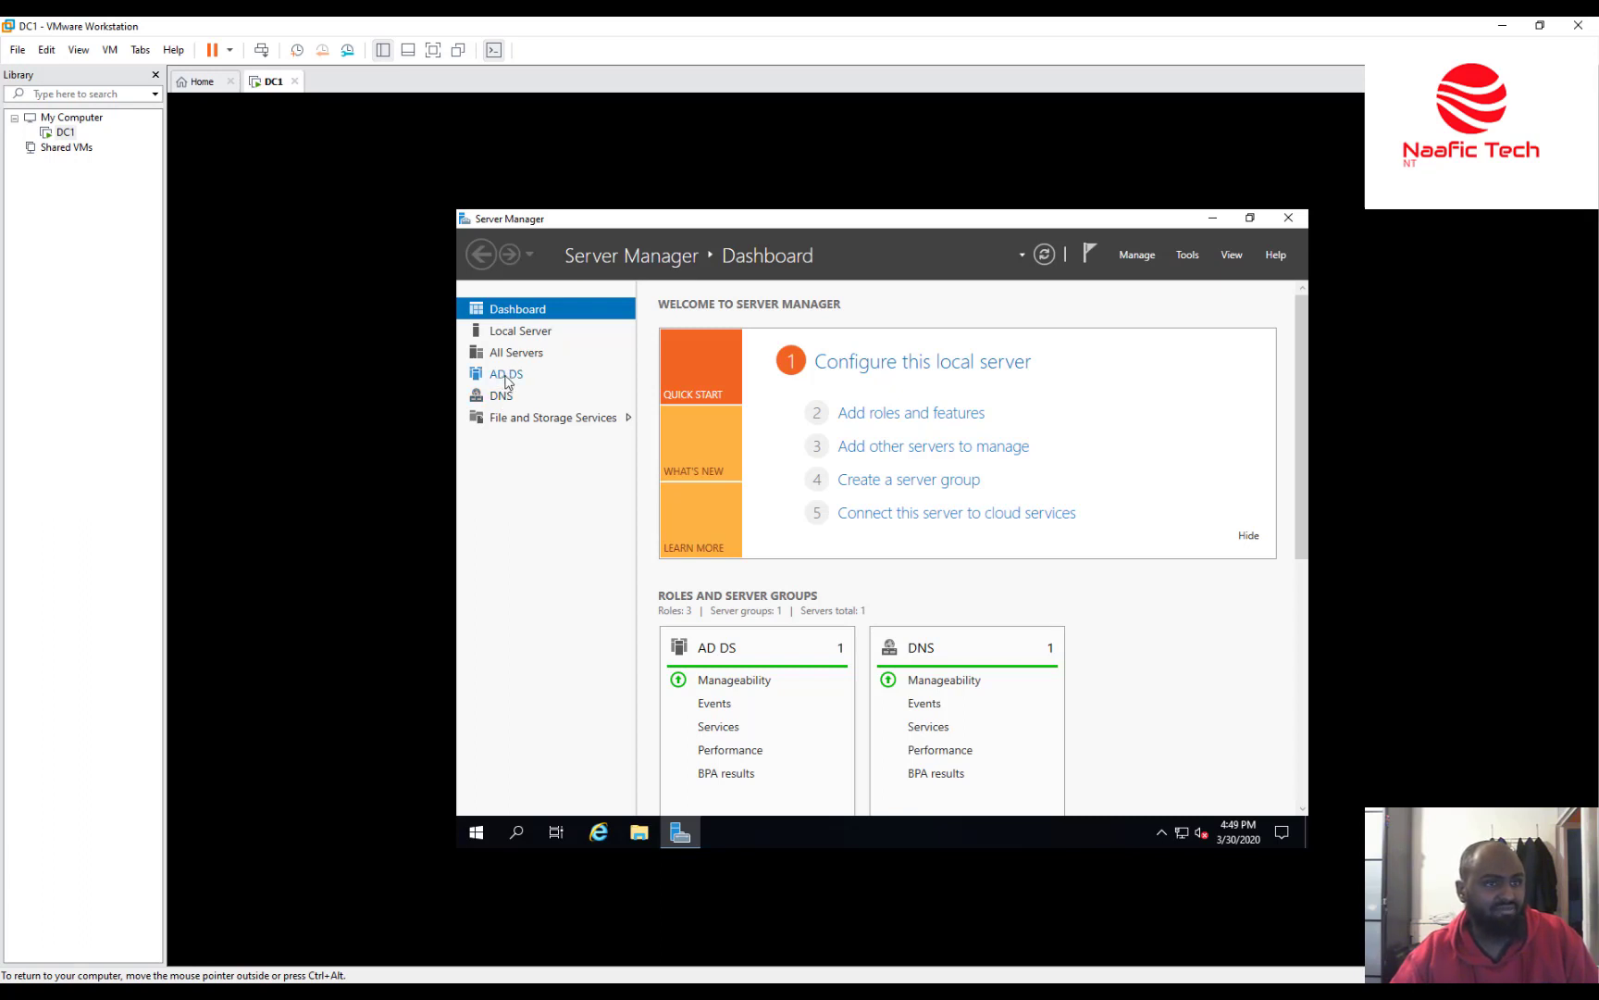
# Show the AD DS page listing DC1 online, then open the Tools menu.
pyautogui.click(506, 375)
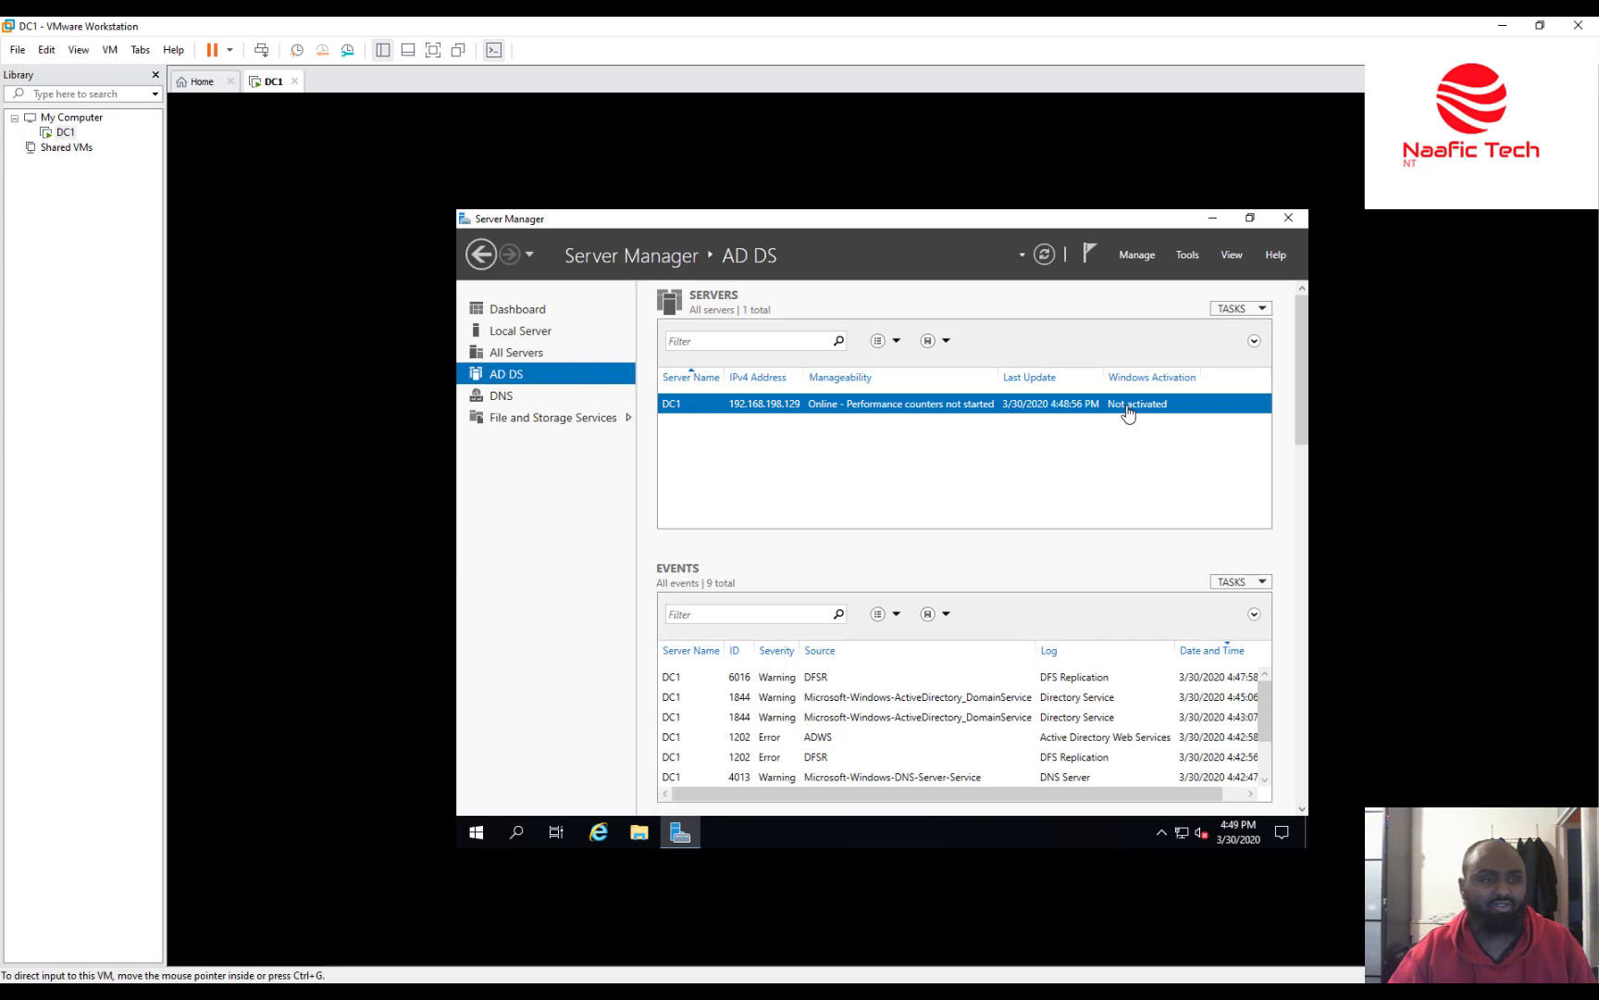
pyautogui.click(1184, 265)
pyautogui.click(1184, 264)
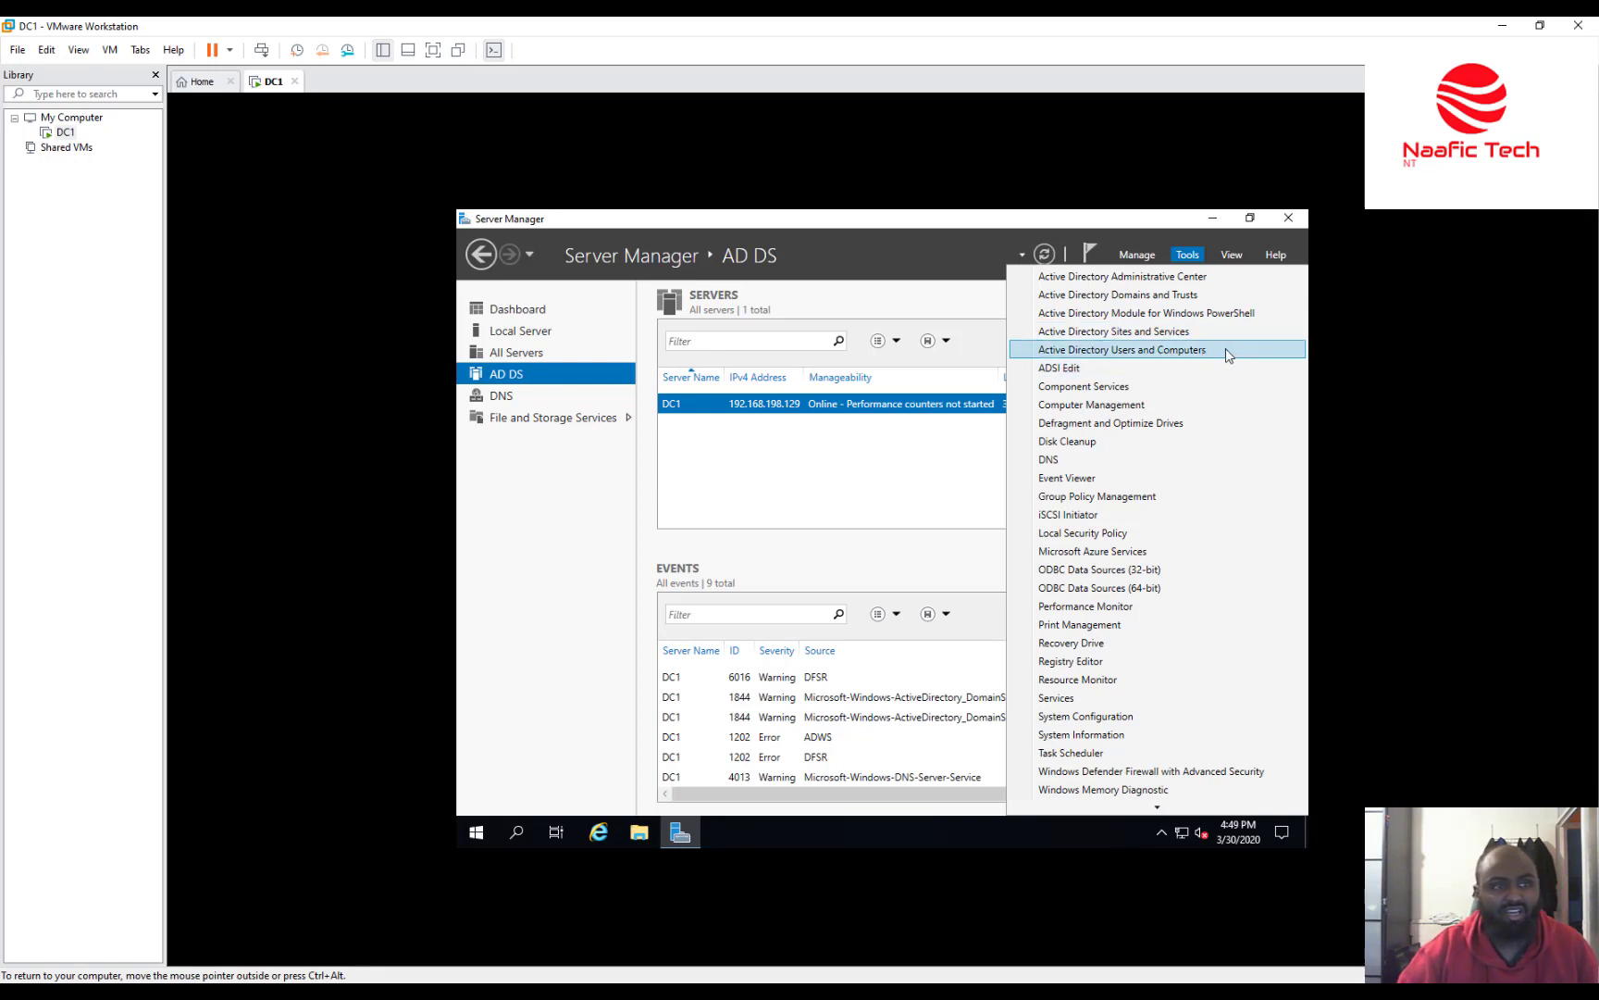
# Open AD Users and Computers, expand naafictech.com, and check Builtin, Computers and Domain Controllers (DC1).
pyautogui.click(1189, 350)
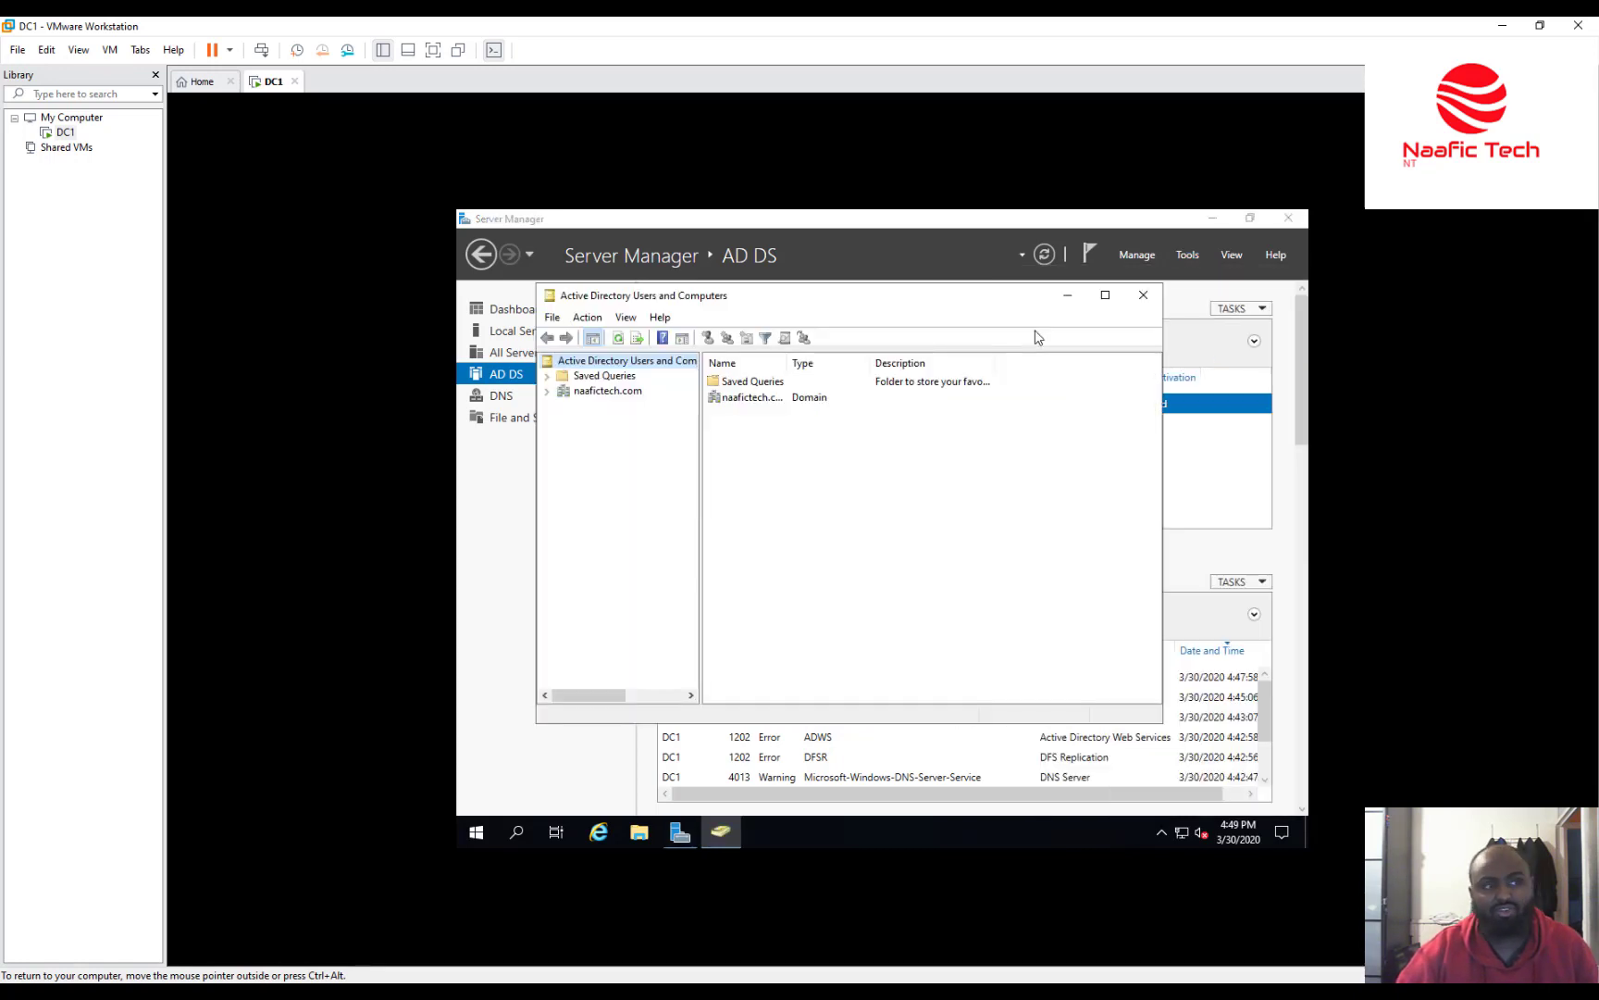
pyautogui.click(580, 392)
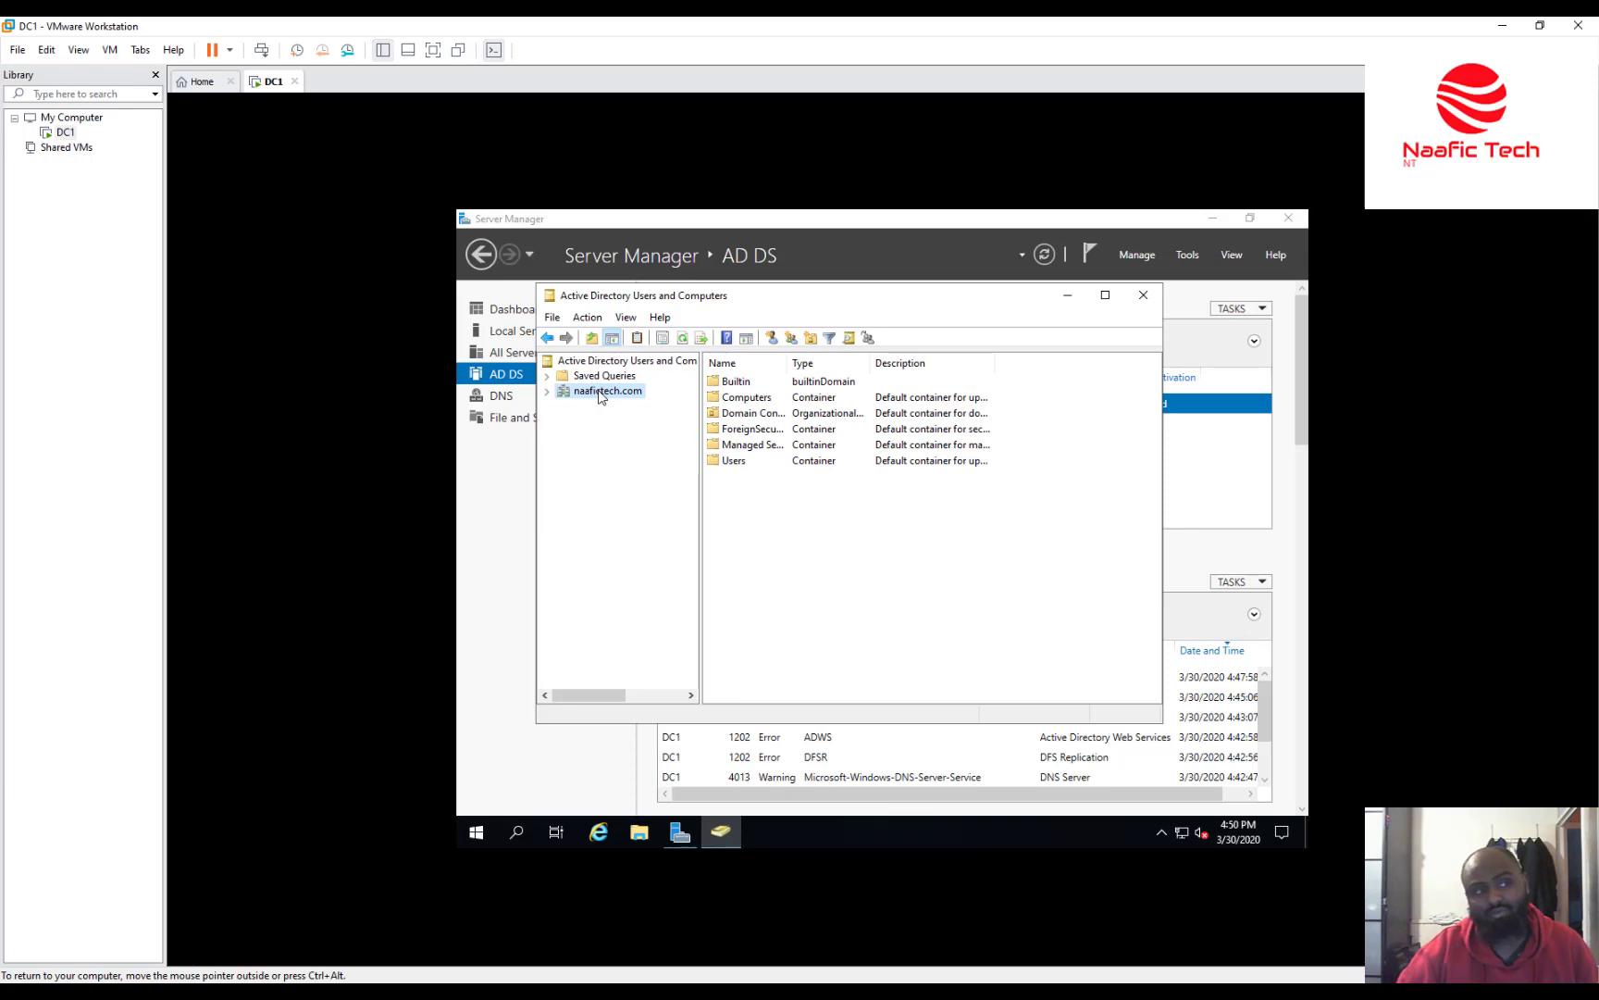
pyautogui.click(548, 392)
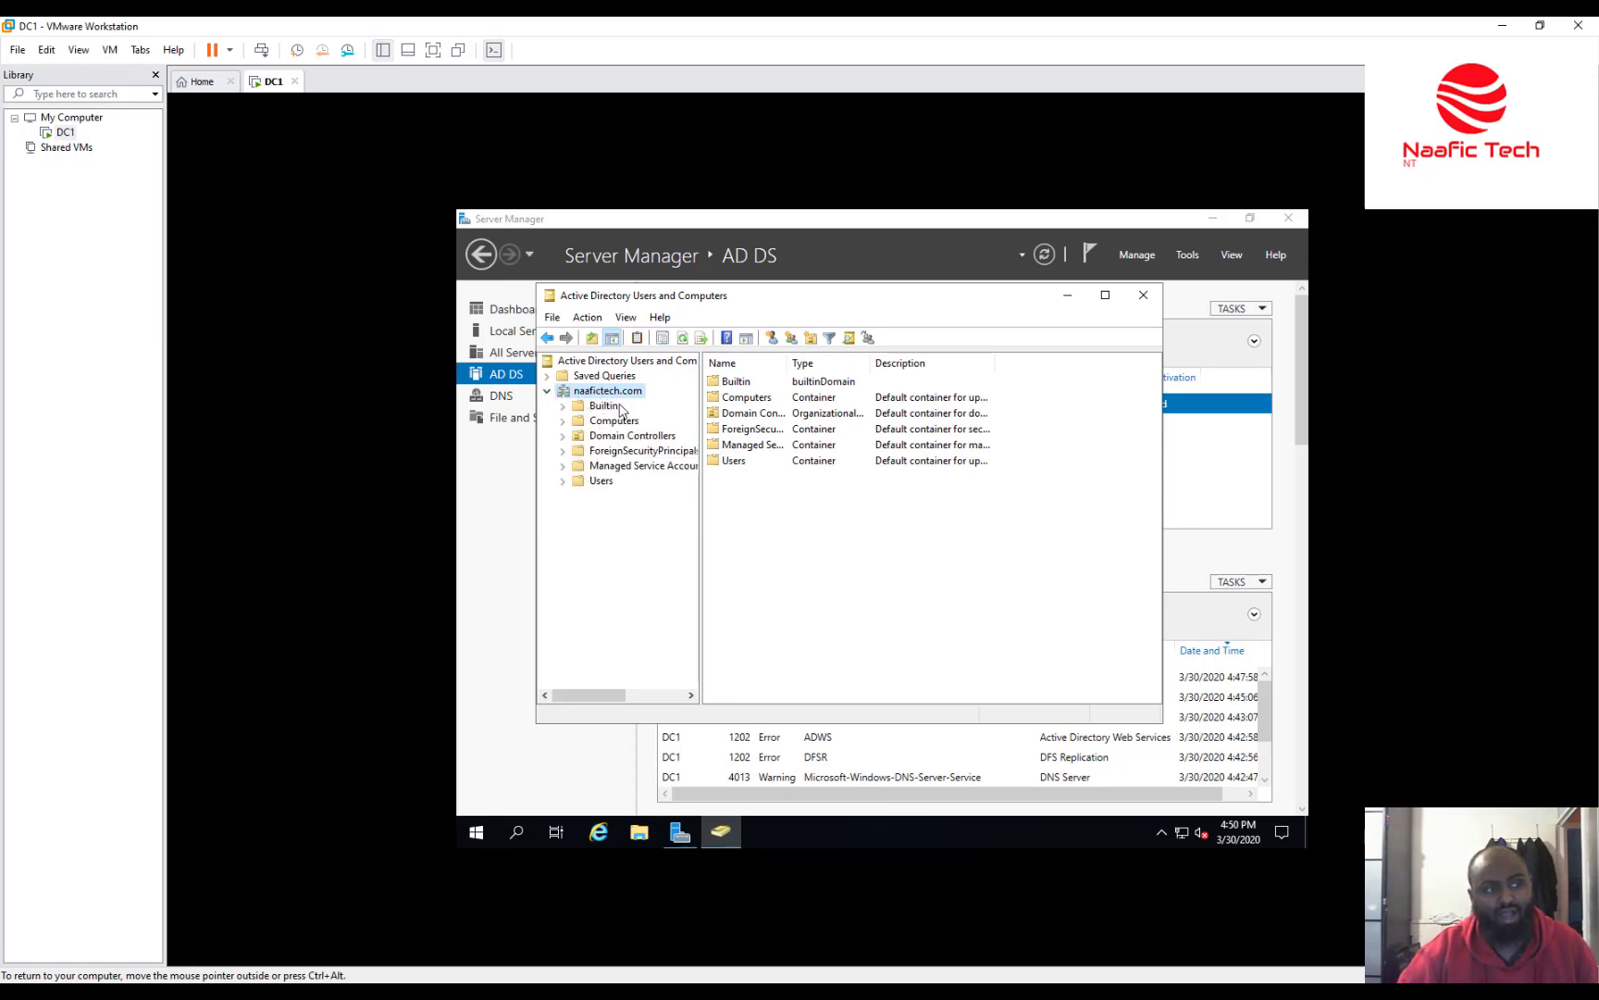
pyautogui.click(585, 409)
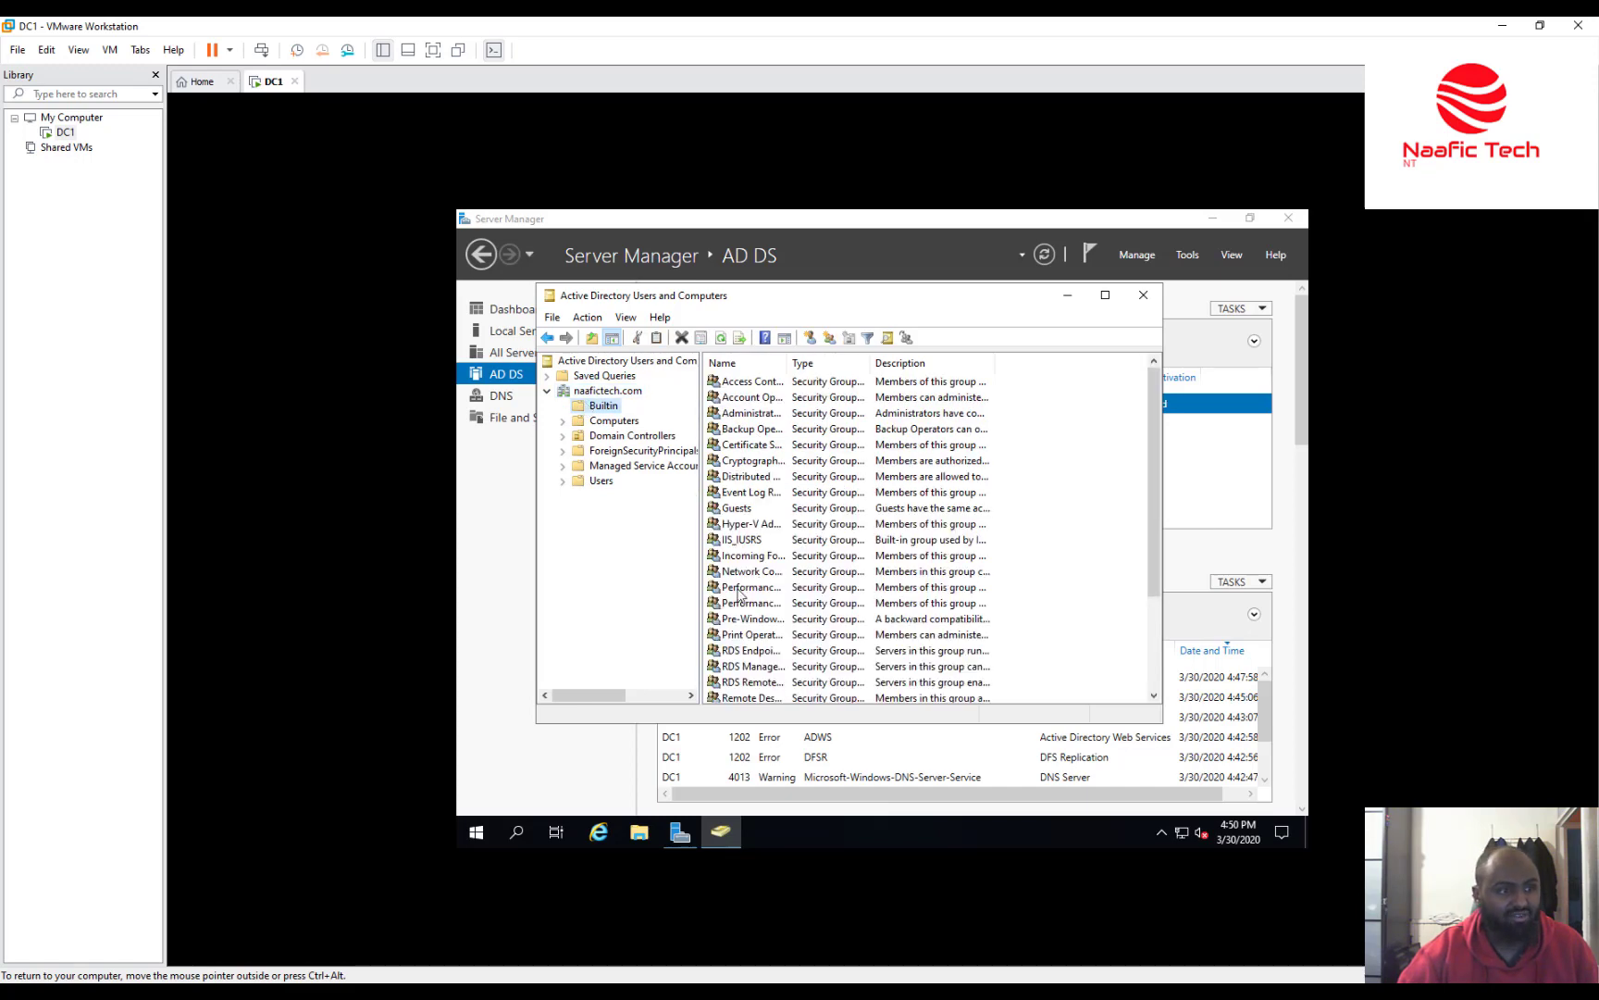
pyautogui.scroll(-3, 772, 516)
pyautogui.scroll(3, 804, 500)
pyautogui.scroll(-3, 796, 501)
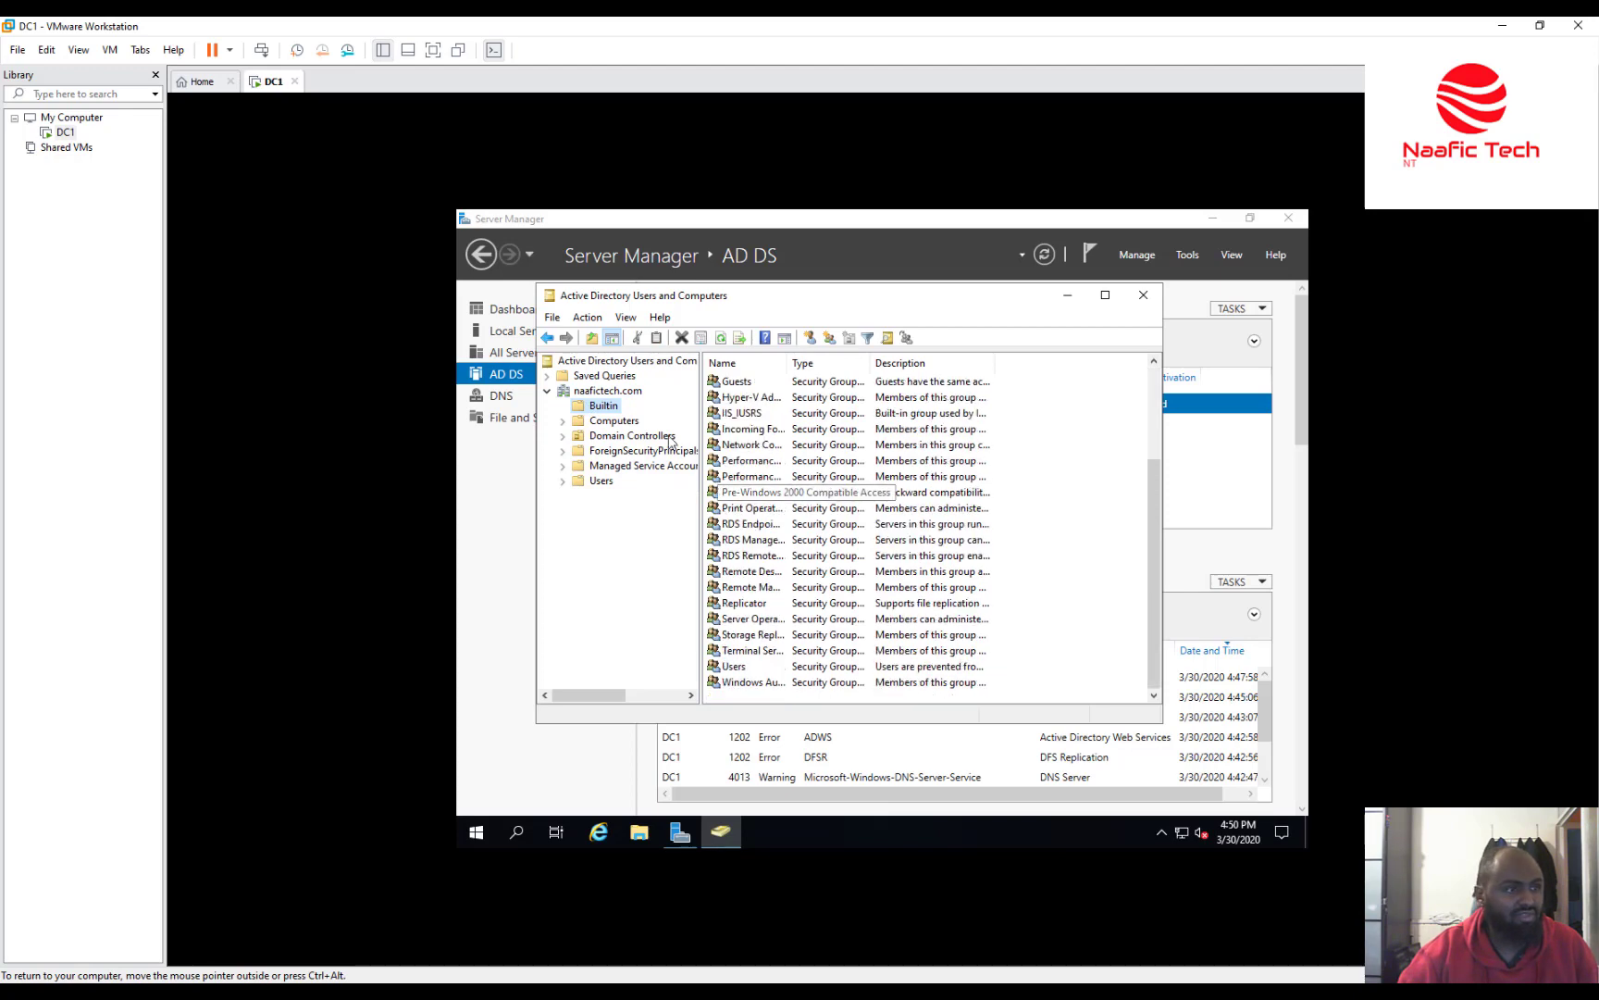
pyautogui.click(615, 421)
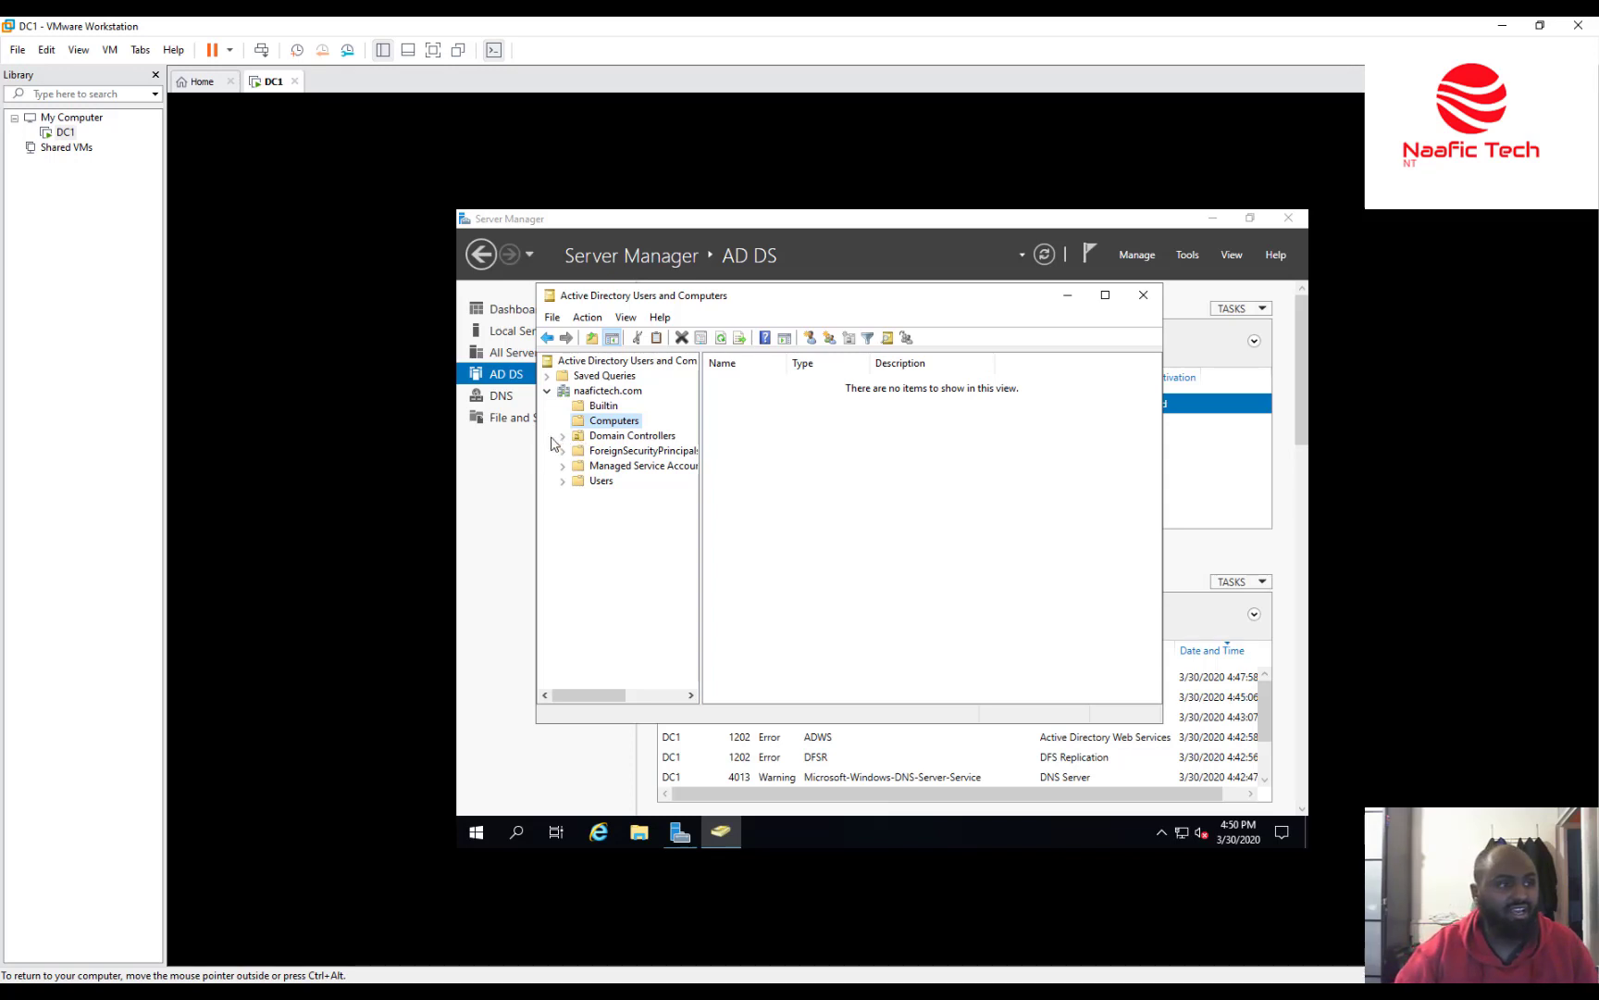
pyautogui.click(613, 437)
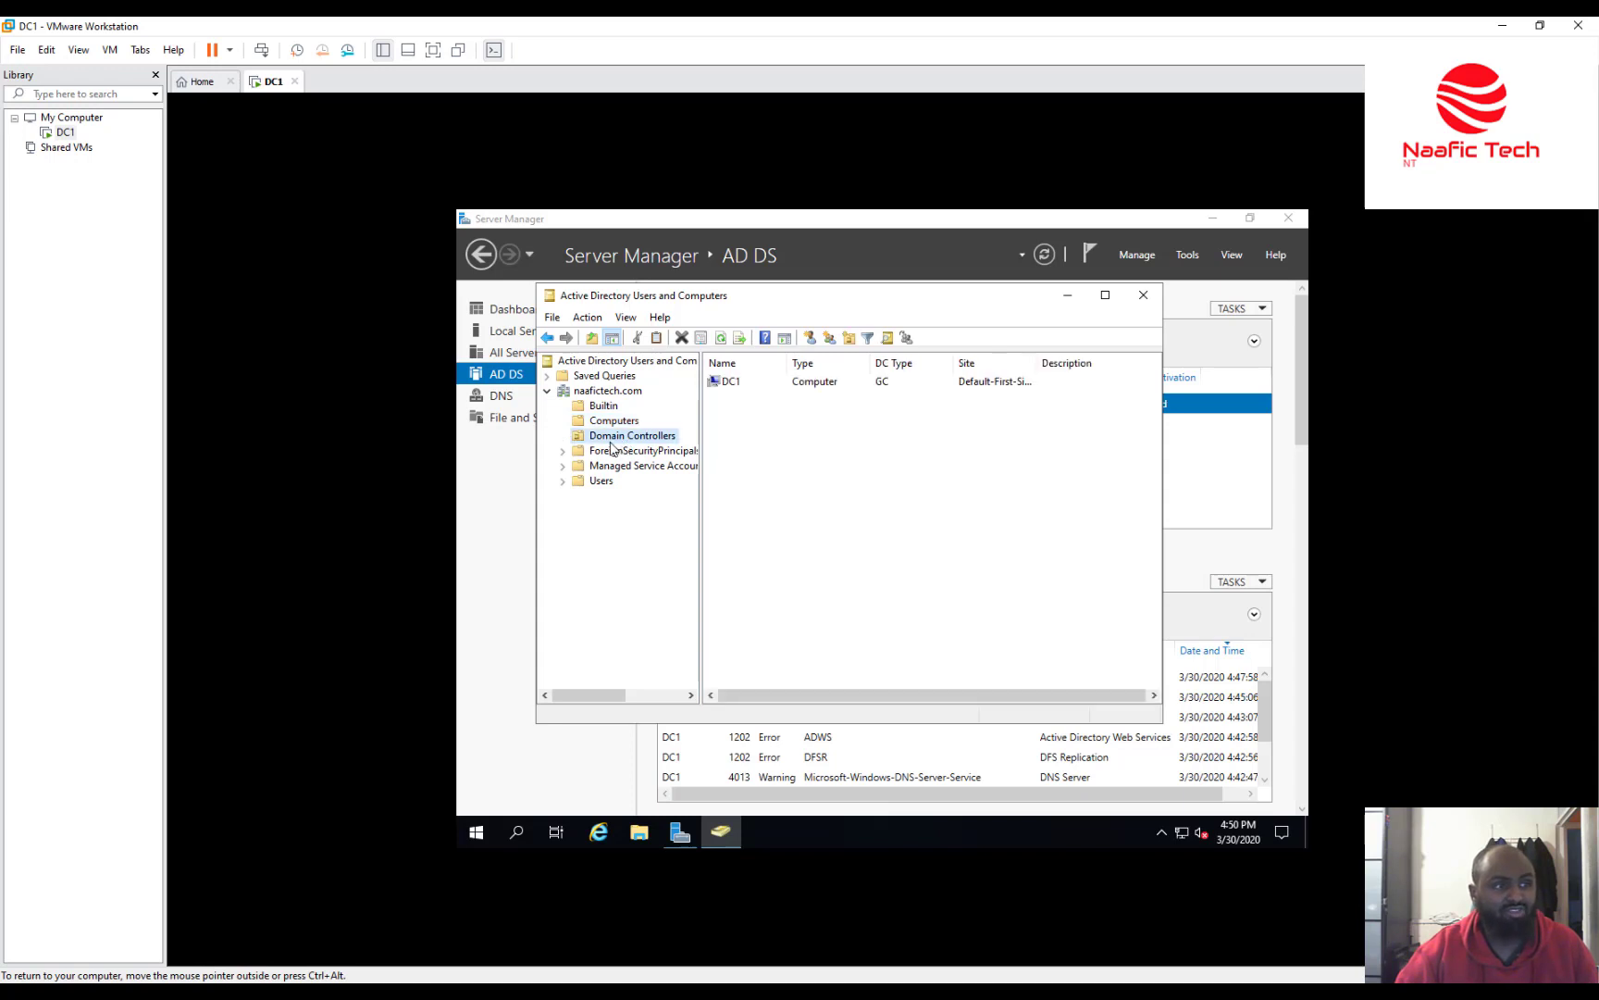
pyautogui.click(709, 382)
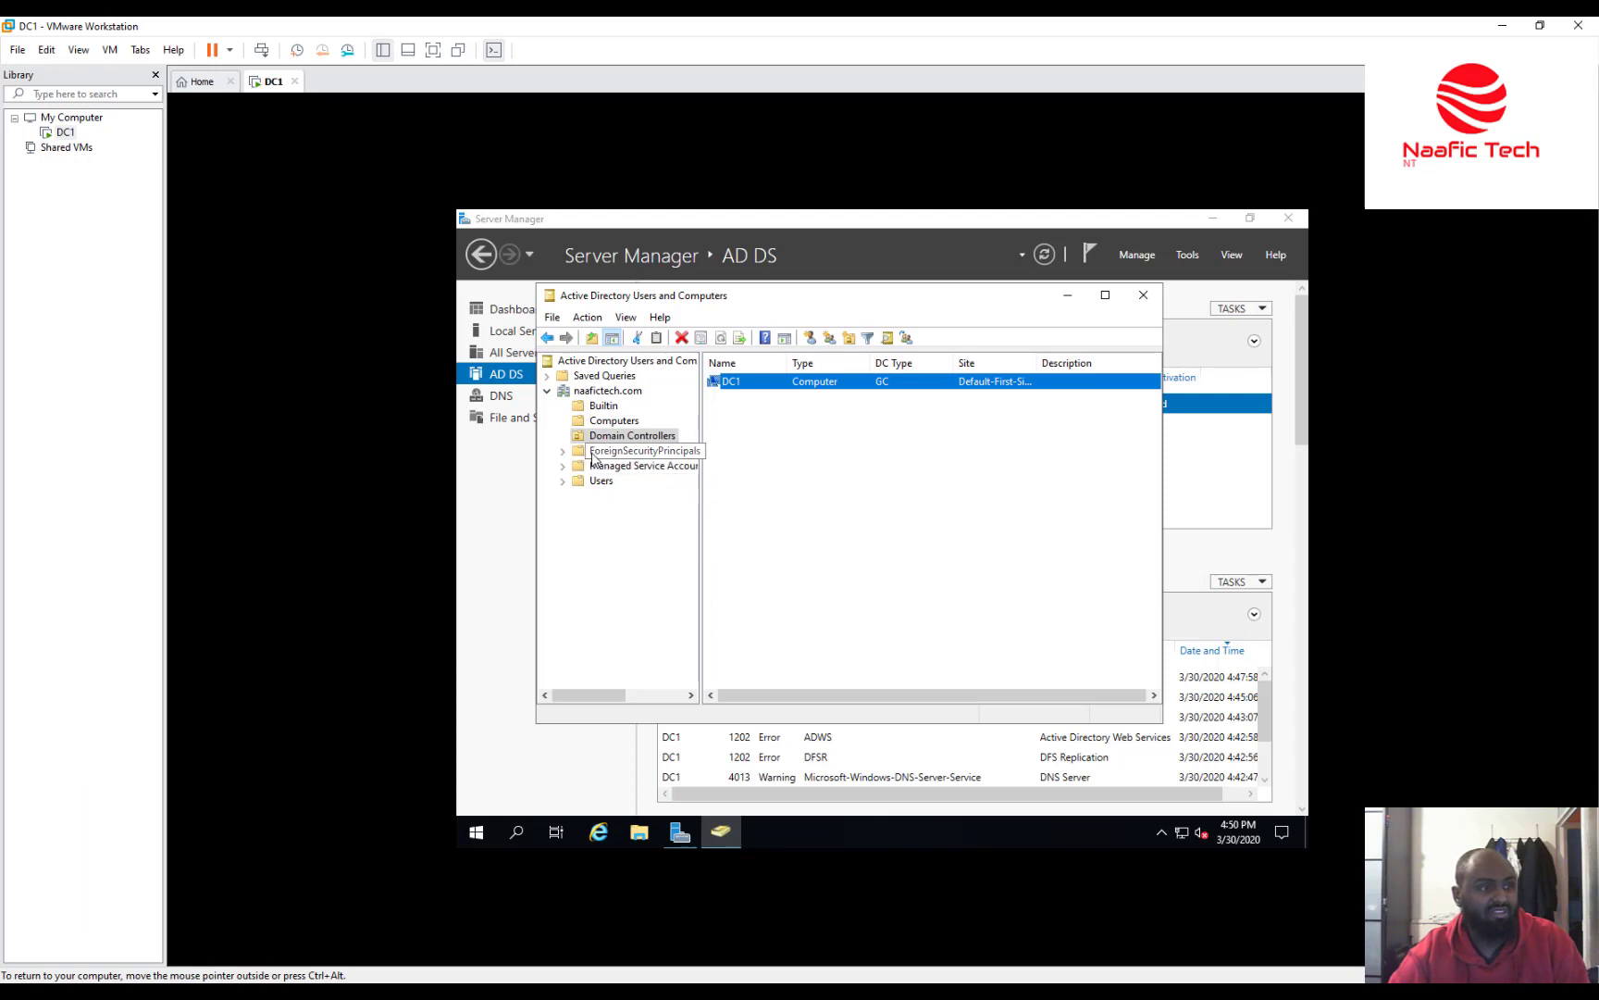
# Check ForeignSecurityPrincipals, Managed Service Accounts and Users, then close AD Users and Computers.
pyautogui.click(593, 452)
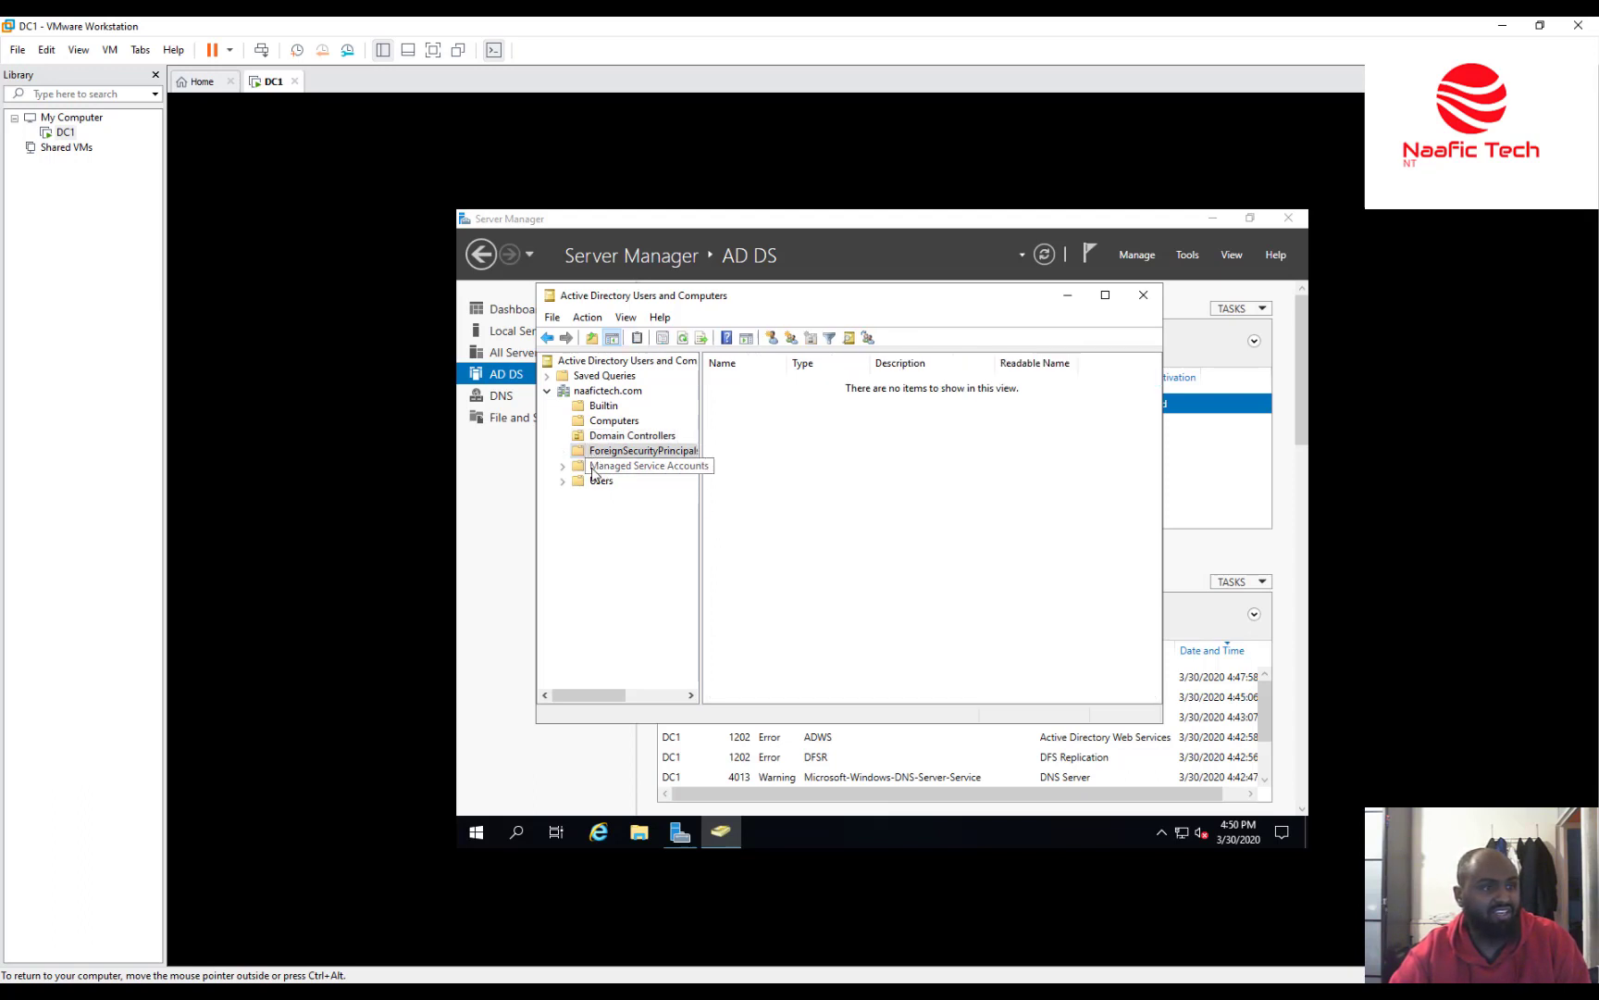
pyautogui.click(619, 464)
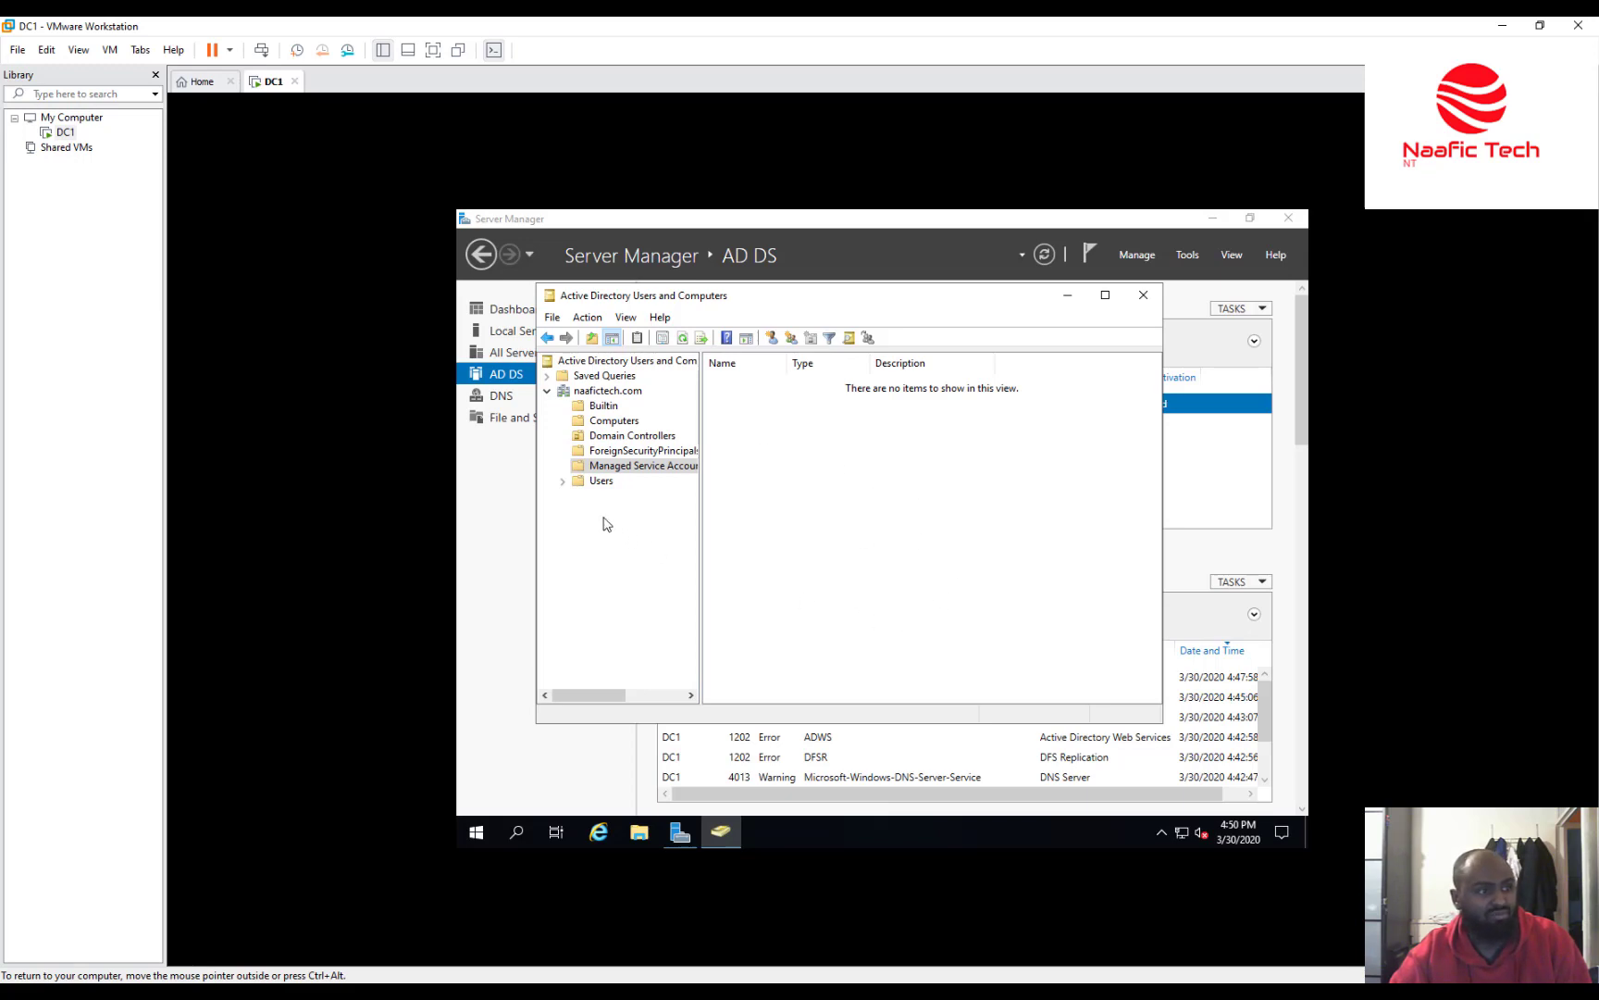
pyautogui.click(593, 481)
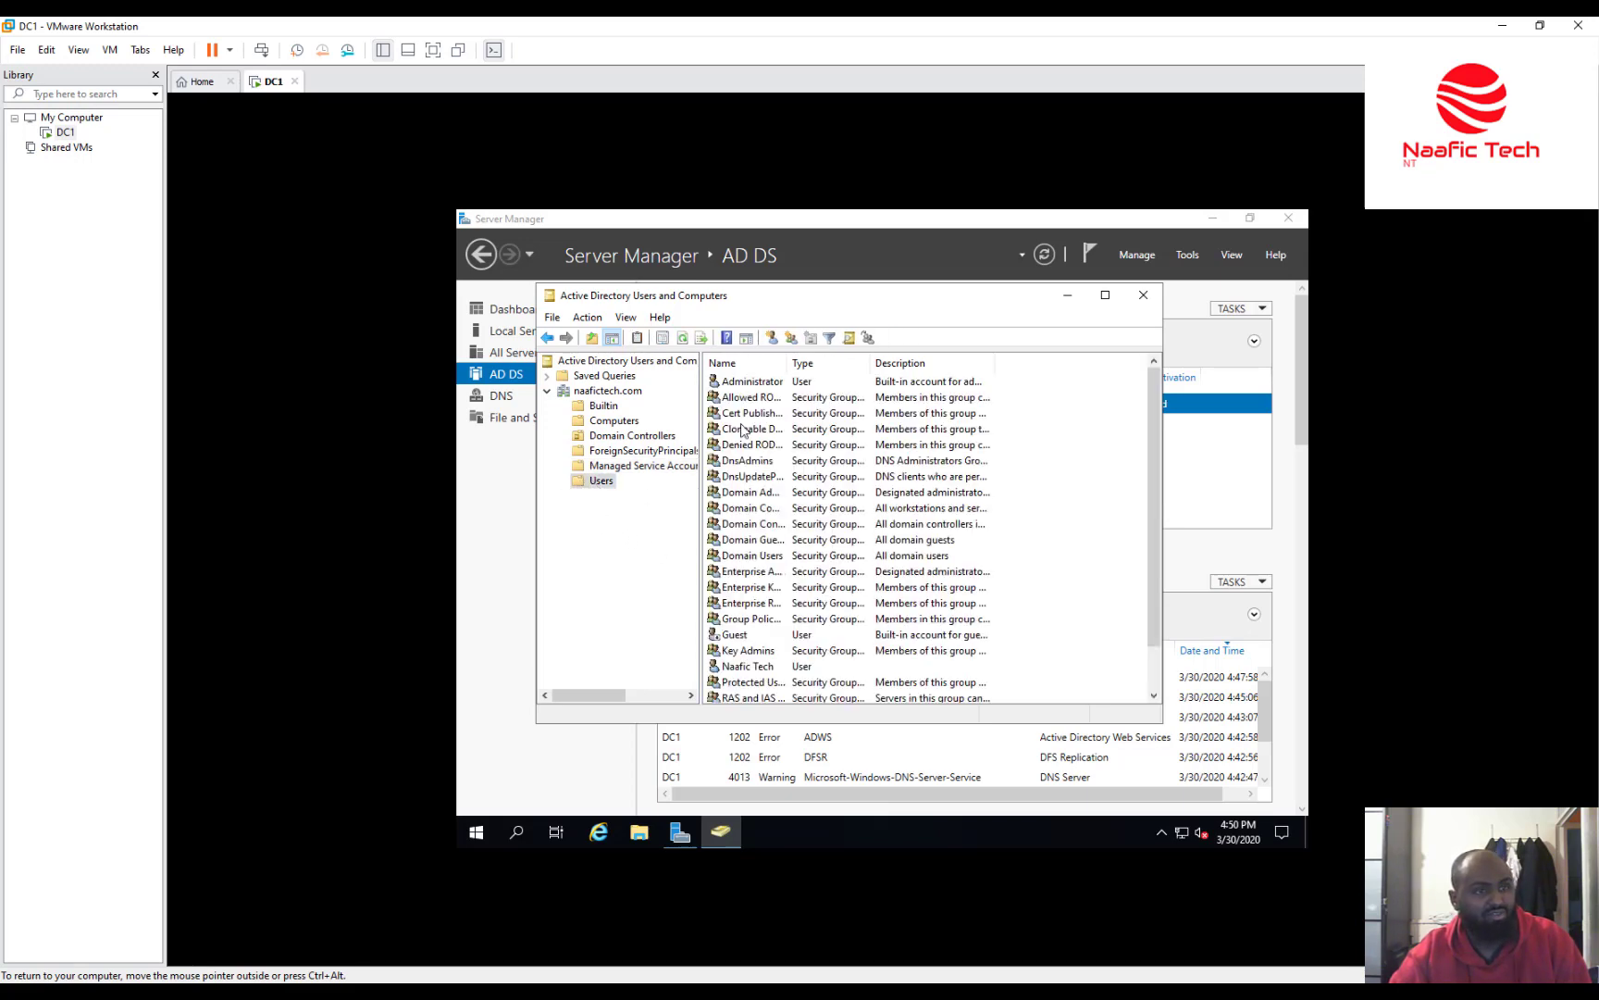
pyautogui.scroll(-1, 741, 427)
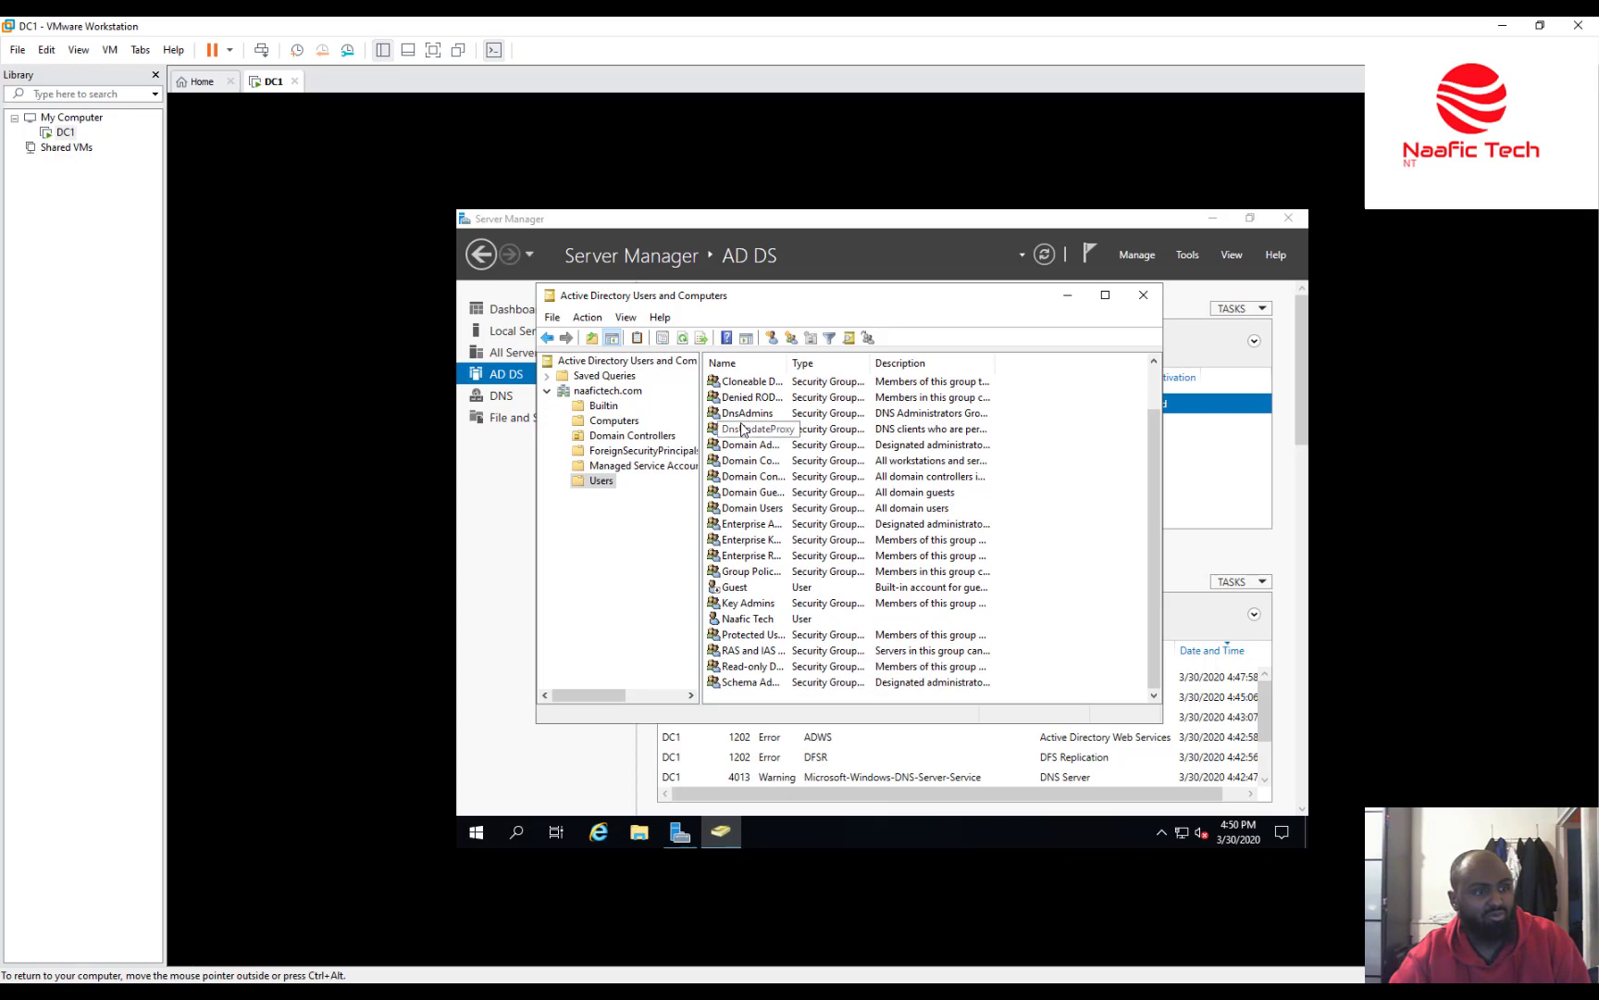
pyautogui.scroll(1, 741, 427)
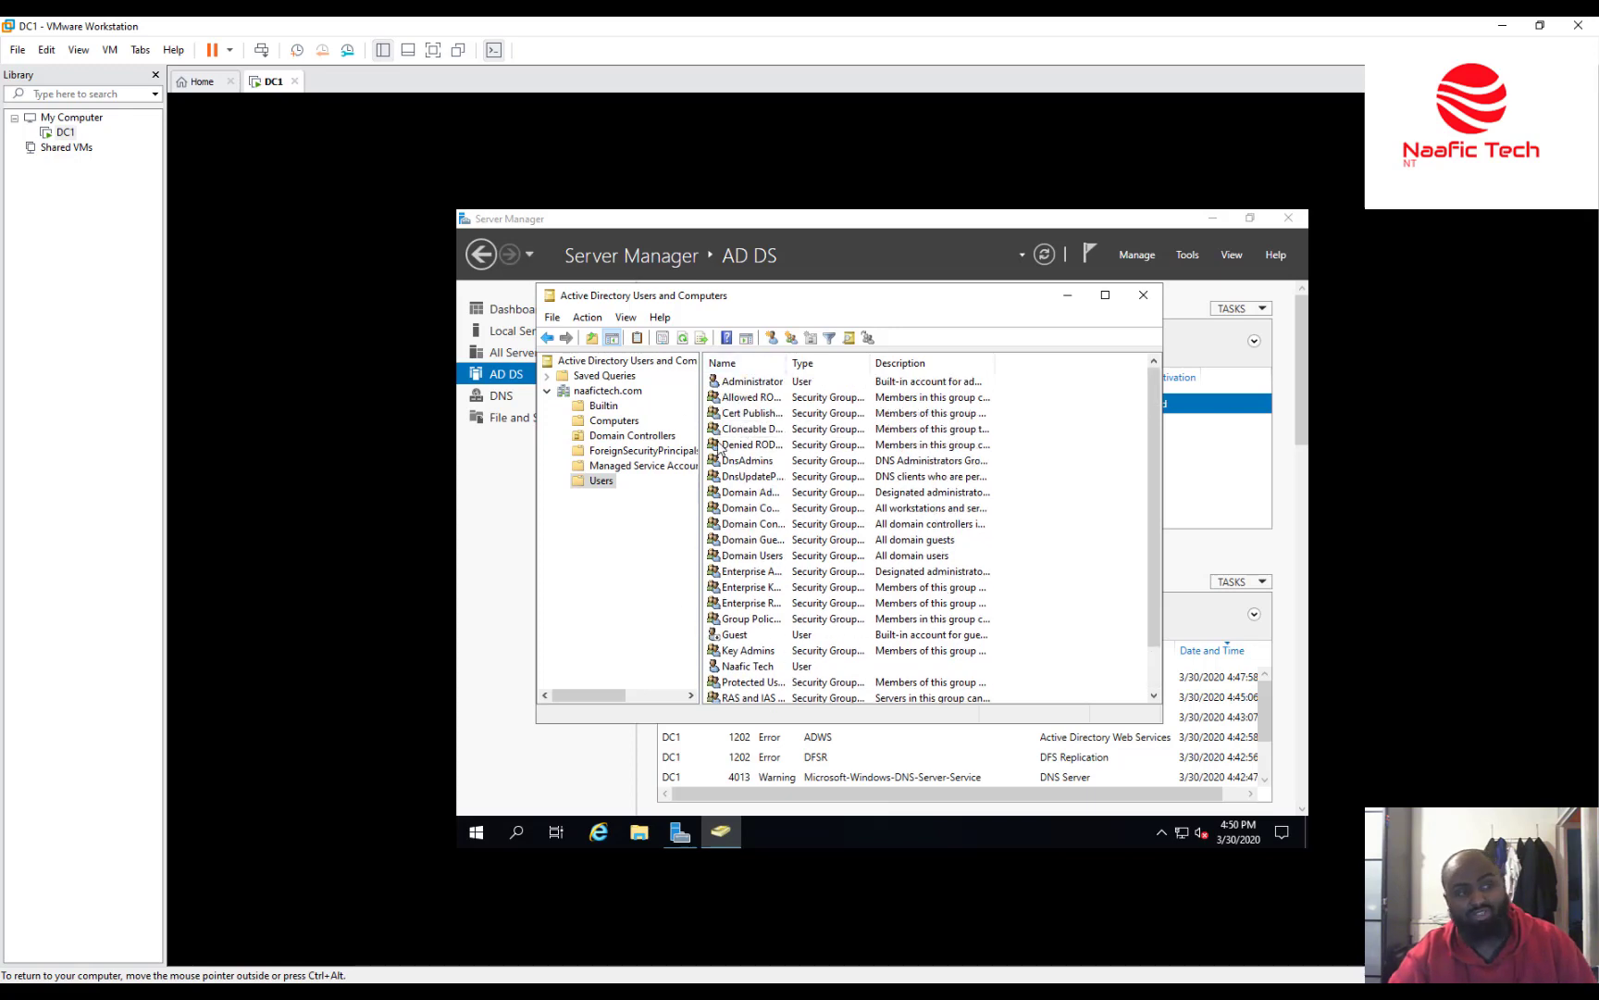
pyautogui.scroll(-1, 726, 448)
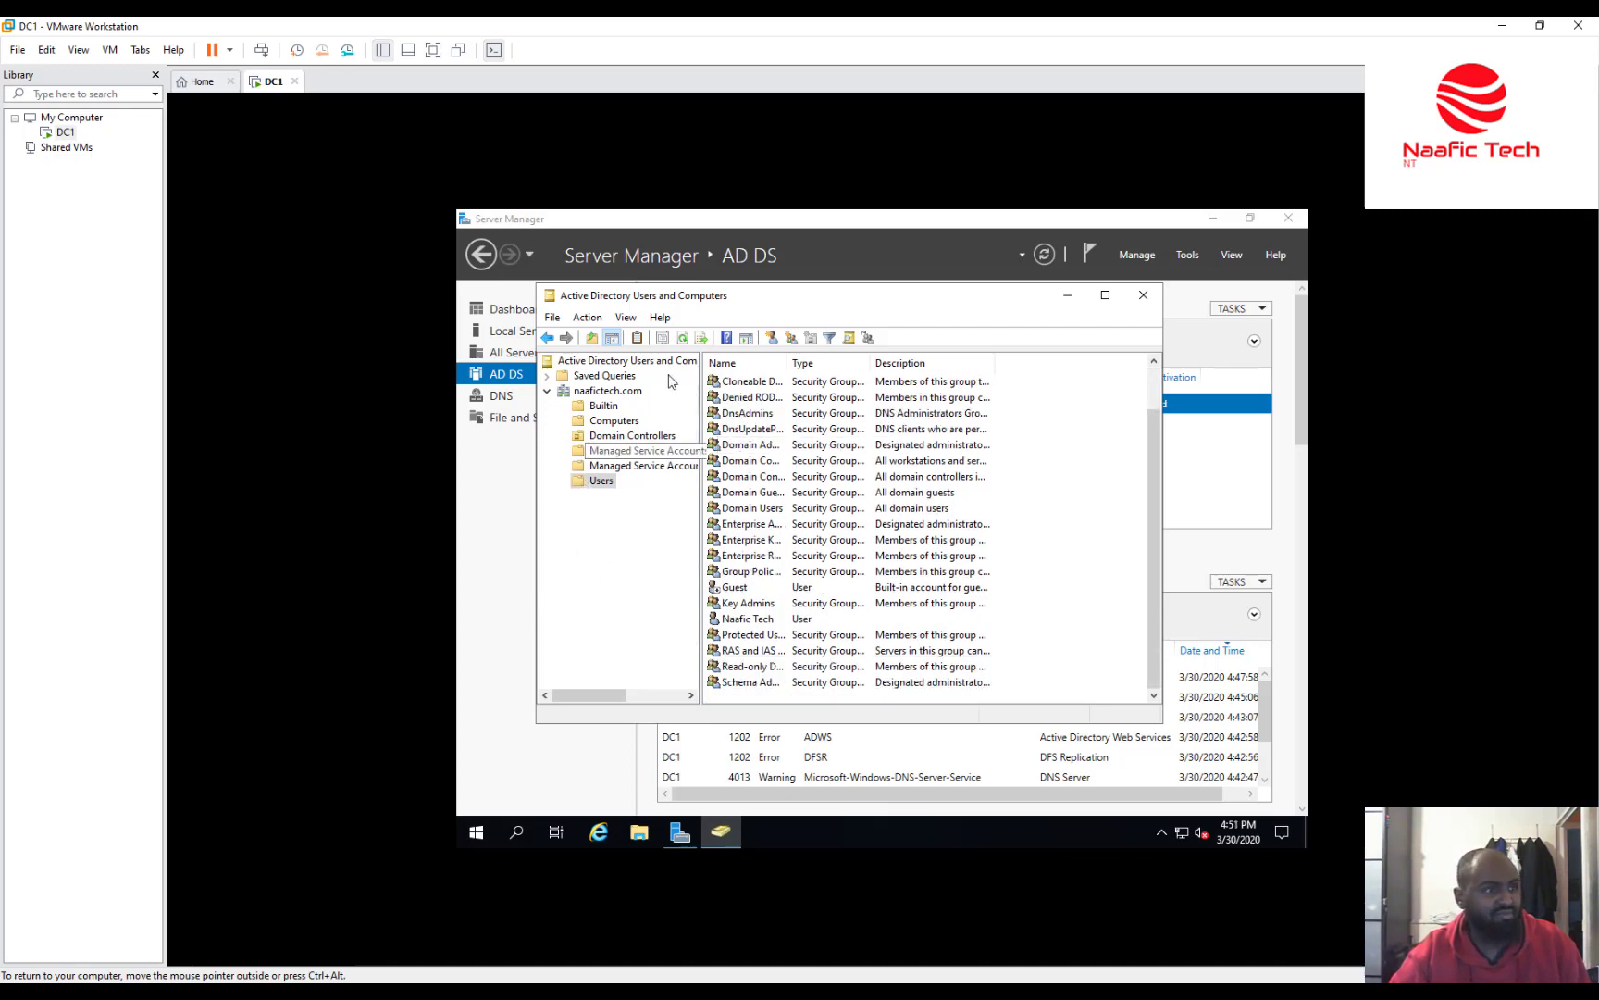
pyautogui.click(1143, 294)
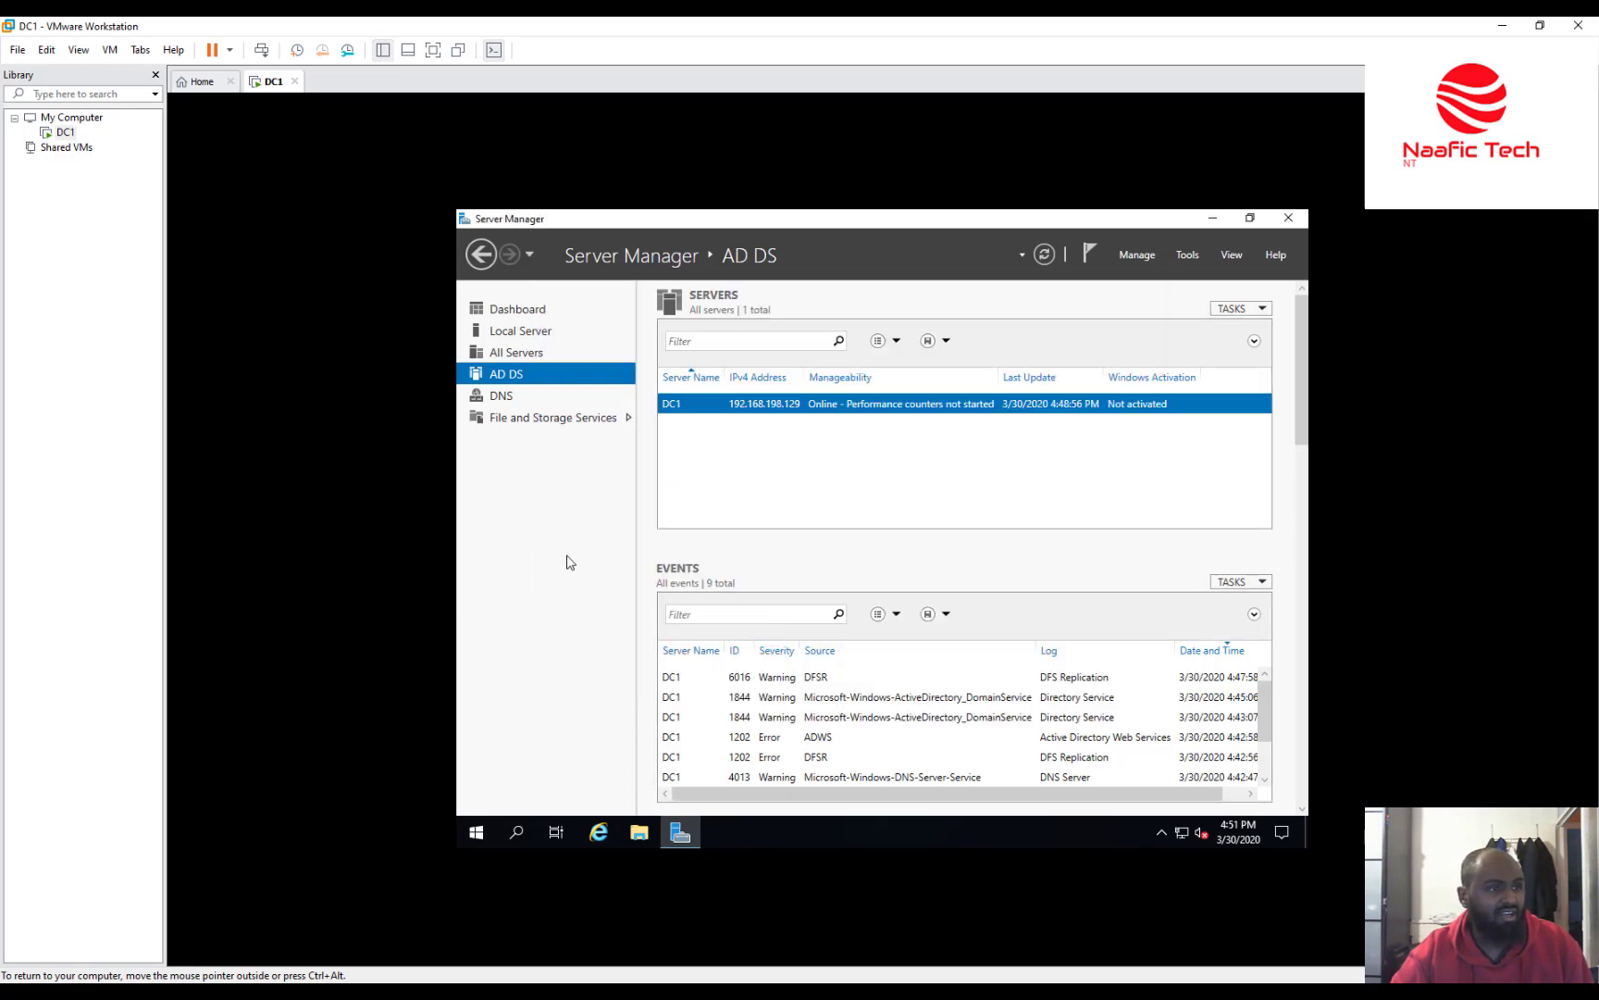
# Switch Server Manager to the DNS role page and launch DNS Manager from Tools.
pyautogui.click(507, 405)
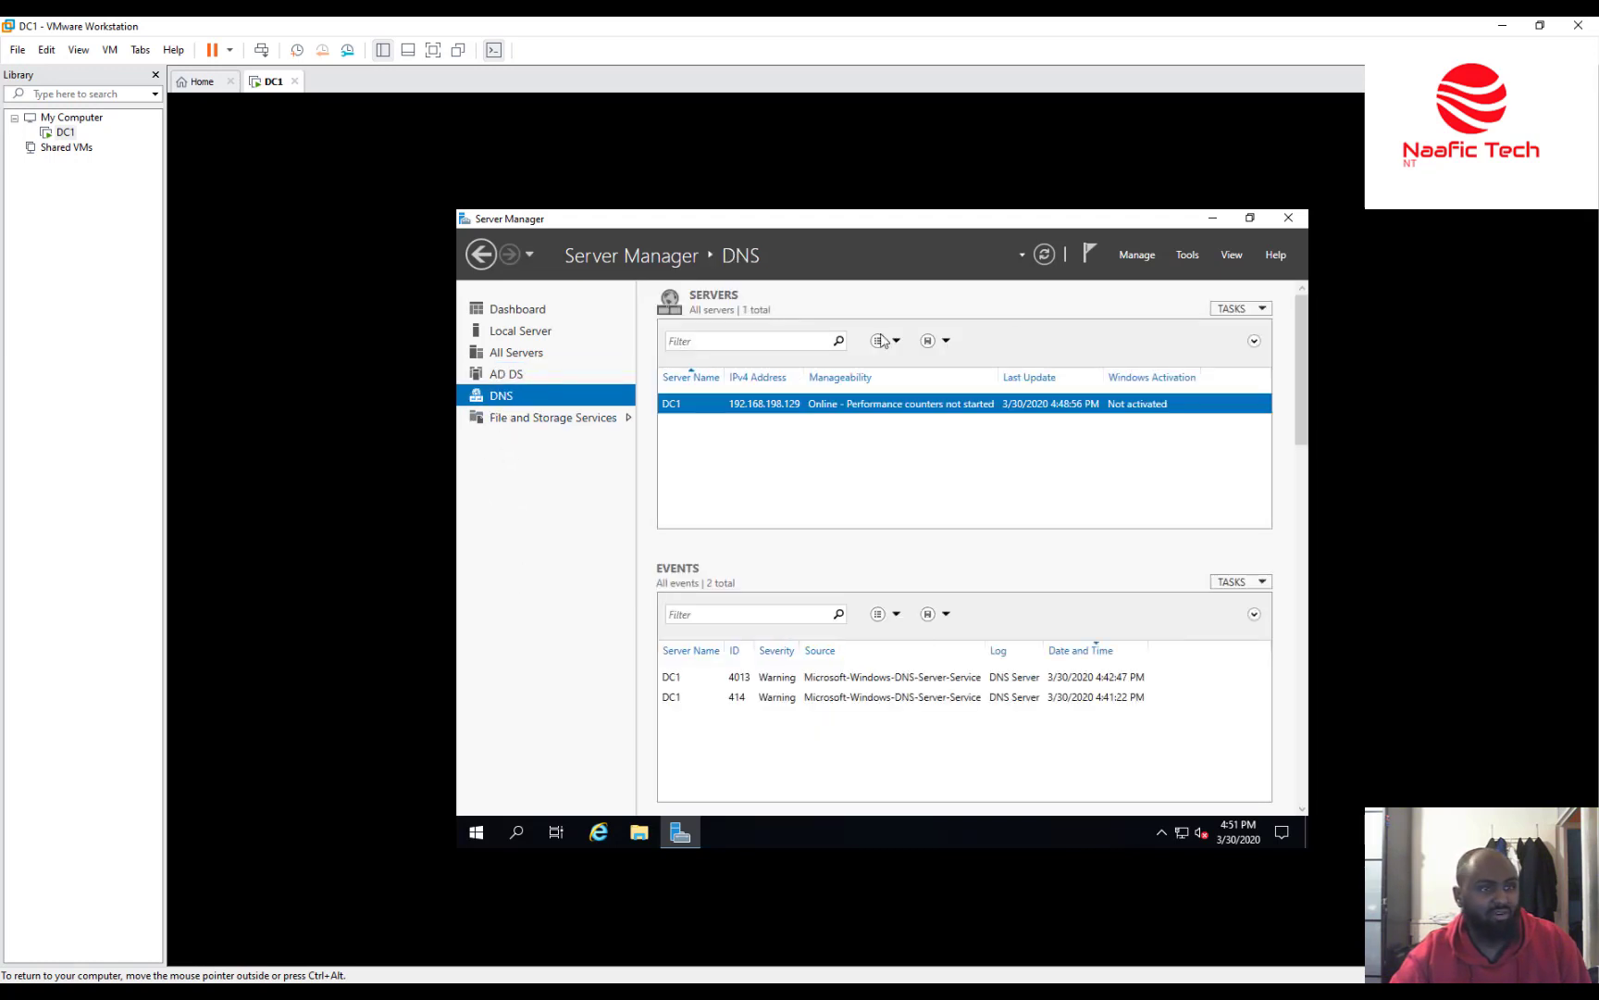
pyautogui.click(1187, 255)
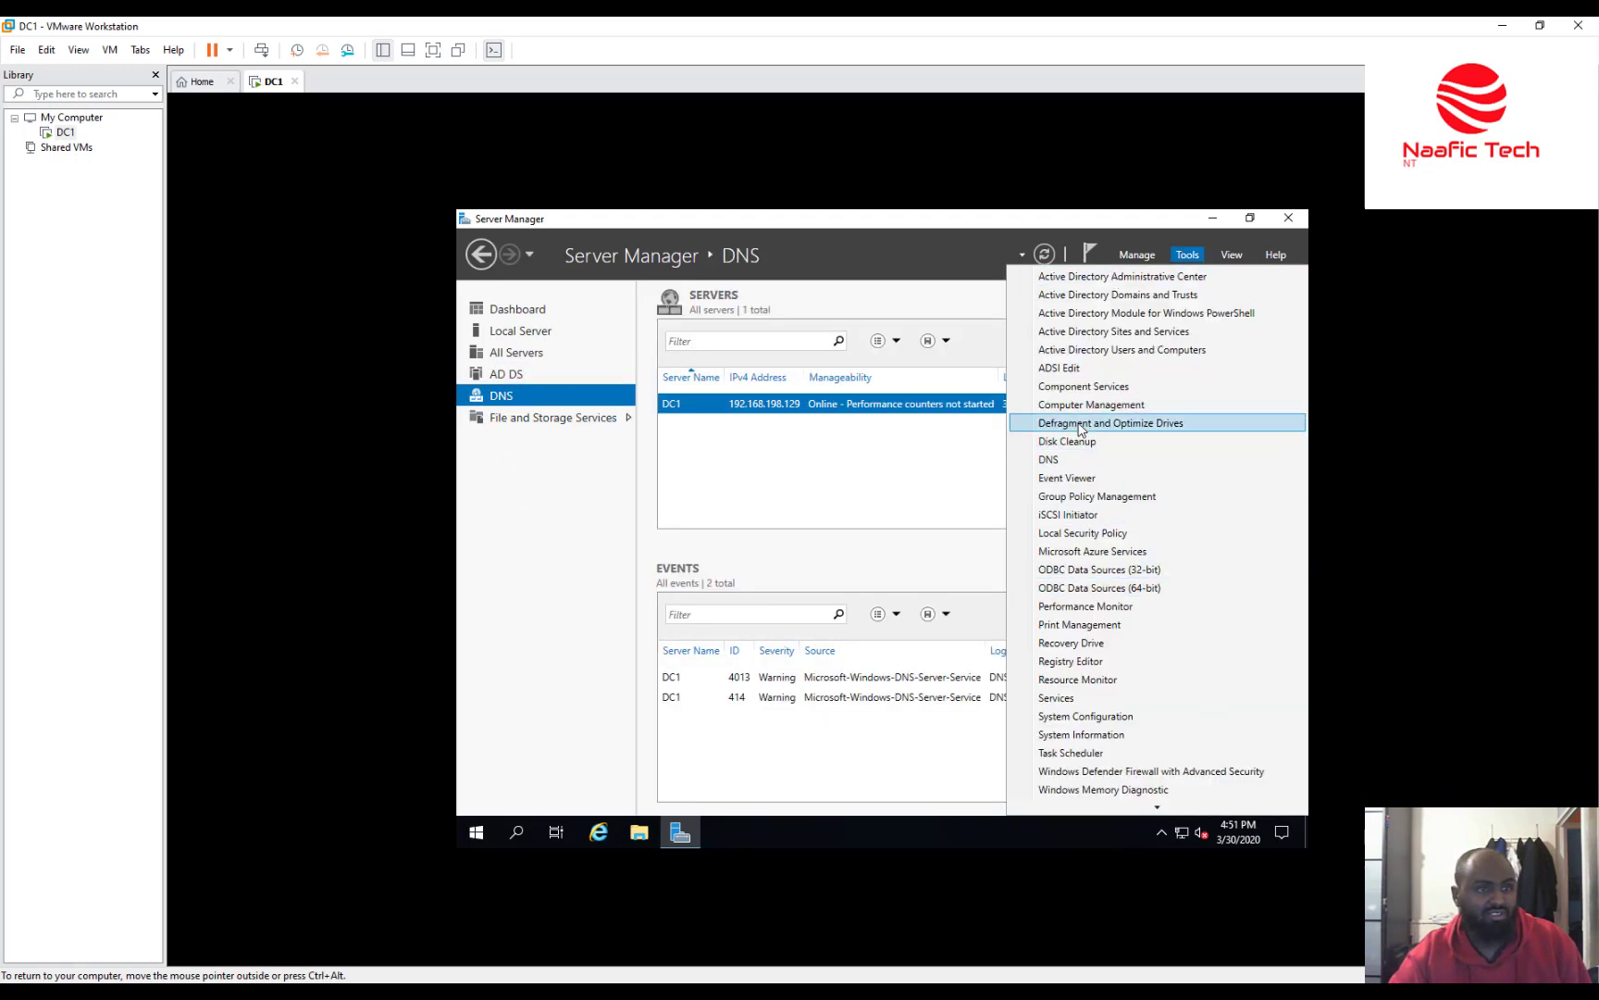
pyautogui.click(1083, 461)
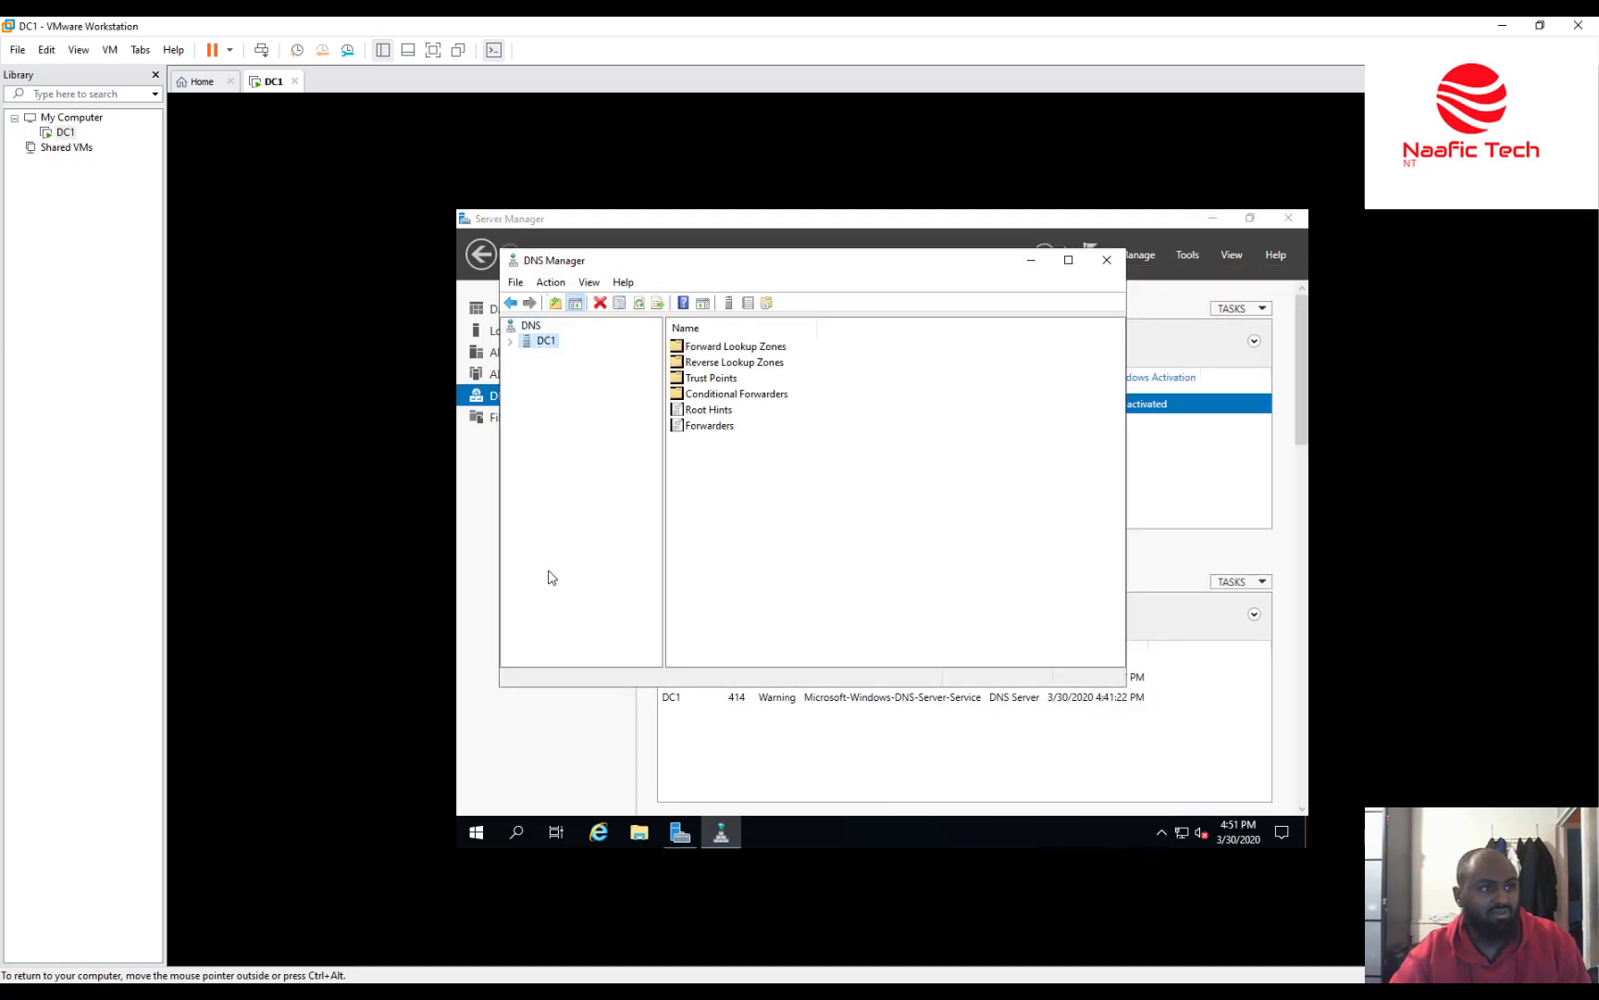
# Expand DC1 > Forward Lookup Zones > naafictech.com and inspect the dc1 Host (A) record at 192.168.198.129.
pyautogui.click(511, 343)
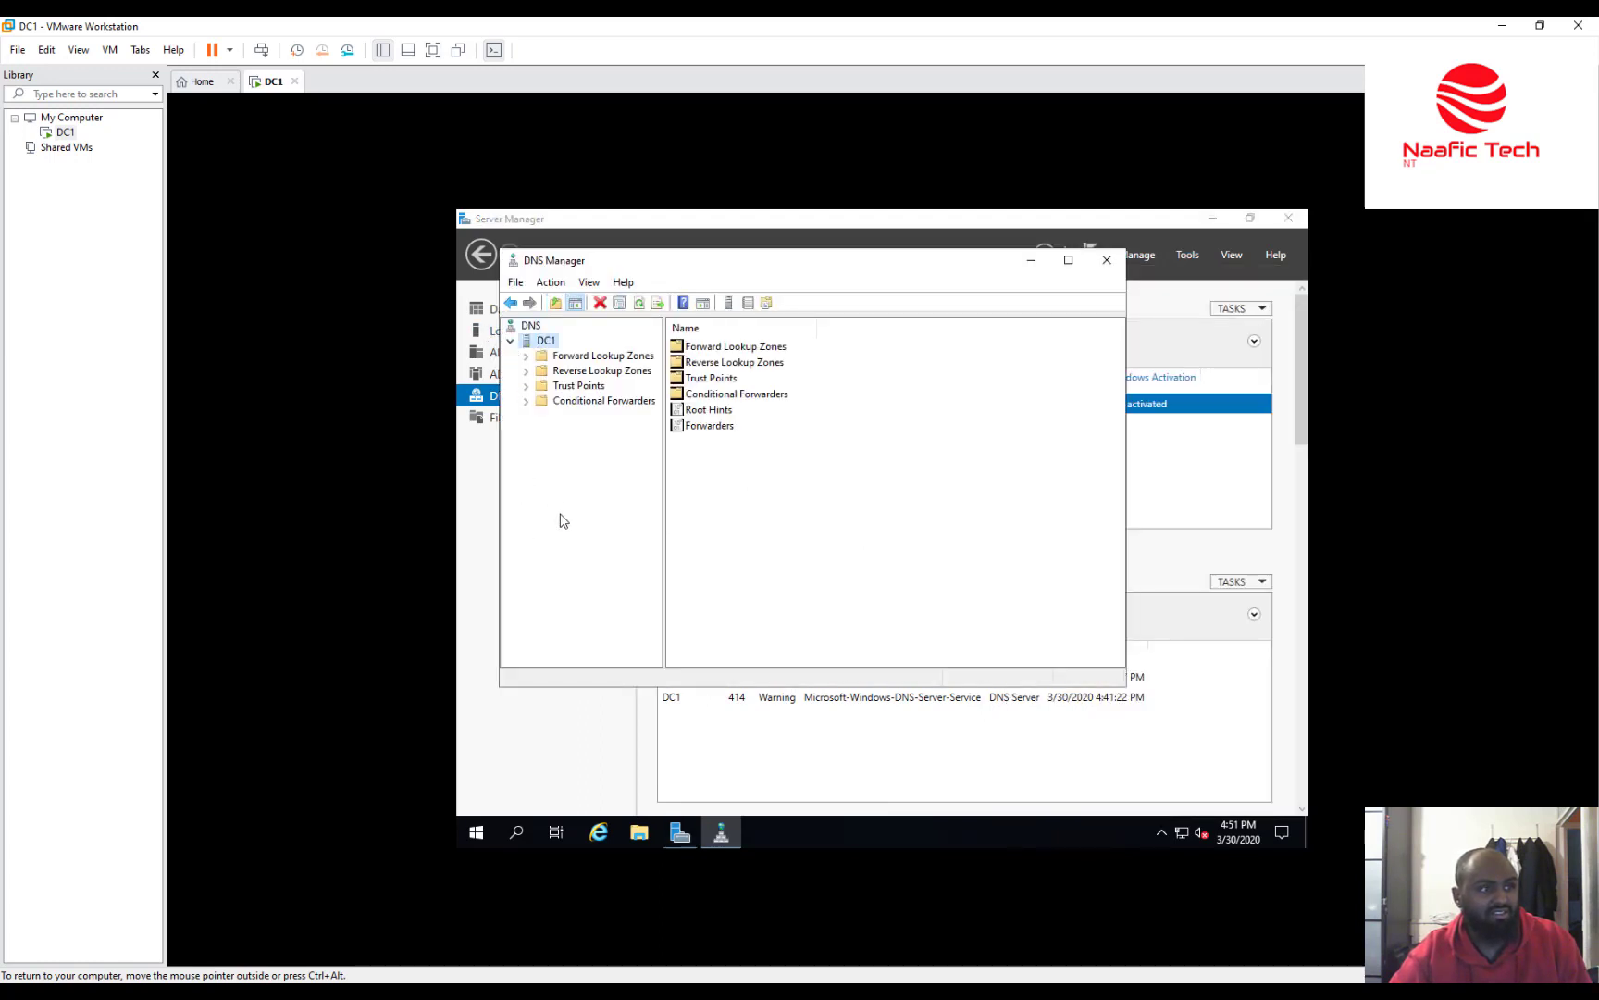
pyautogui.click(585, 357)
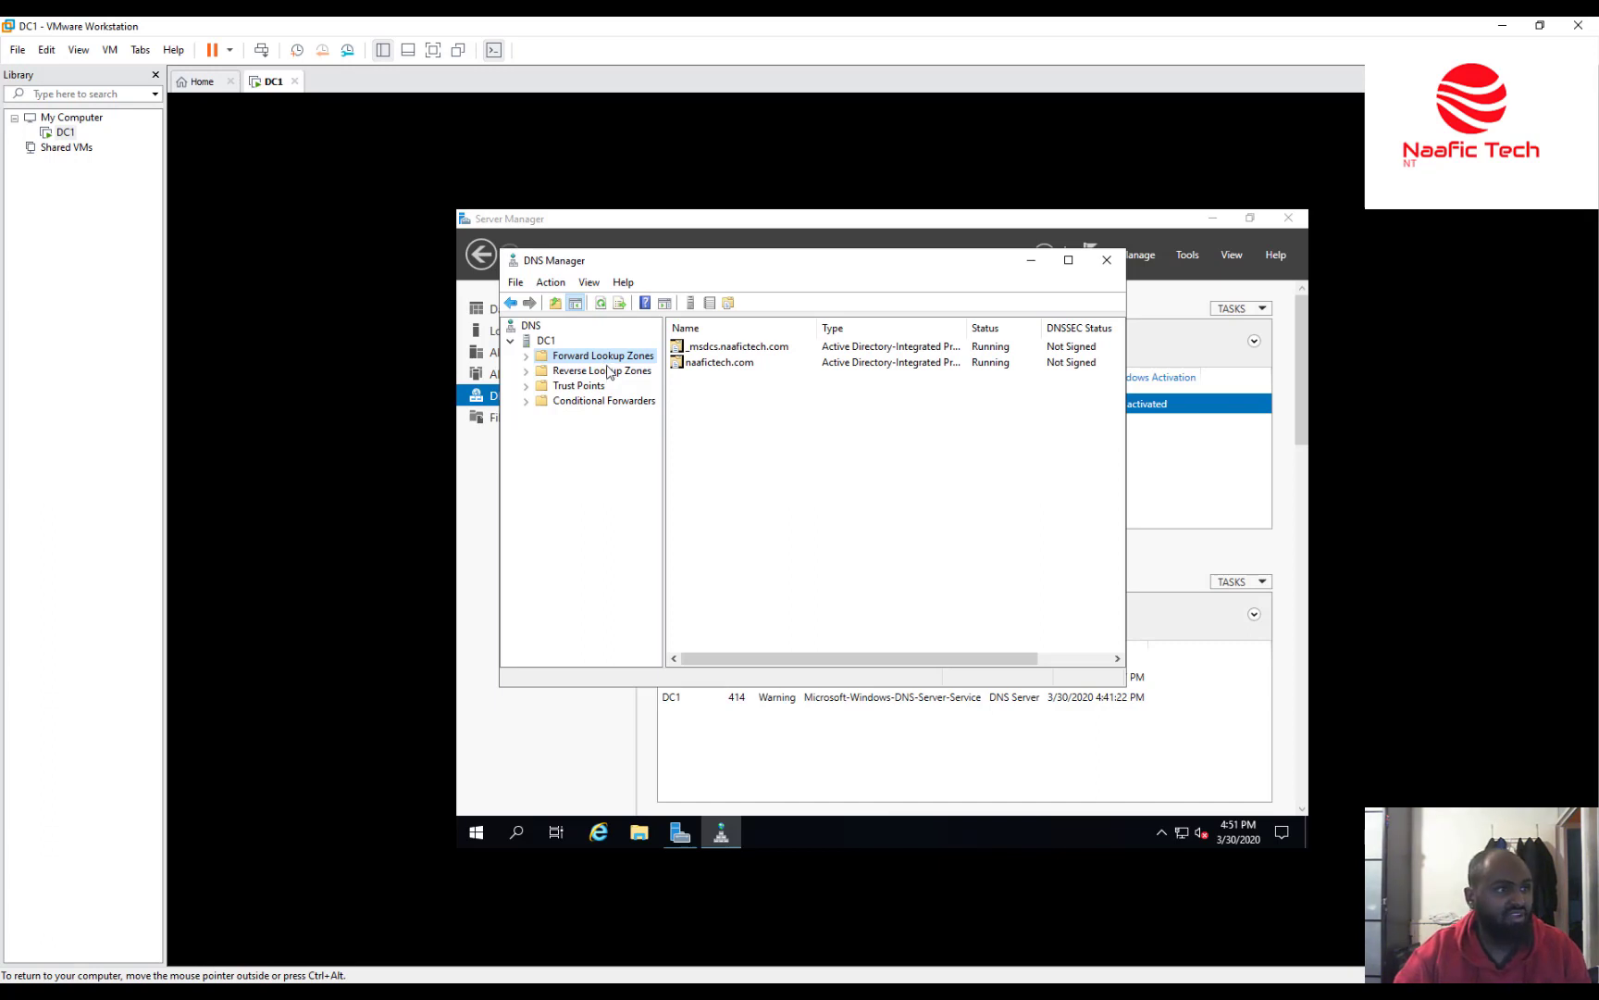
pyautogui.click(525, 357)
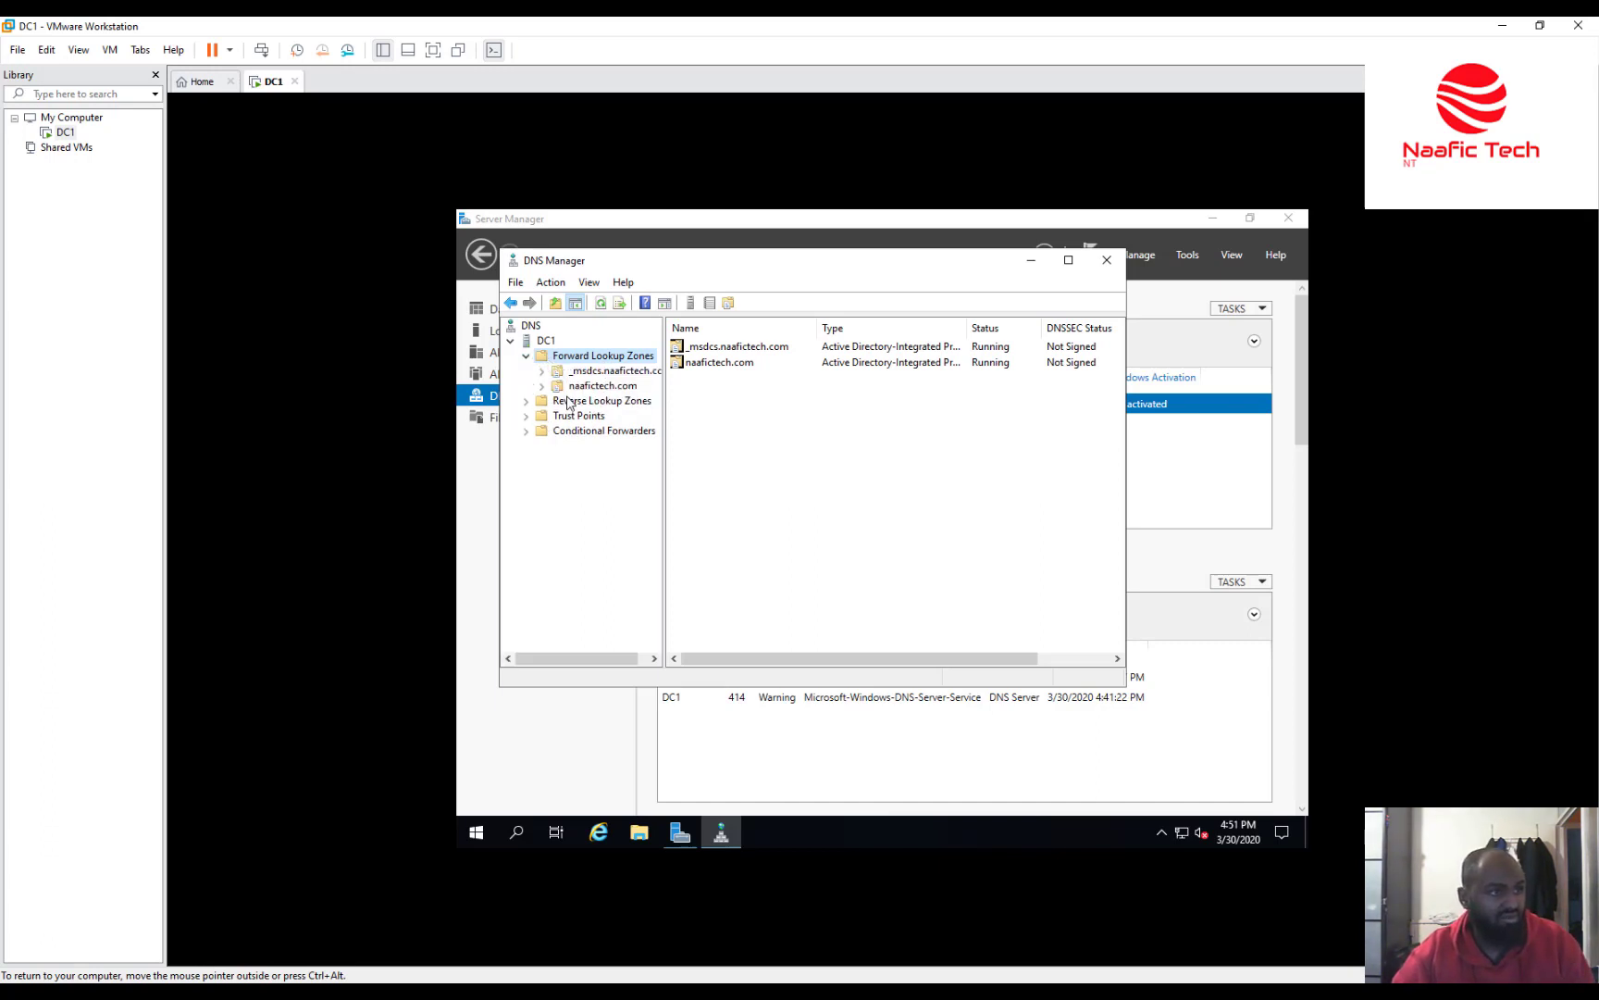
pyautogui.doubleClick(556, 387)
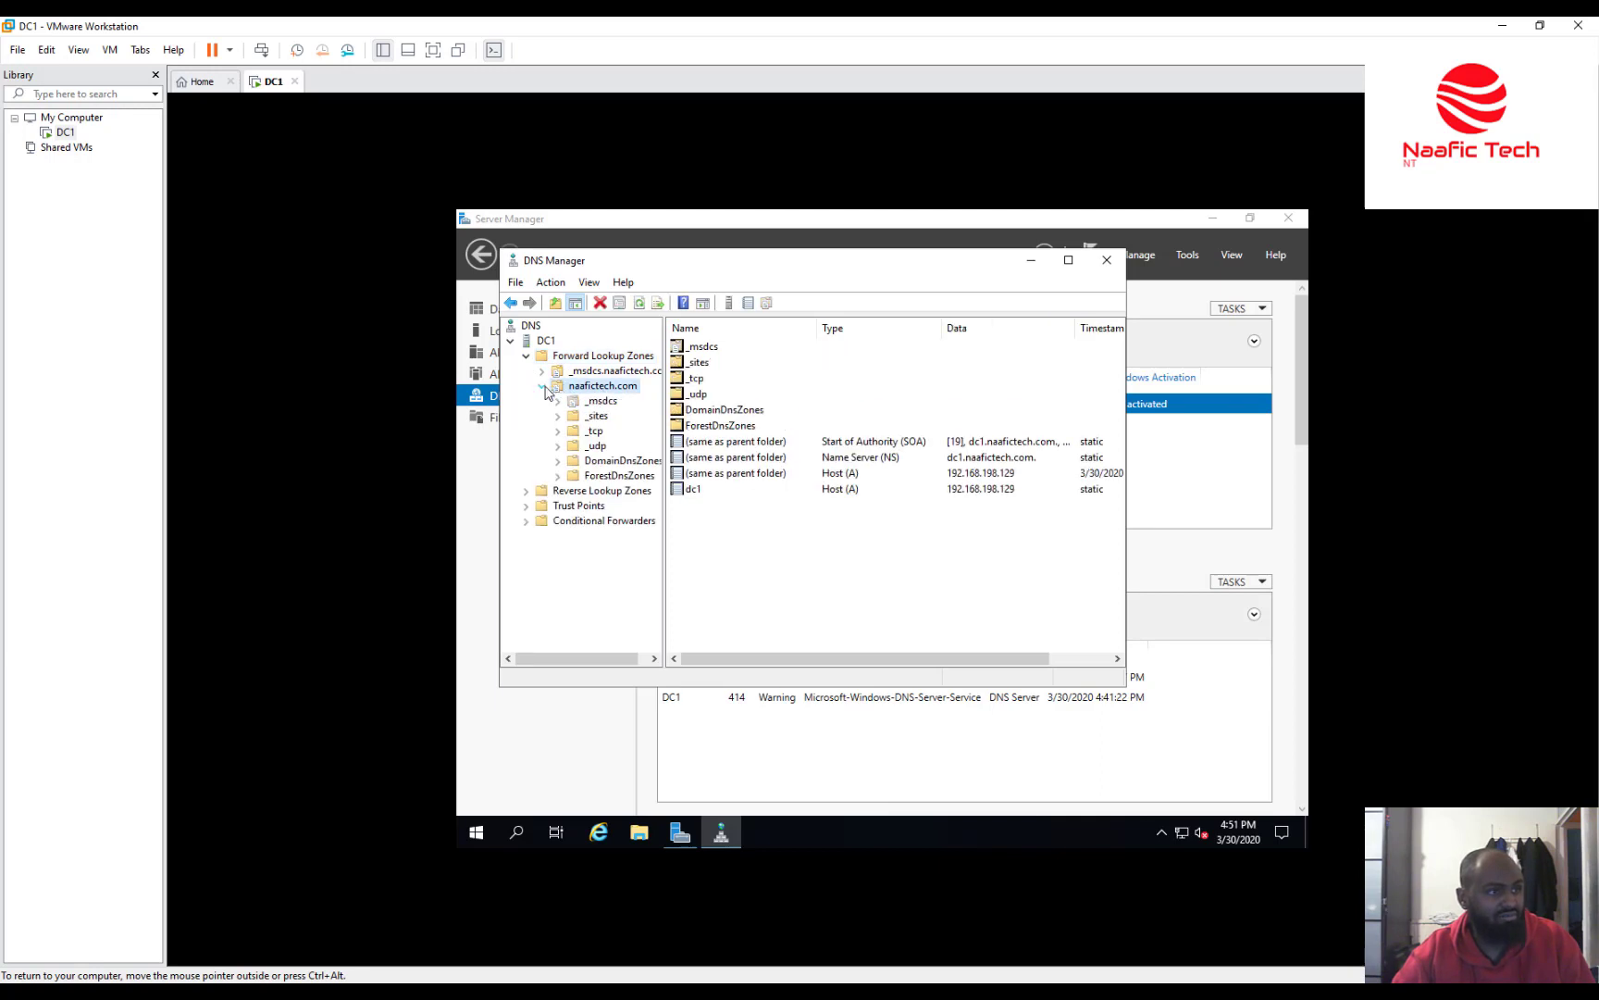
pyautogui.click(693, 496)
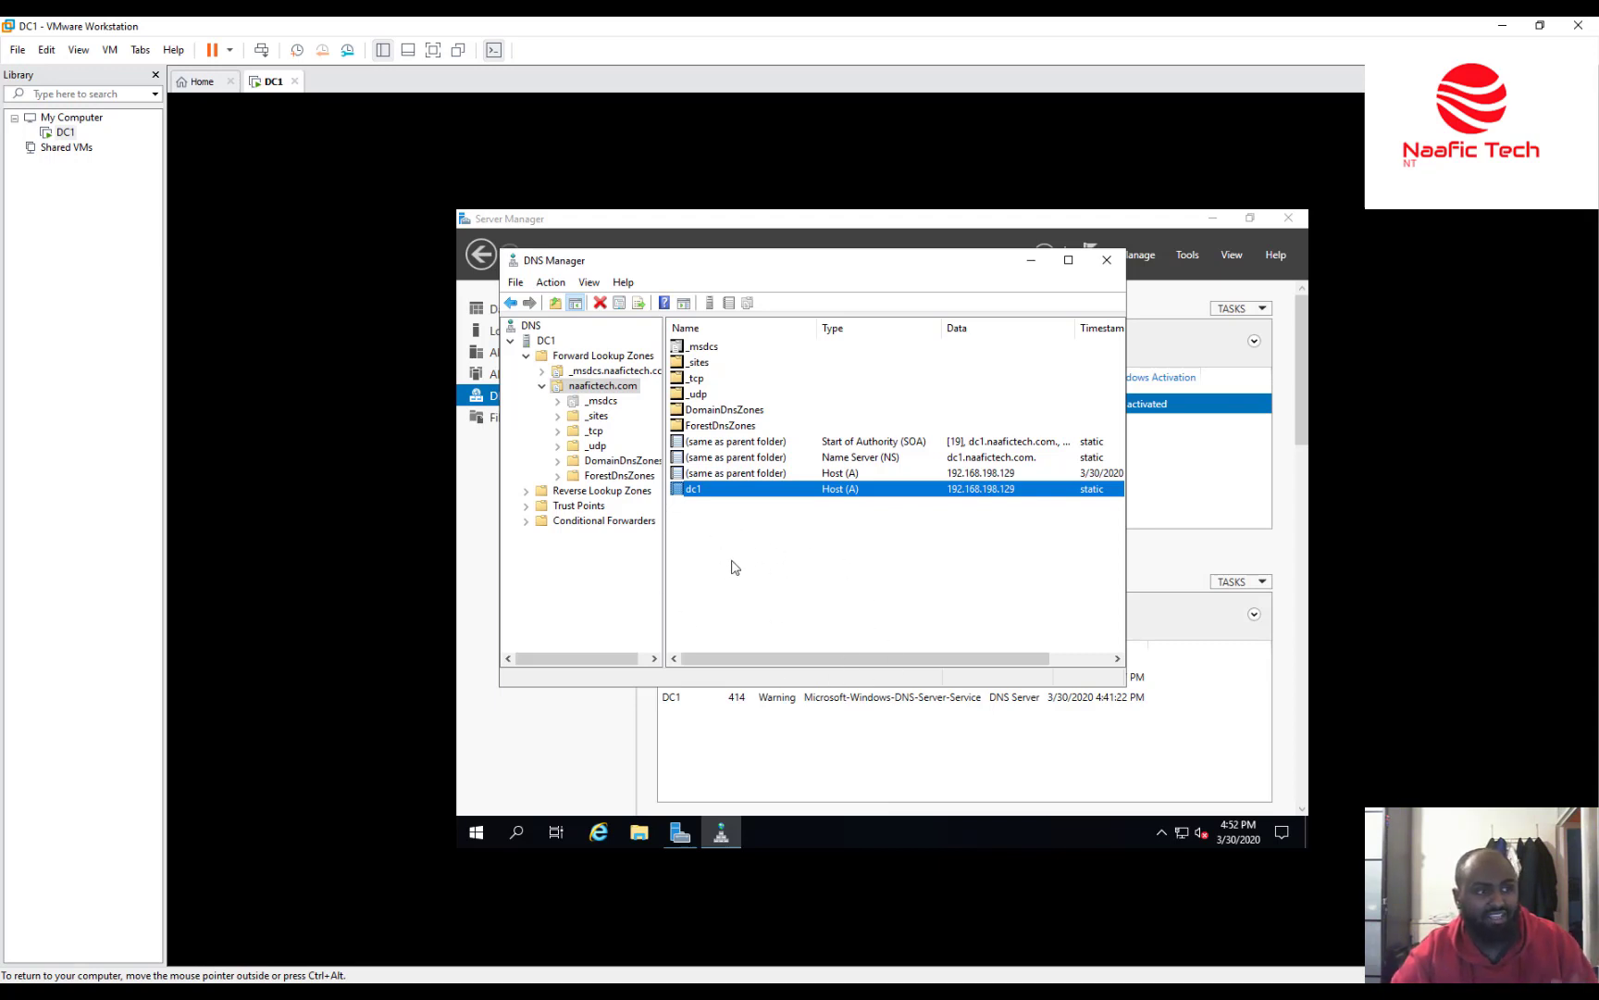
# Collapse the naafictech.com, Forward Lookup Zones and DC1 nodes, then re-expand DC1.
pyautogui.click(539, 393)
pyautogui.click(541, 388)
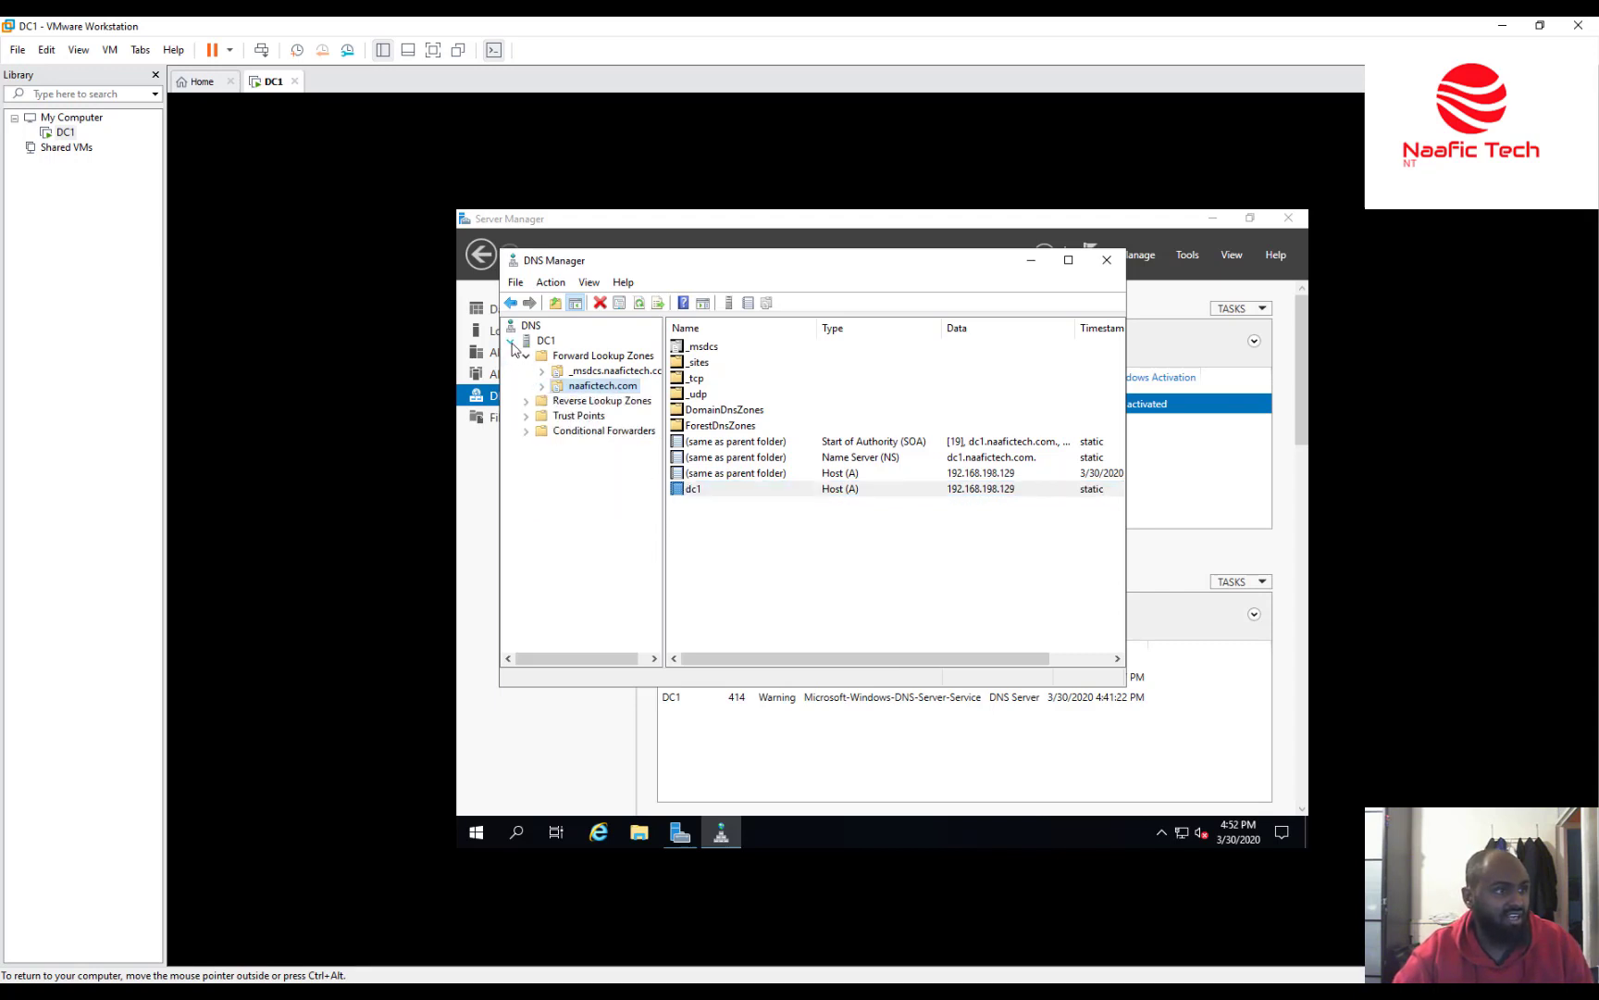
pyautogui.click(527, 359)
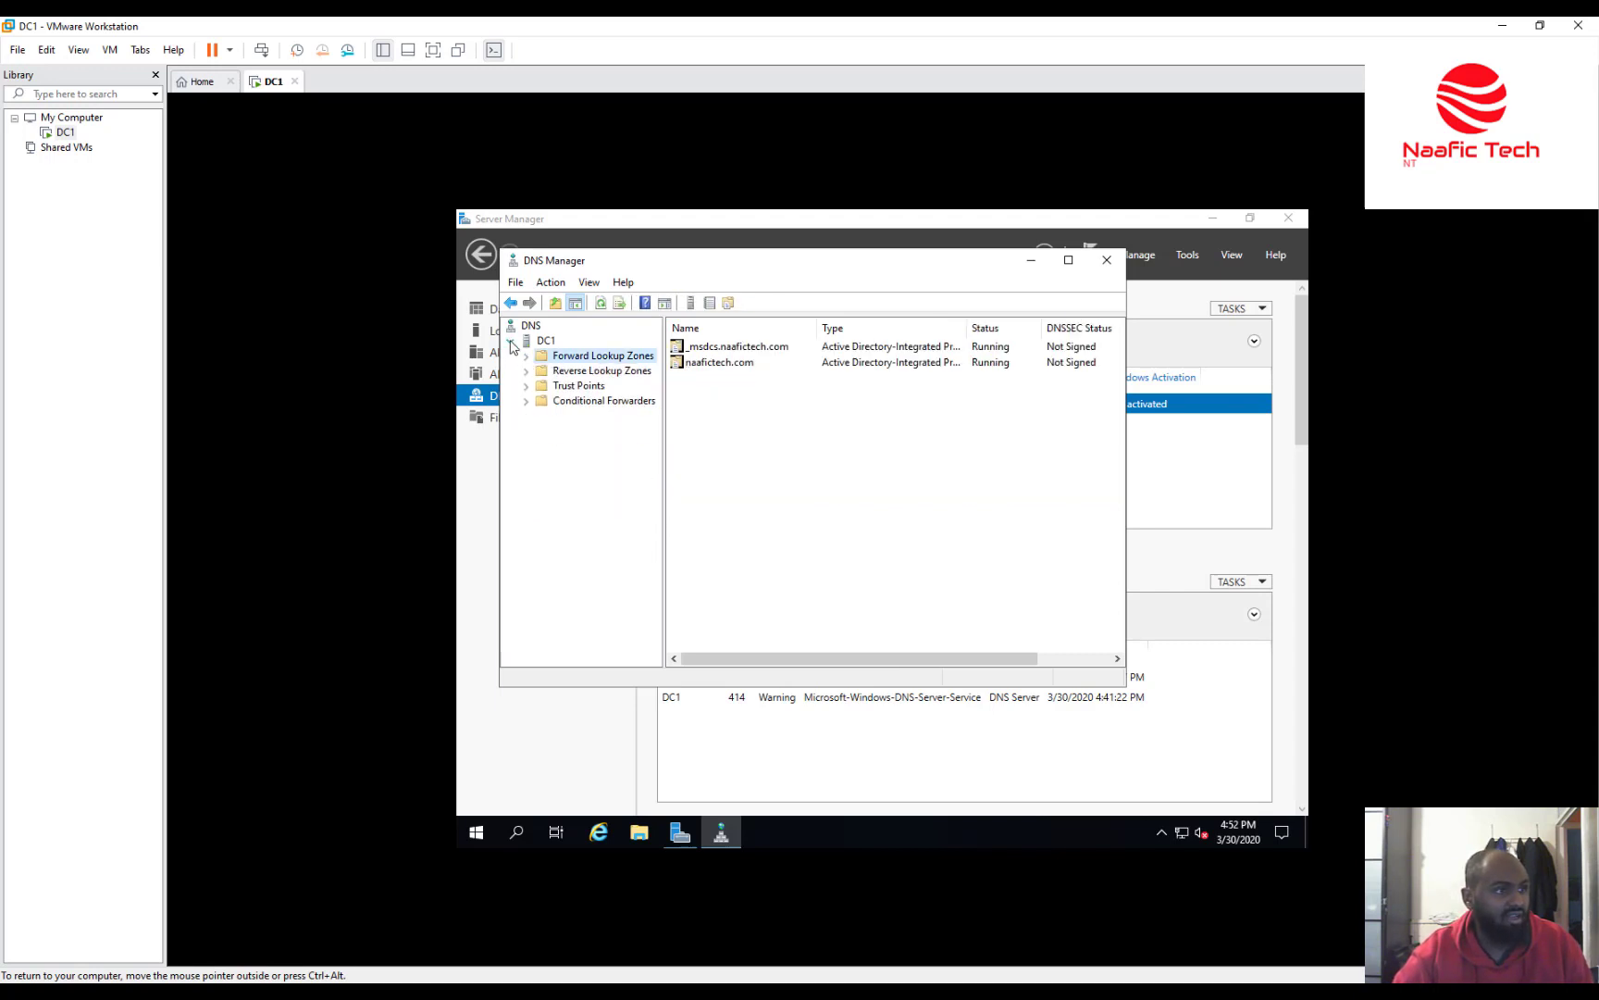
pyautogui.click(512, 345)
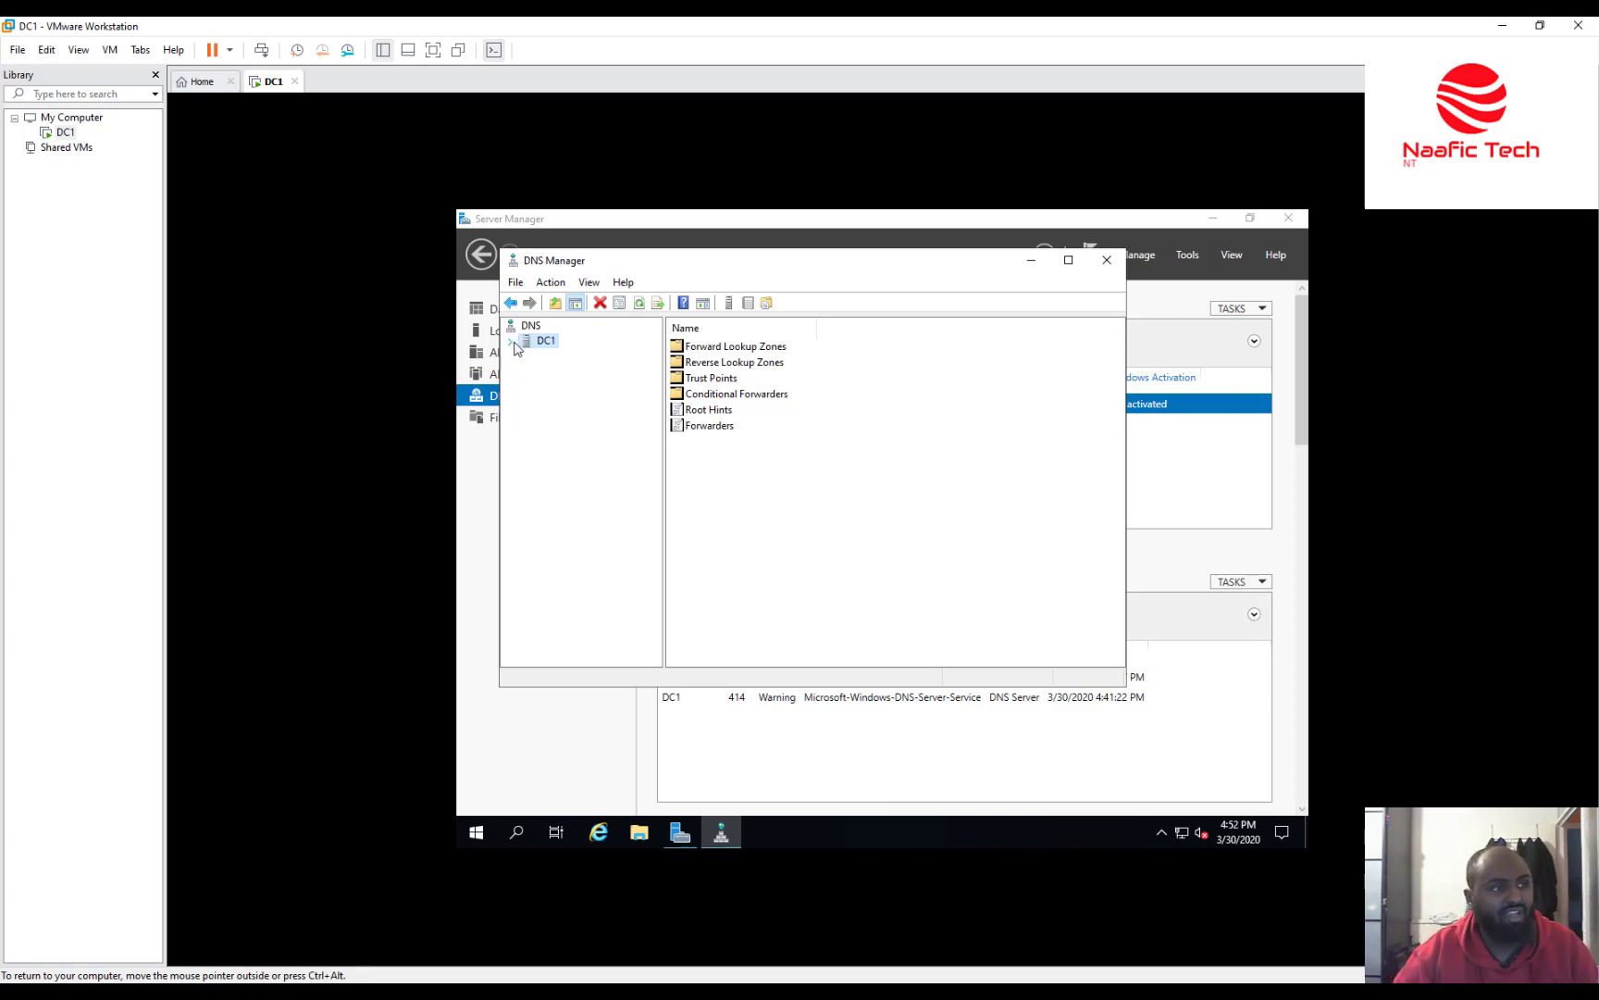
pyautogui.click(514, 343)
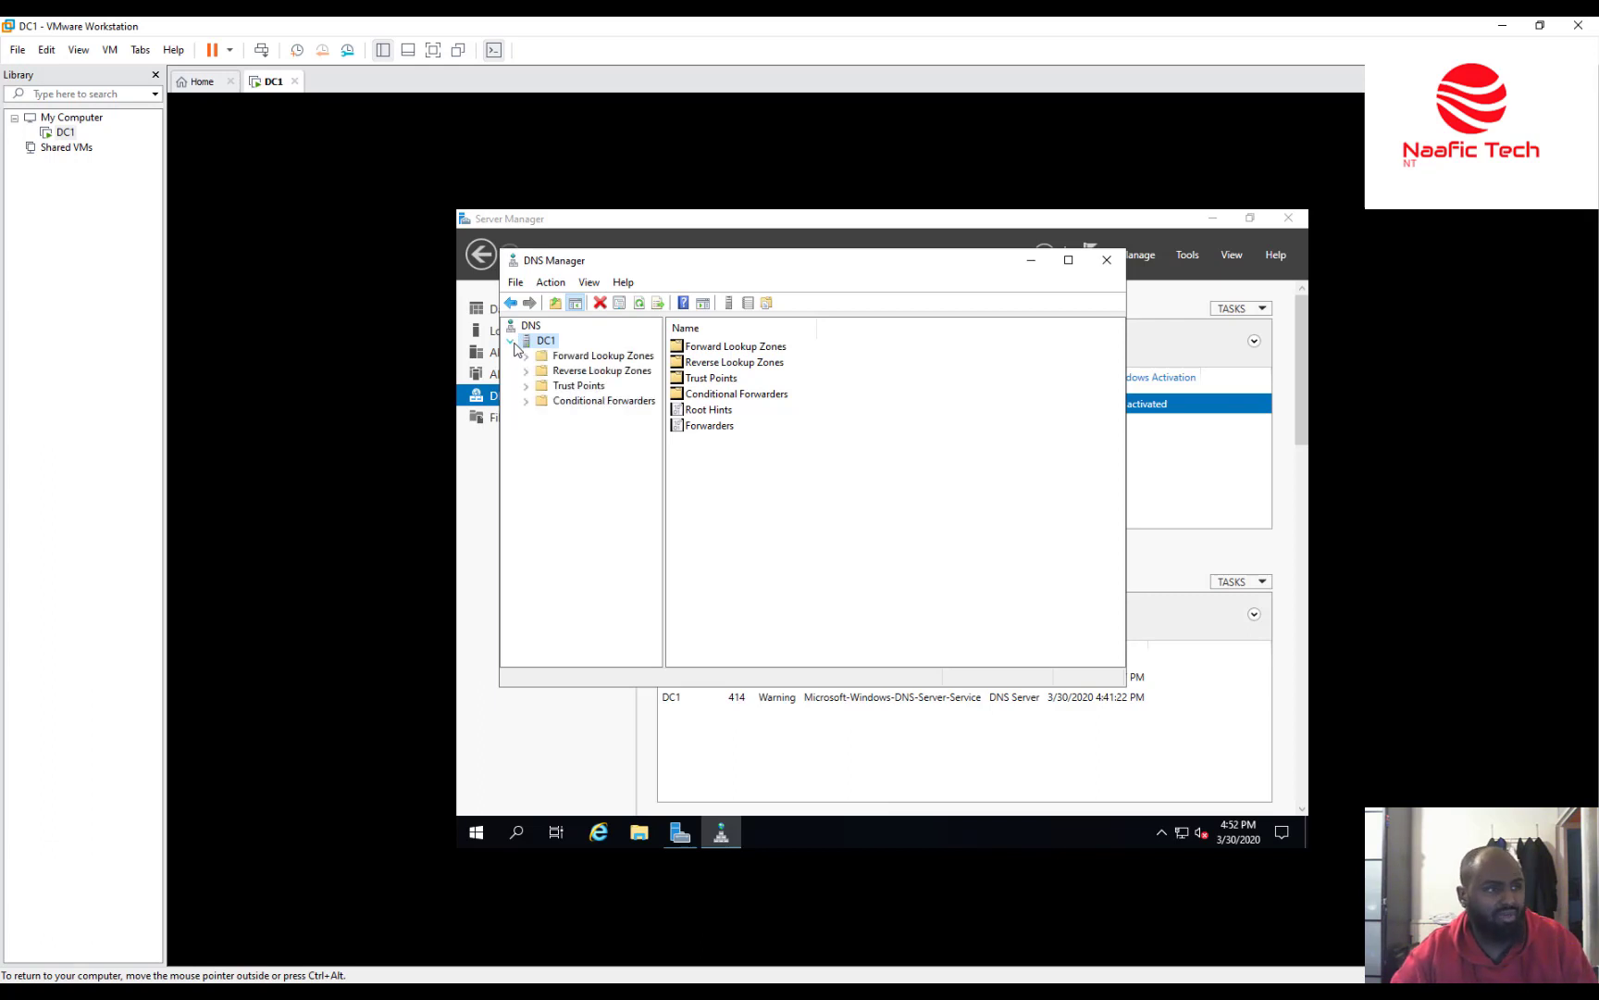
# Close DNS Manager, returning to Server Manager's DNS page with DC1 online and 2 warnings.
pyautogui.click(1107, 260)
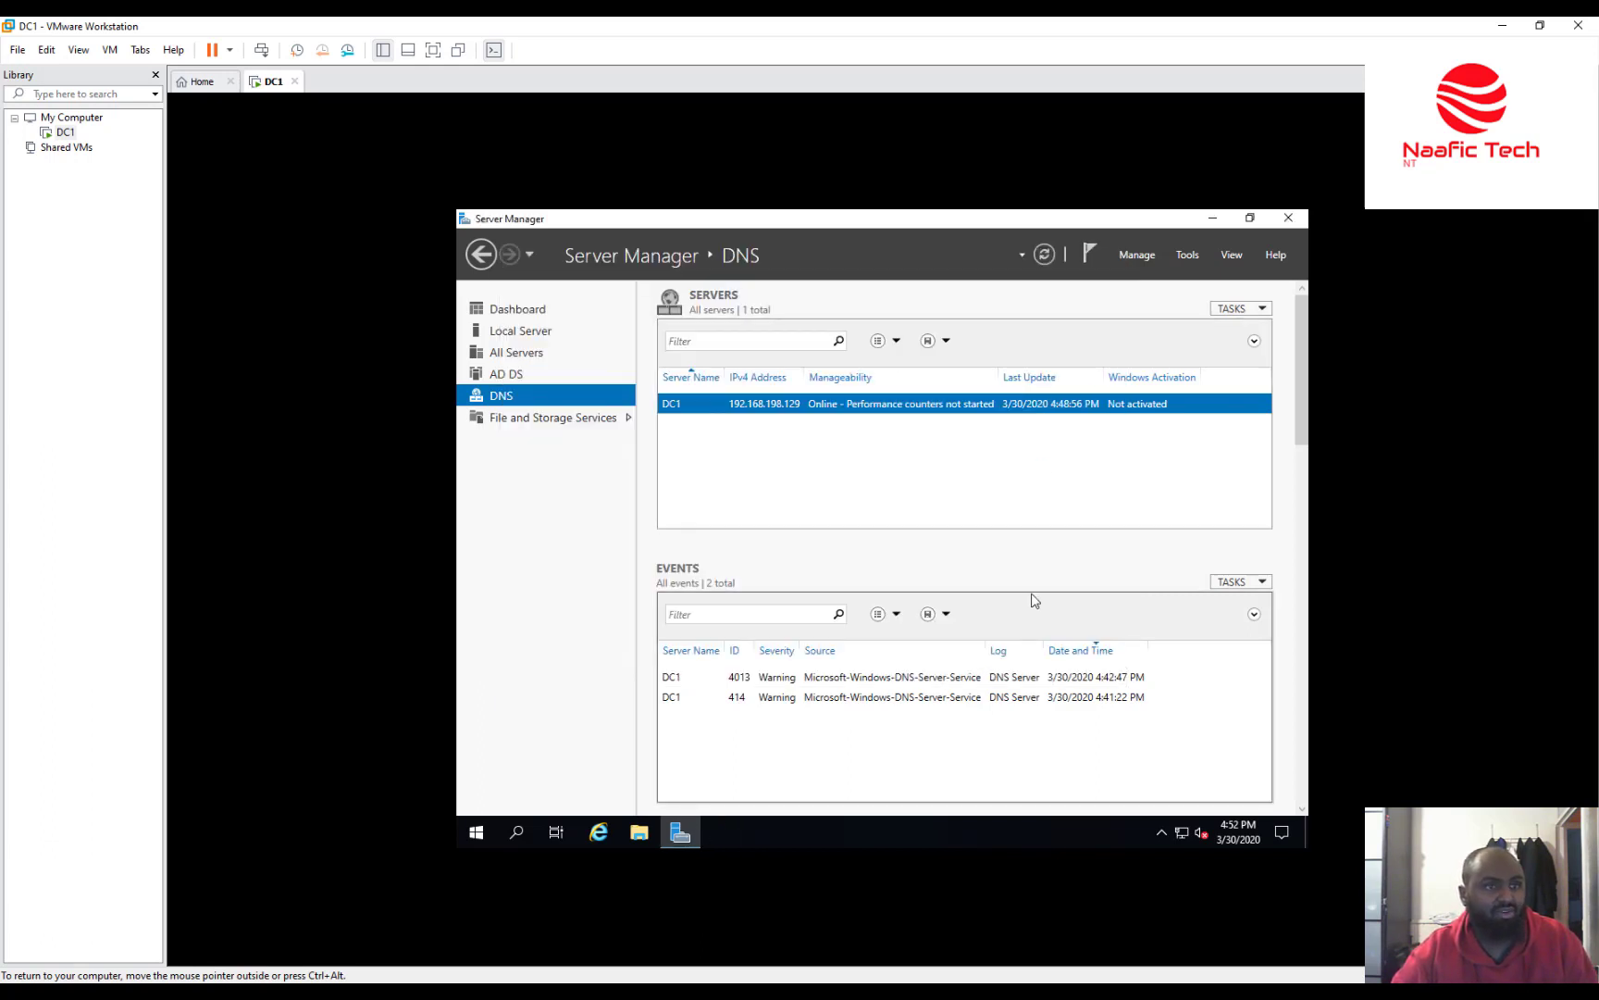